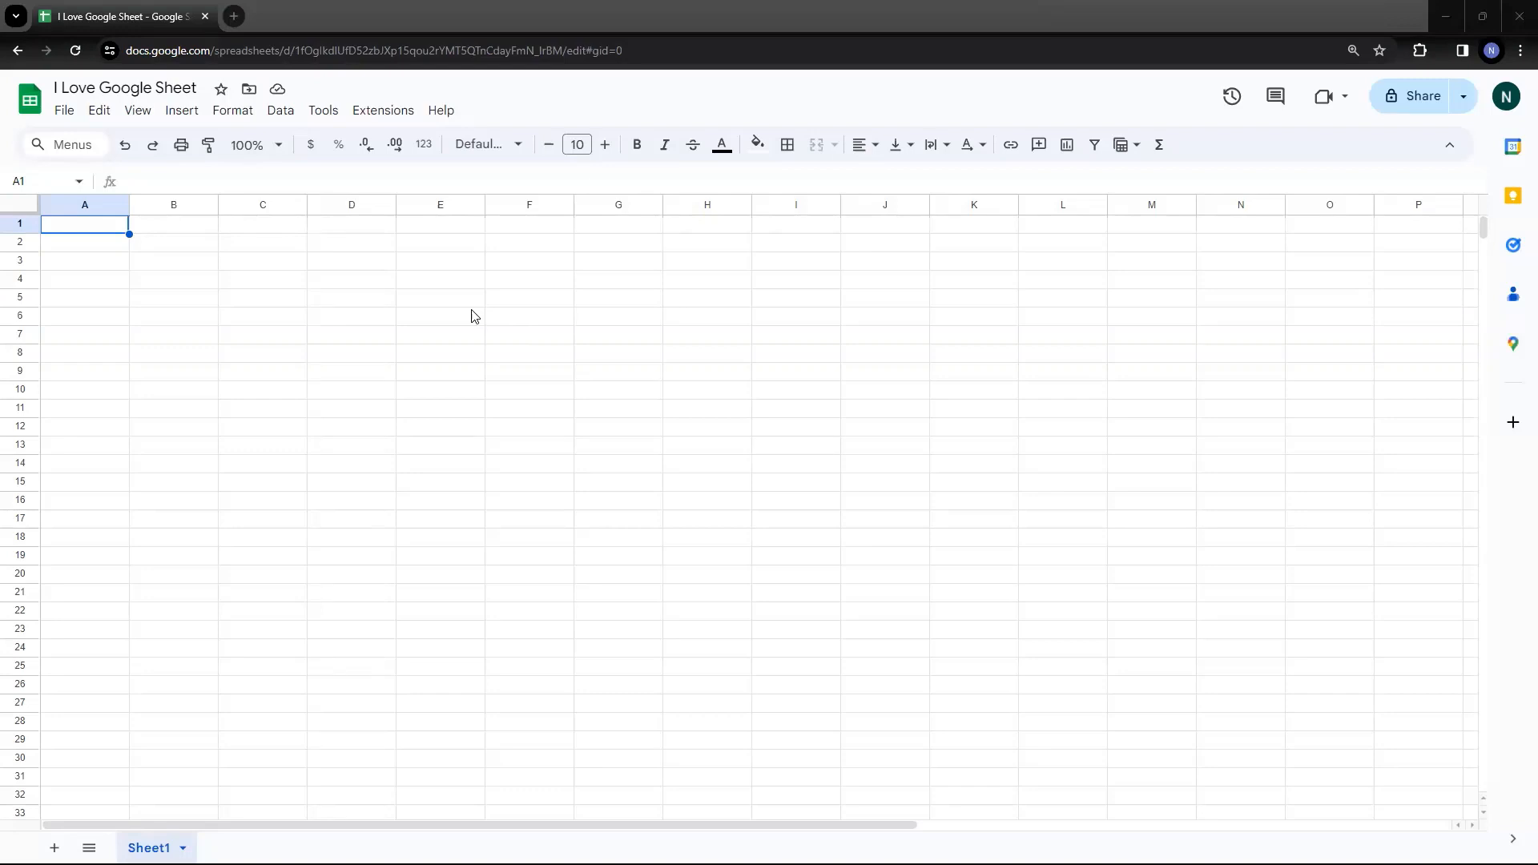
click(280, 112)
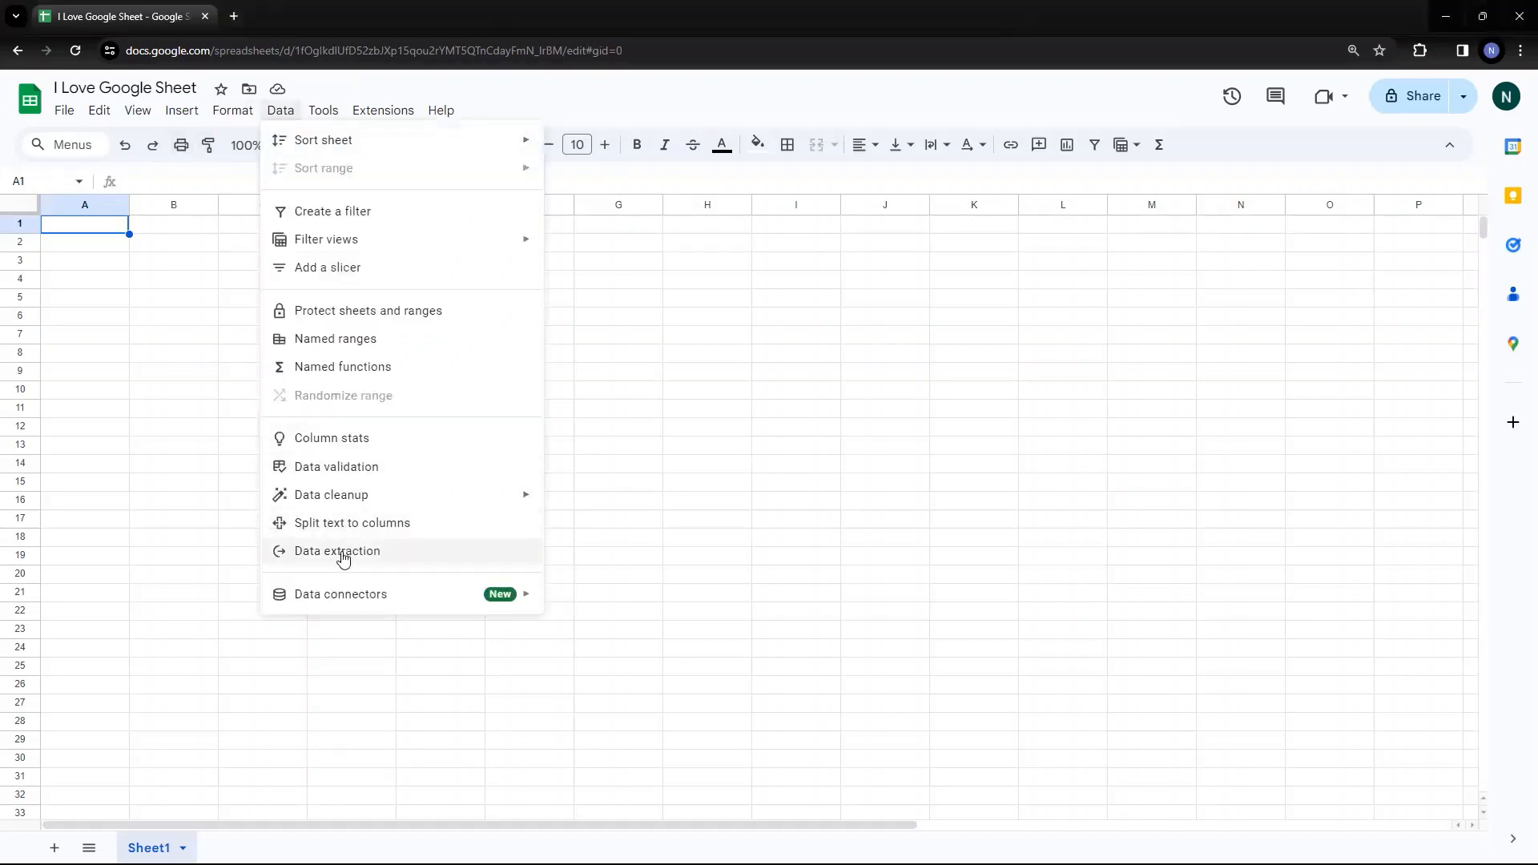
click(857, 321)
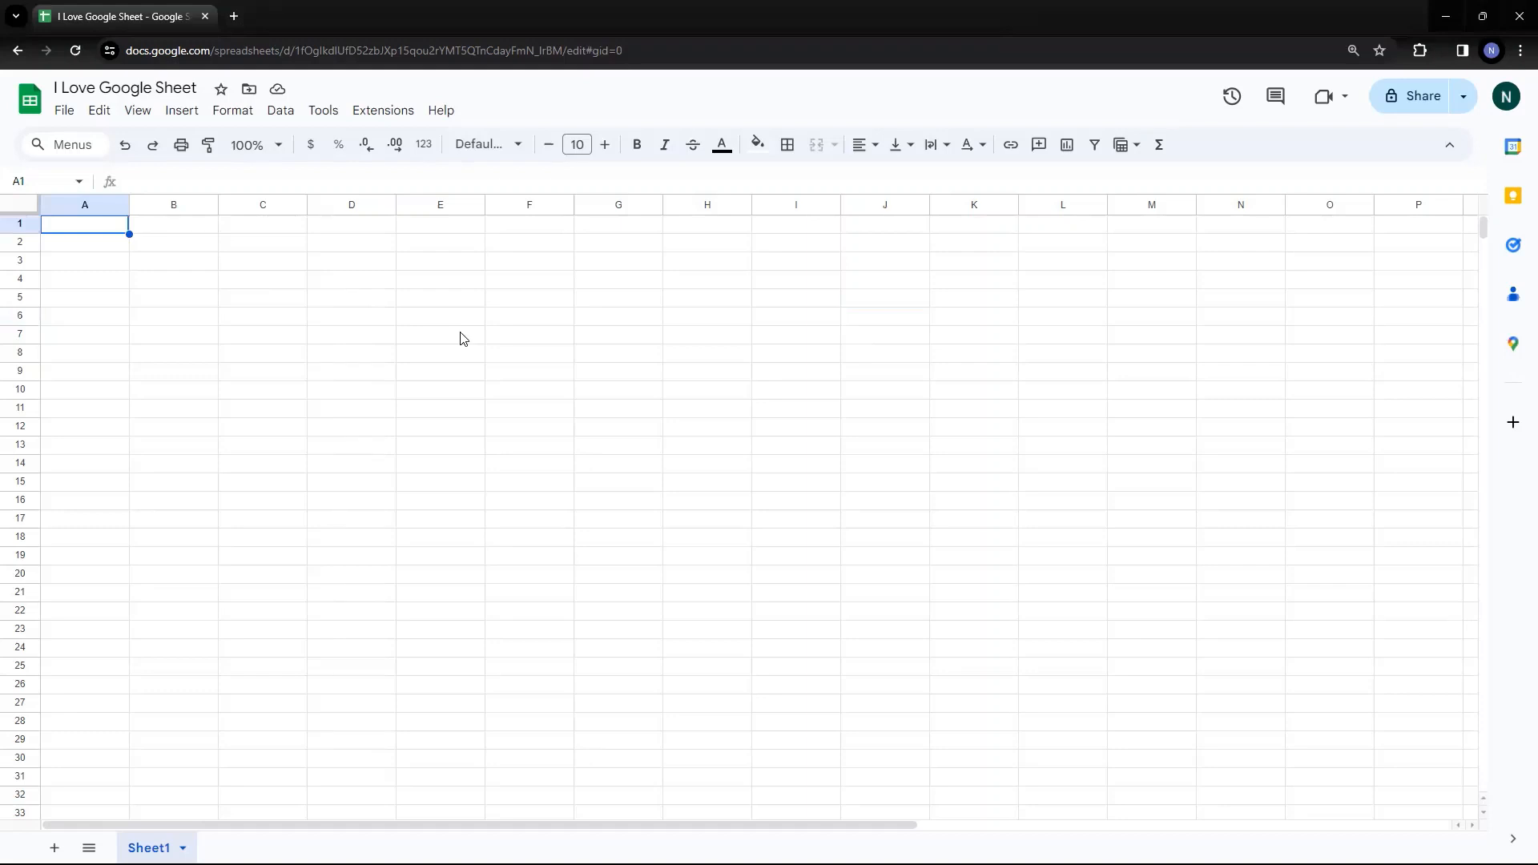
Step: Enter the heading People in cell A1 and the heading Event in cell A5
text(People)
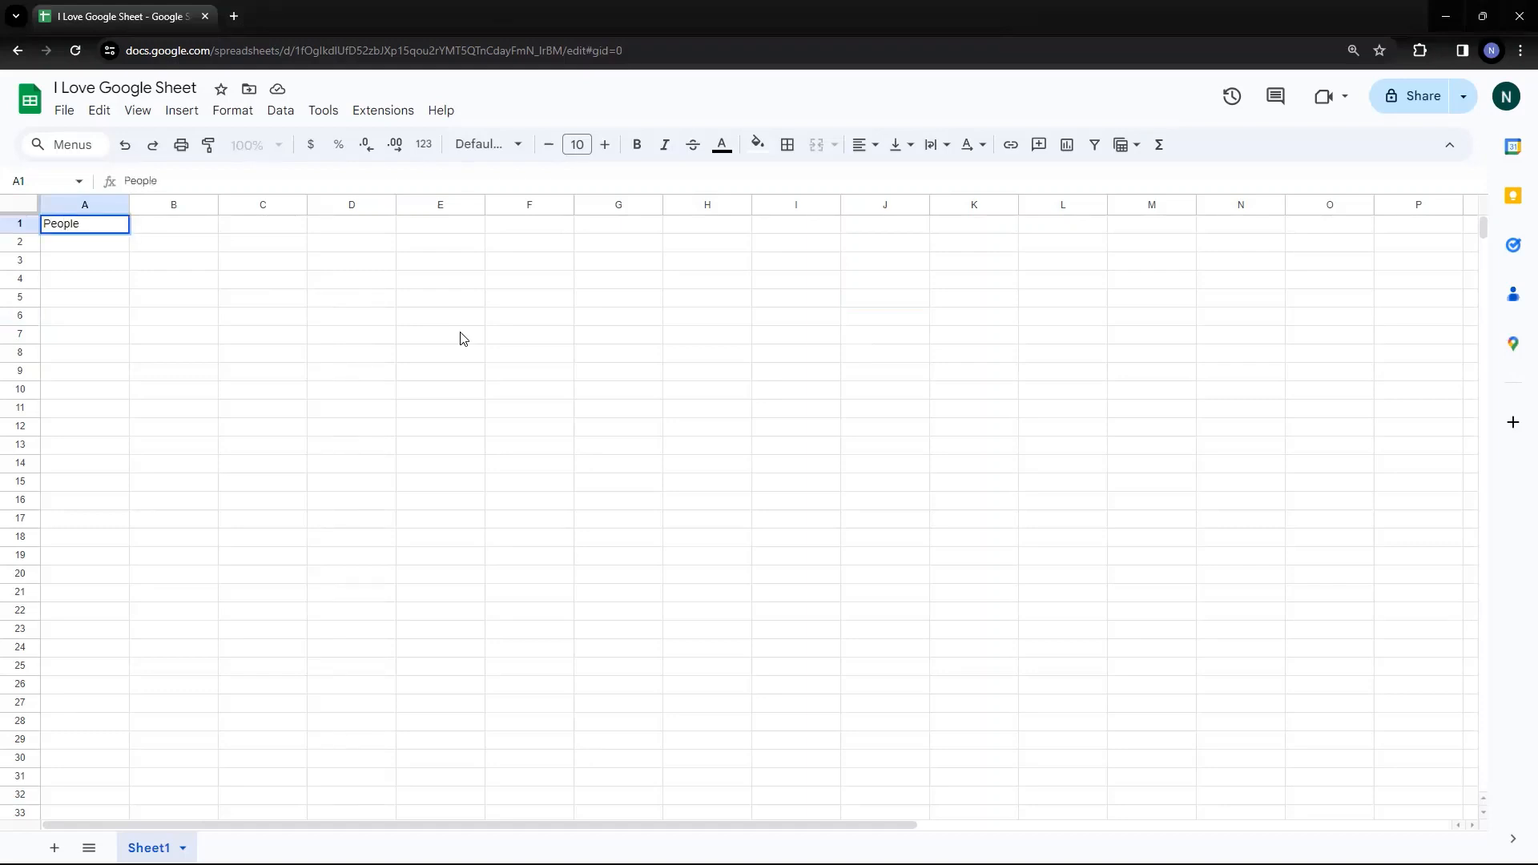
key(Down)
key(Down)
key(Down)
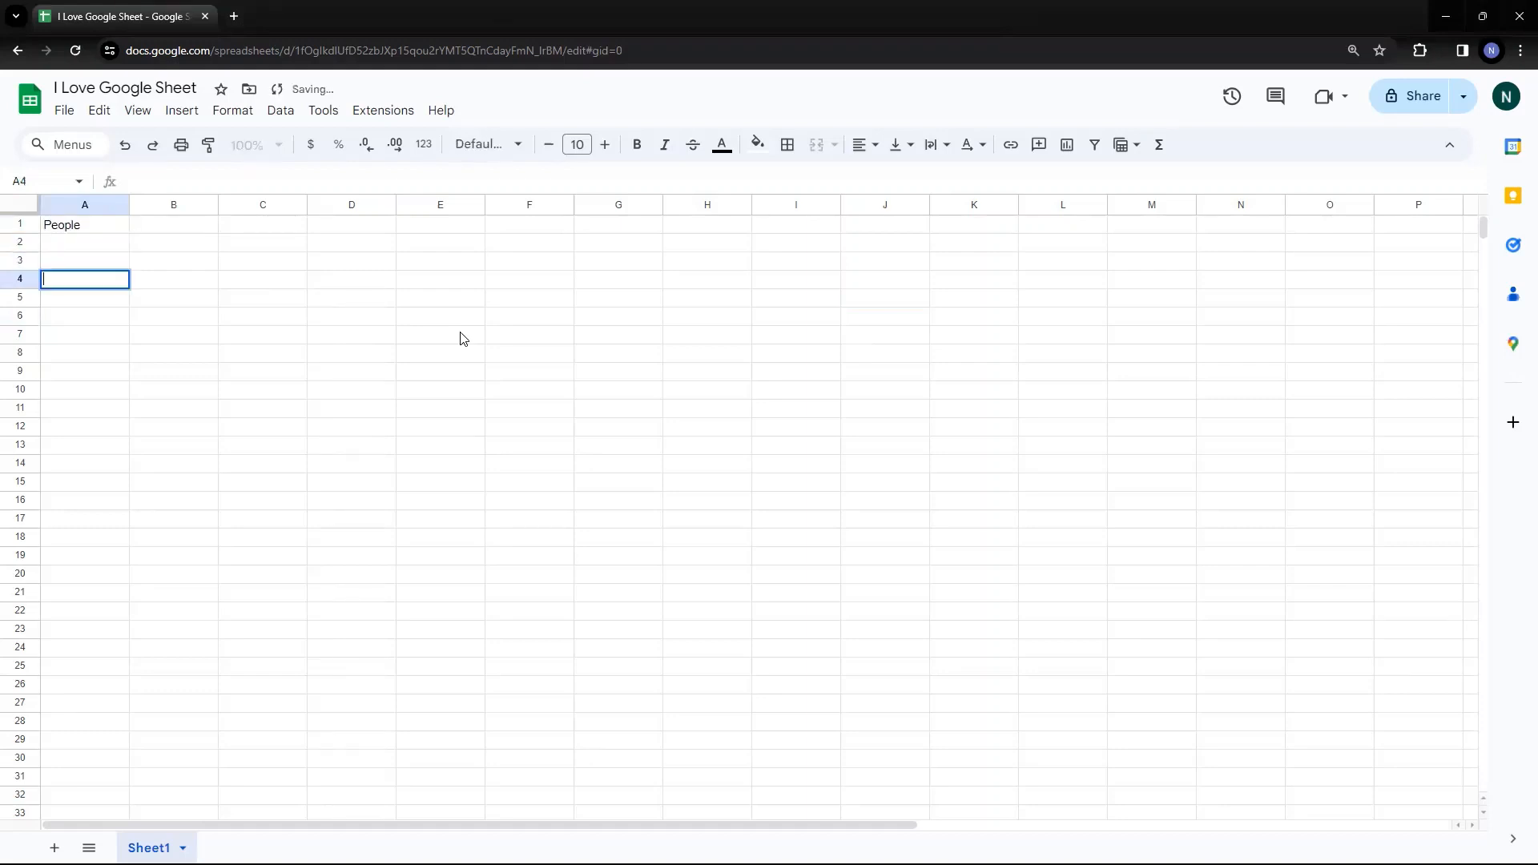
key(Down)
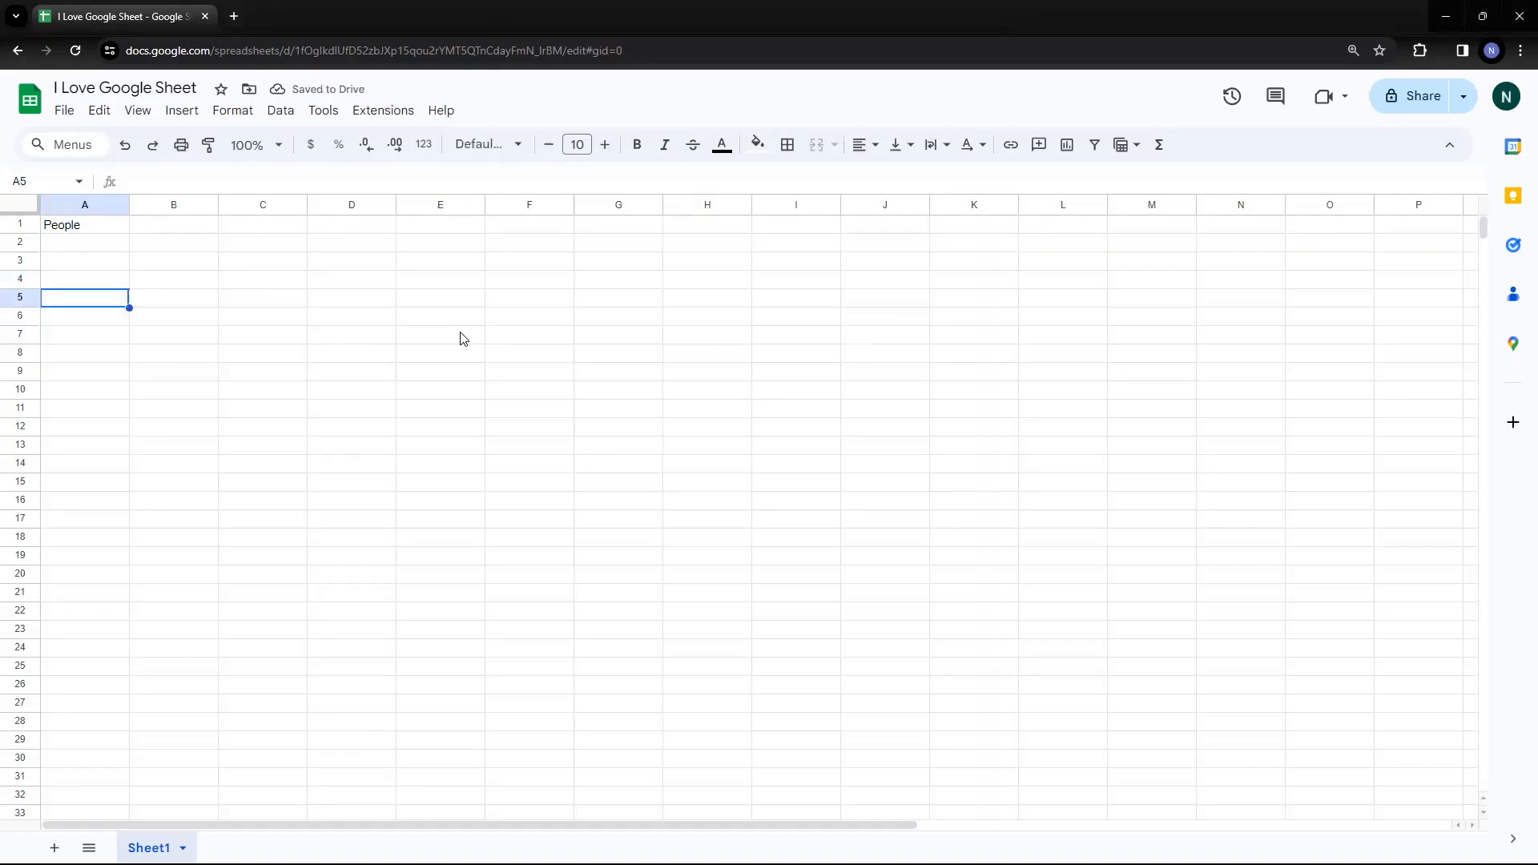
text(Event)
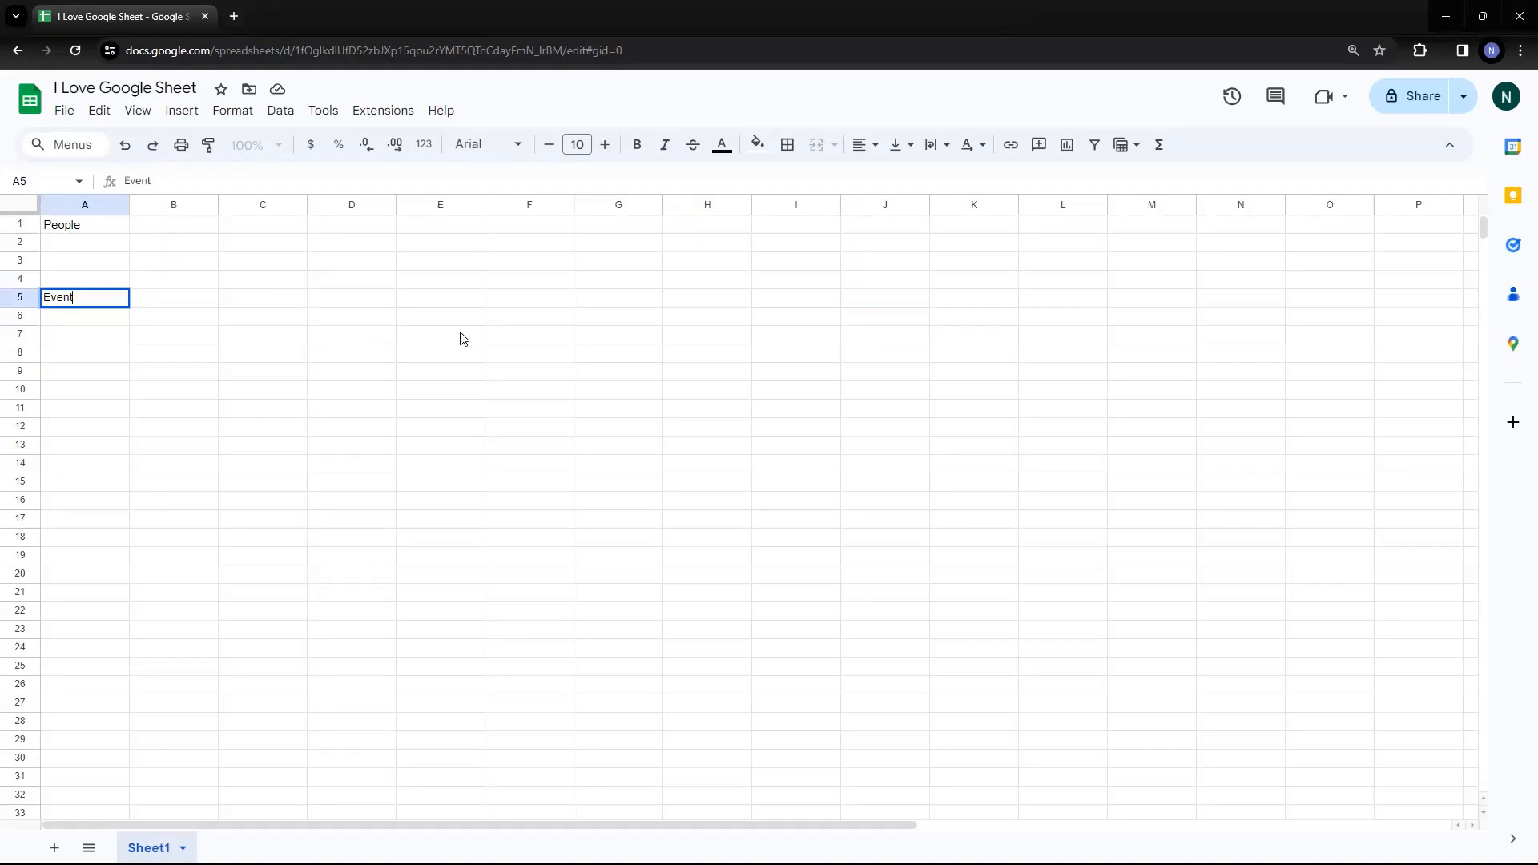
Step: Enter the heading Place in cell A9 and the heading File in cell A13
key(Down)
key(Down)
key(Down)
key(Down)
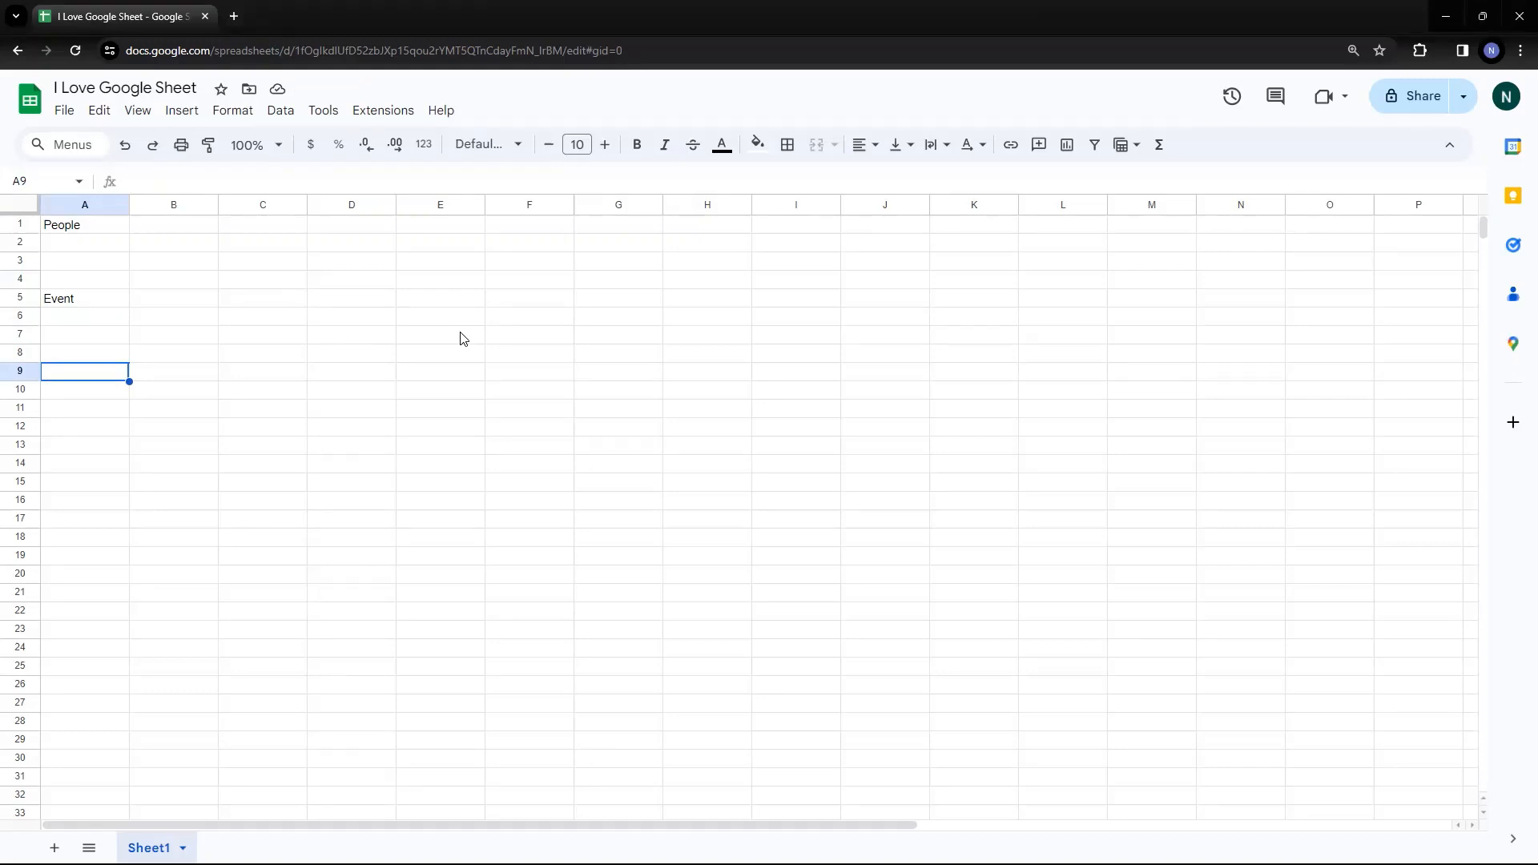
text(Place)
key(Return)
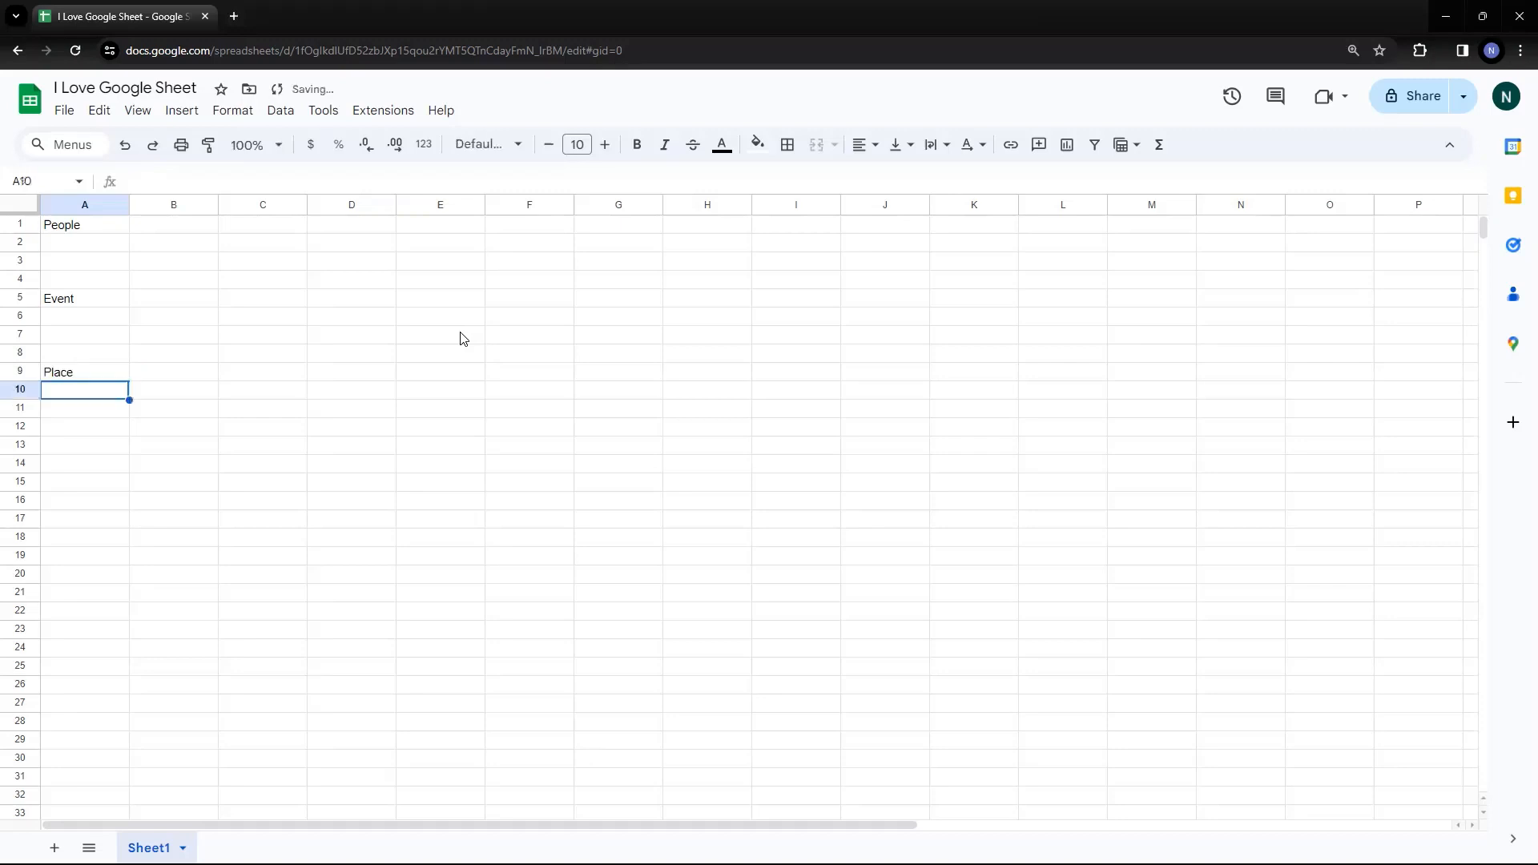
key(Down)
key(Down)
key(Down)
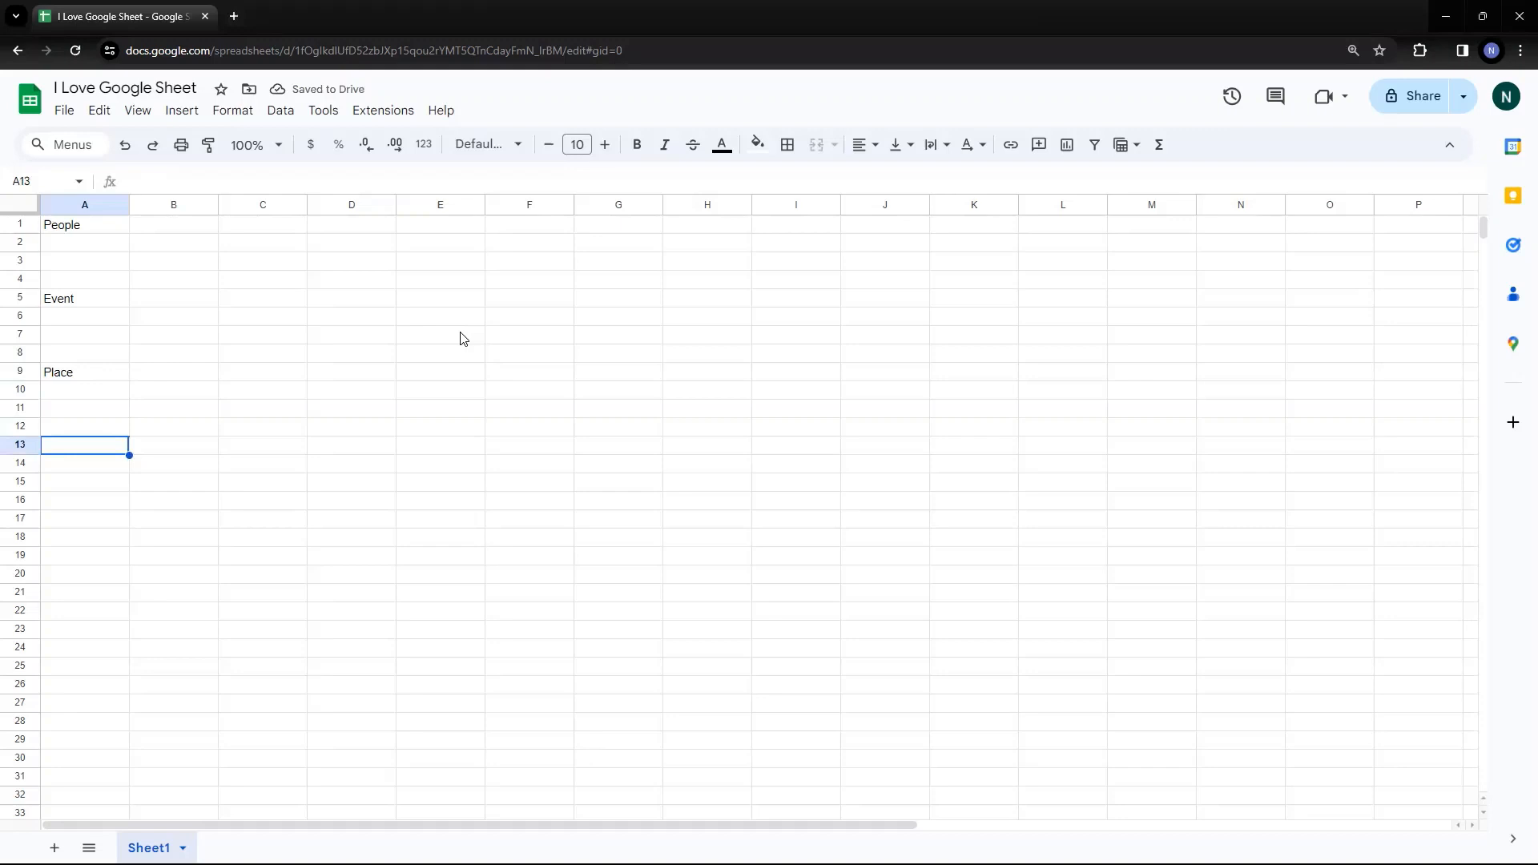
text(File)
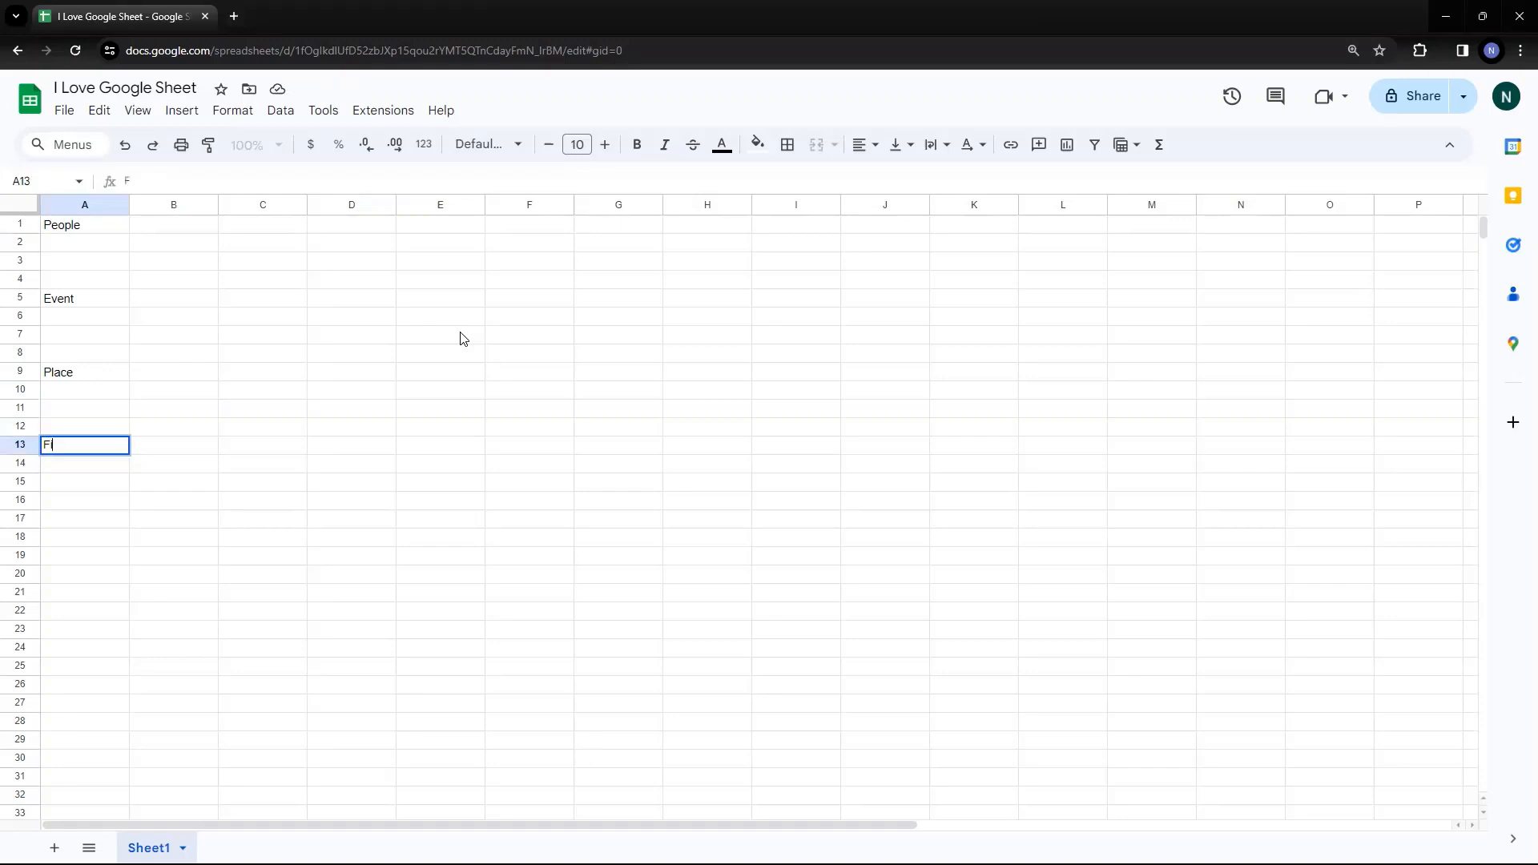
key(Return)
Step: Insert a people smart chip in cell A2 for the third contact suggested for the search "nil"
key(Up)
key(Up)
key(Up)
key(Up)
key(Up)
key(Up)
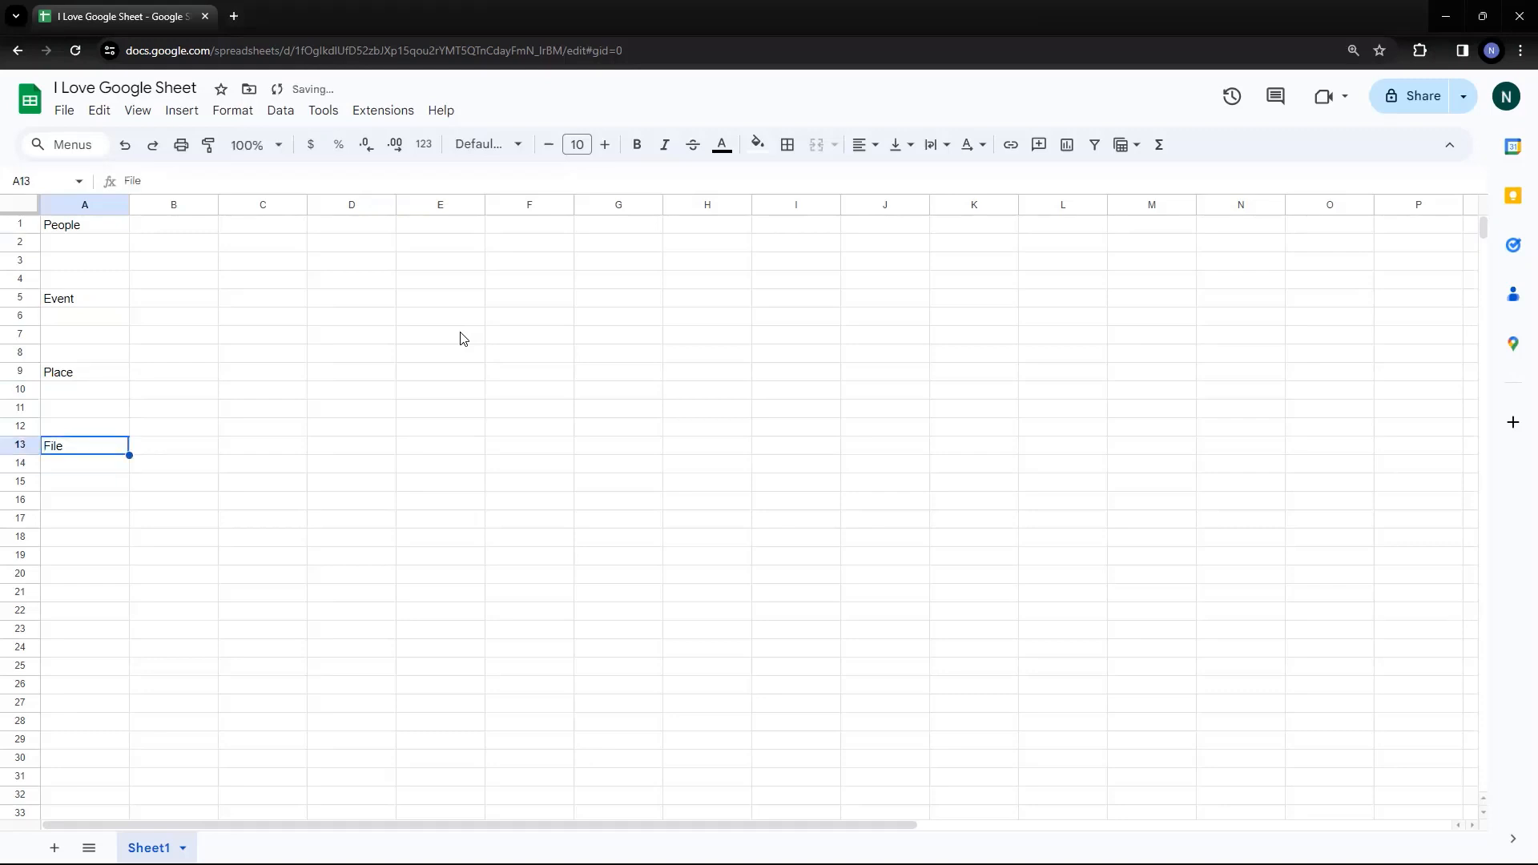
key(Up)
key(Up)
key(Up)
key(Up)
key(Up)
key(Up)
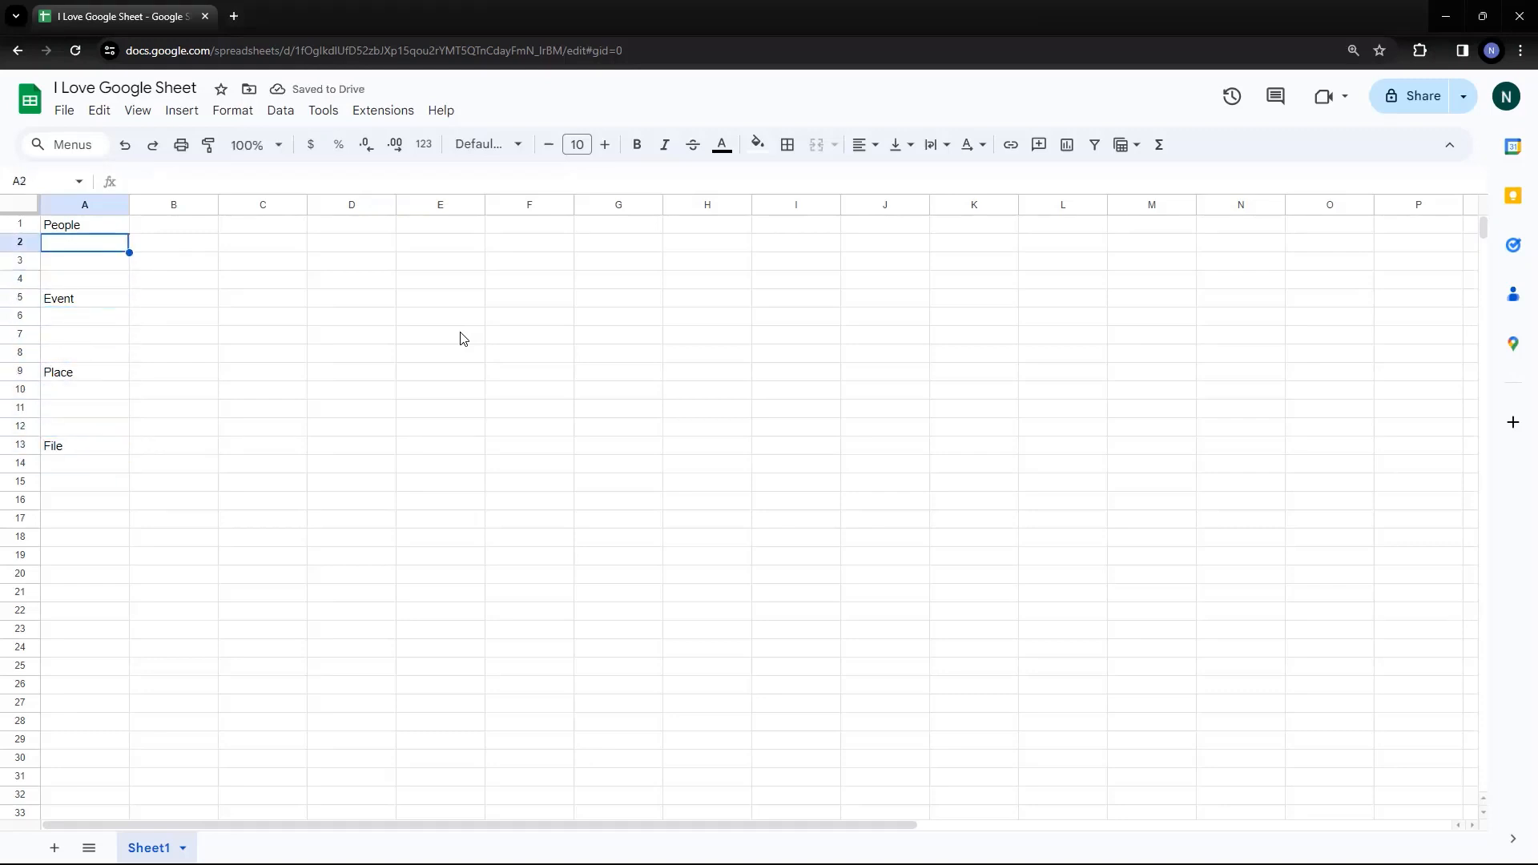
text(@)
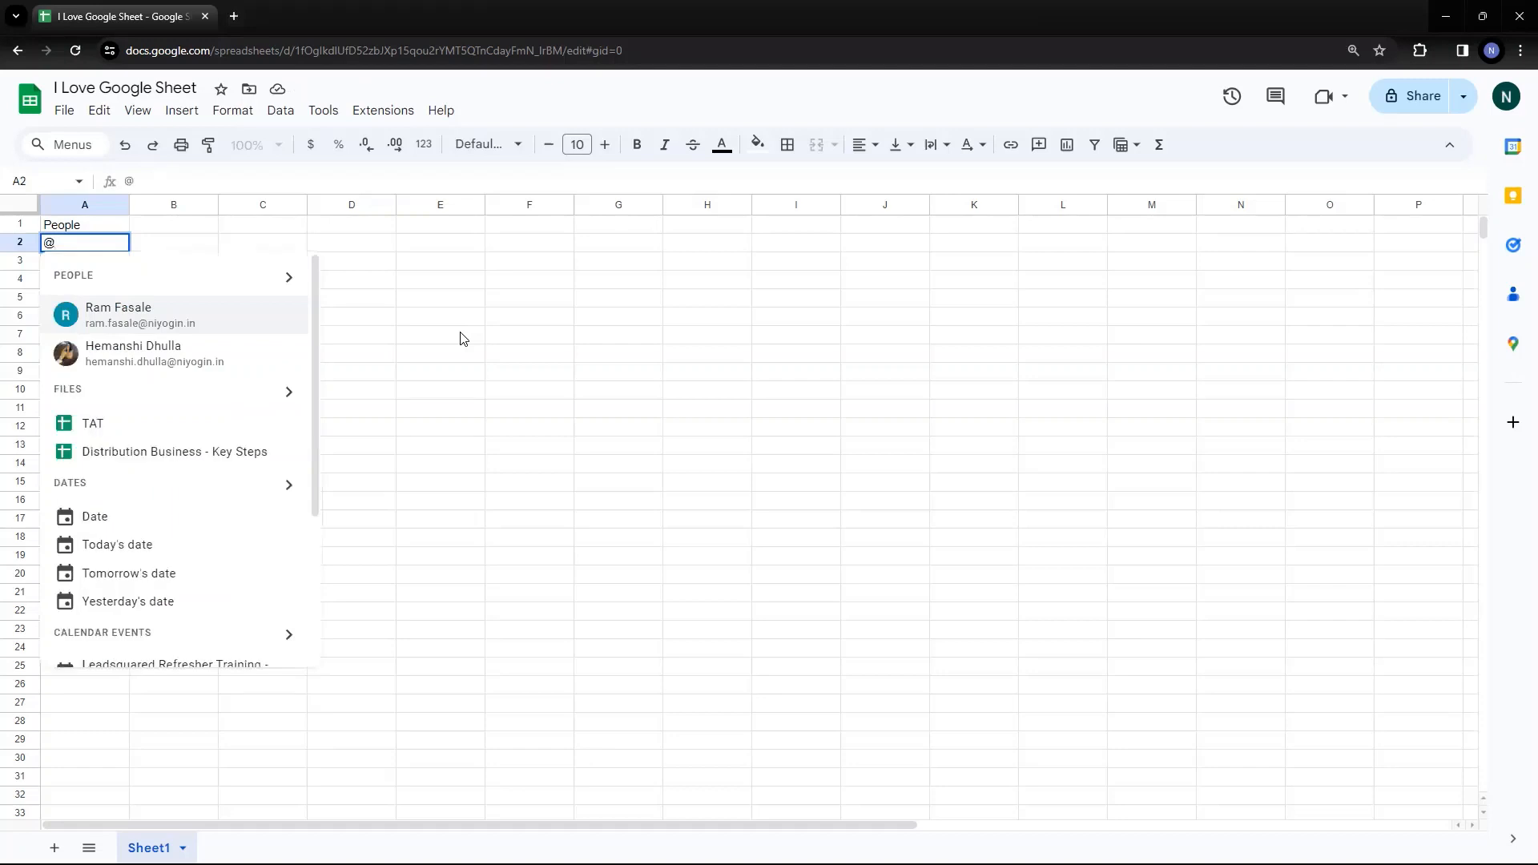
text(nil)
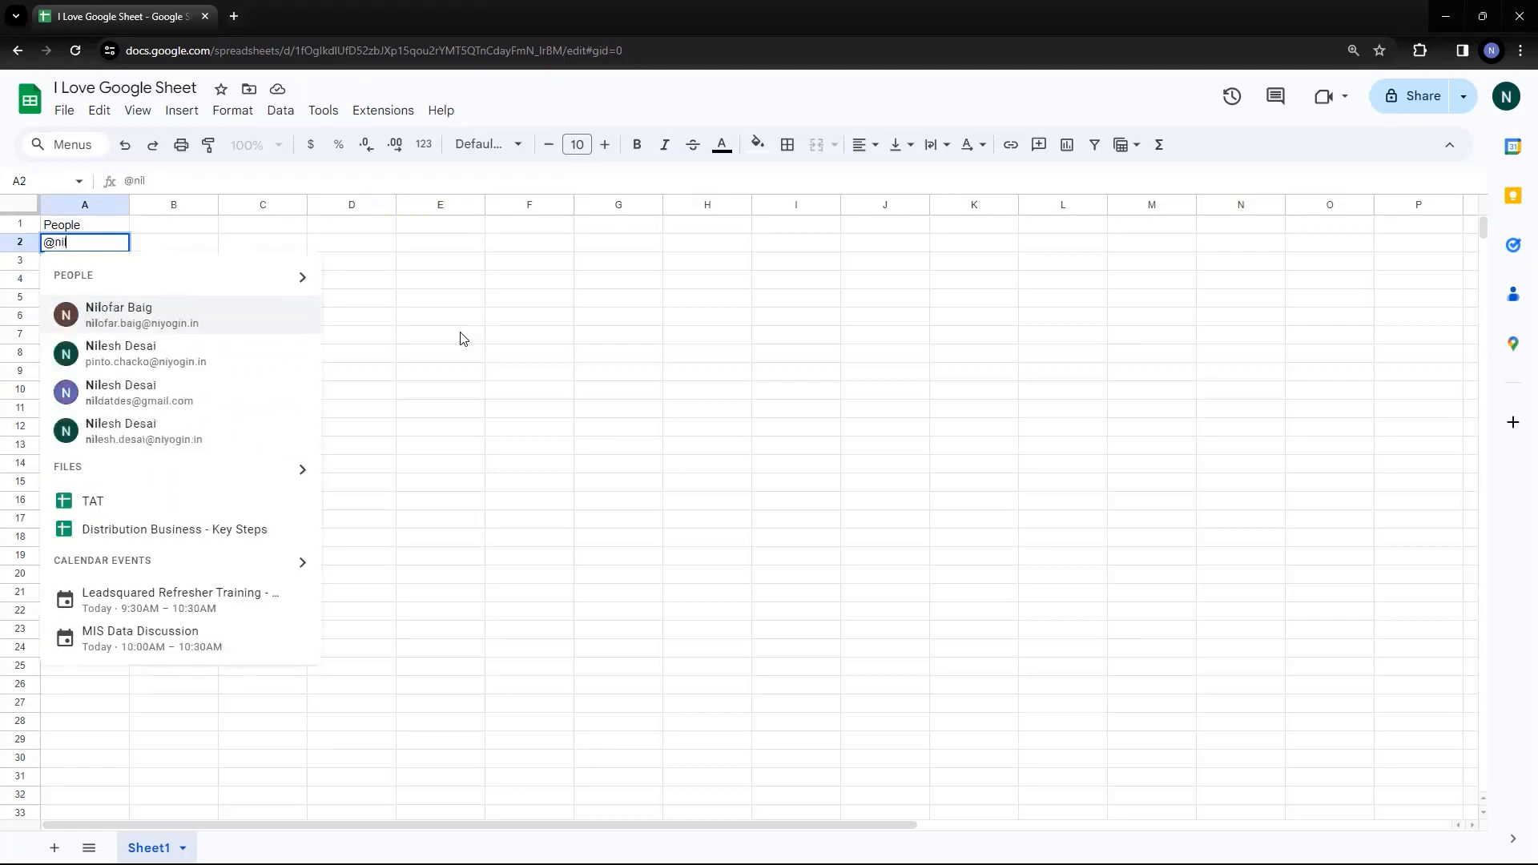
key(Down)
key(Down)
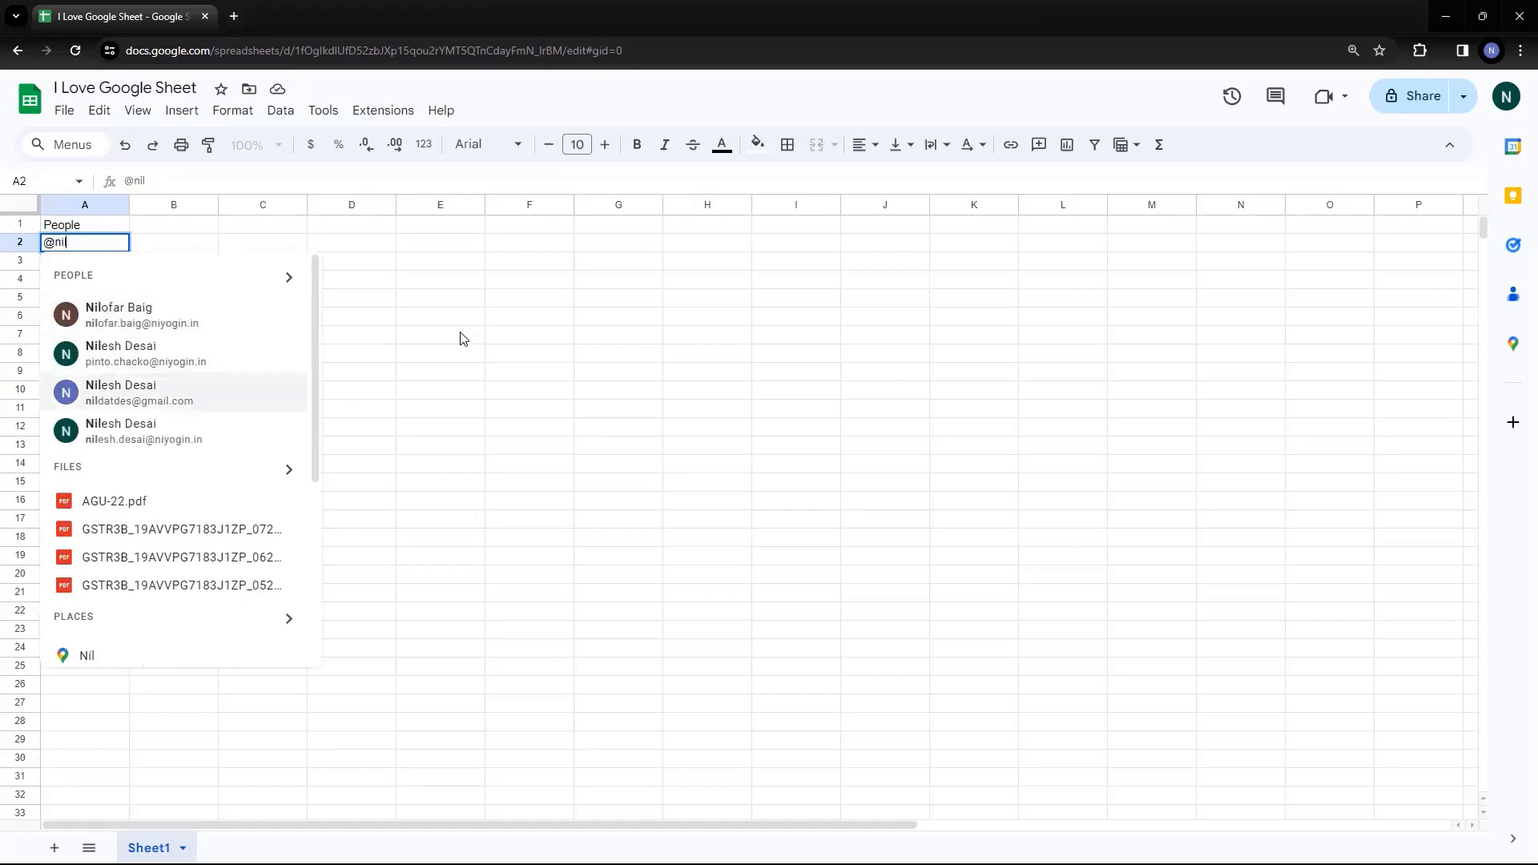
key(Return)
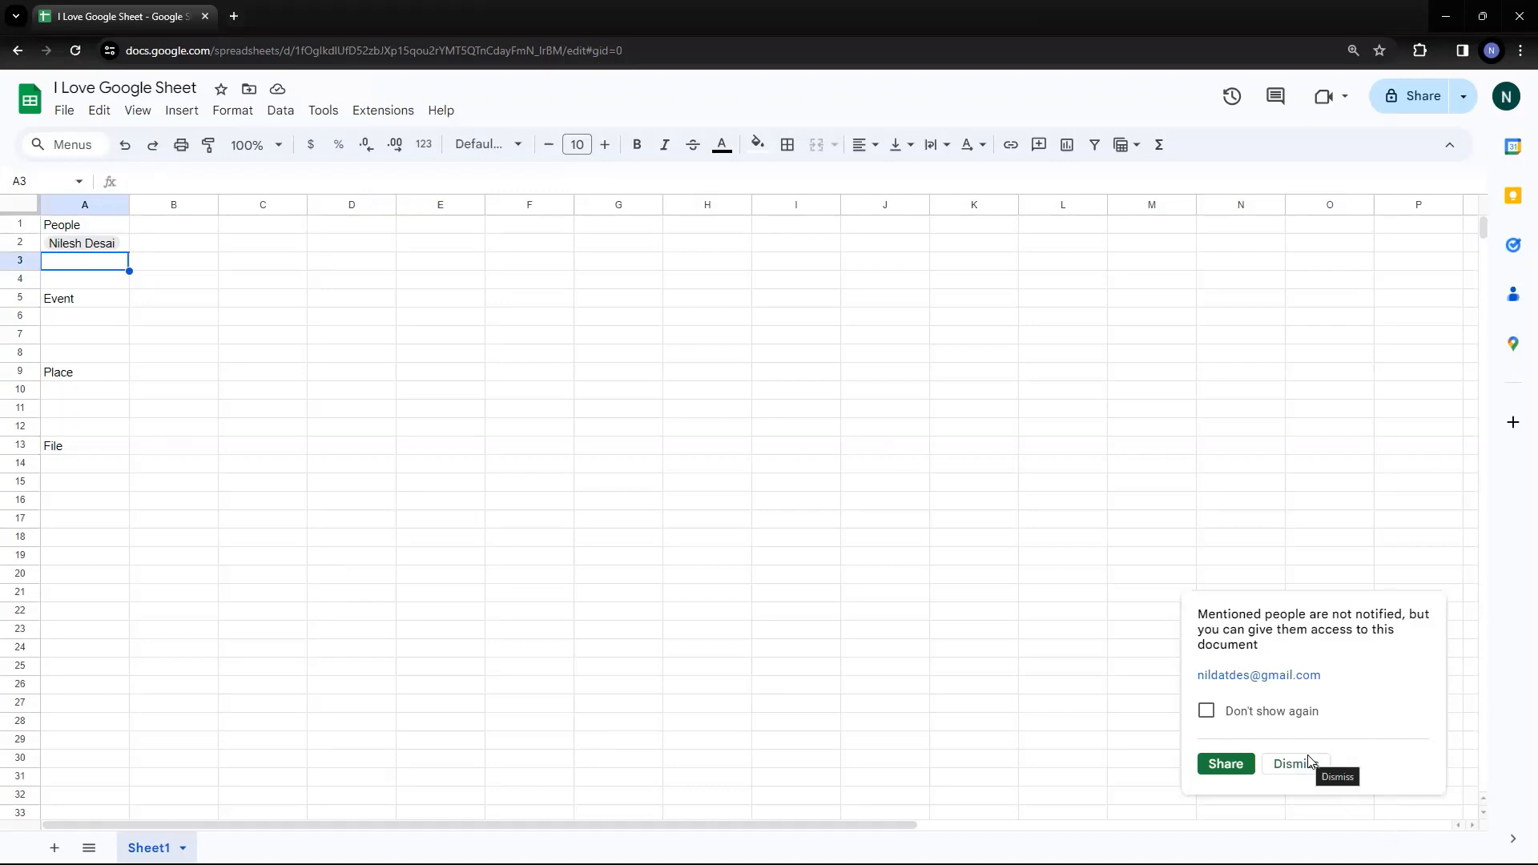
click(155, 248)
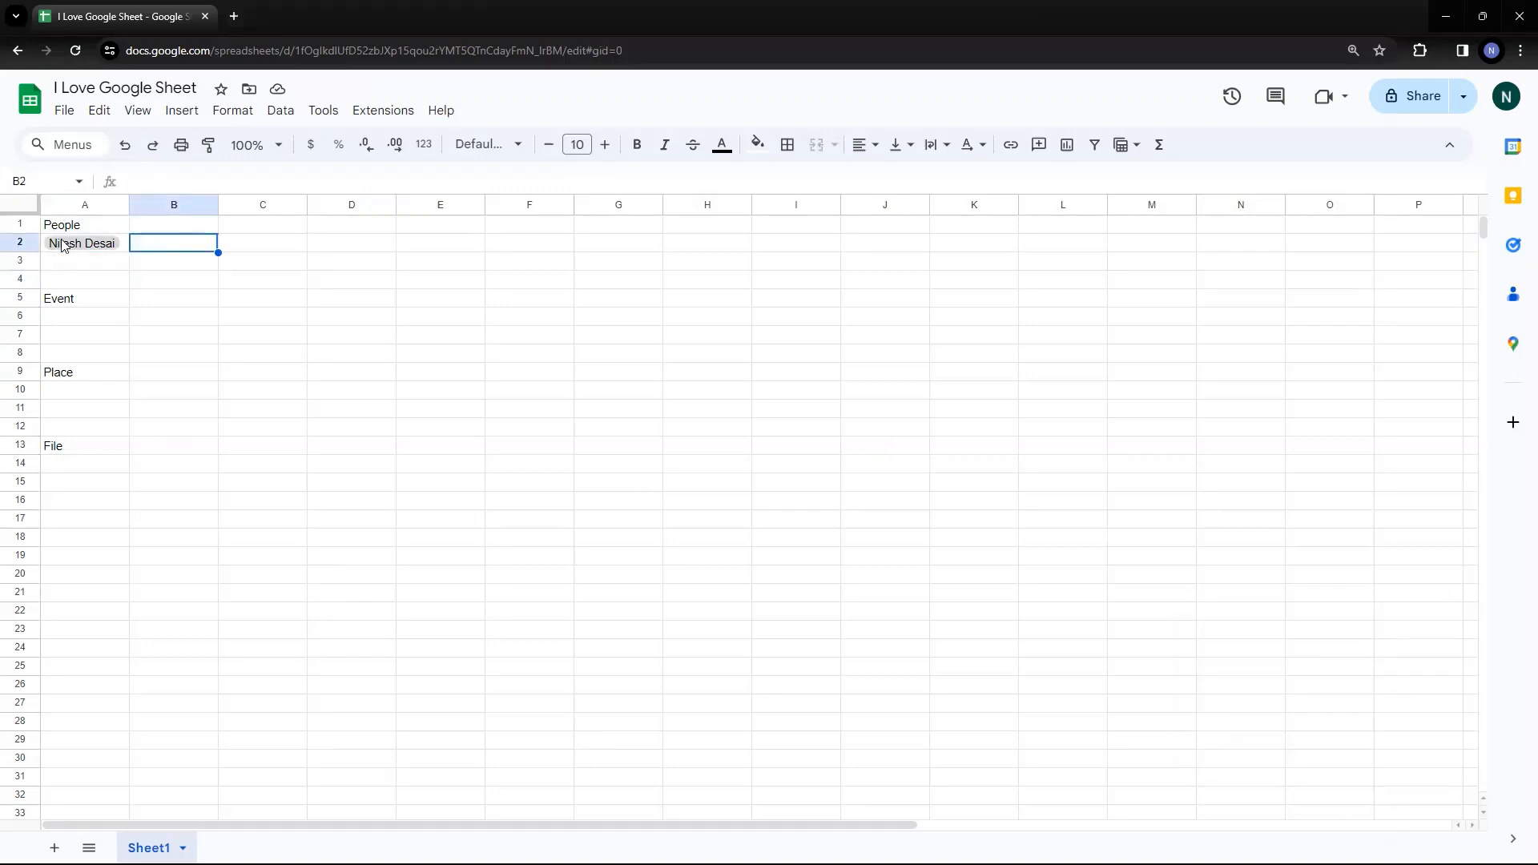
click(147, 228)
key(Down)
key(Left)
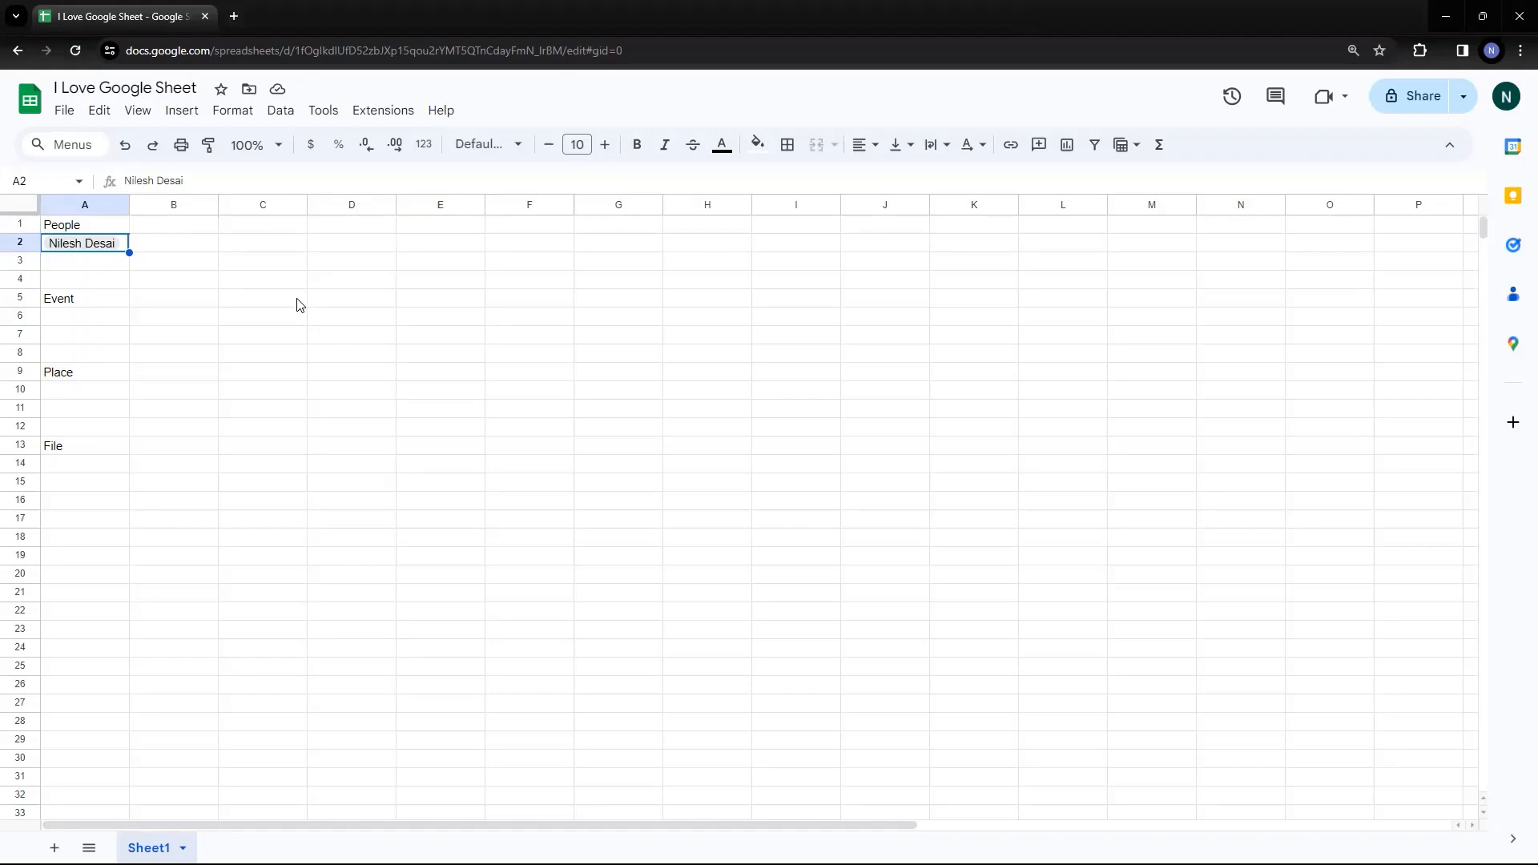
key(Down)
text(@)
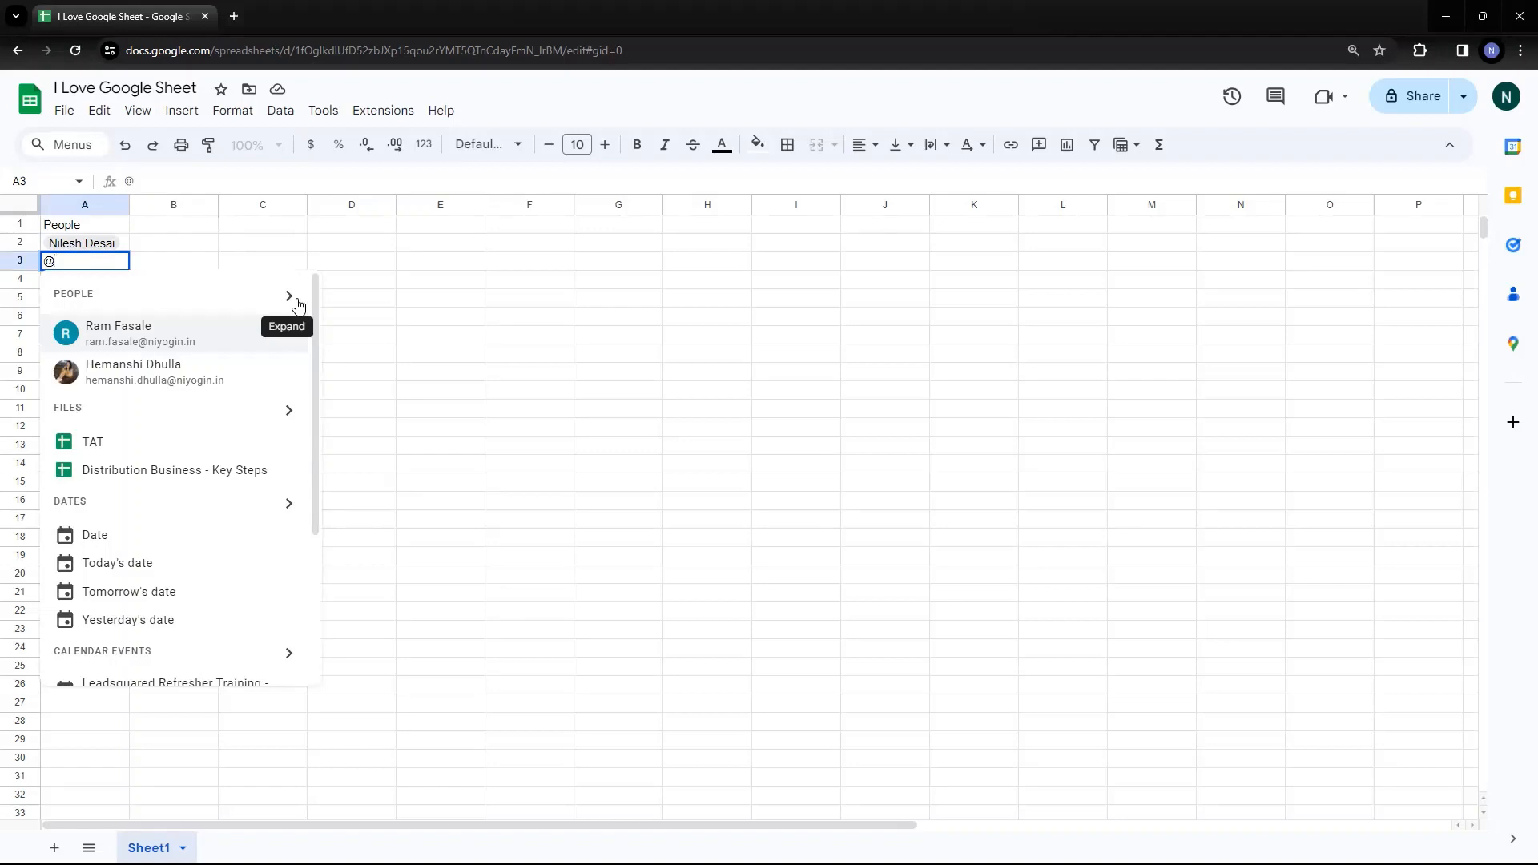
click(497, 266)
click(184, 267)
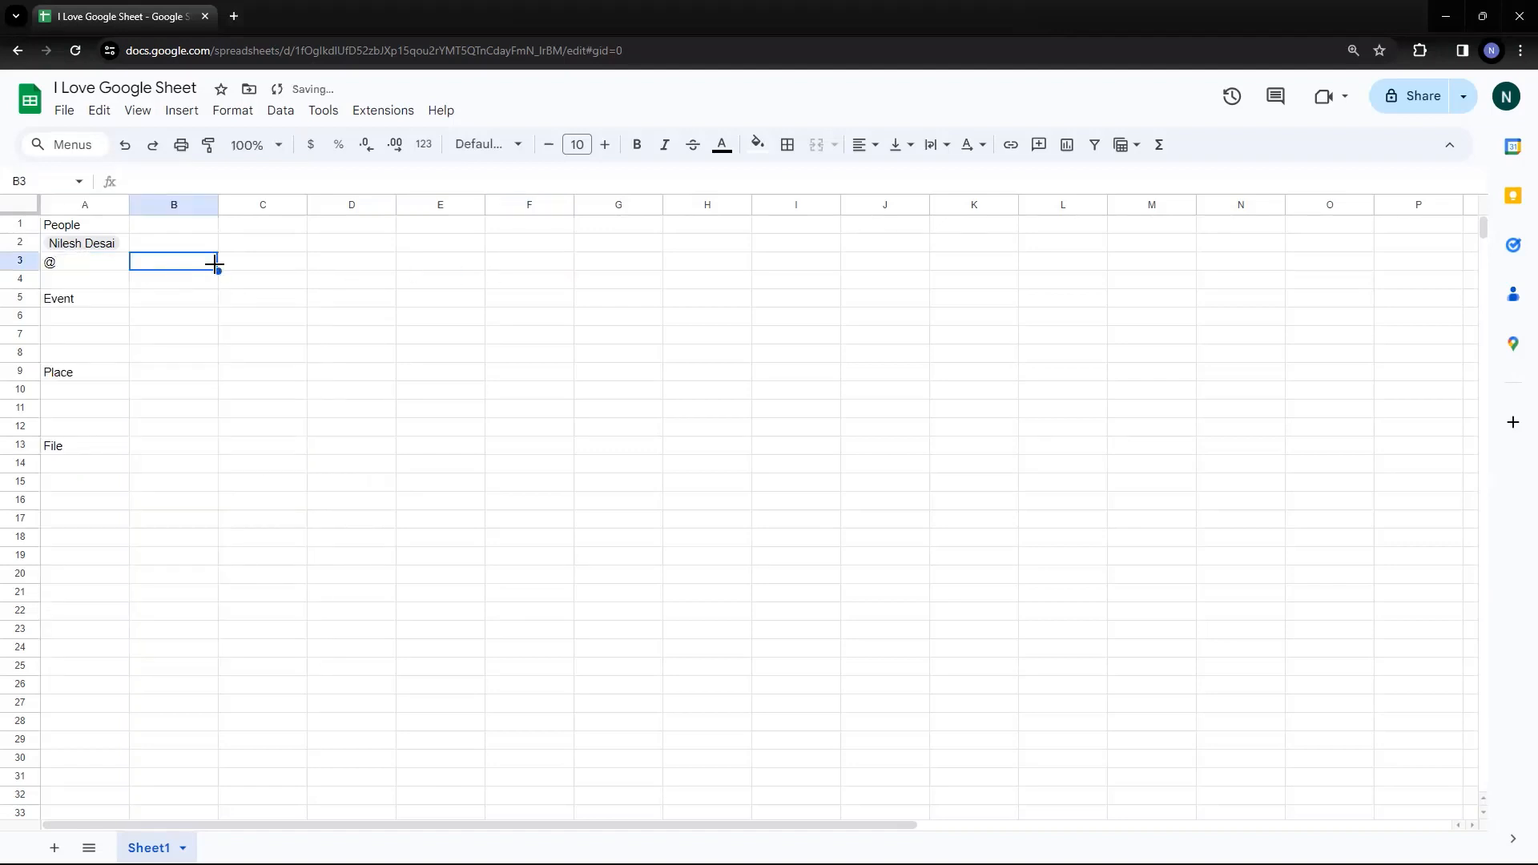
key(Left)
key(Delete)
Step: Make the People heading in cell A1 bold
key(Up)
key(Down)
key(Down)
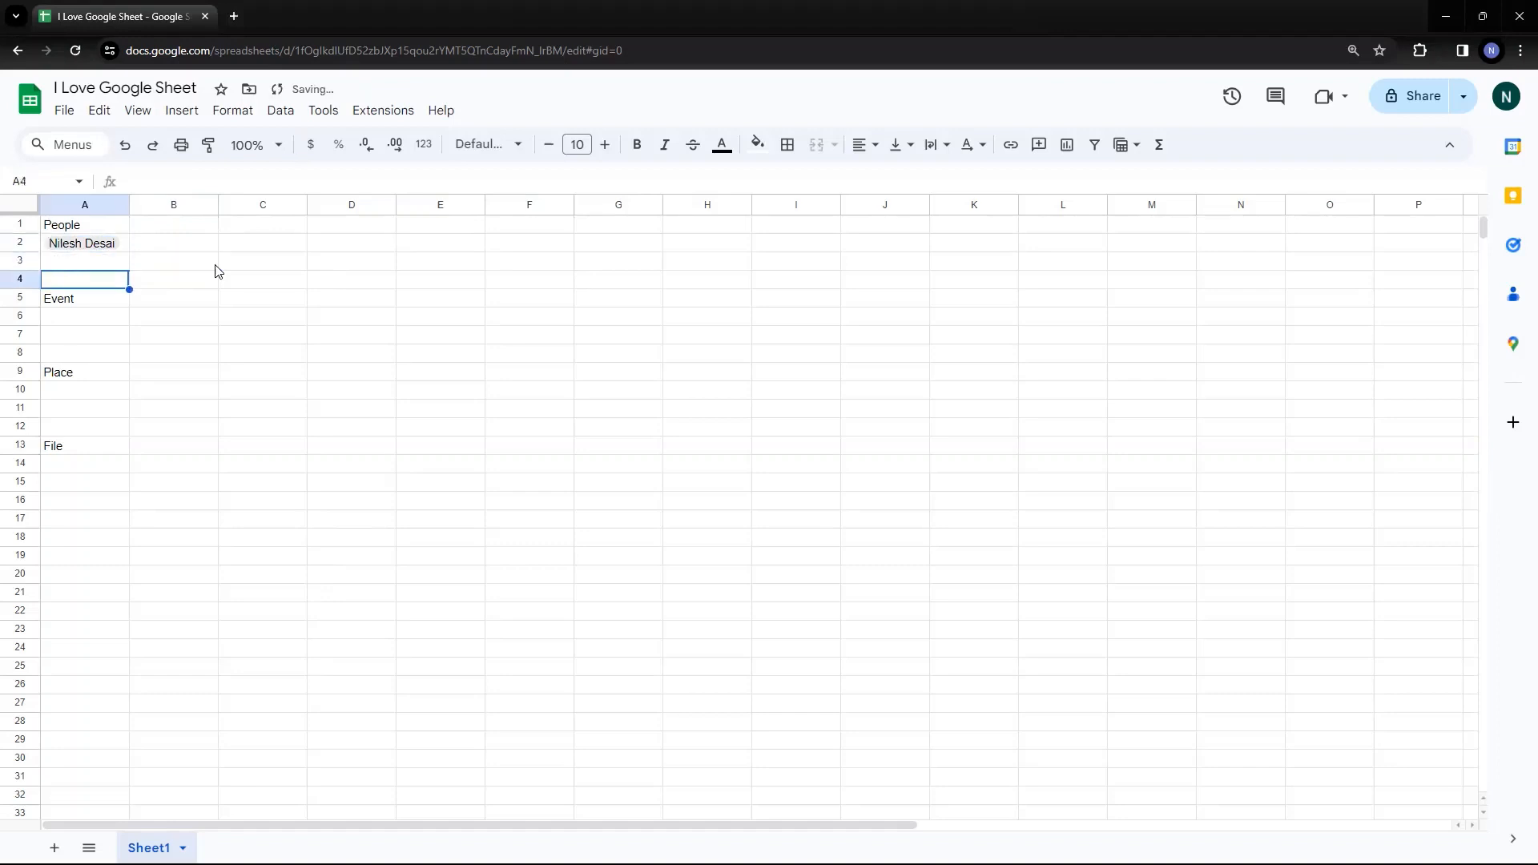
key(Up)
key(Up)
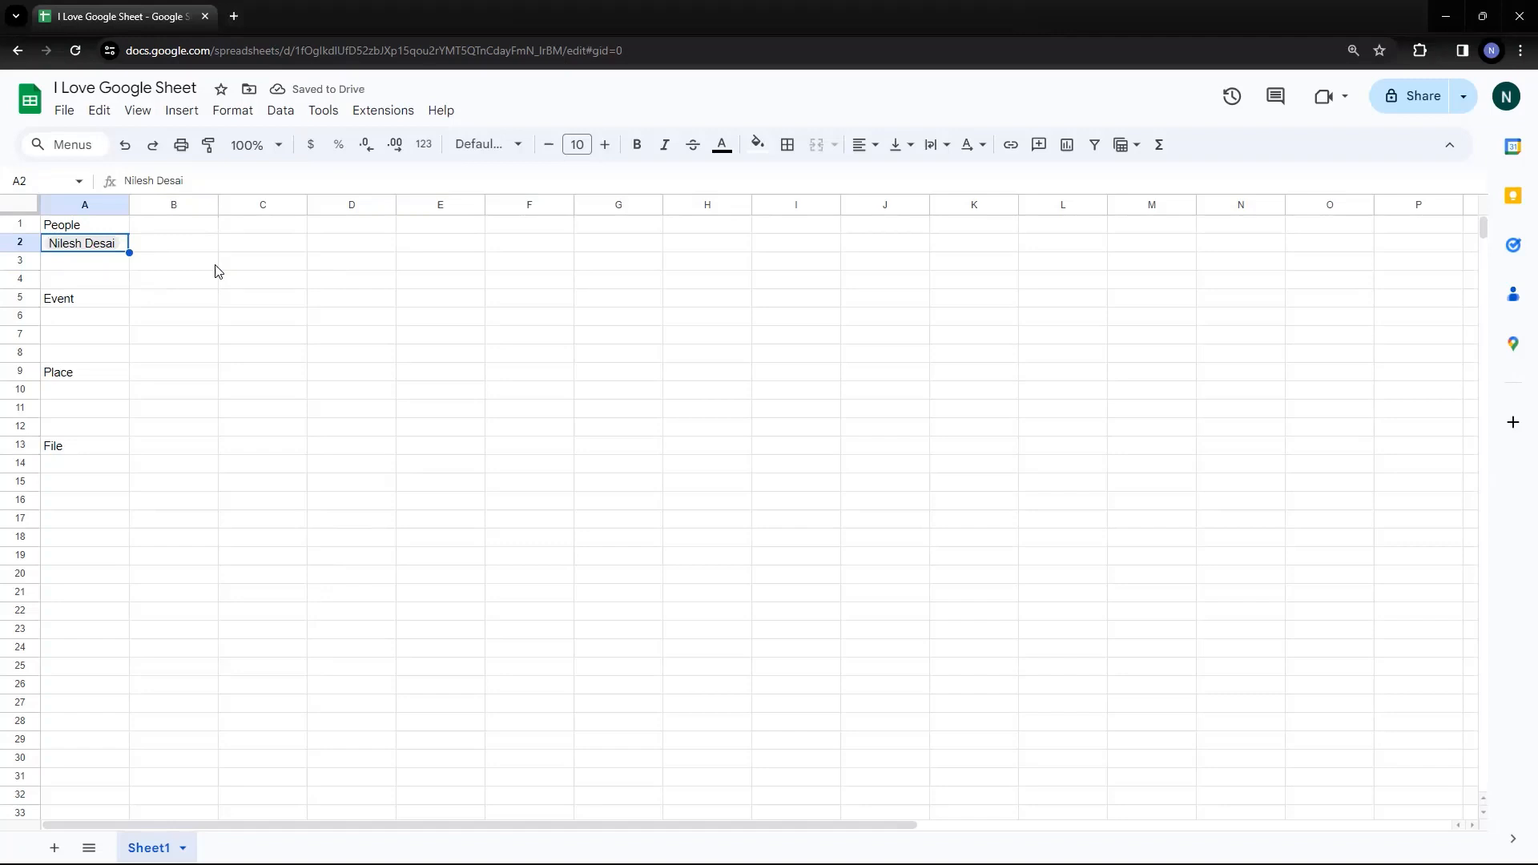
key(Up)
key(ctrl+b)
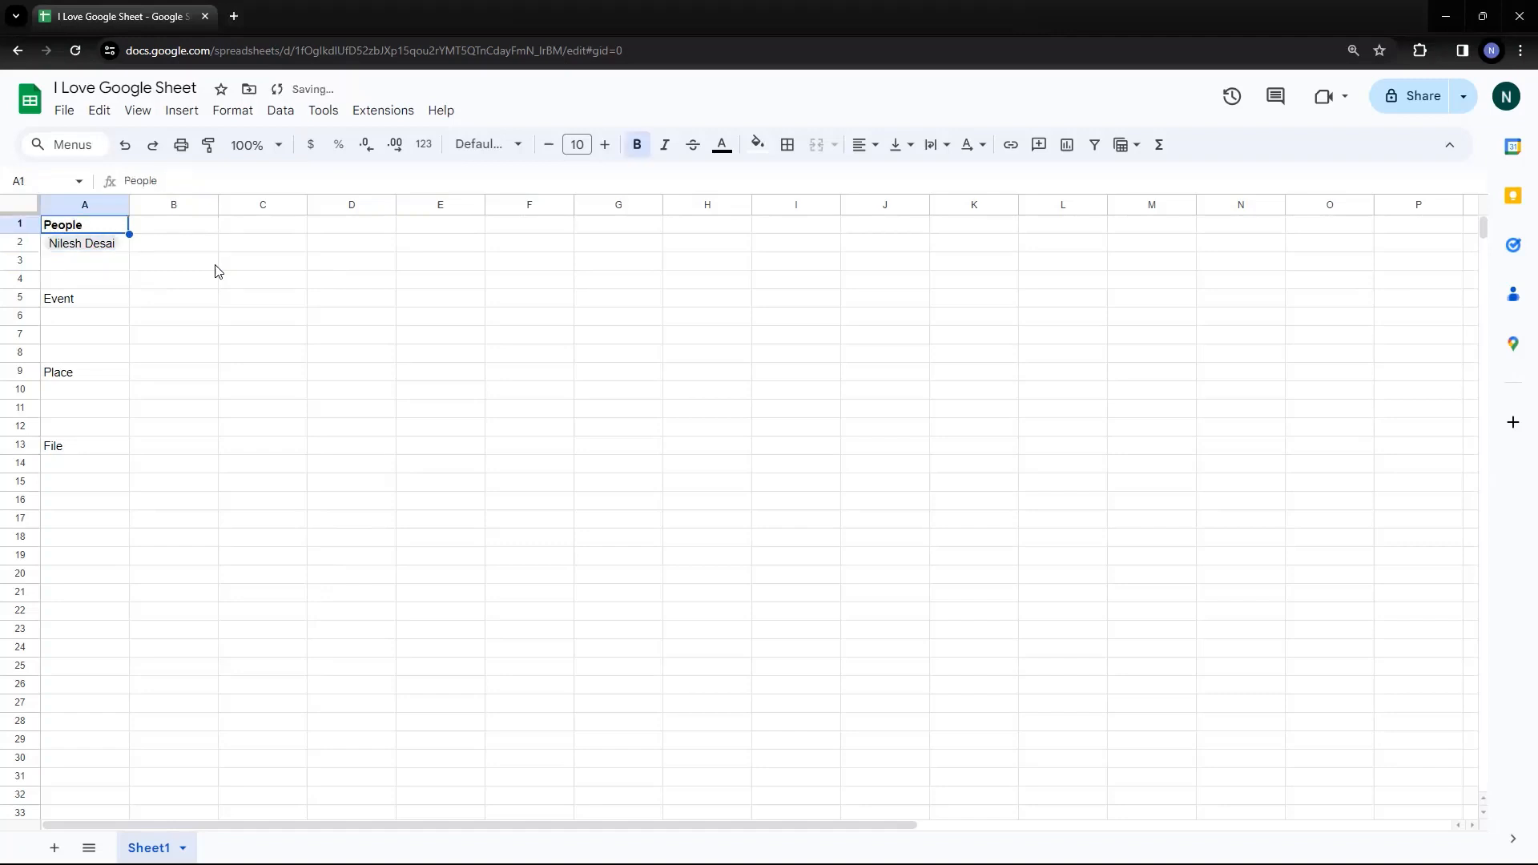
key(Down)
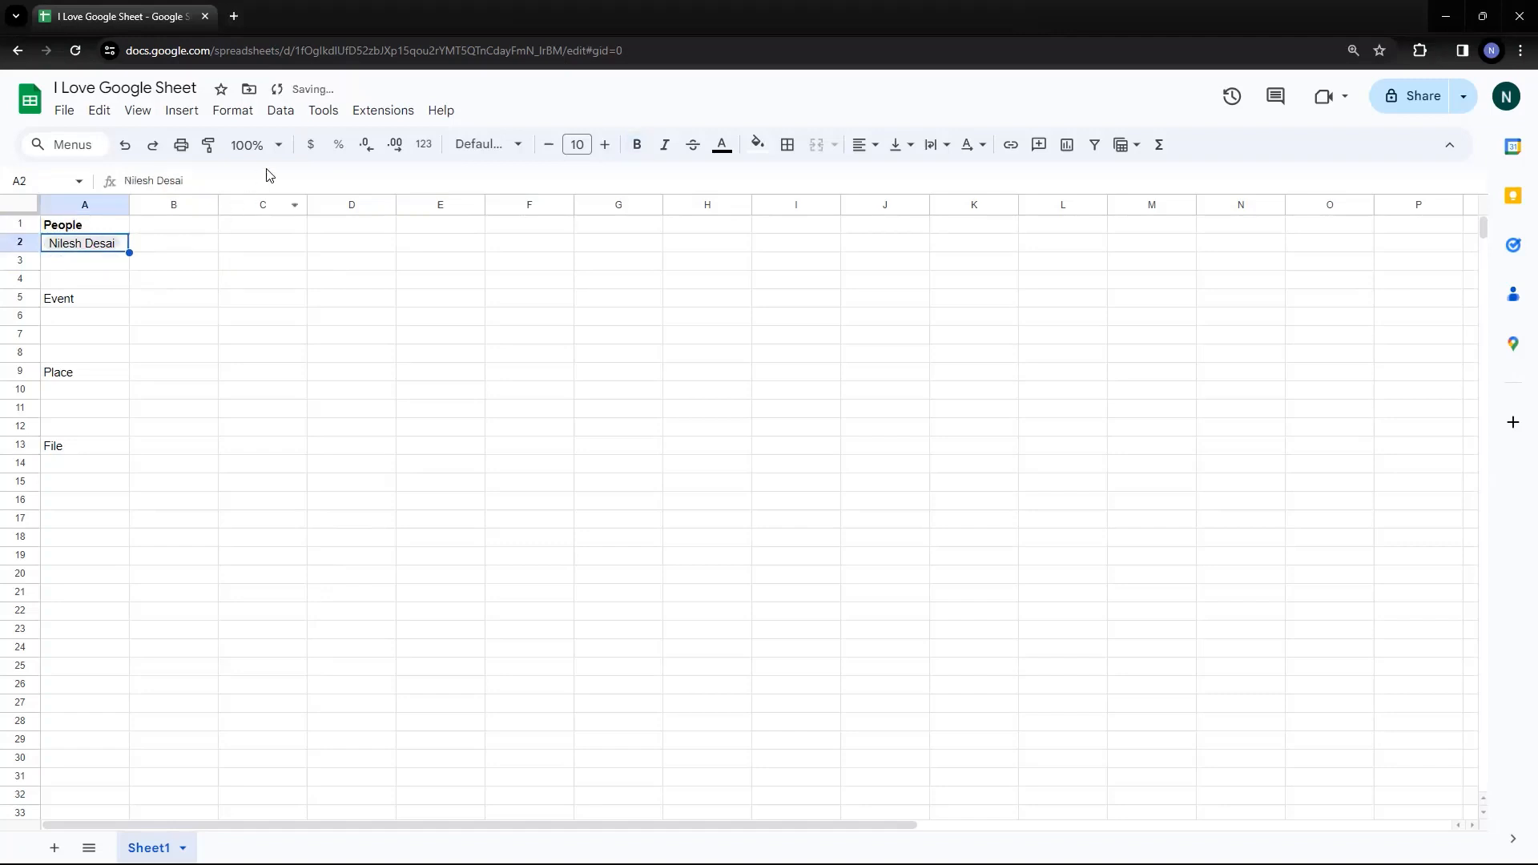
Step: Open data extraction for the people chip in cell A2
click(178, 286)
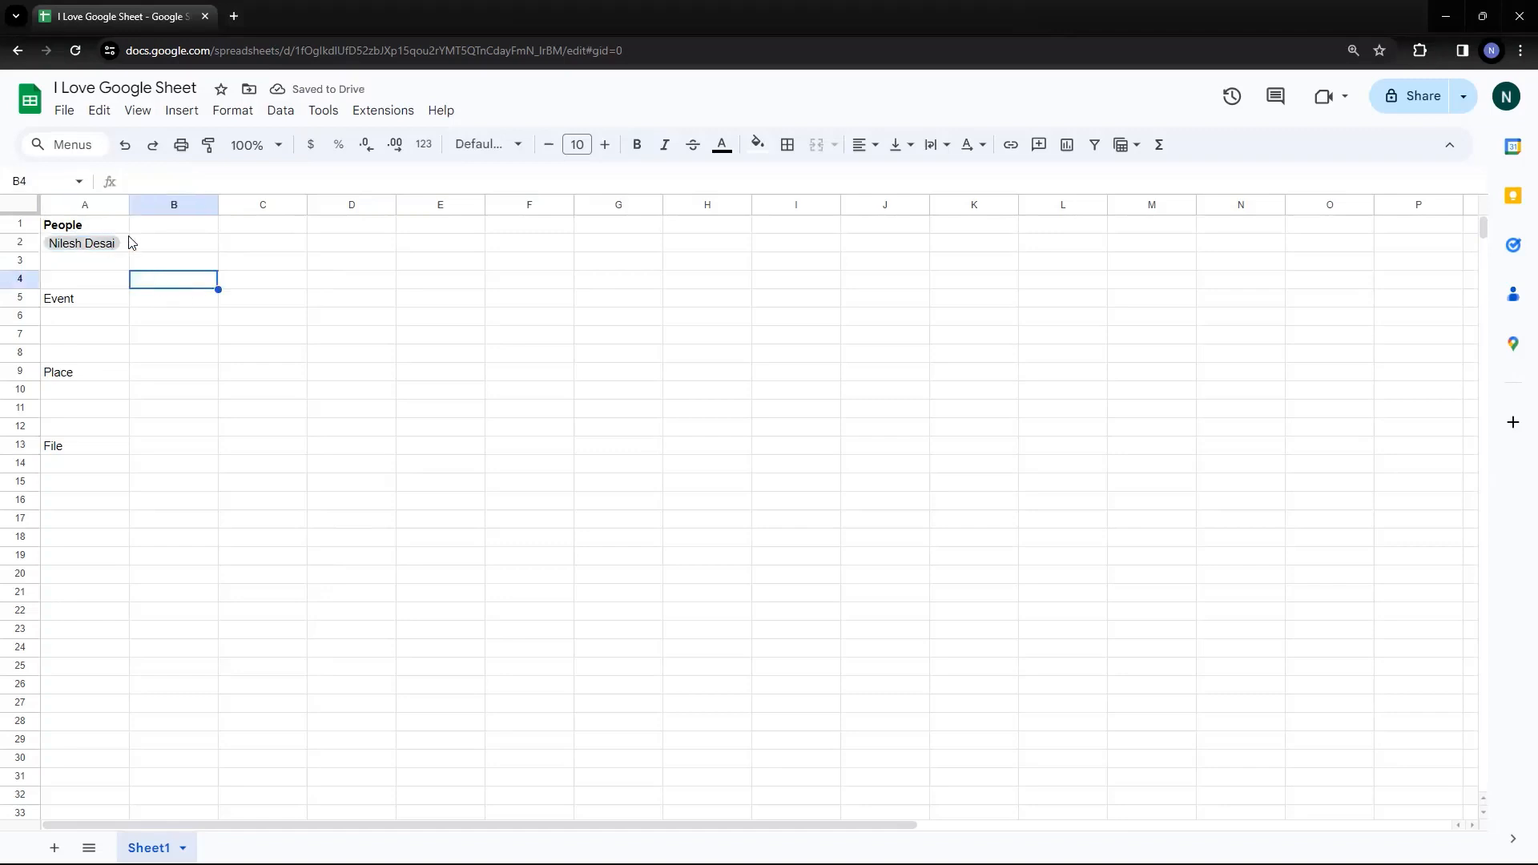
click(213, 246)
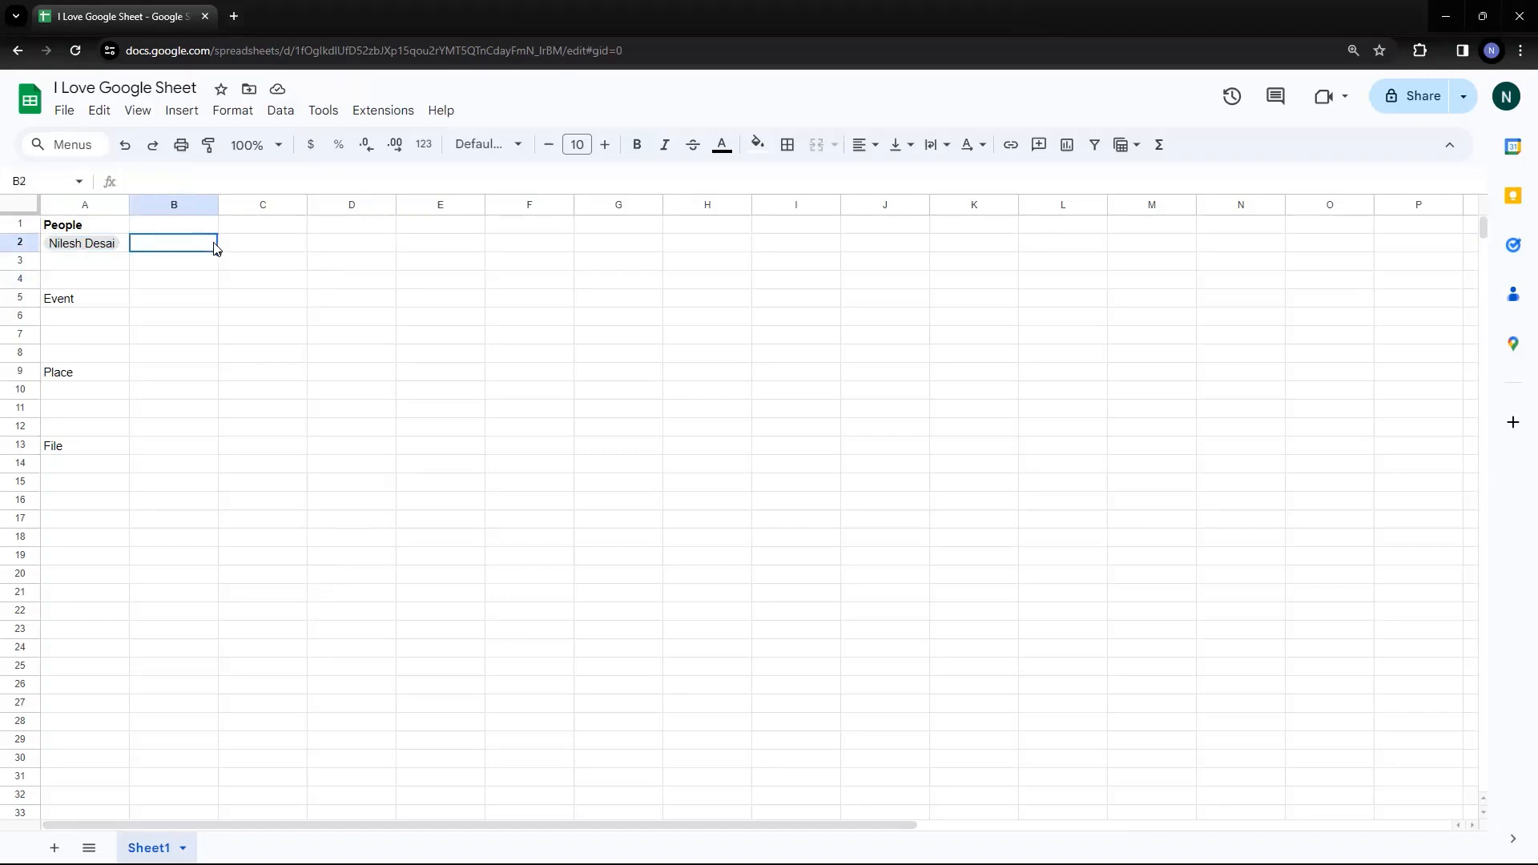
key(Left)
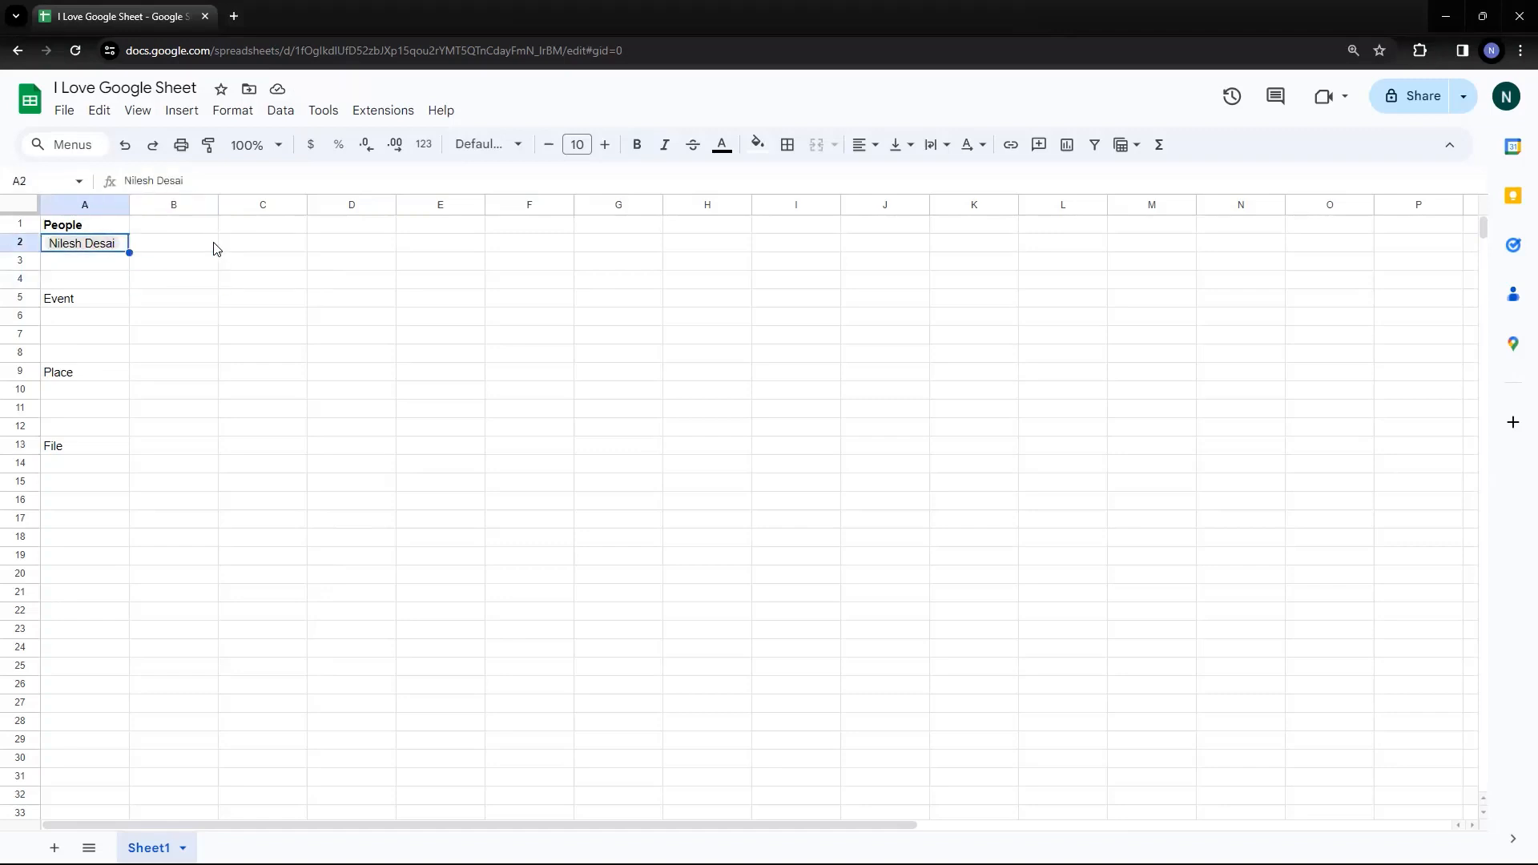
click(282, 109)
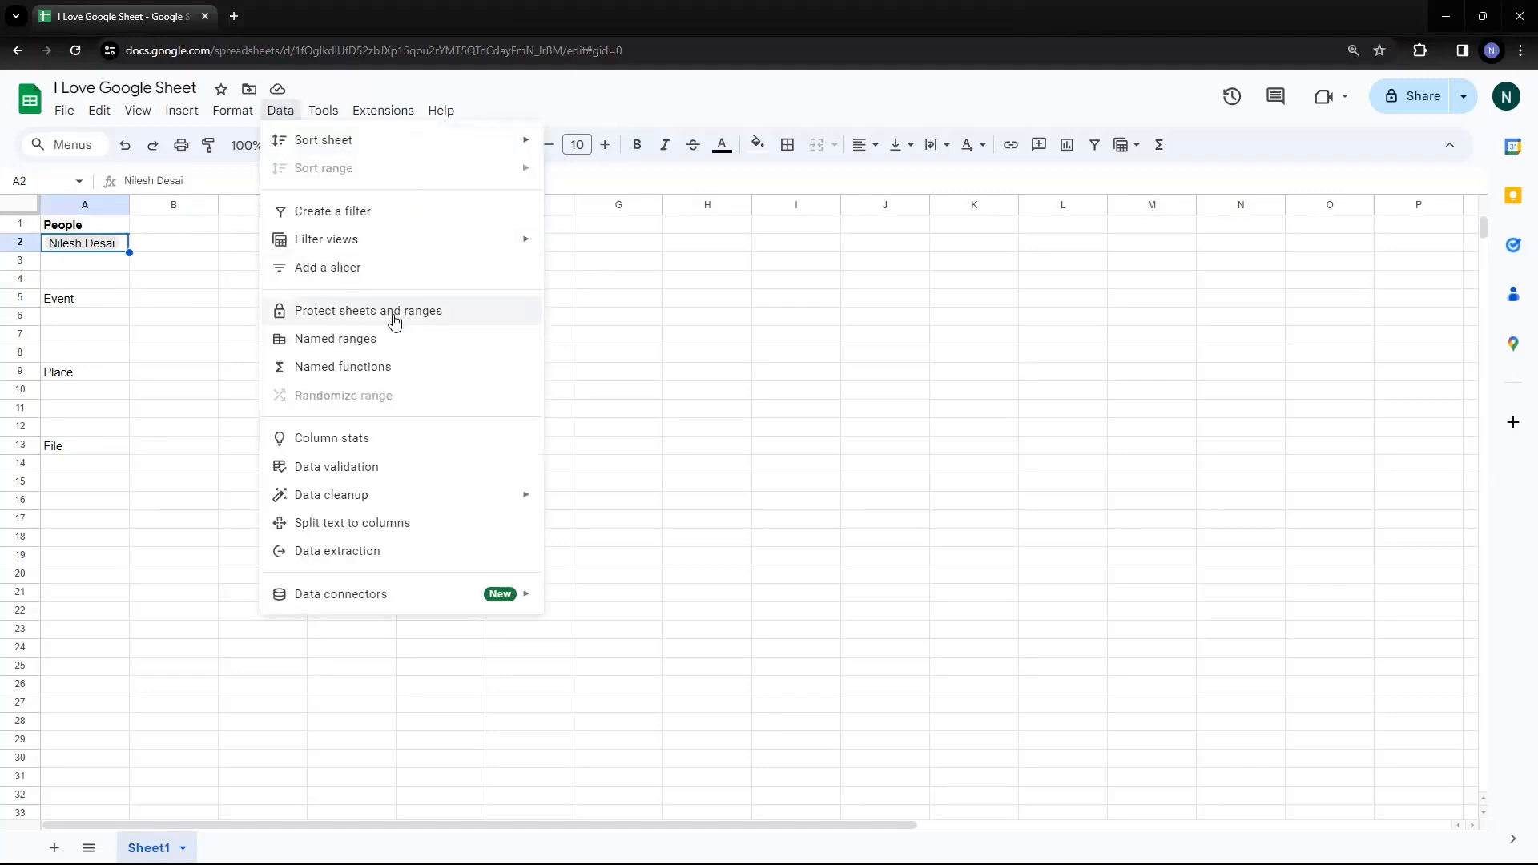
click(373, 551)
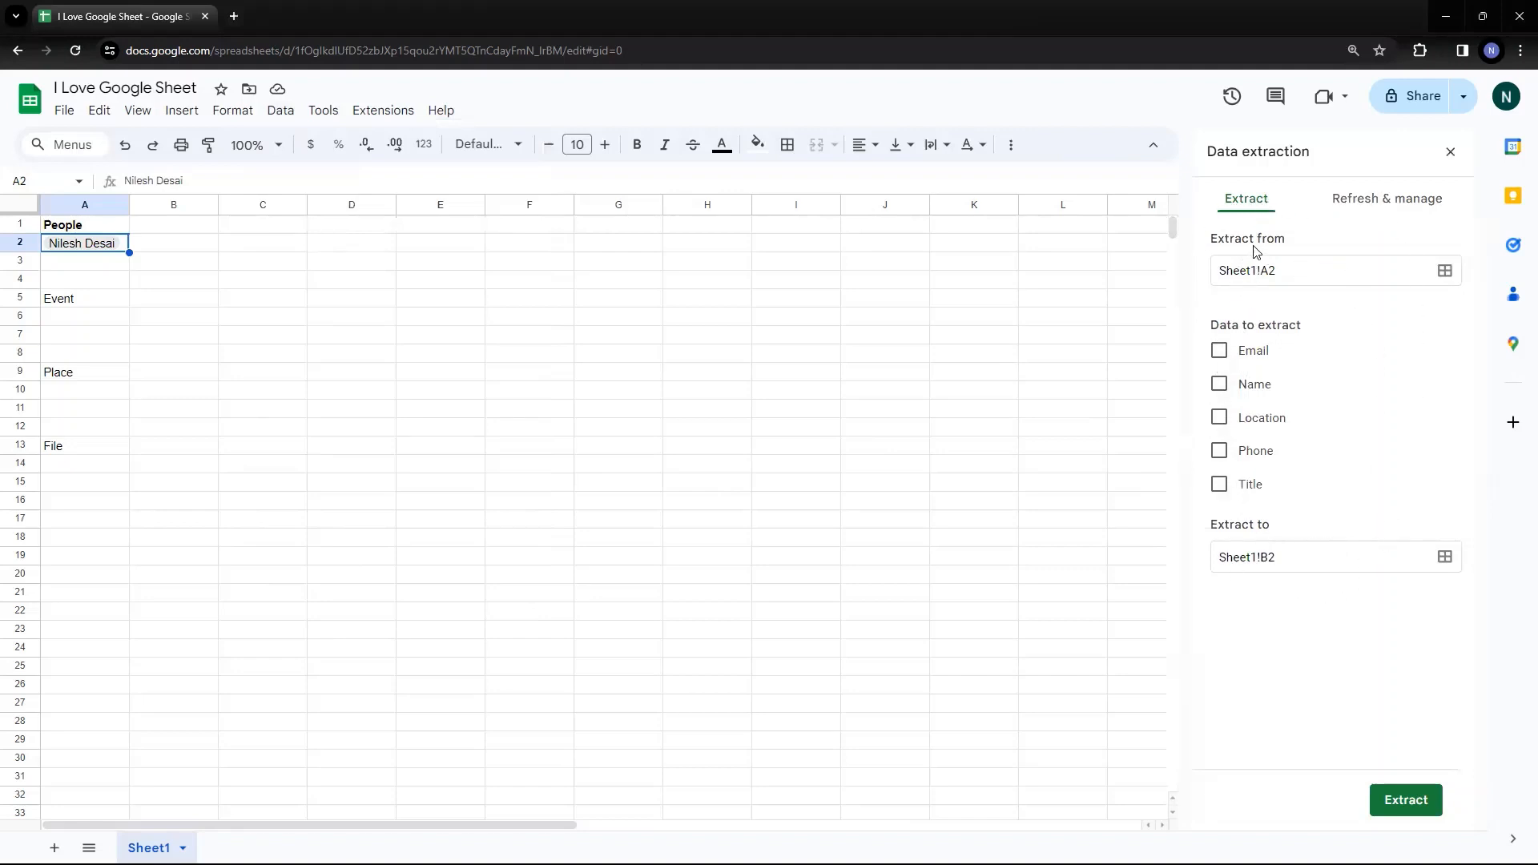
Step: Look at the refresh and manage options for extracted data, refresh all extractions and return to the extraction settings
click(1401, 208)
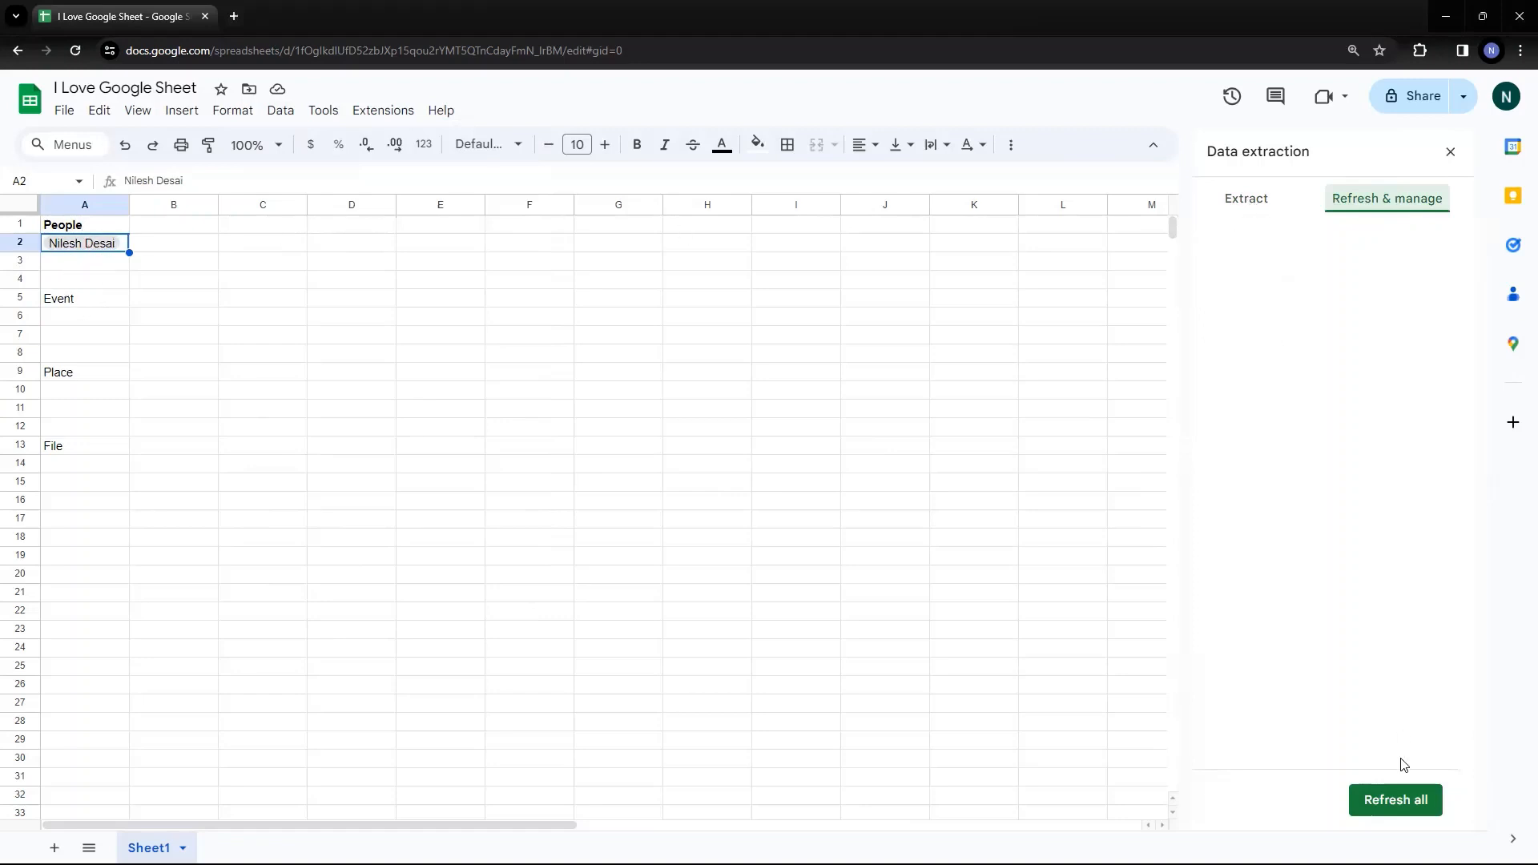
click(1393, 801)
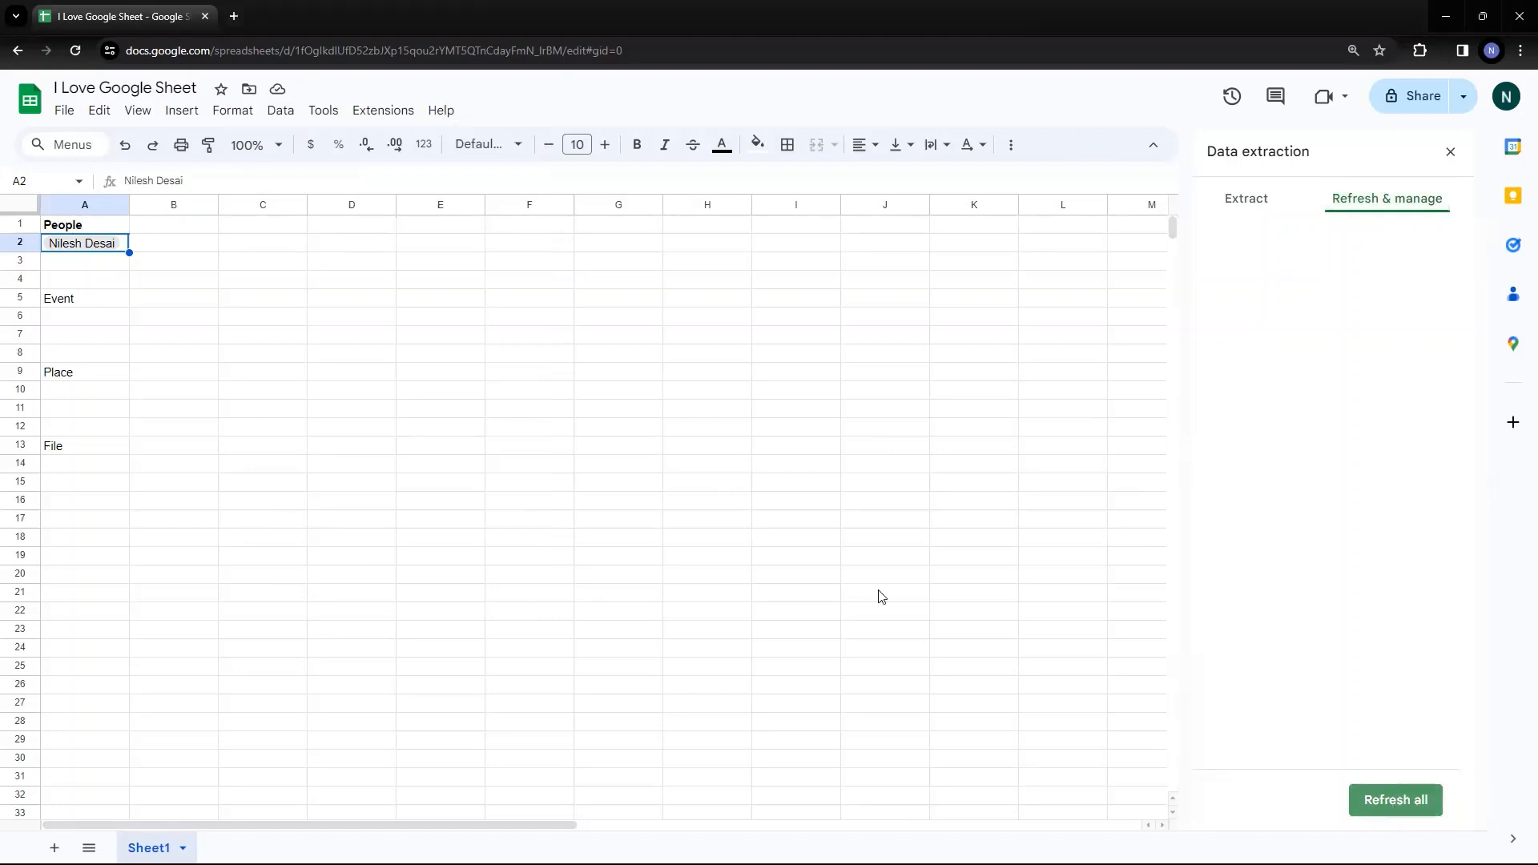
click(1247, 200)
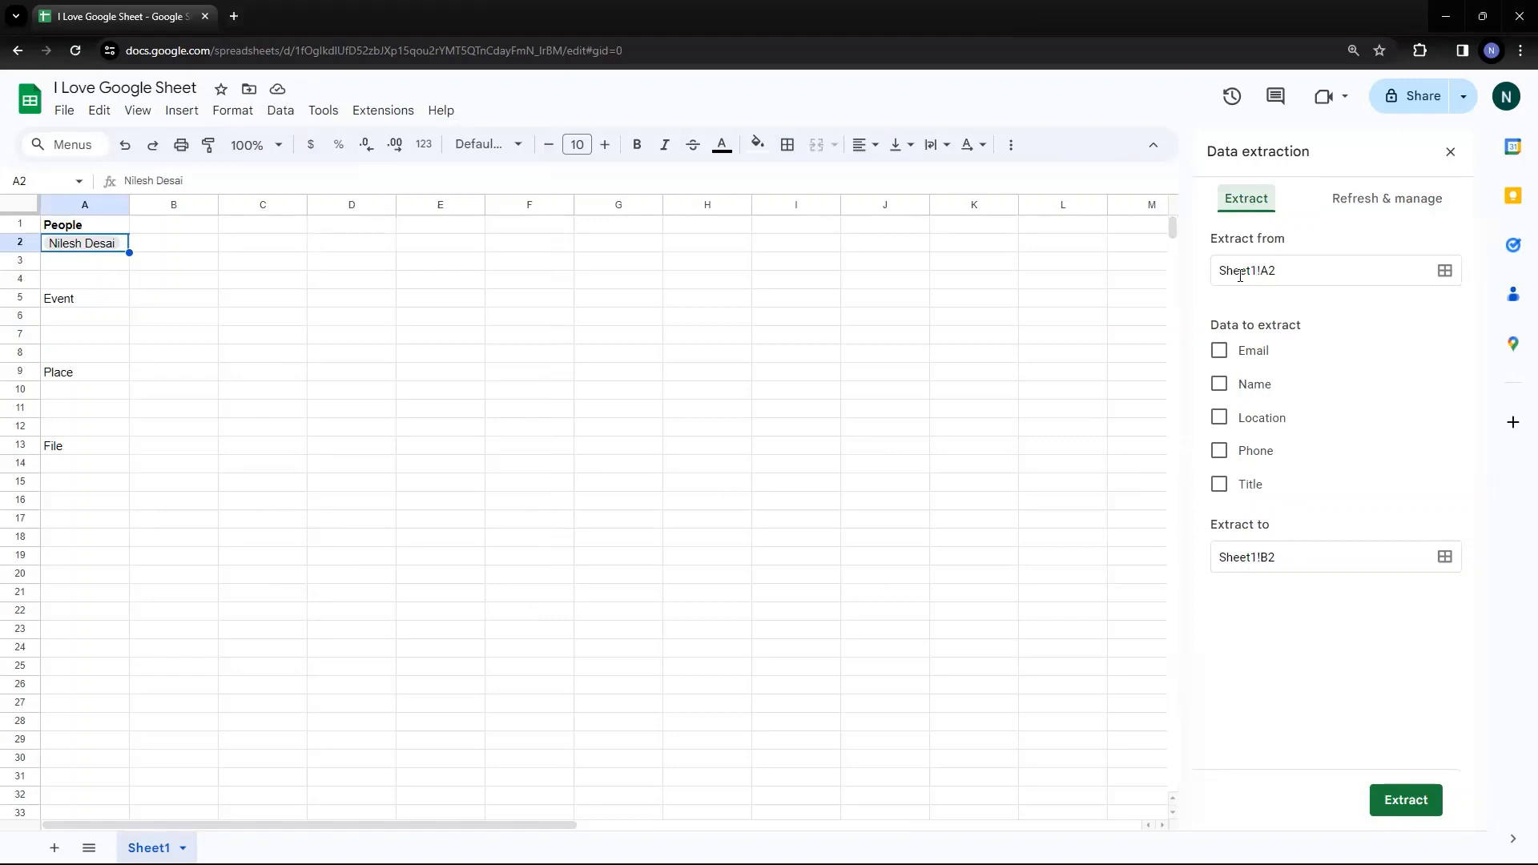
Step: Choose Email, Name, Location, Phone and Title as the data to extract from the people chip in A2
click(1278, 270)
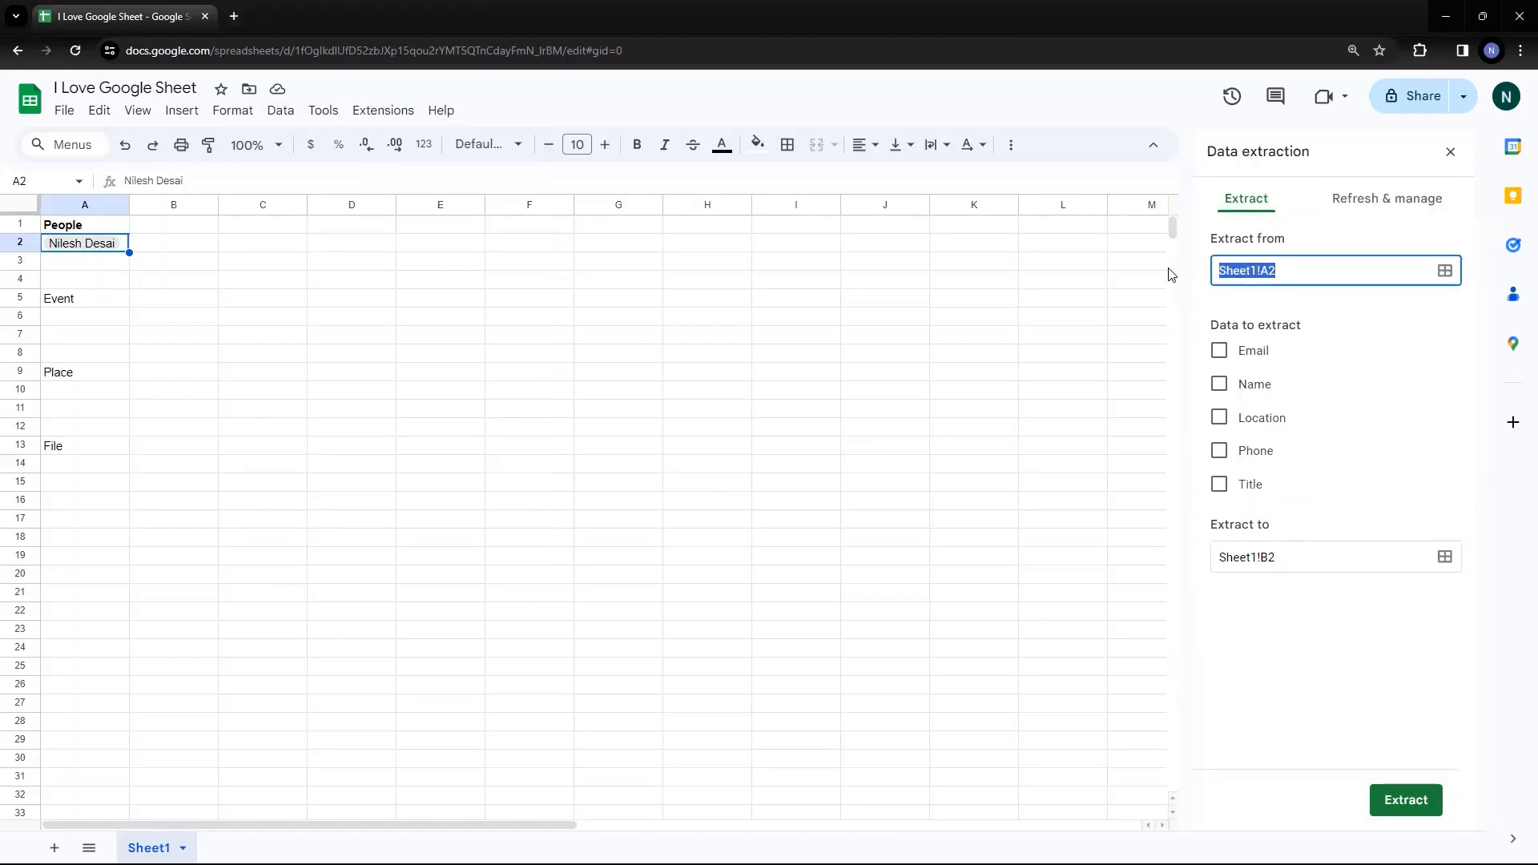
click(1357, 324)
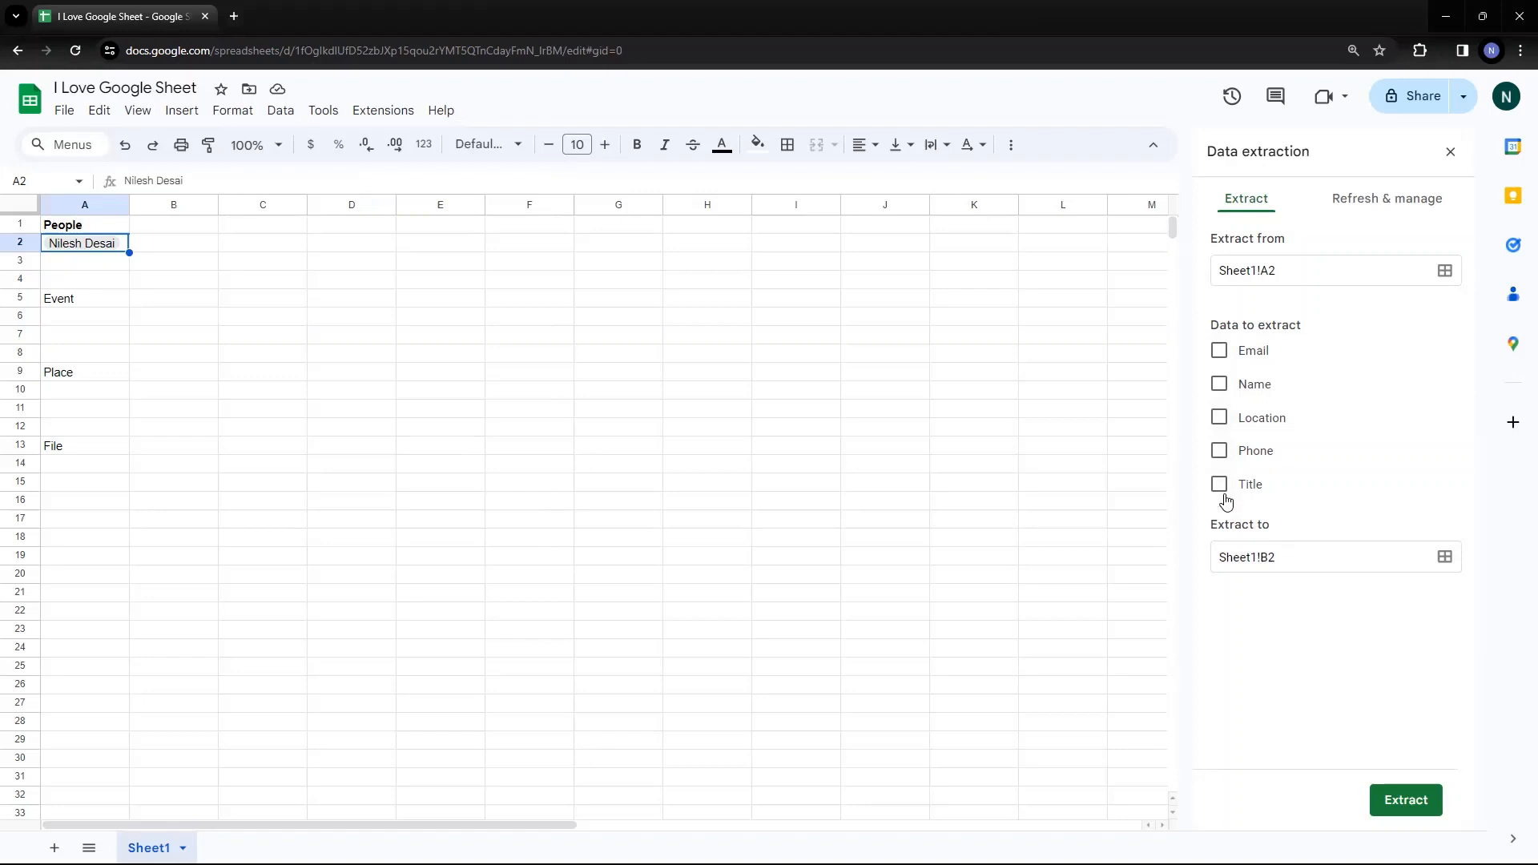
click(1219, 351)
click(1219, 385)
click(1218, 418)
click(1219, 451)
click(1219, 484)
click(1273, 565)
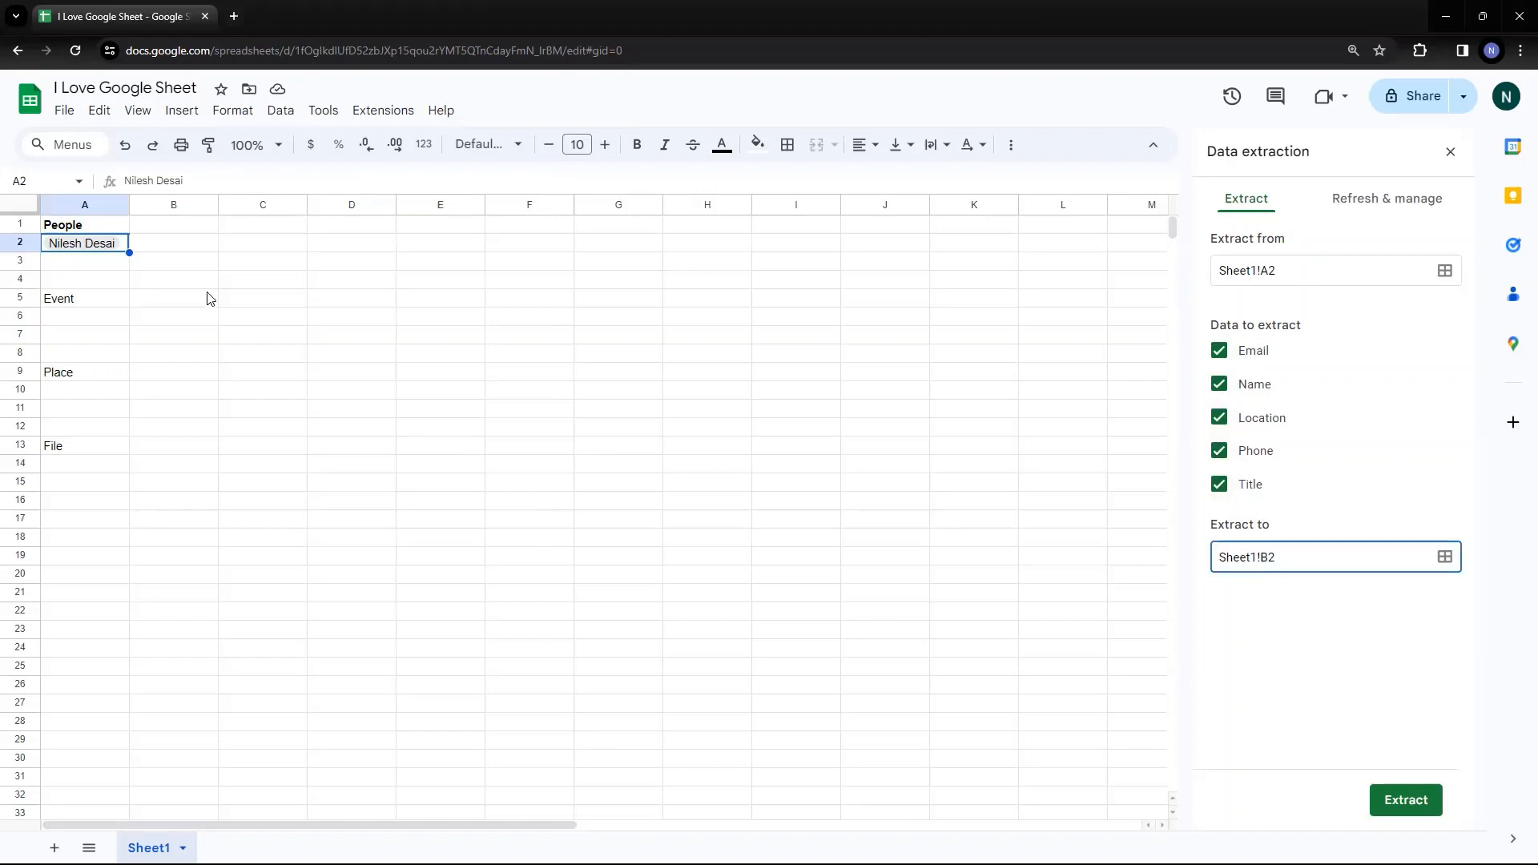
Step: Set the destination for the data extracted from the people chip to Sheet1!C2
click(179, 245)
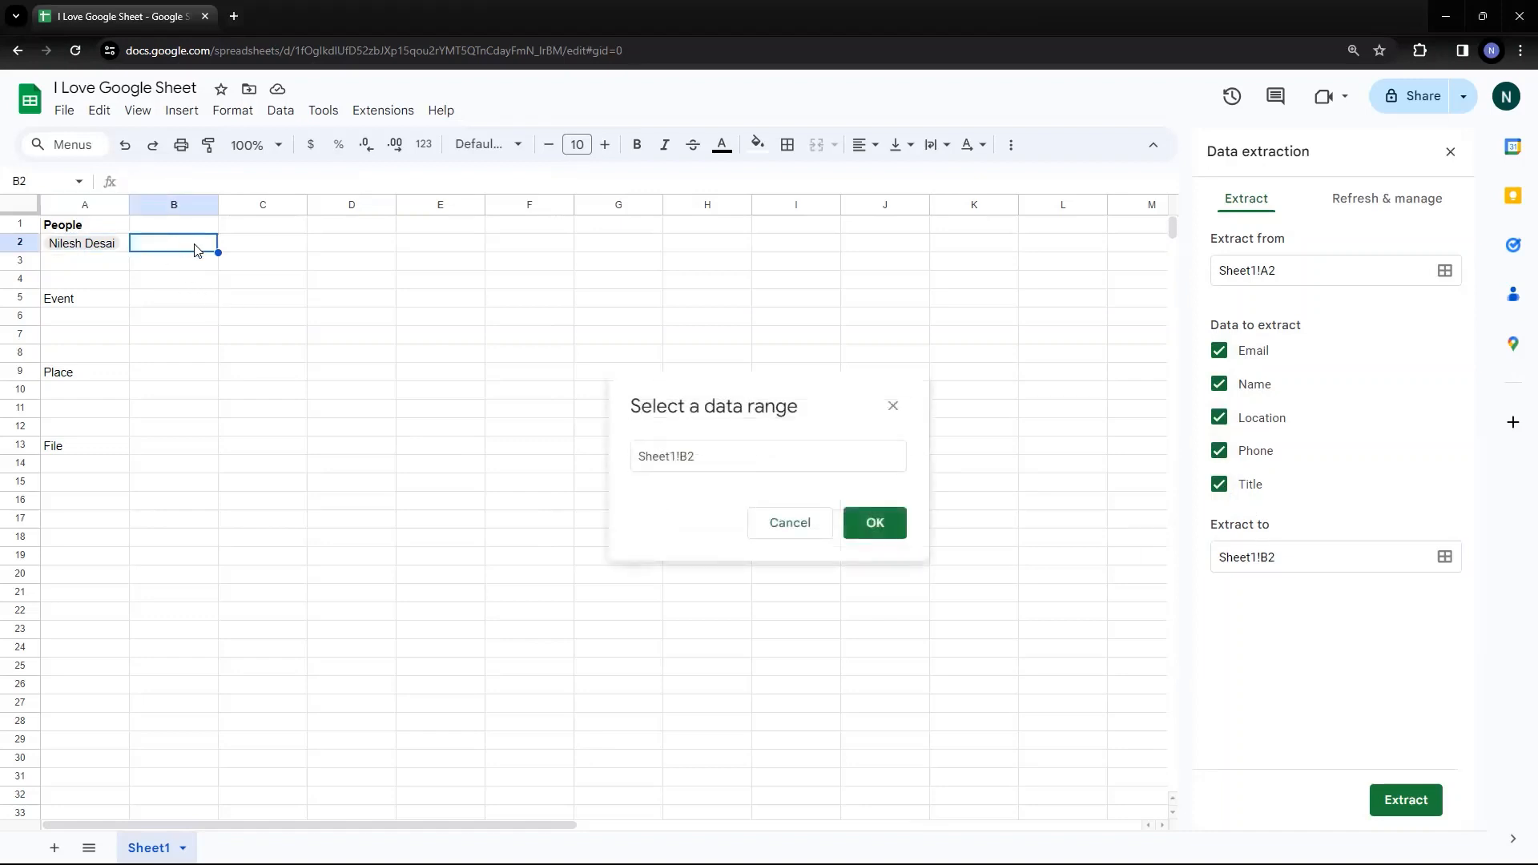
drag(198, 250, 464, 251)
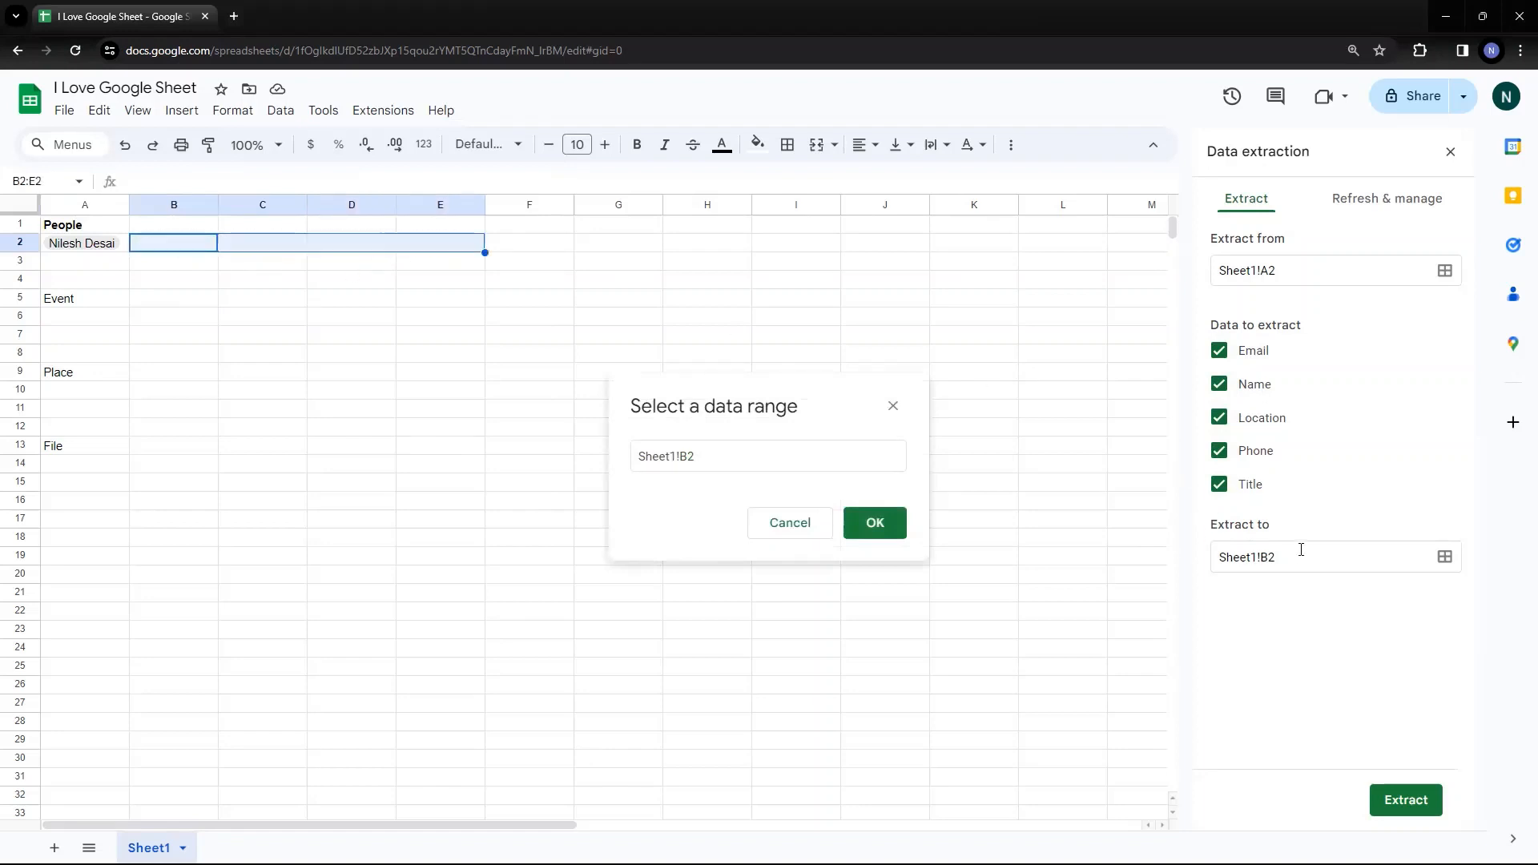
click(1272, 557)
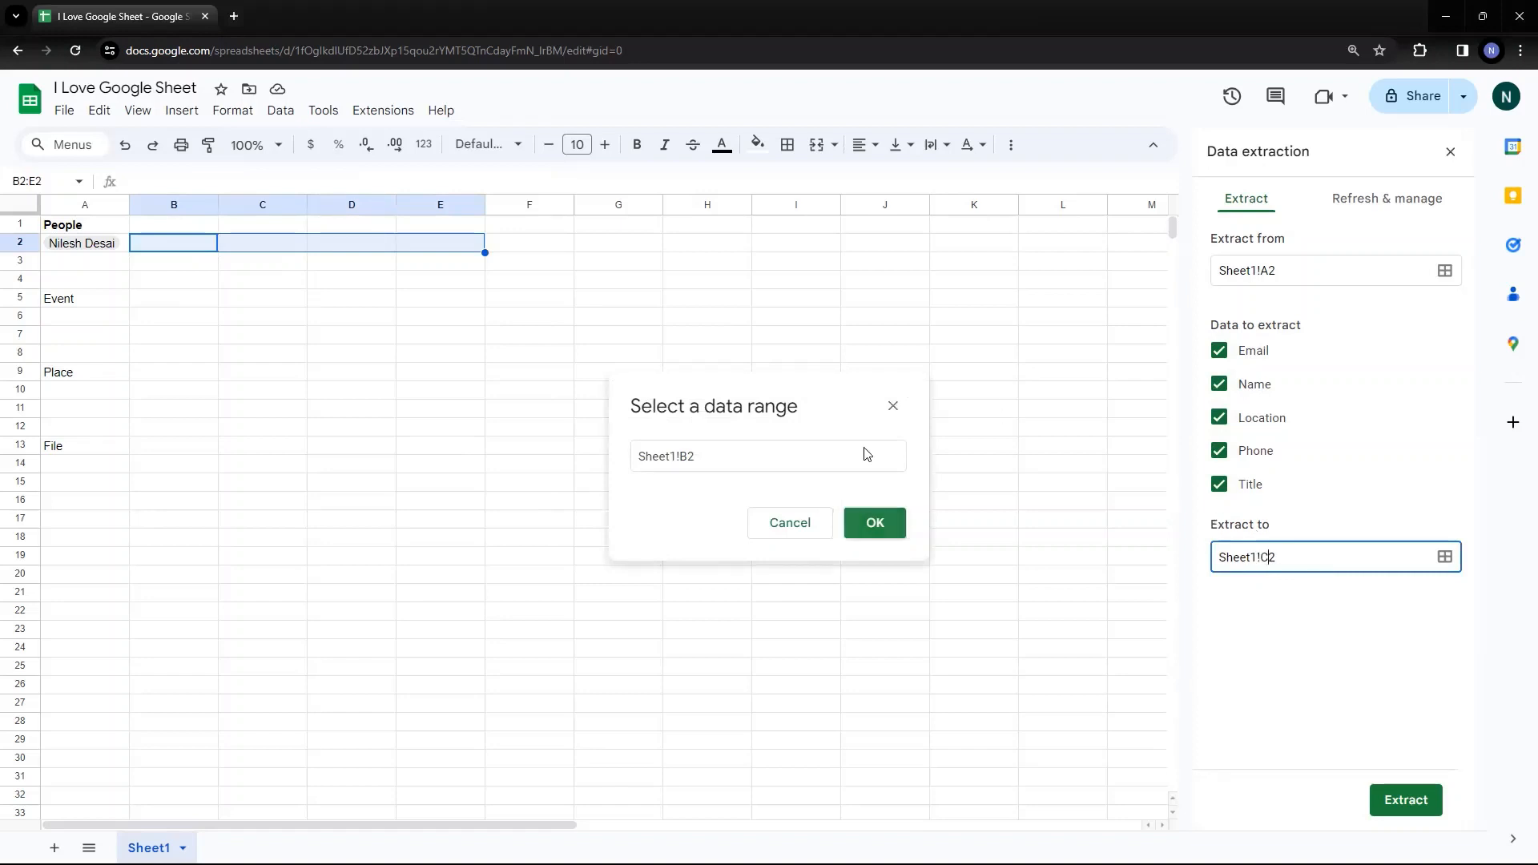
key(Return)
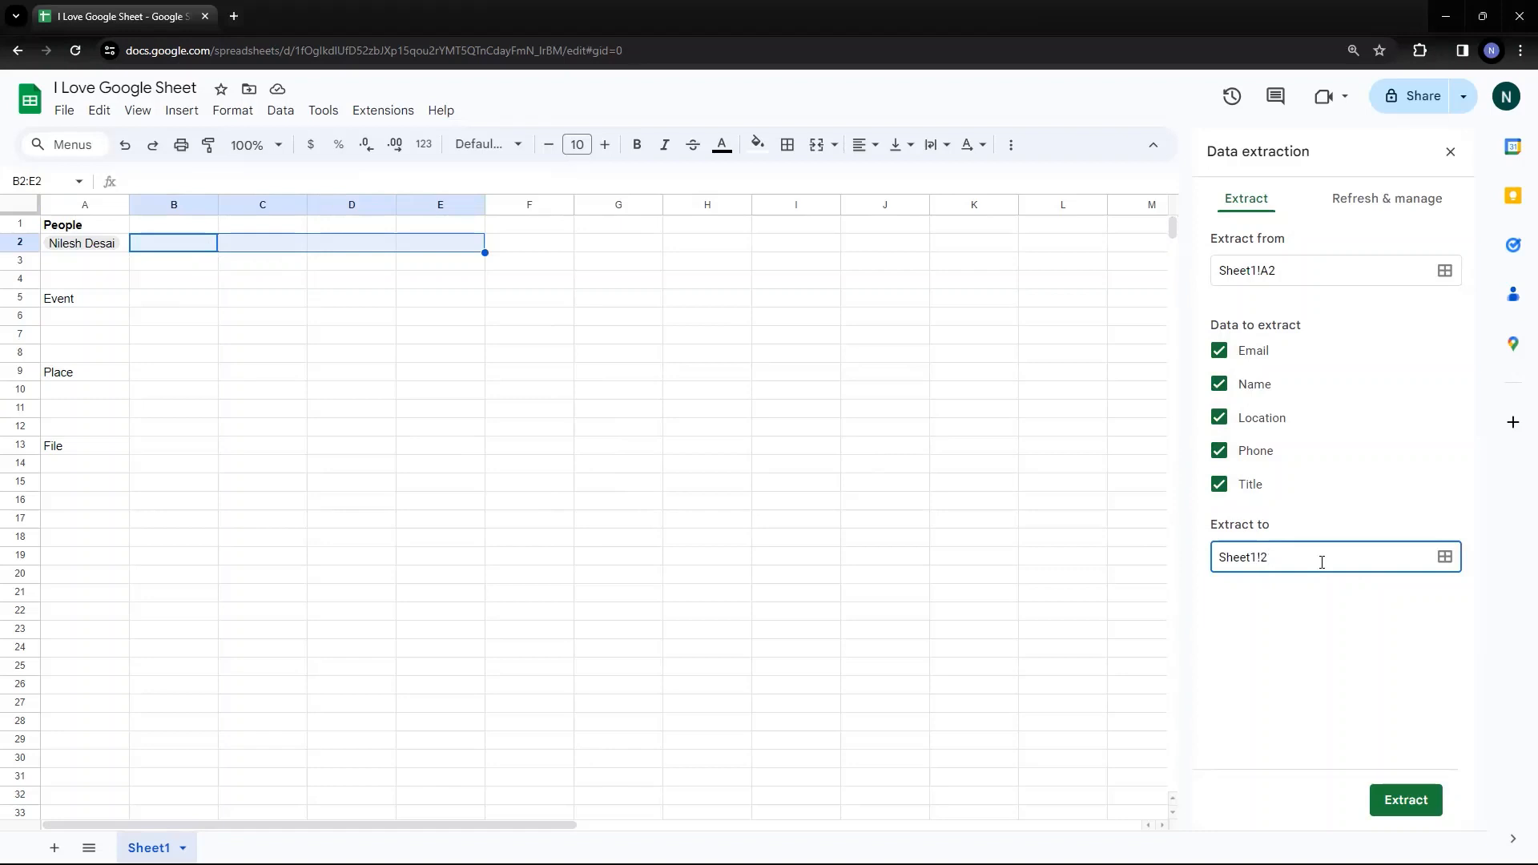
click(1313, 644)
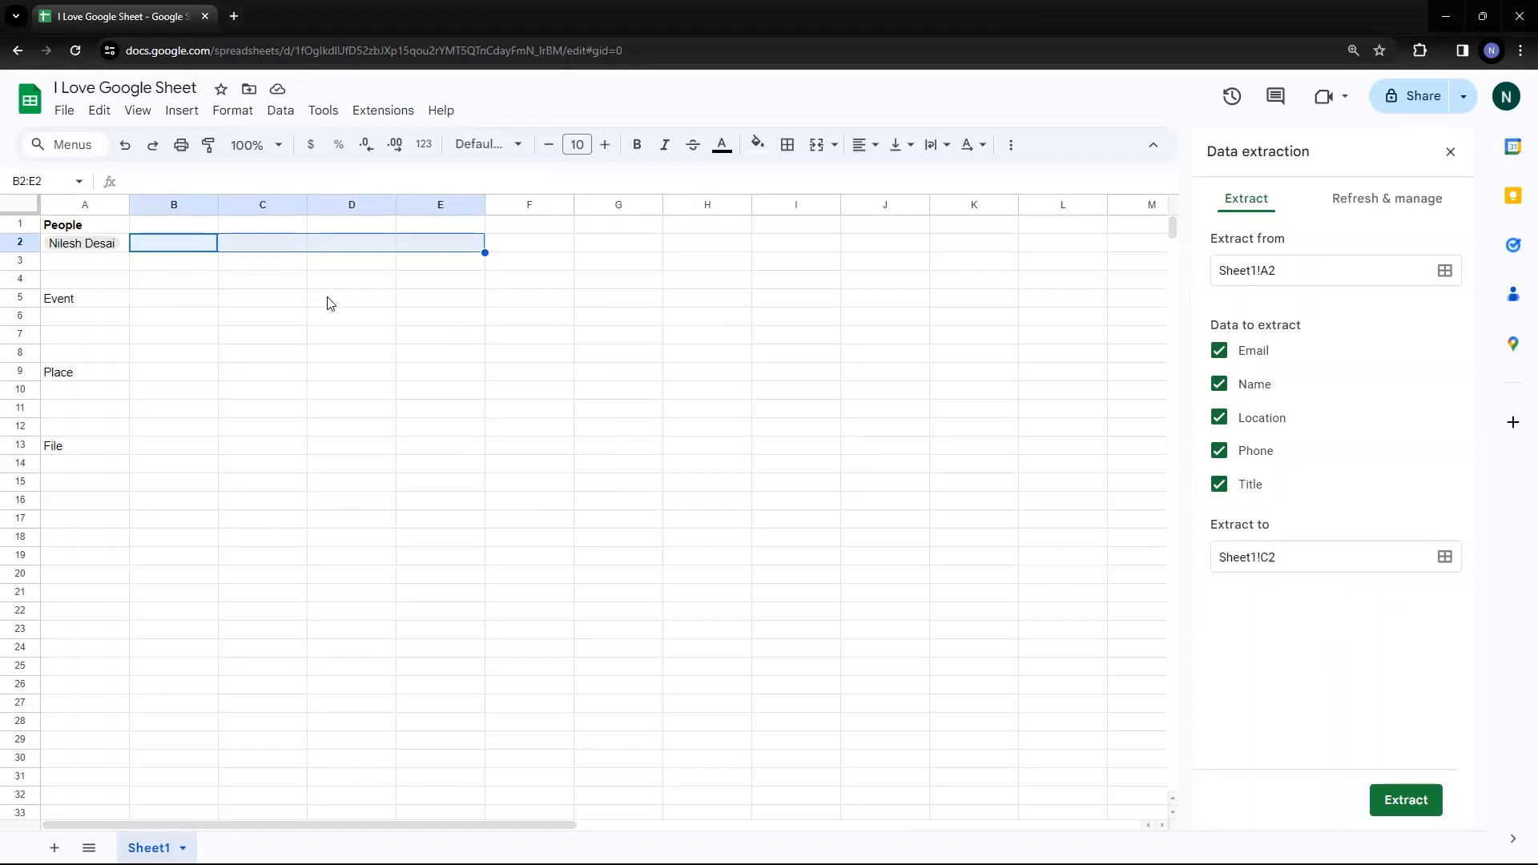
Step: Extract the chosen people data from A2 into row 2 starting at C2 and approve fetching the location, phone and title
click(257, 240)
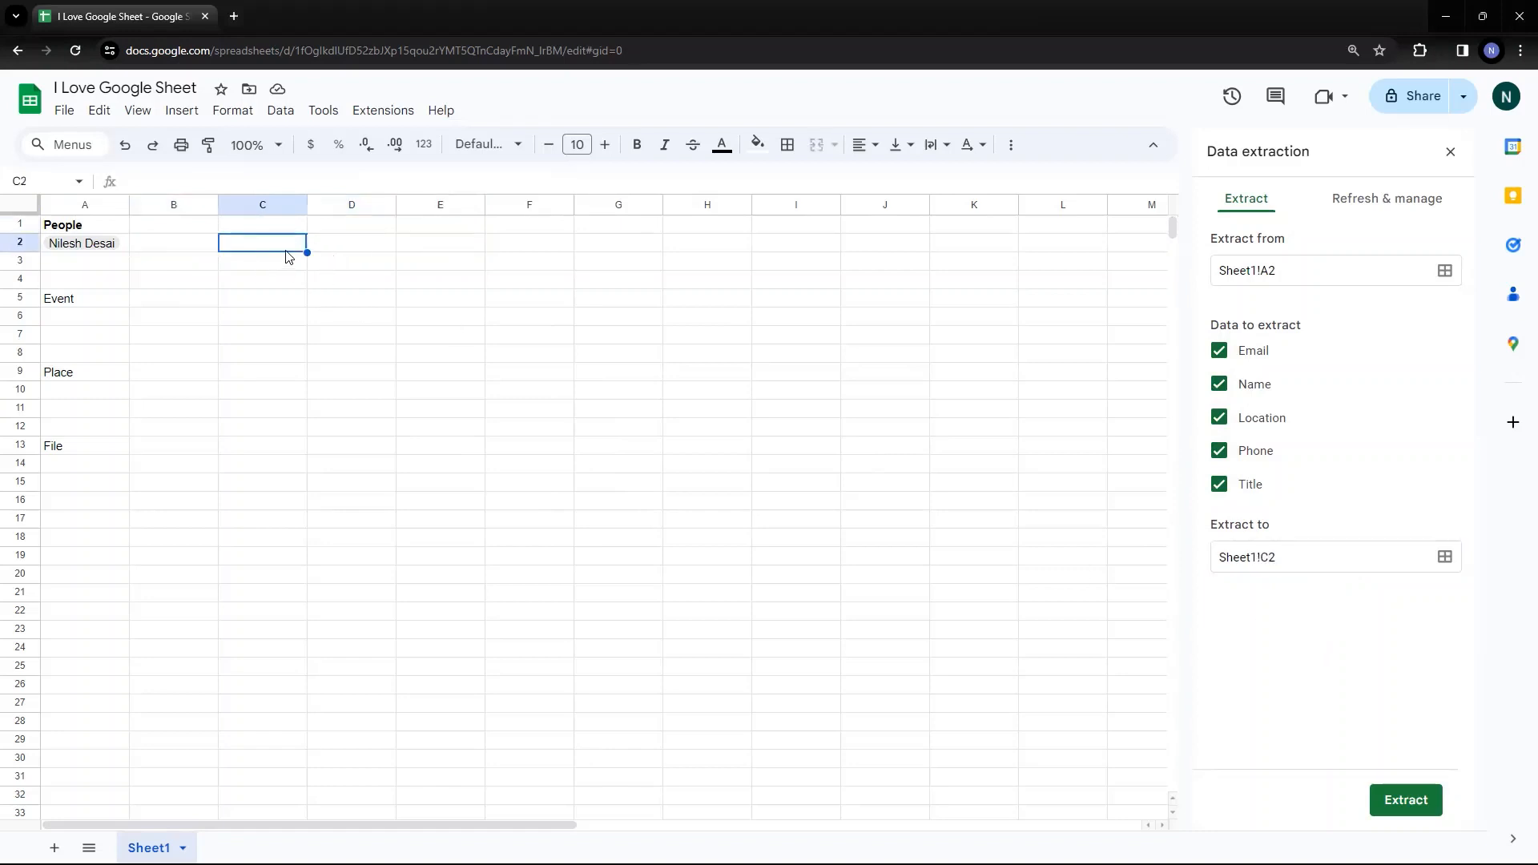
click(1288, 270)
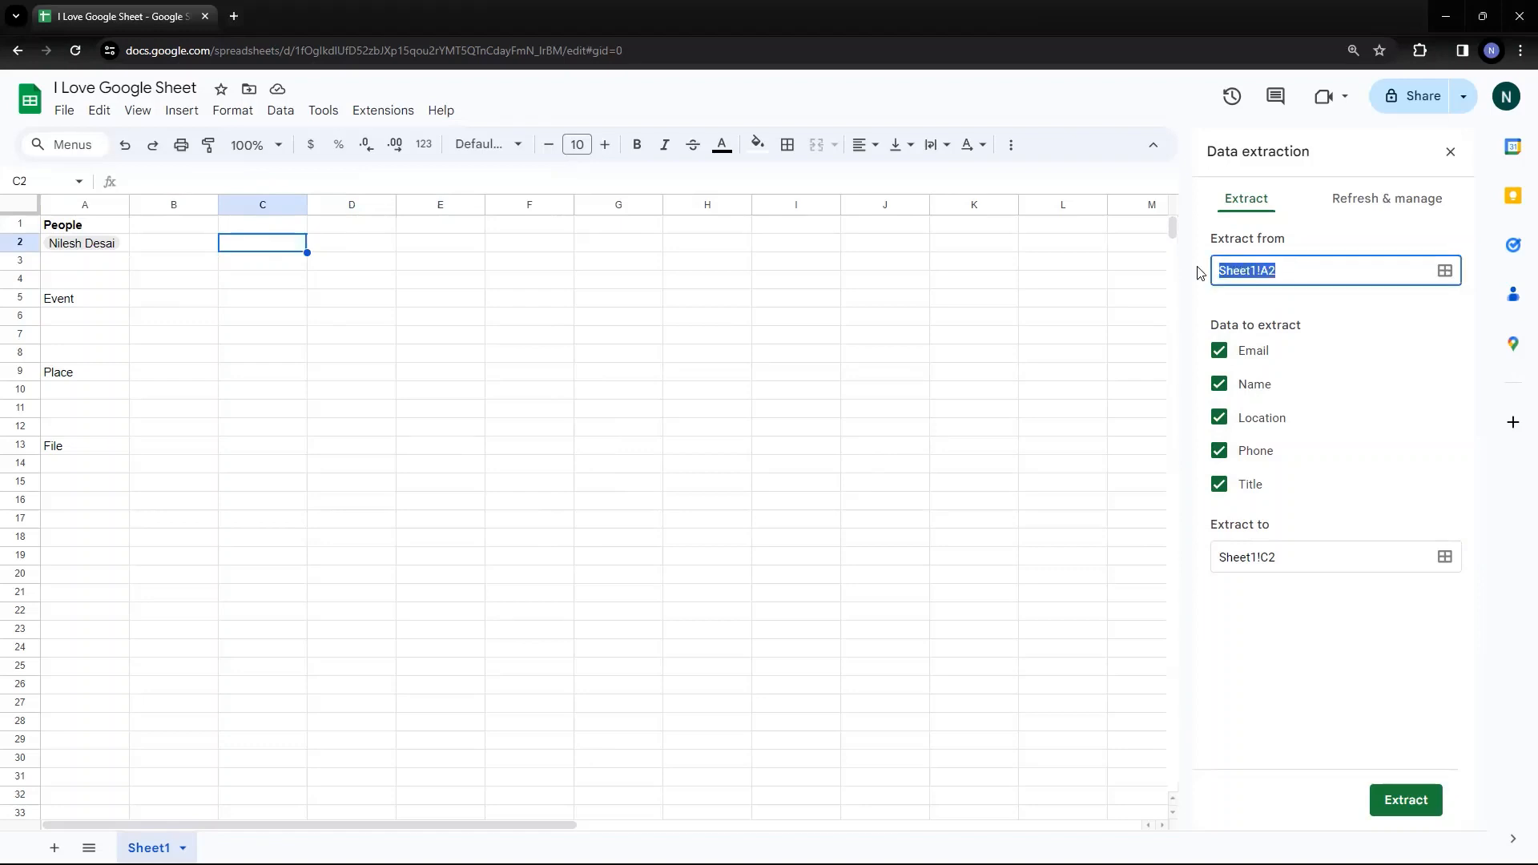
click(1289, 558)
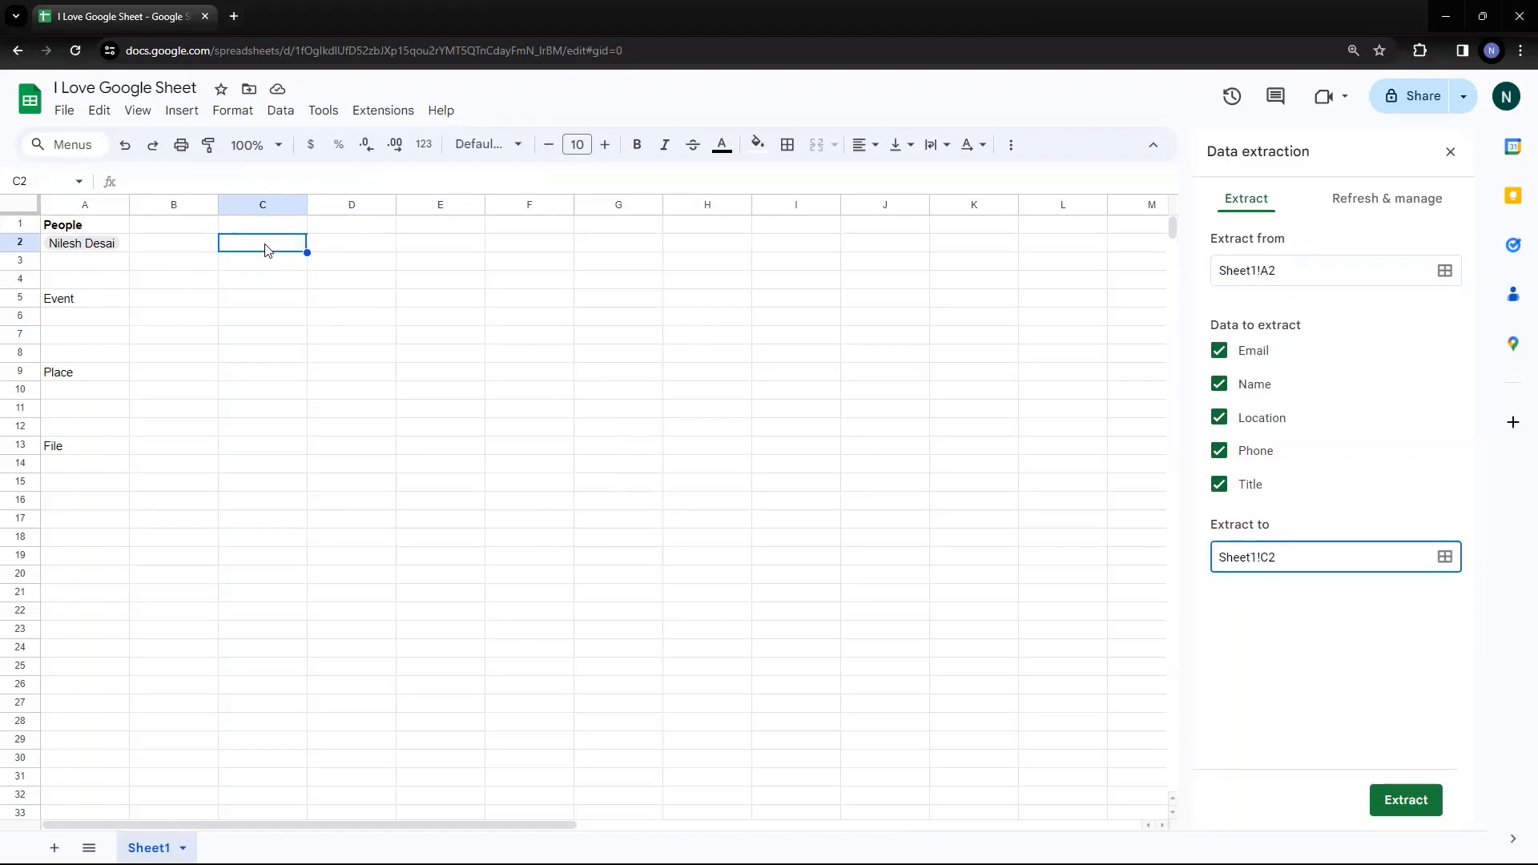
drag(1281, 563, 1198, 561)
click(1405, 672)
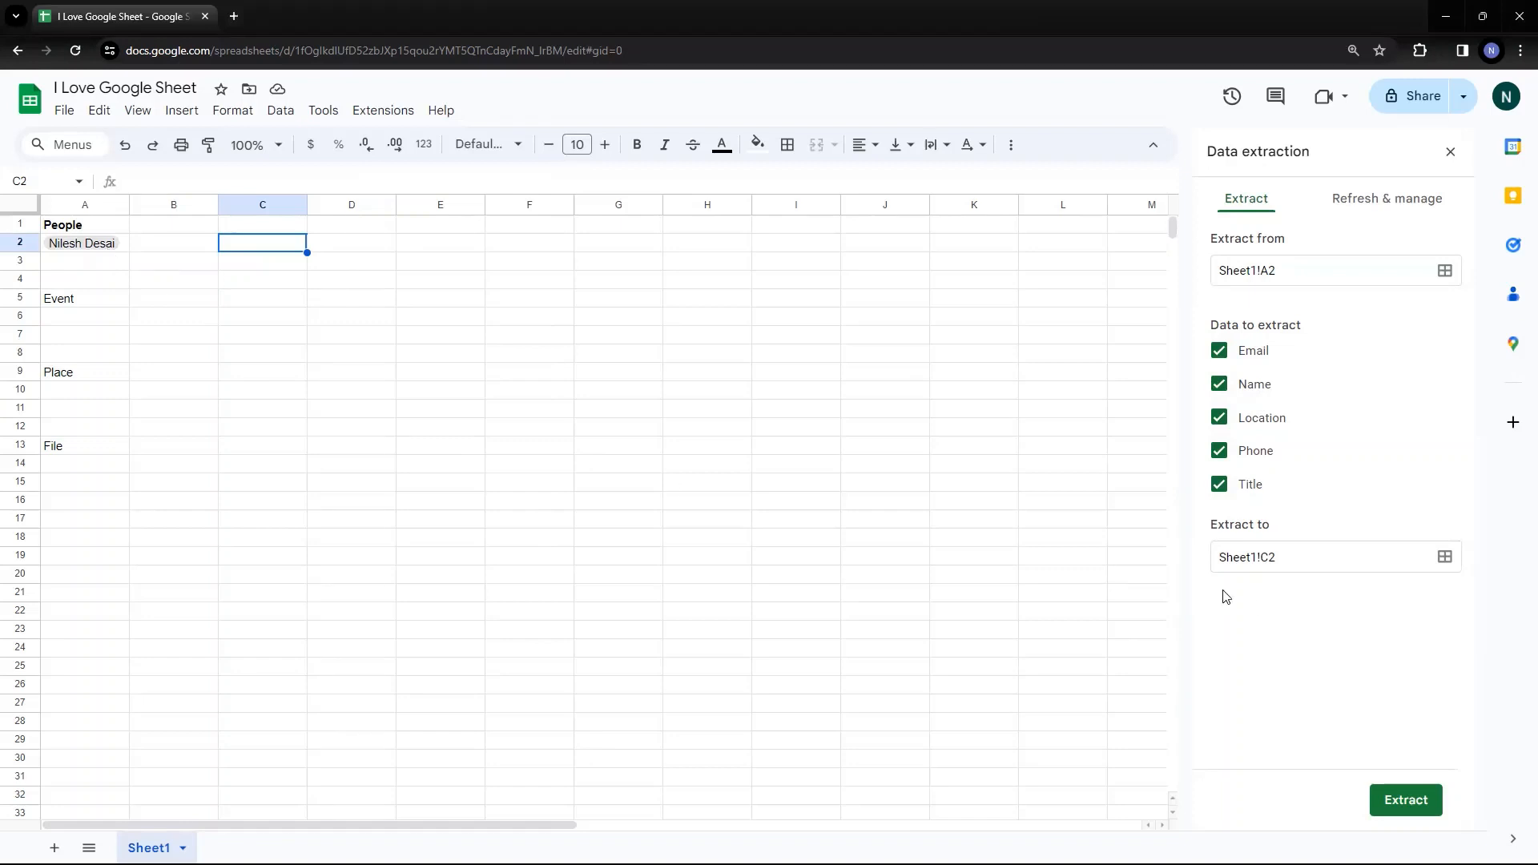
click(1392, 808)
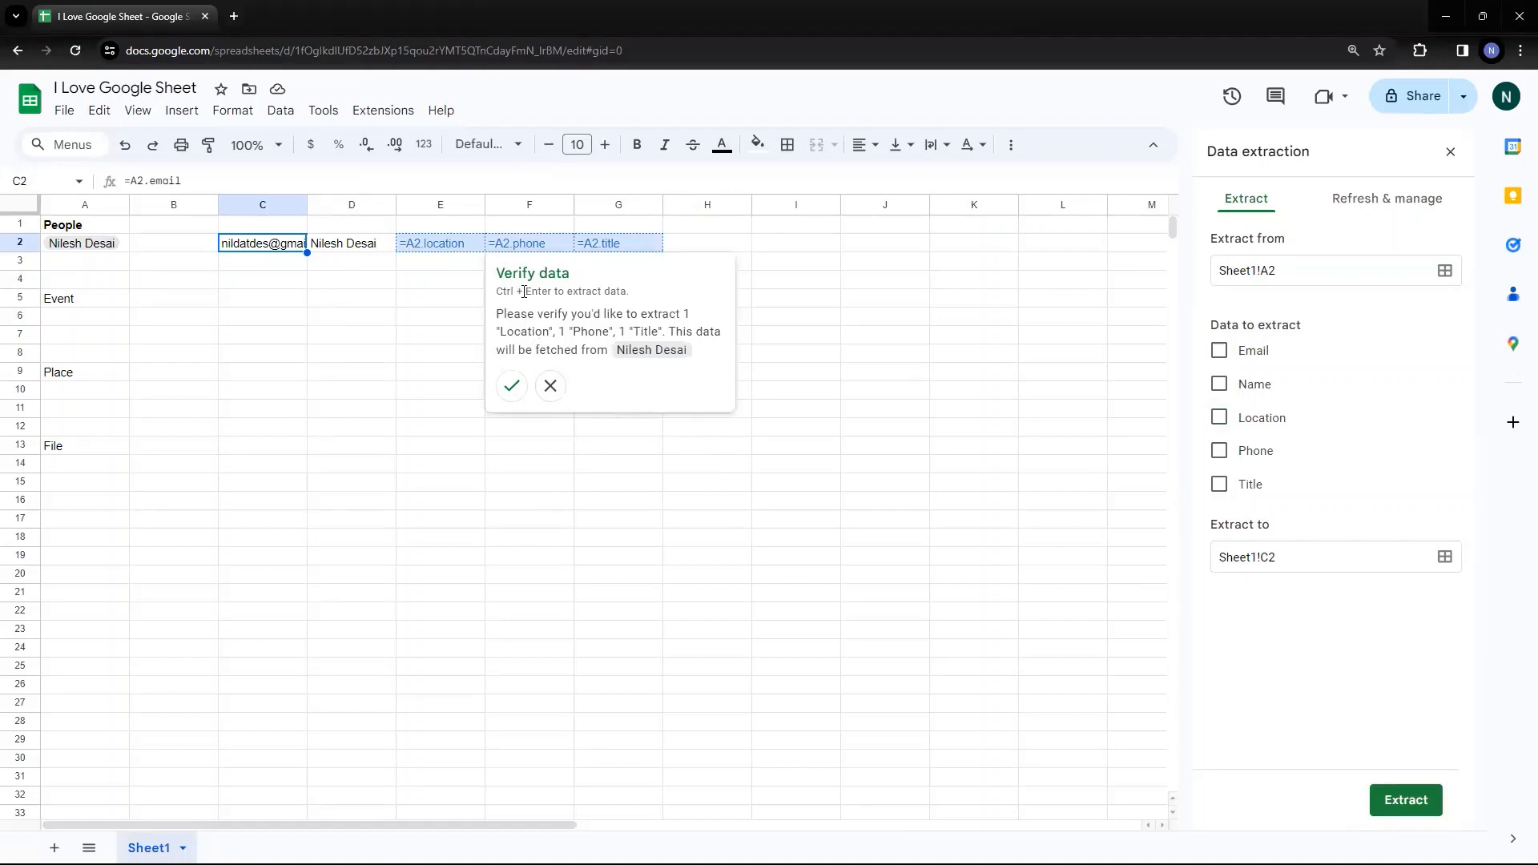
mouse_move(248, 257)
click(512, 386)
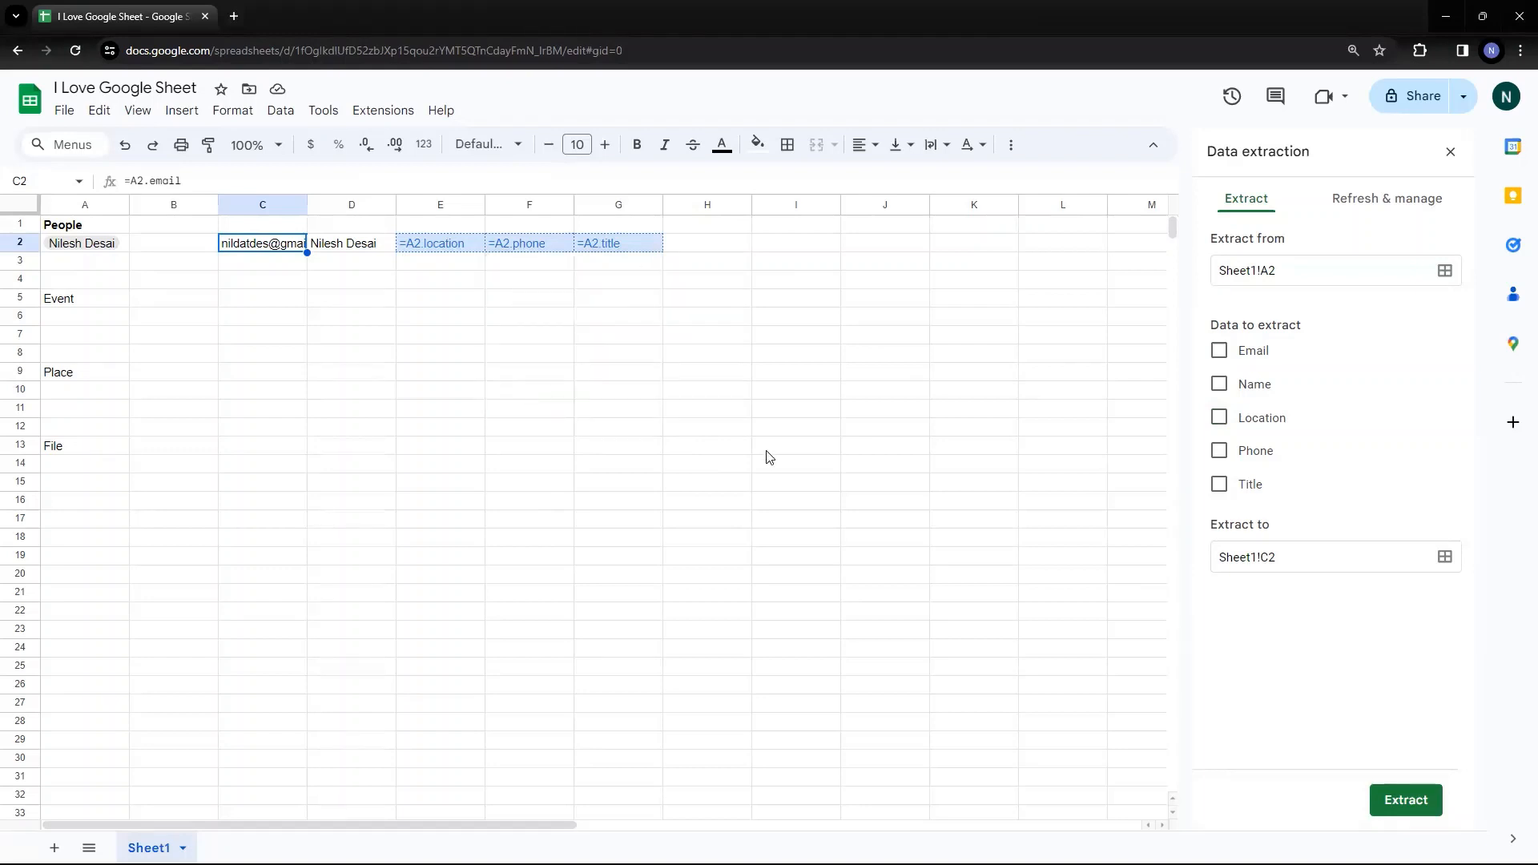
click(701, 343)
Step: Examine the extracted location, phone and title cells E2 to G2 and the contact card of the people chip in A2
click(450, 250)
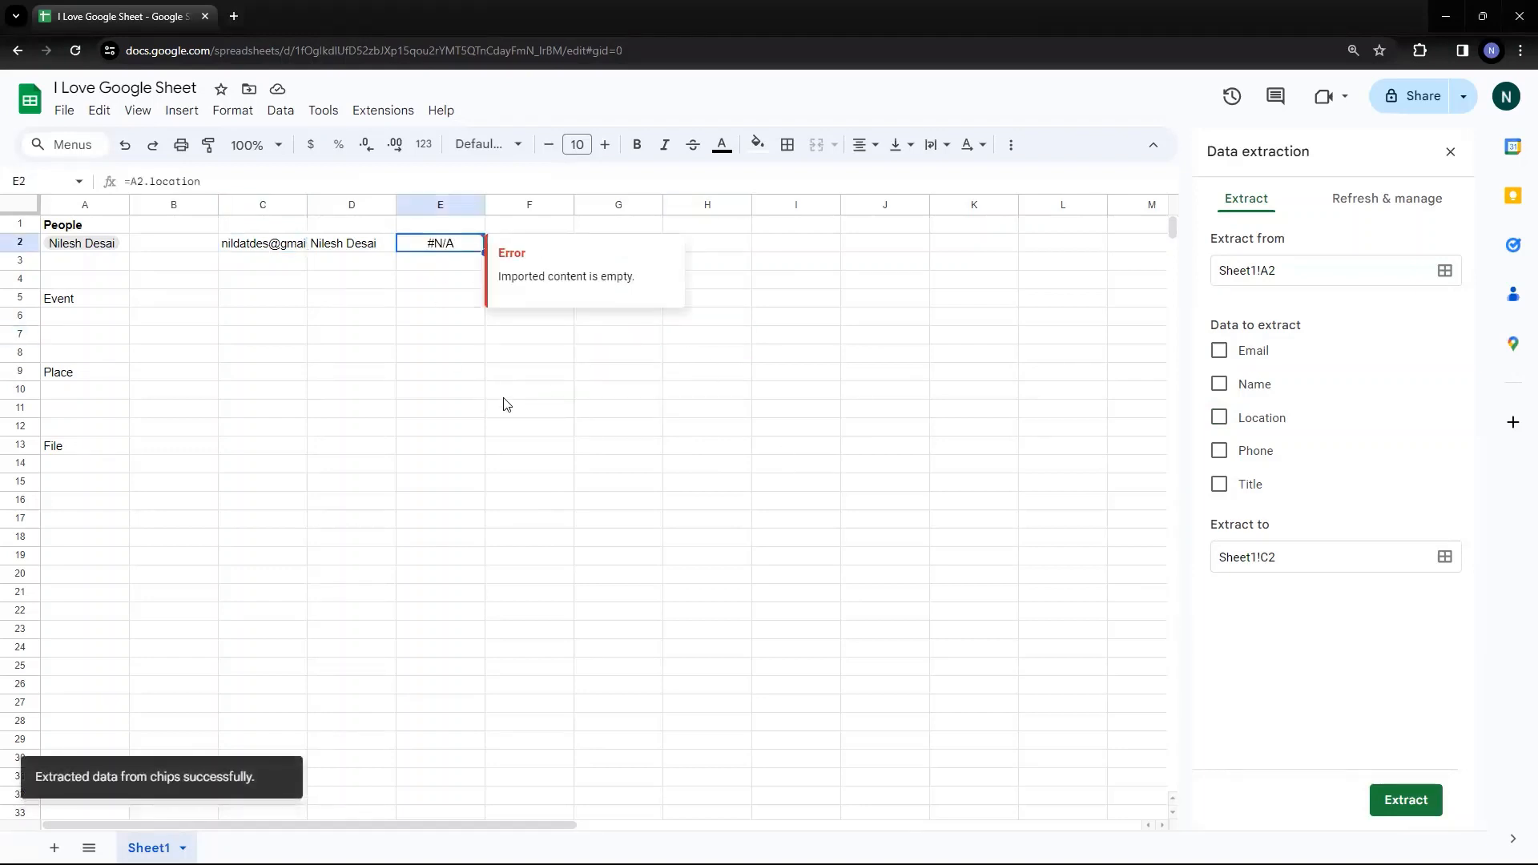
click(848, 332)
click(191, 245)
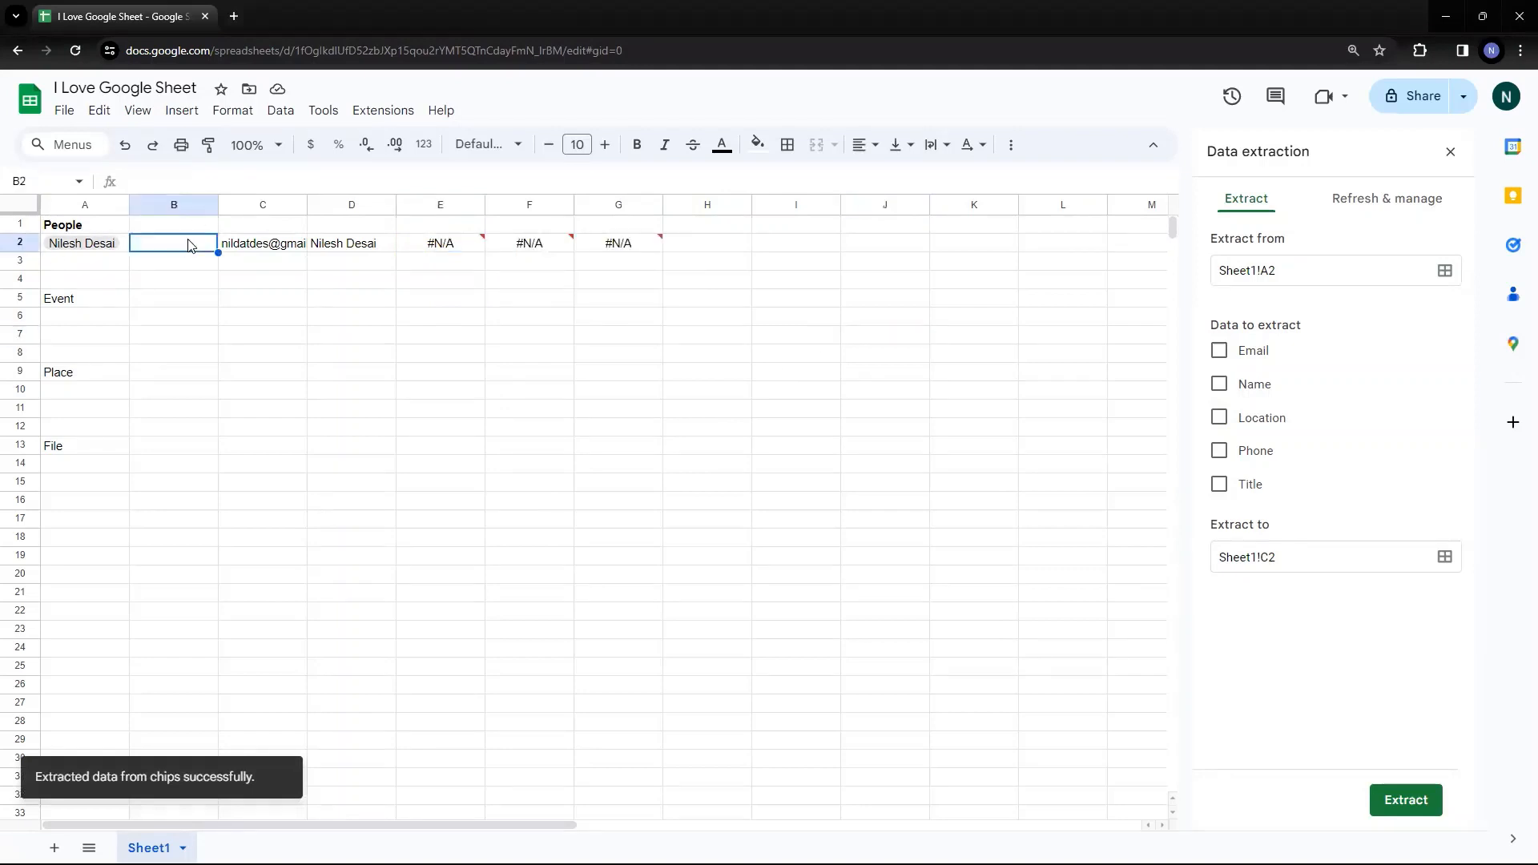
mouse_move(80, 246)
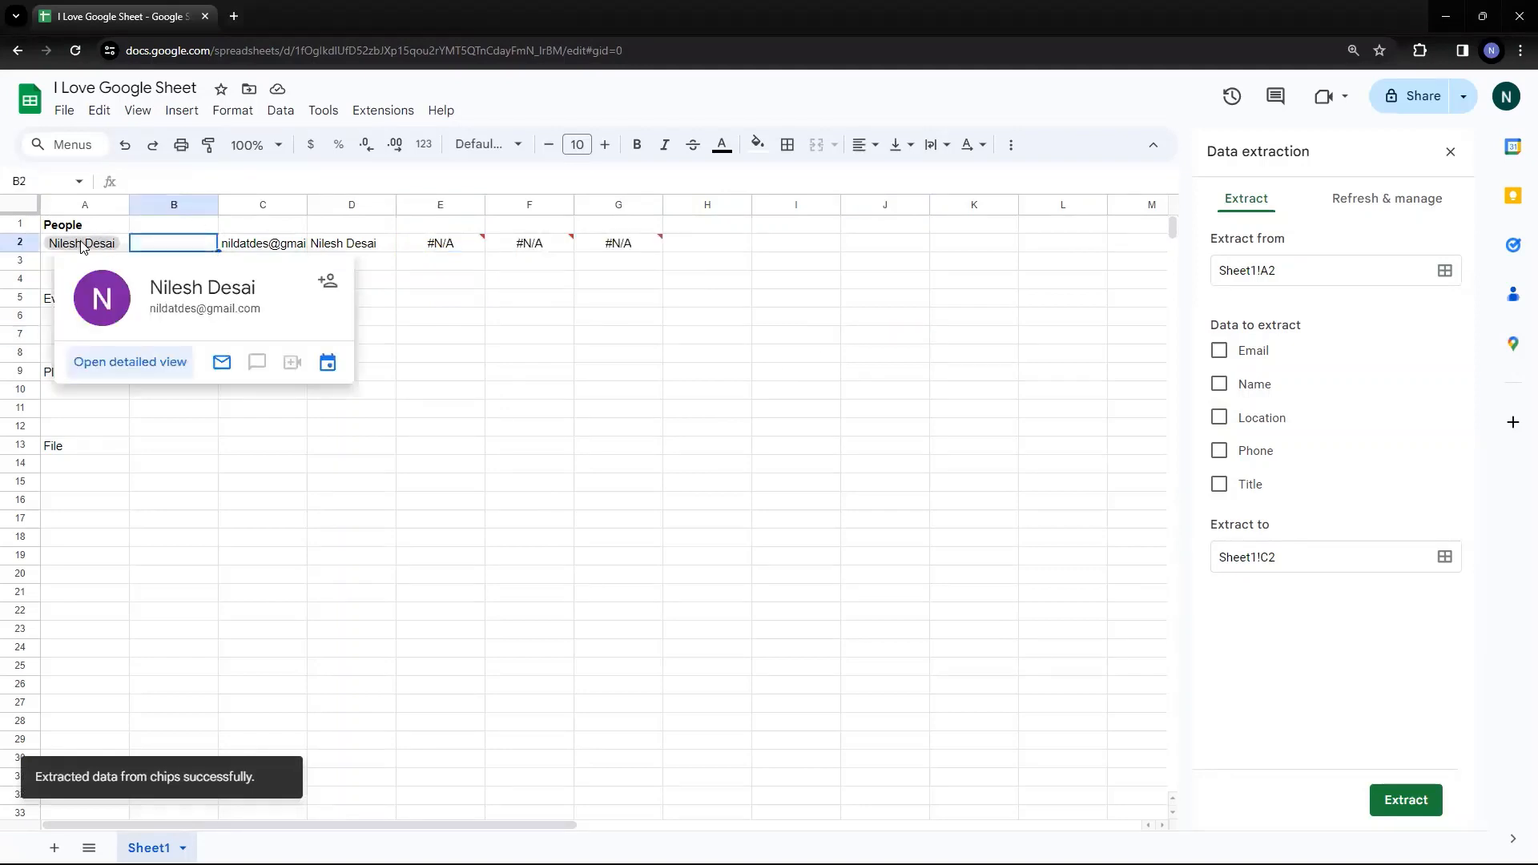
click(536, 301)
mouse_move(440, 251)
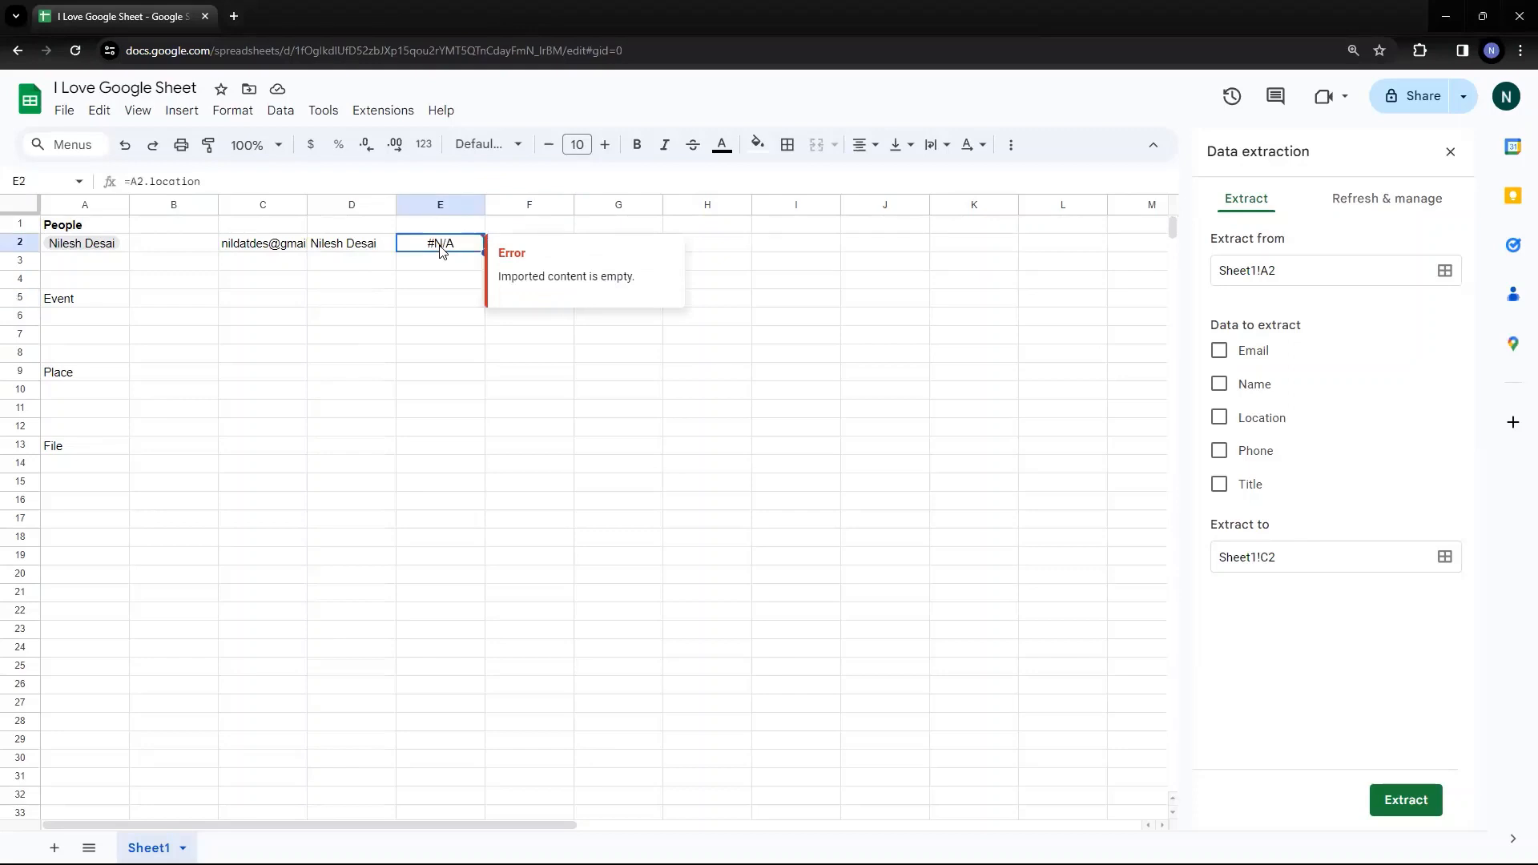
click(818, 302)
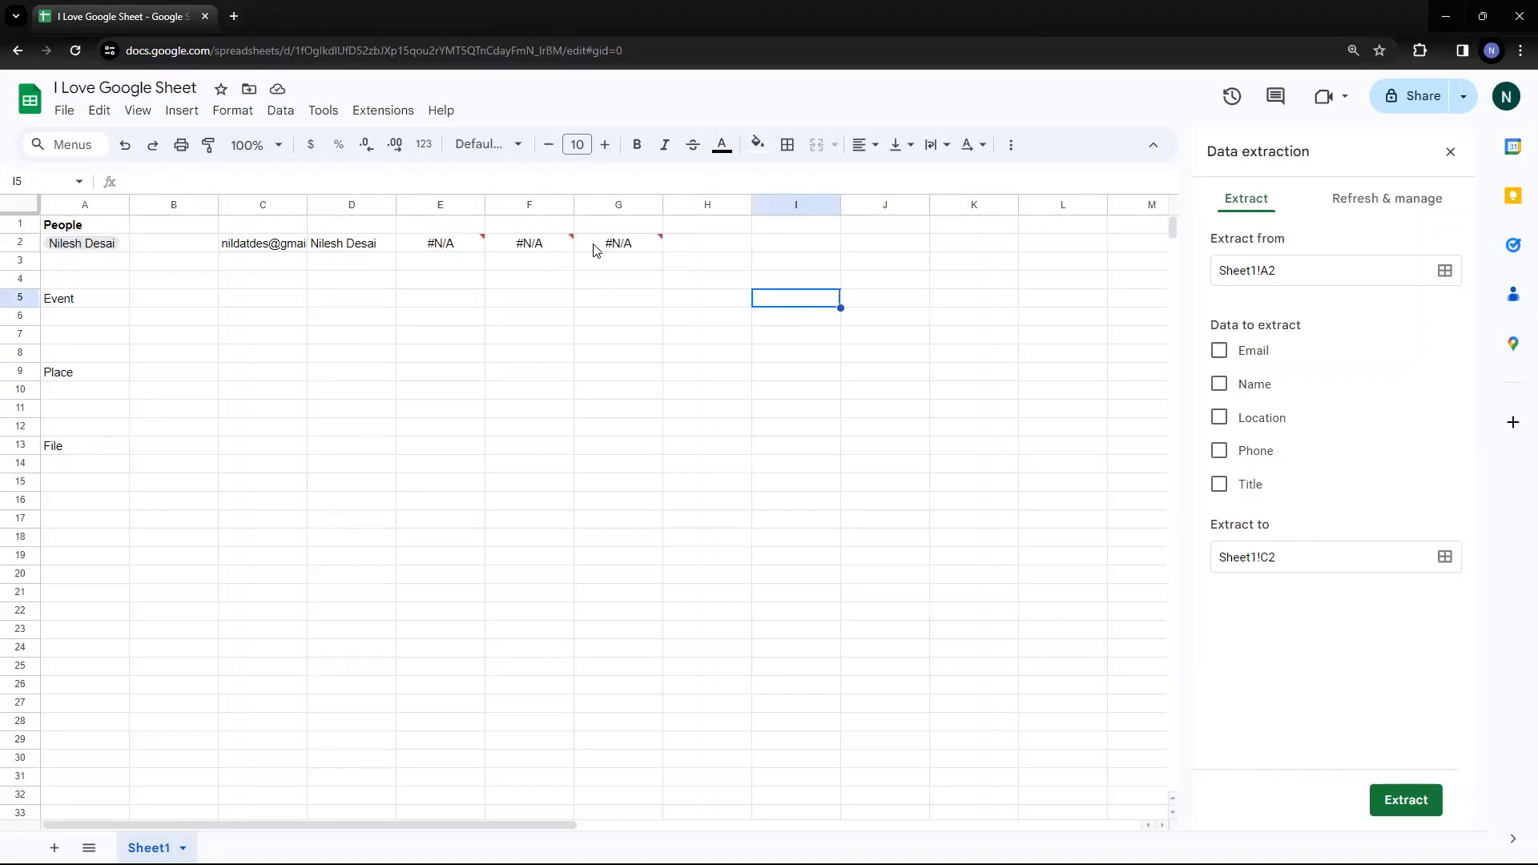
mouse_move(595, 250)
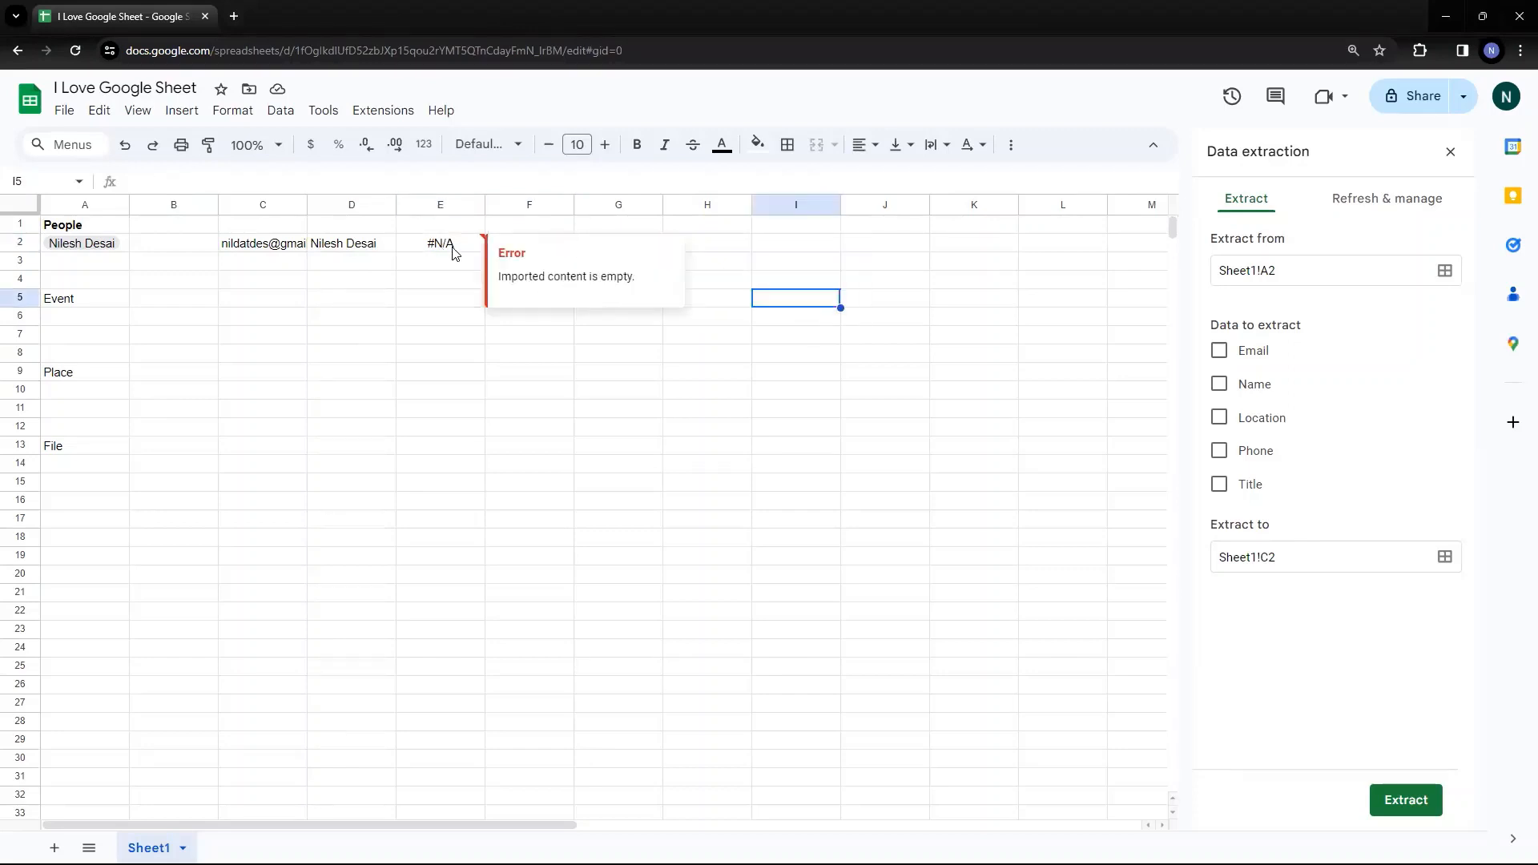
drag(451, 251, 626, 253)
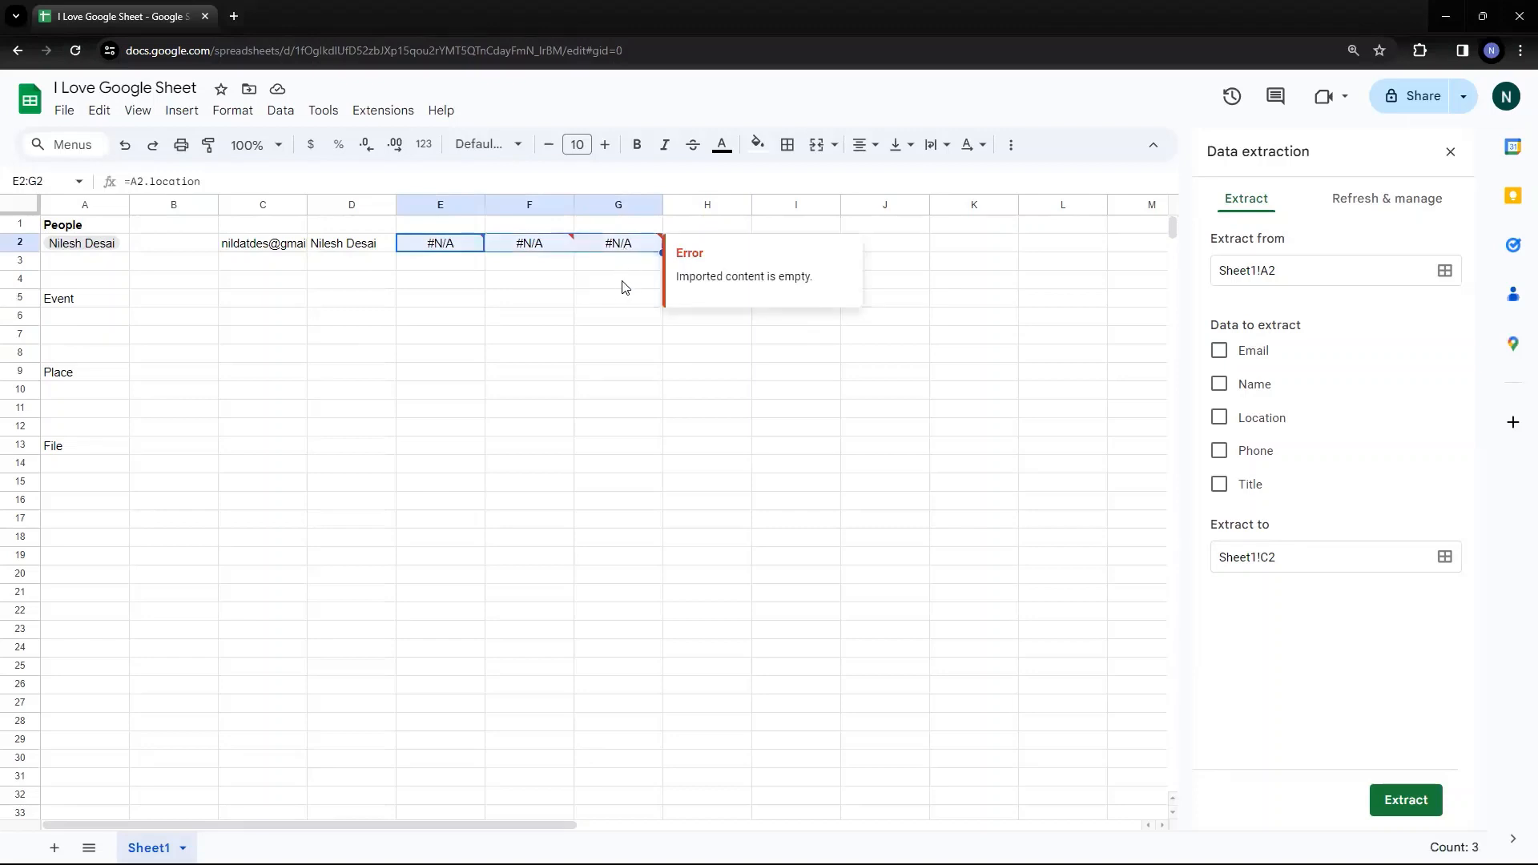
click(587, 355)
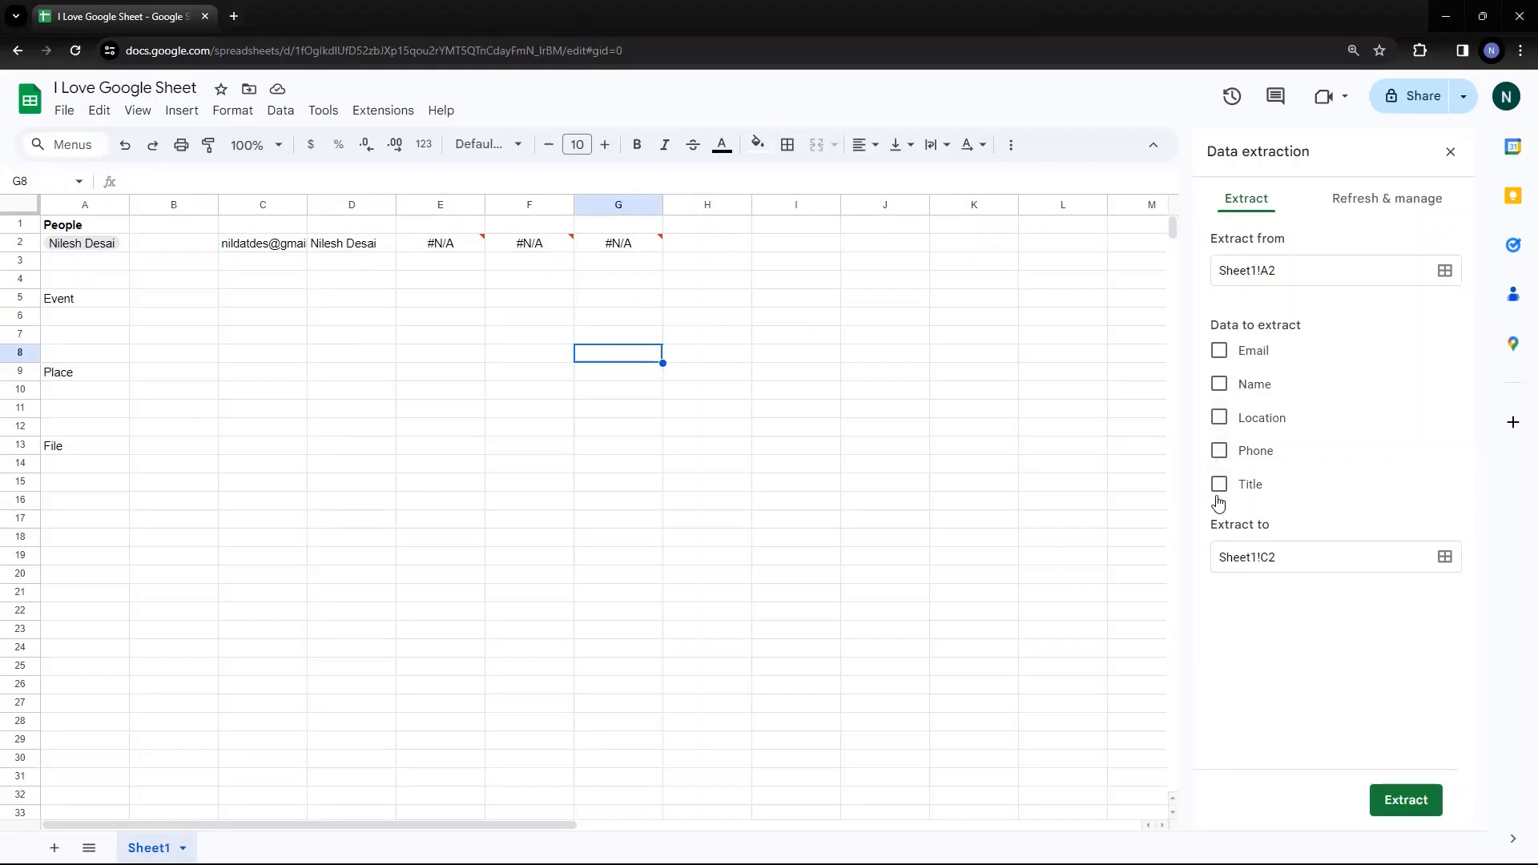
Step: Make the Event heading in cell A5 bold
click(69, 318)
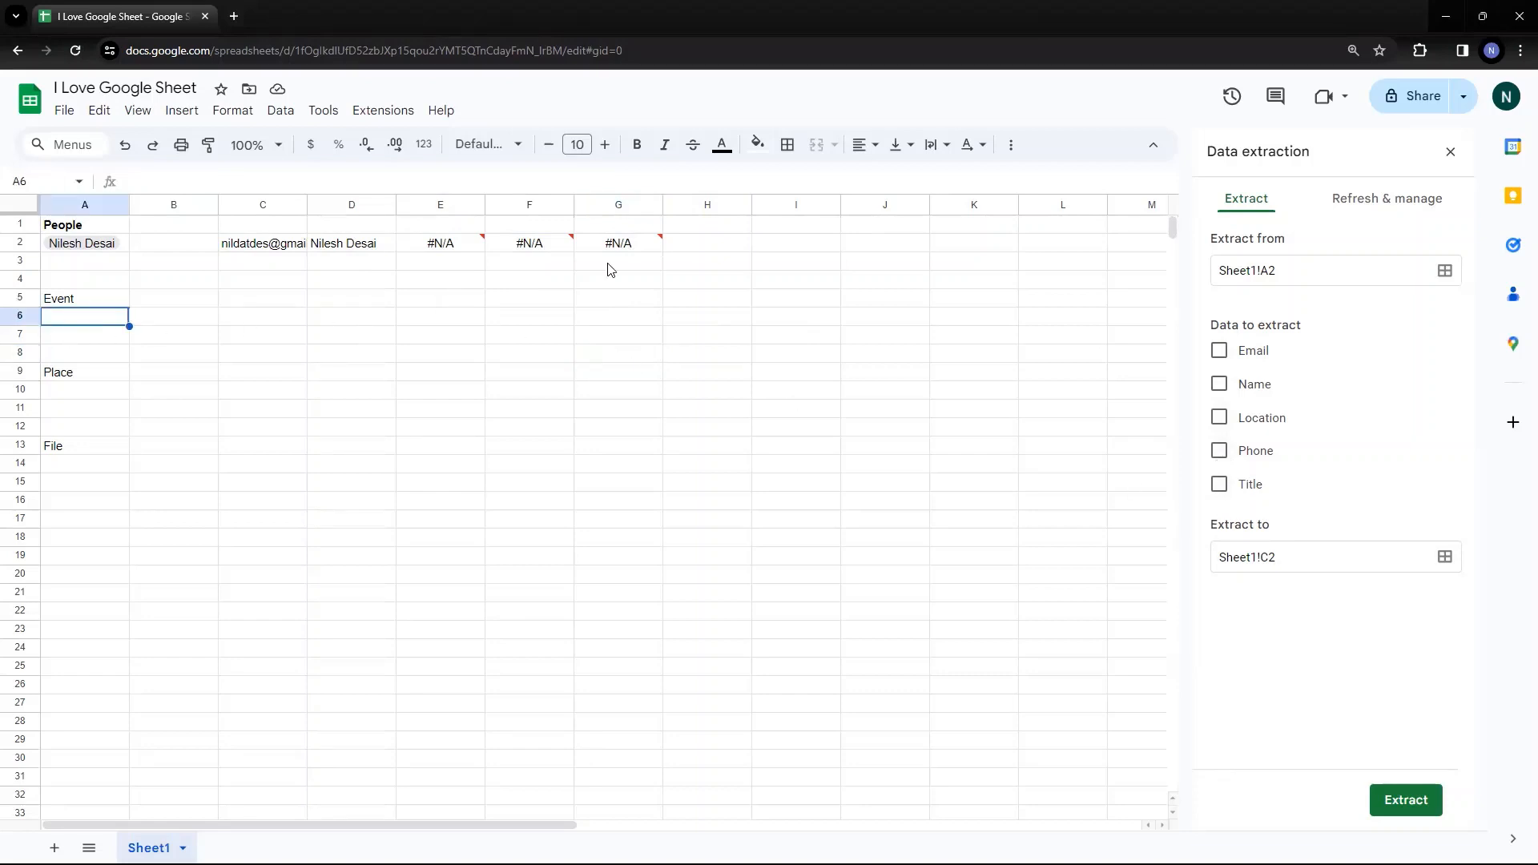
click(64, 301)
key(ctrl+b)
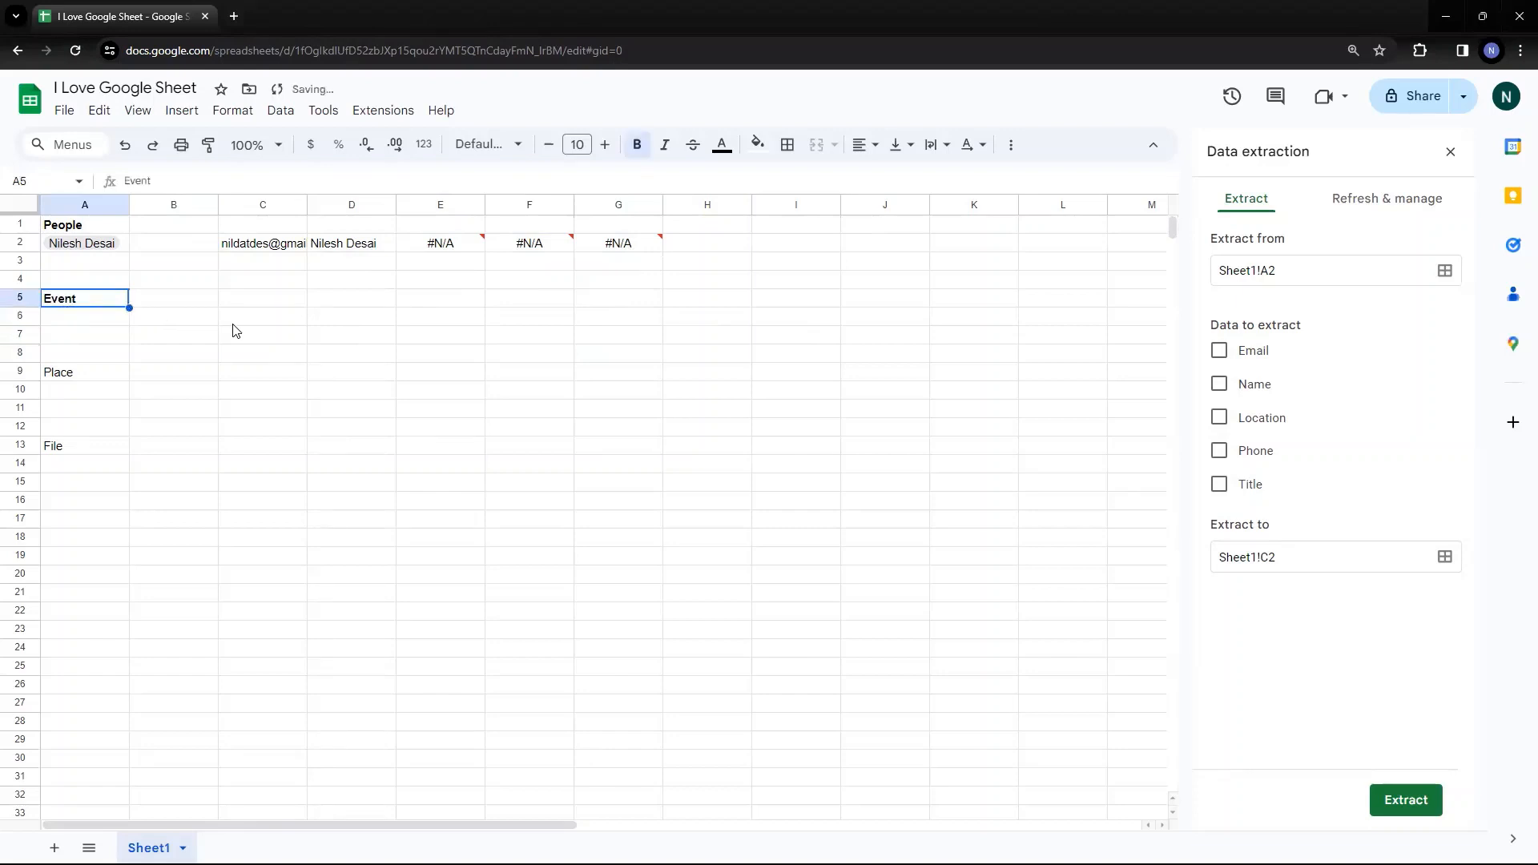
Step: Insert a smart chip for the calendar event "MIS Data Discussion" in cell A6, searching for MIS
click(77, 320)
text(@)
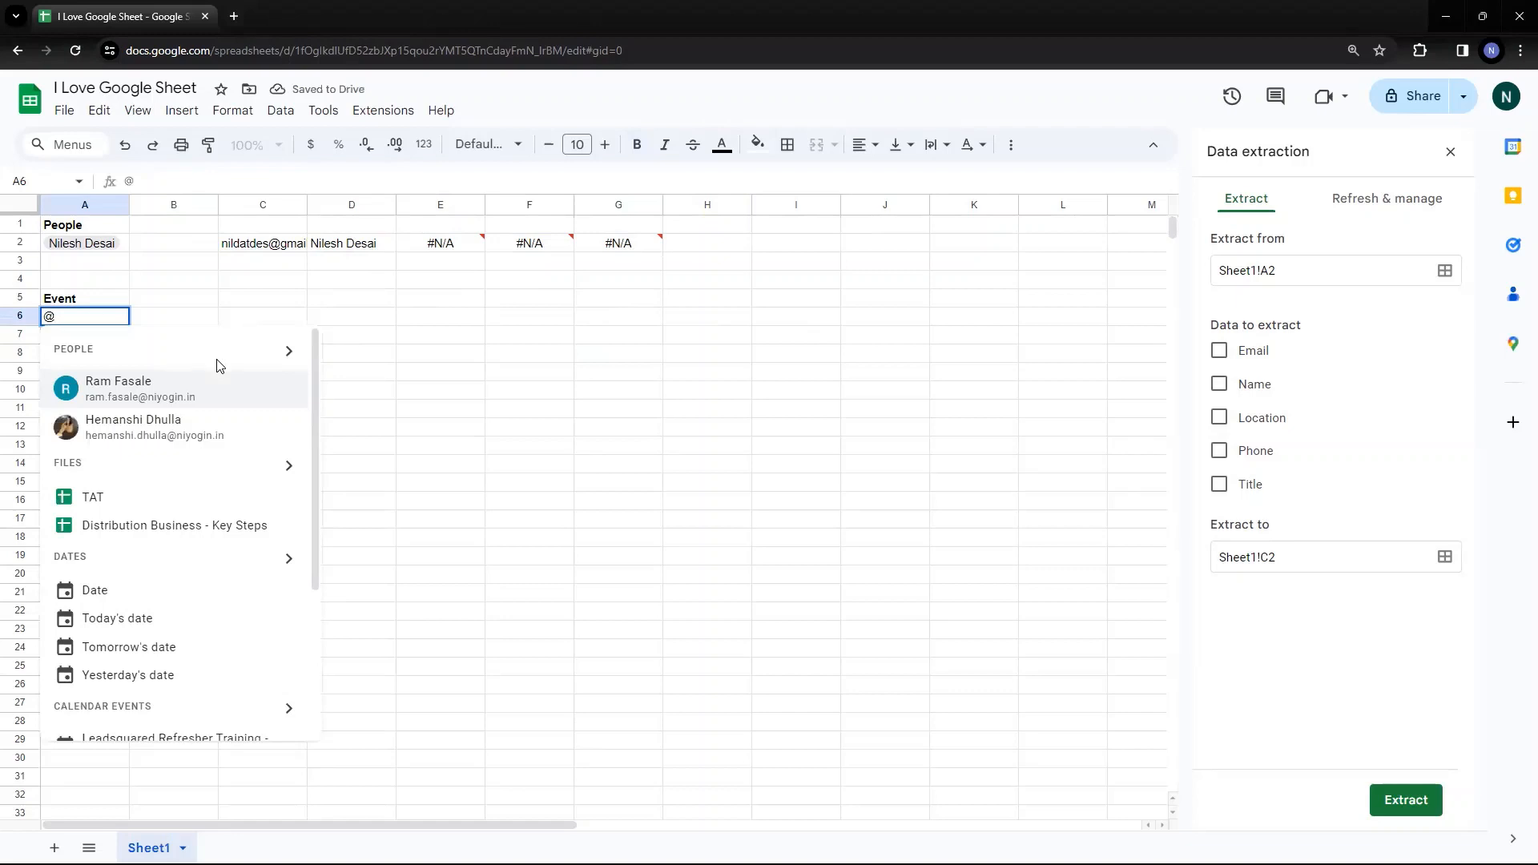
text(MIS)
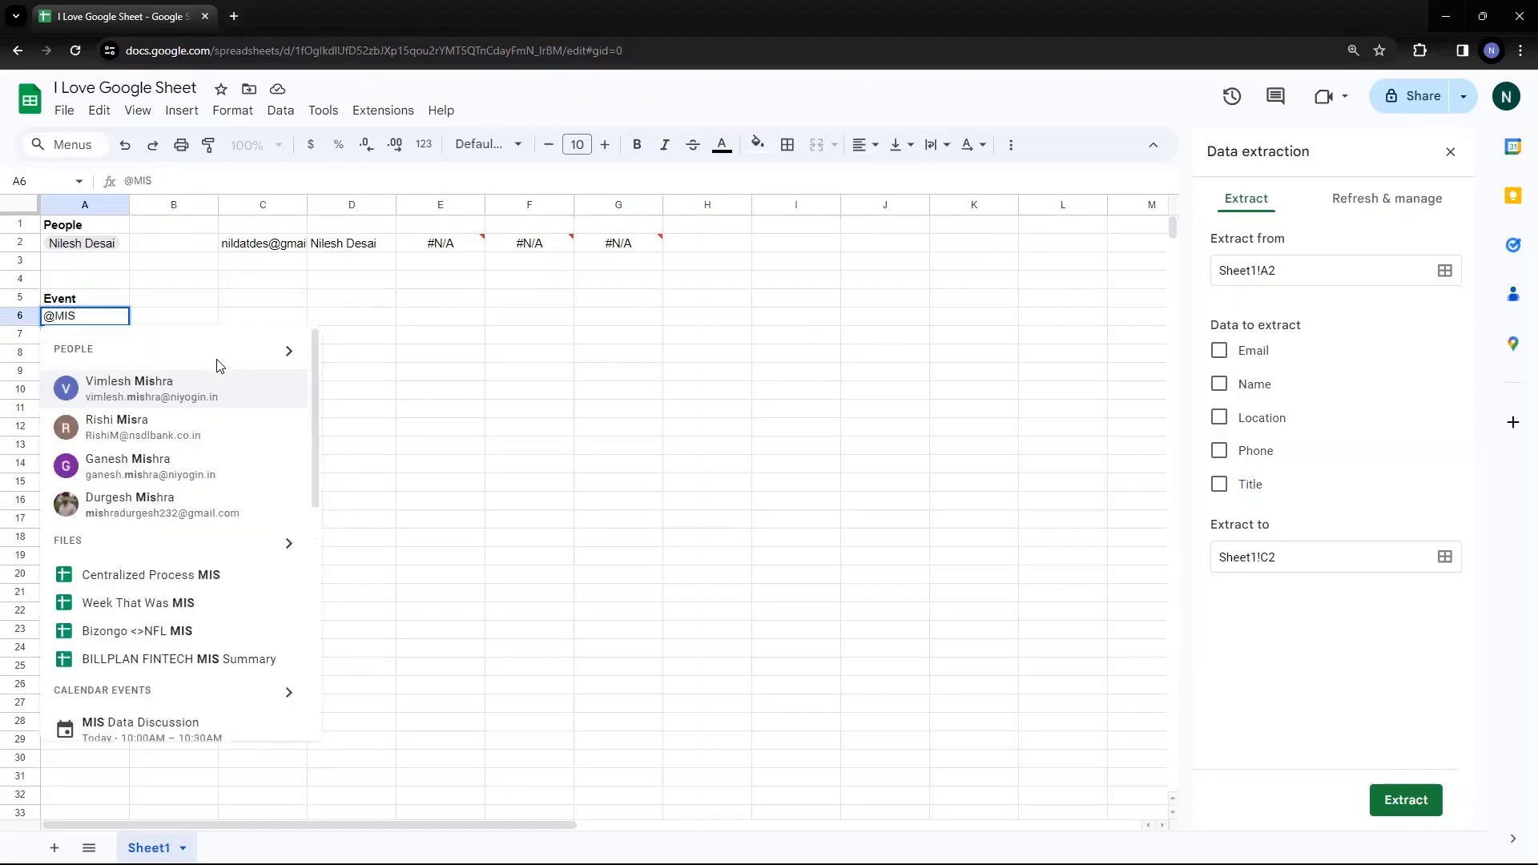
scroll(165, 478, down, 1)
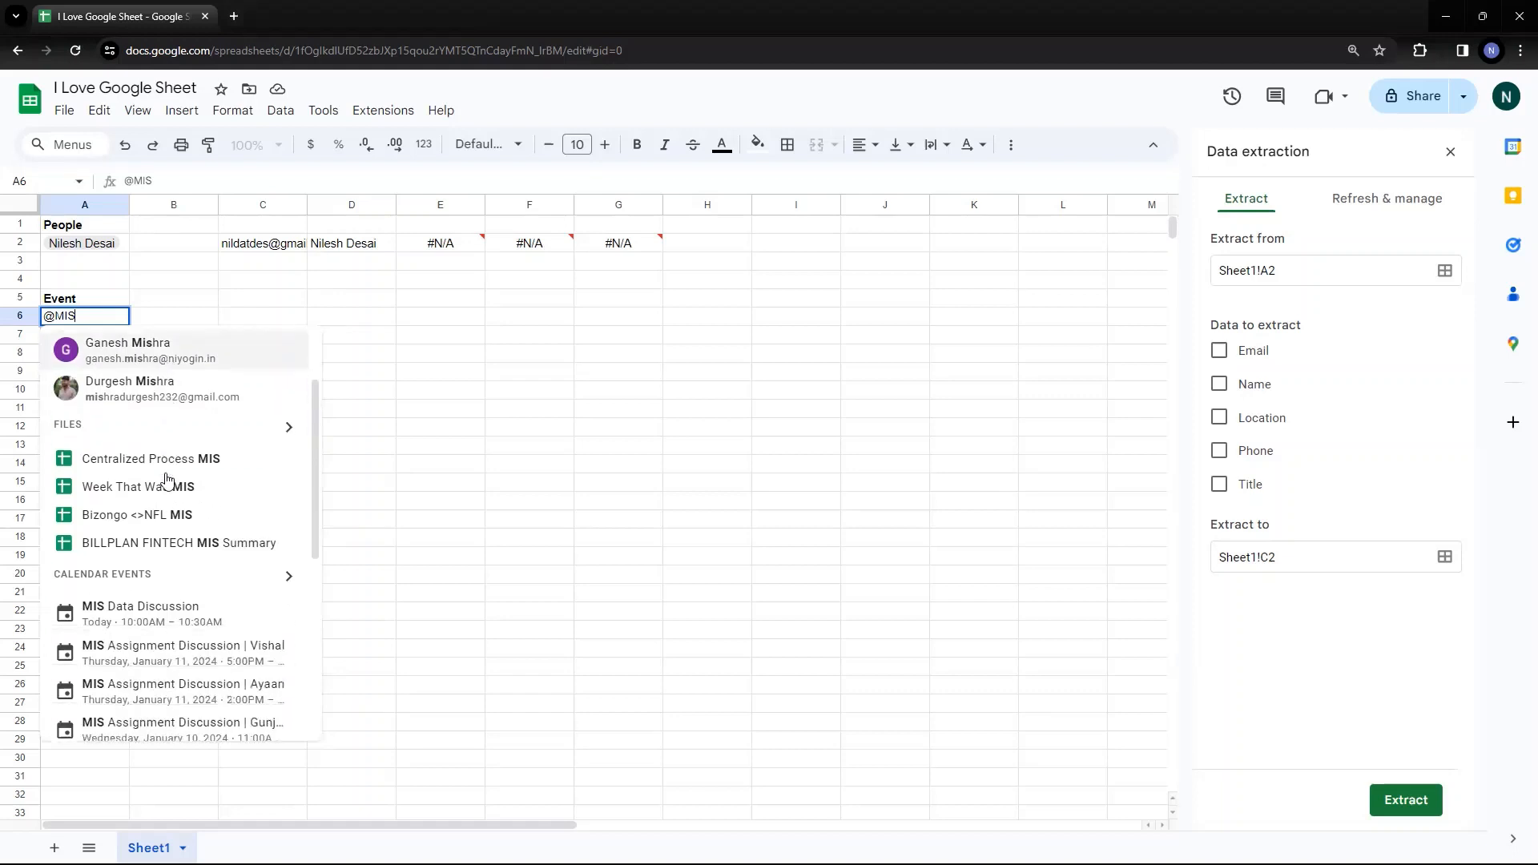
scroll(165, 478, down, 1)
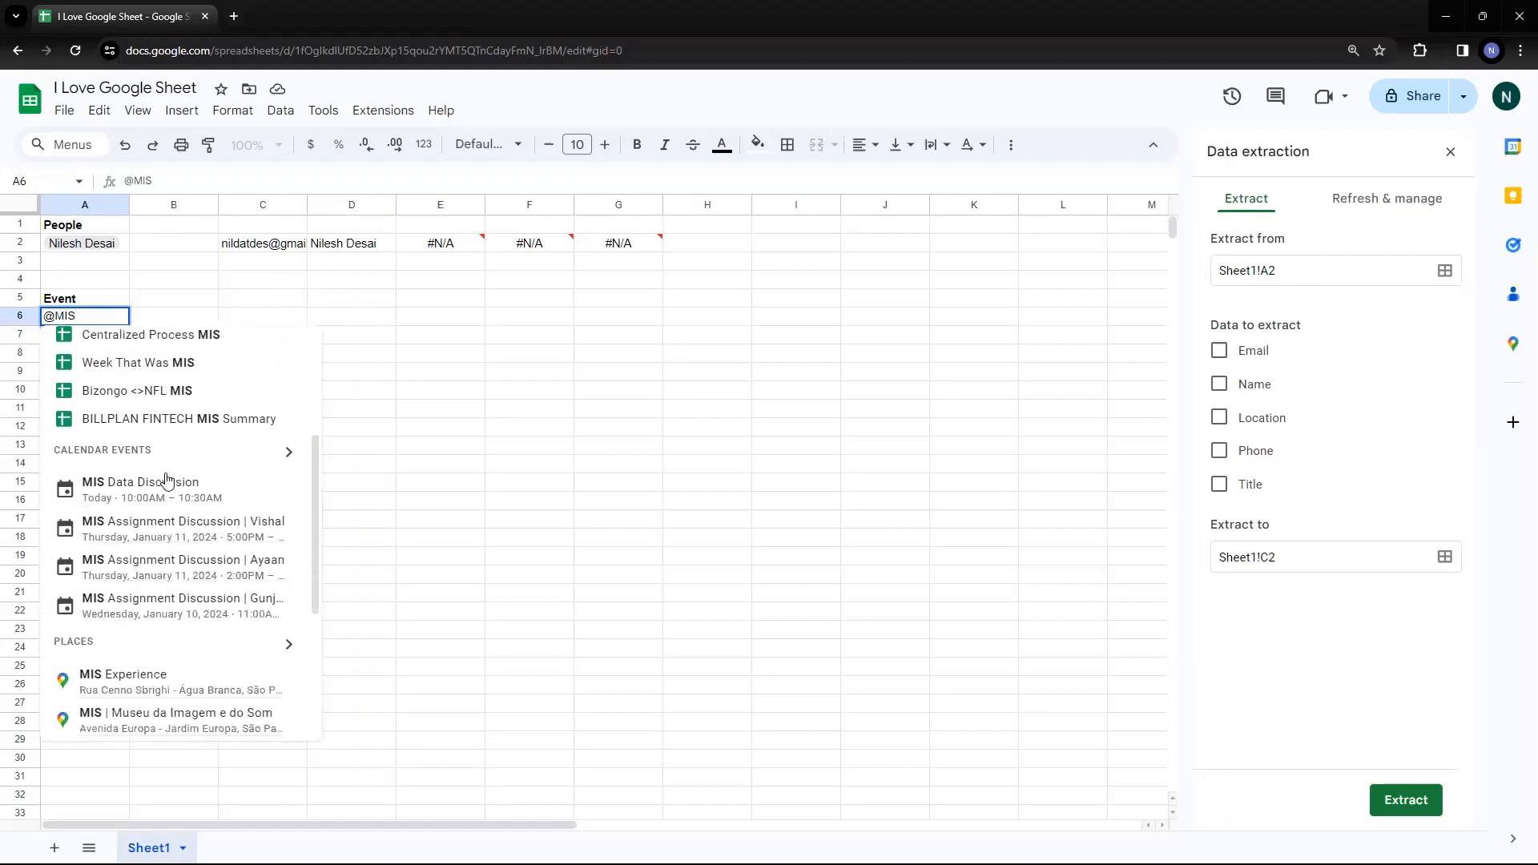
click(131, 497)
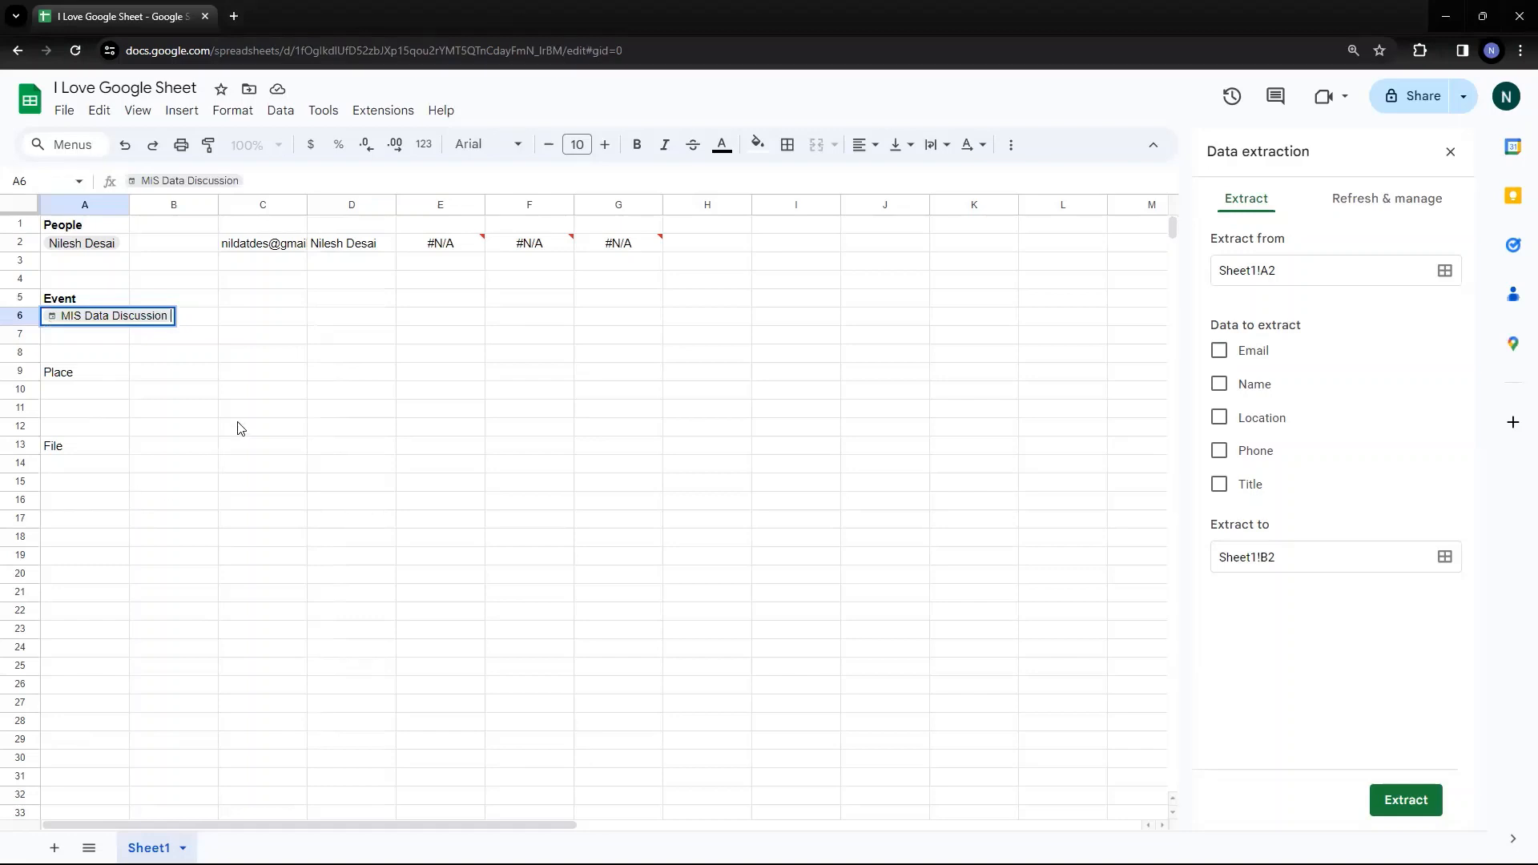
key(Return)
key(Up)
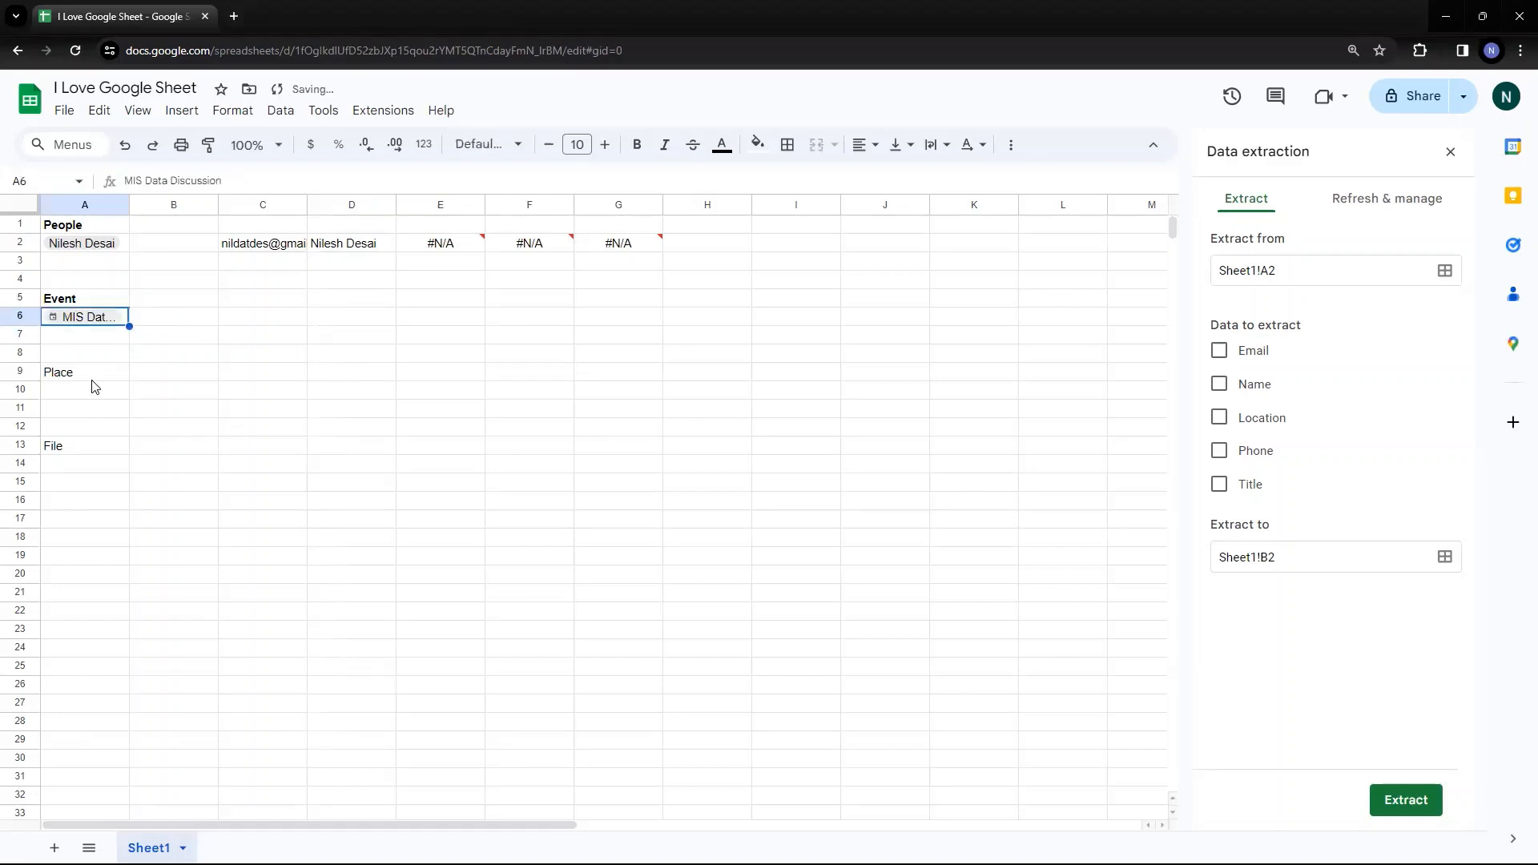
Step: Open data extraction for the event chip in A6 and check its source range
mouse_move(92, 324)
click(281, 112)
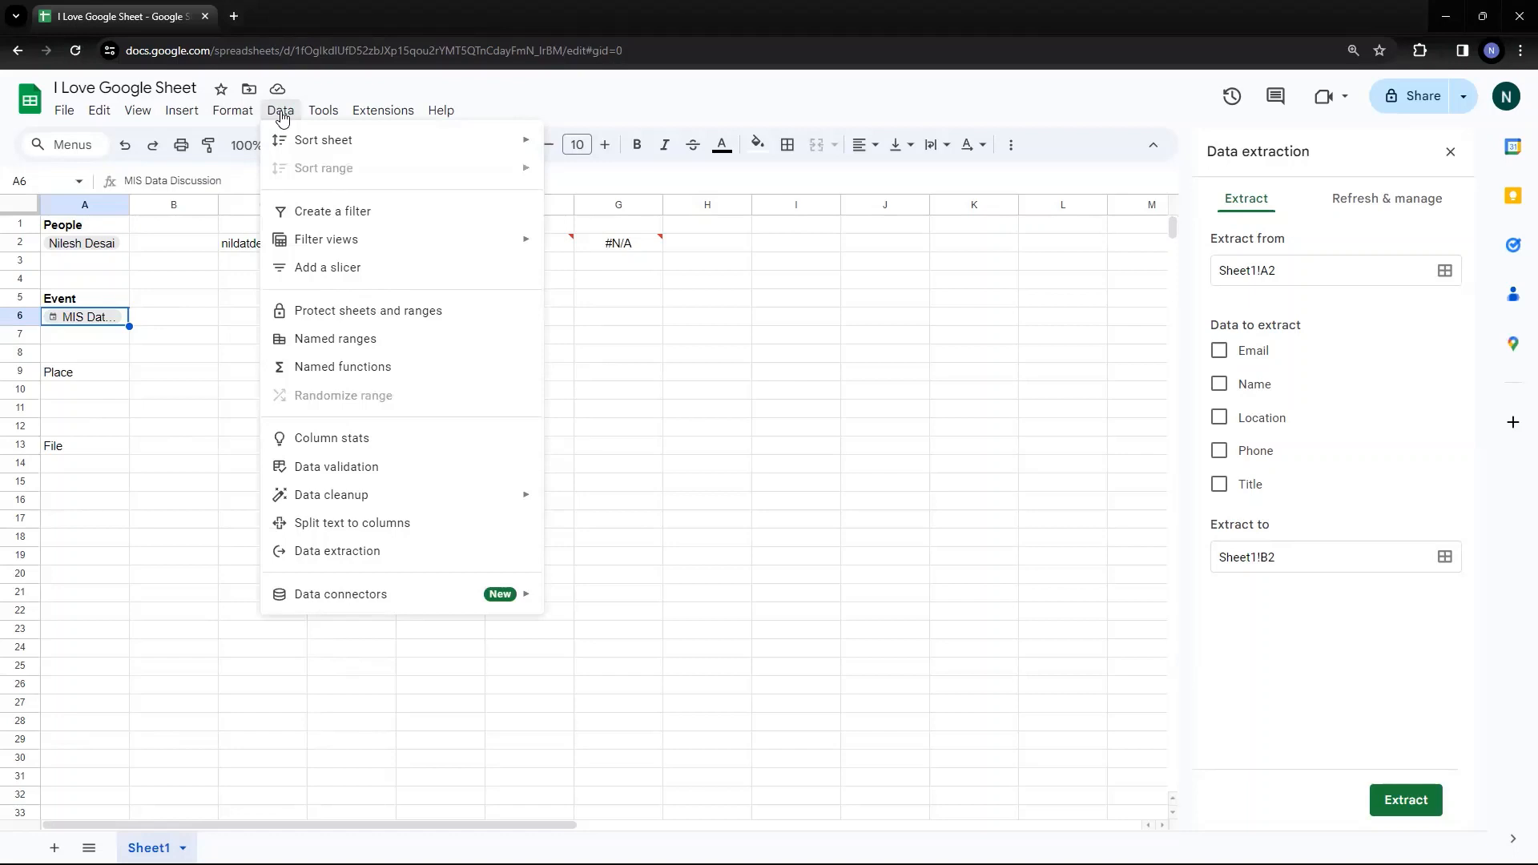
click(361, 554)
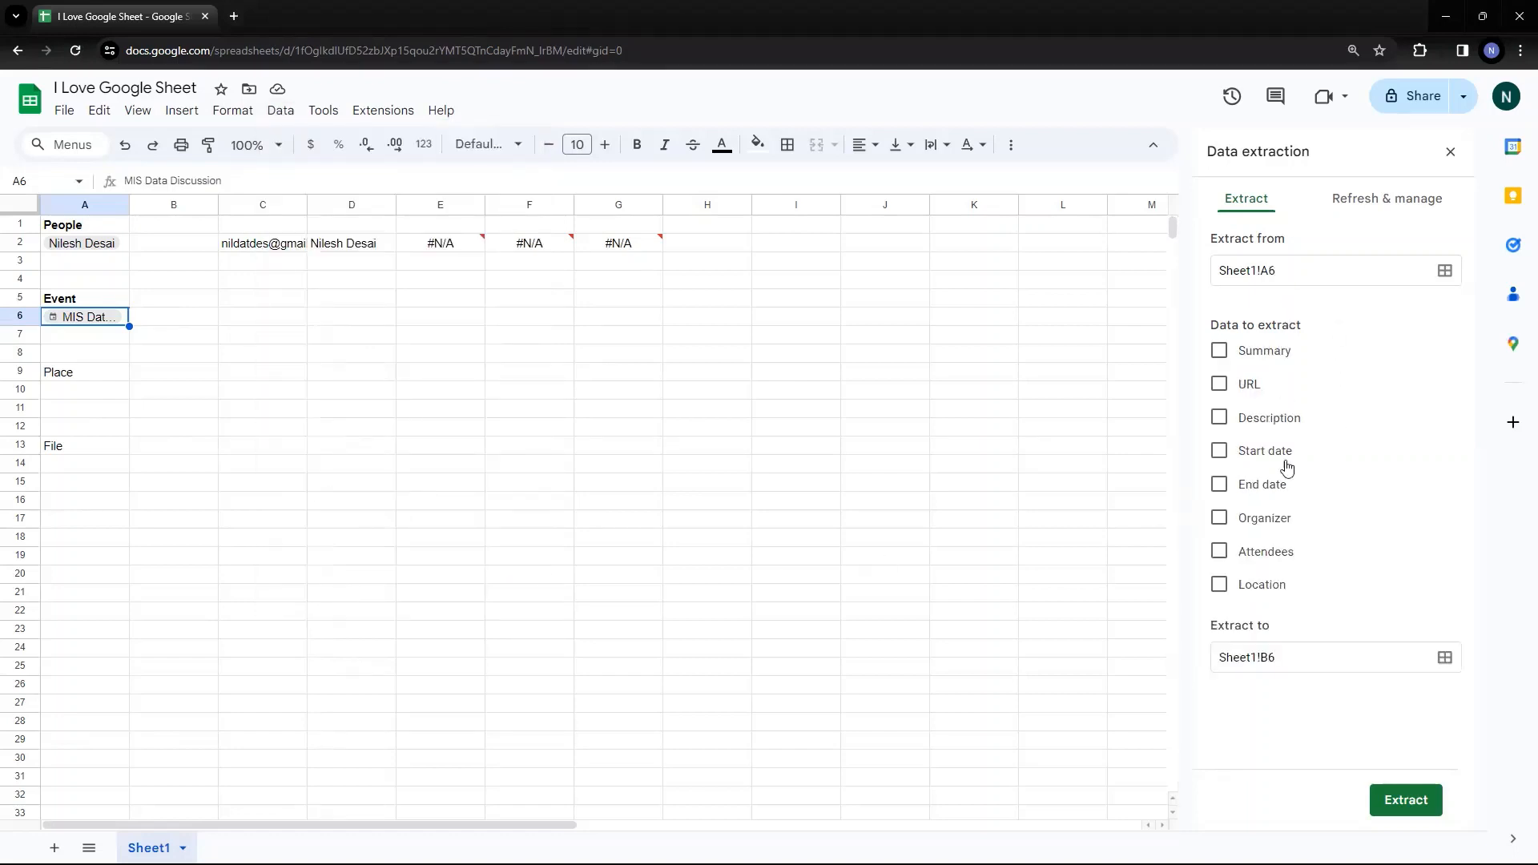
click(1327, 271)
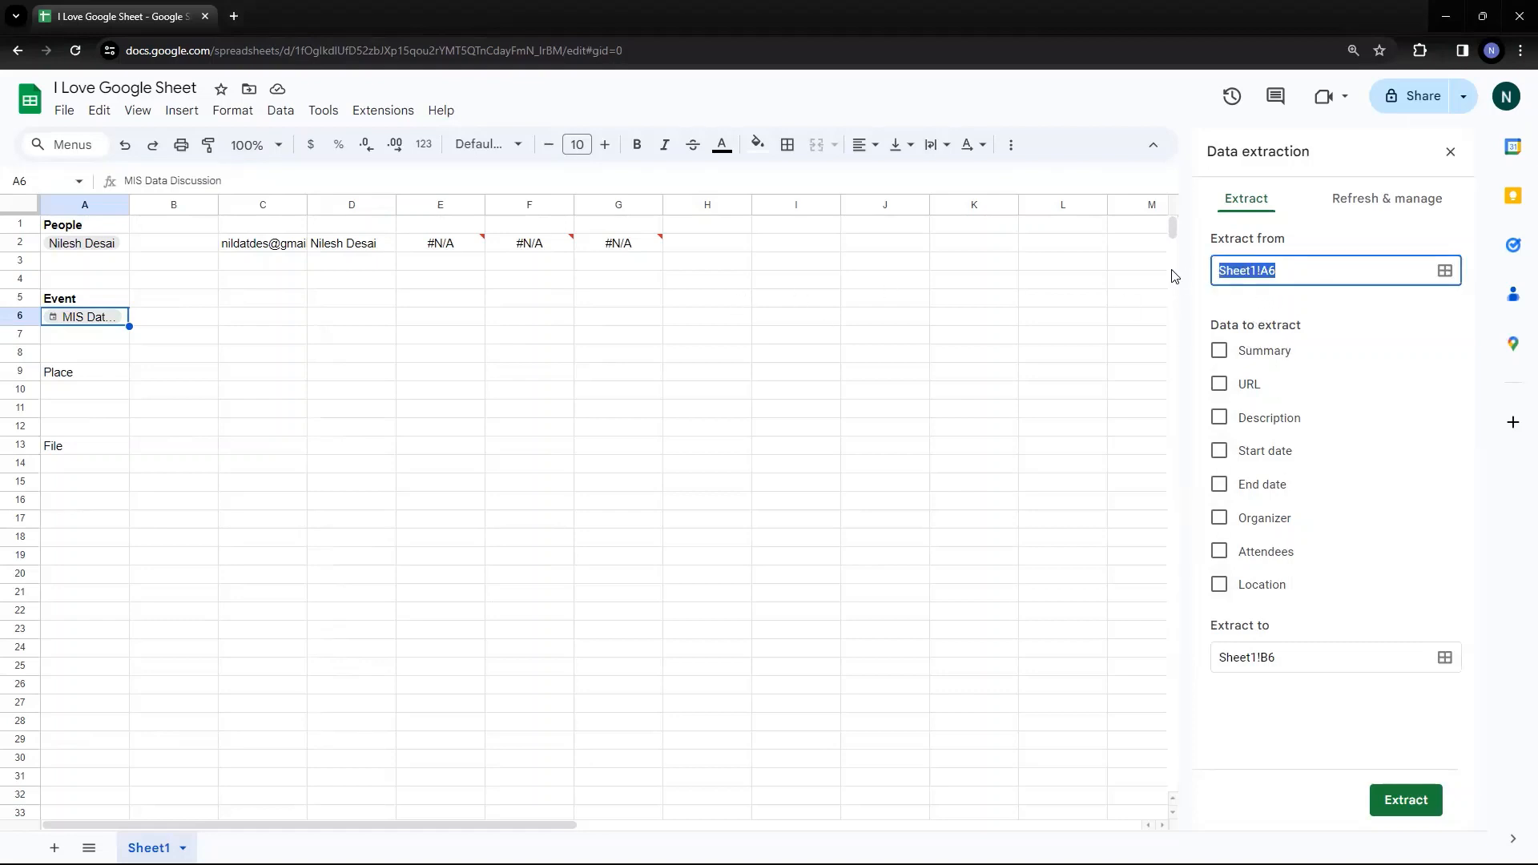
mouse_move(73, 320)
Step: Choose Summary, URL, Description, Start date, End date, Organizer, Attendees and Location as the data to extract from the event chip
click(1218, 354)
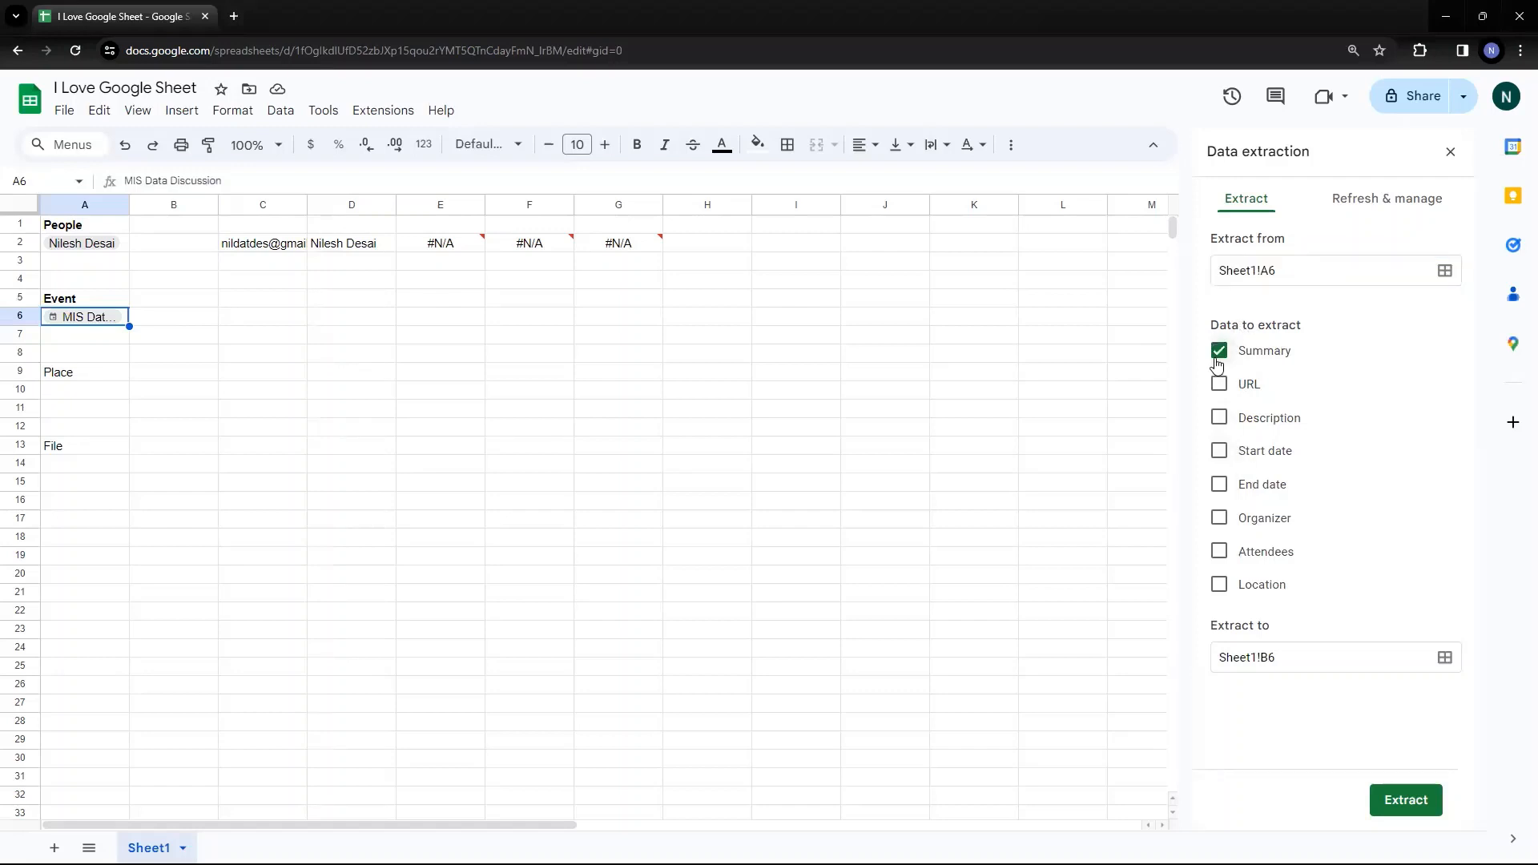
click(1218, 387)
click(1220, 418)
click(1220, 452)
click(1219, 485)
click(1218, 519)
click(1220, 554)
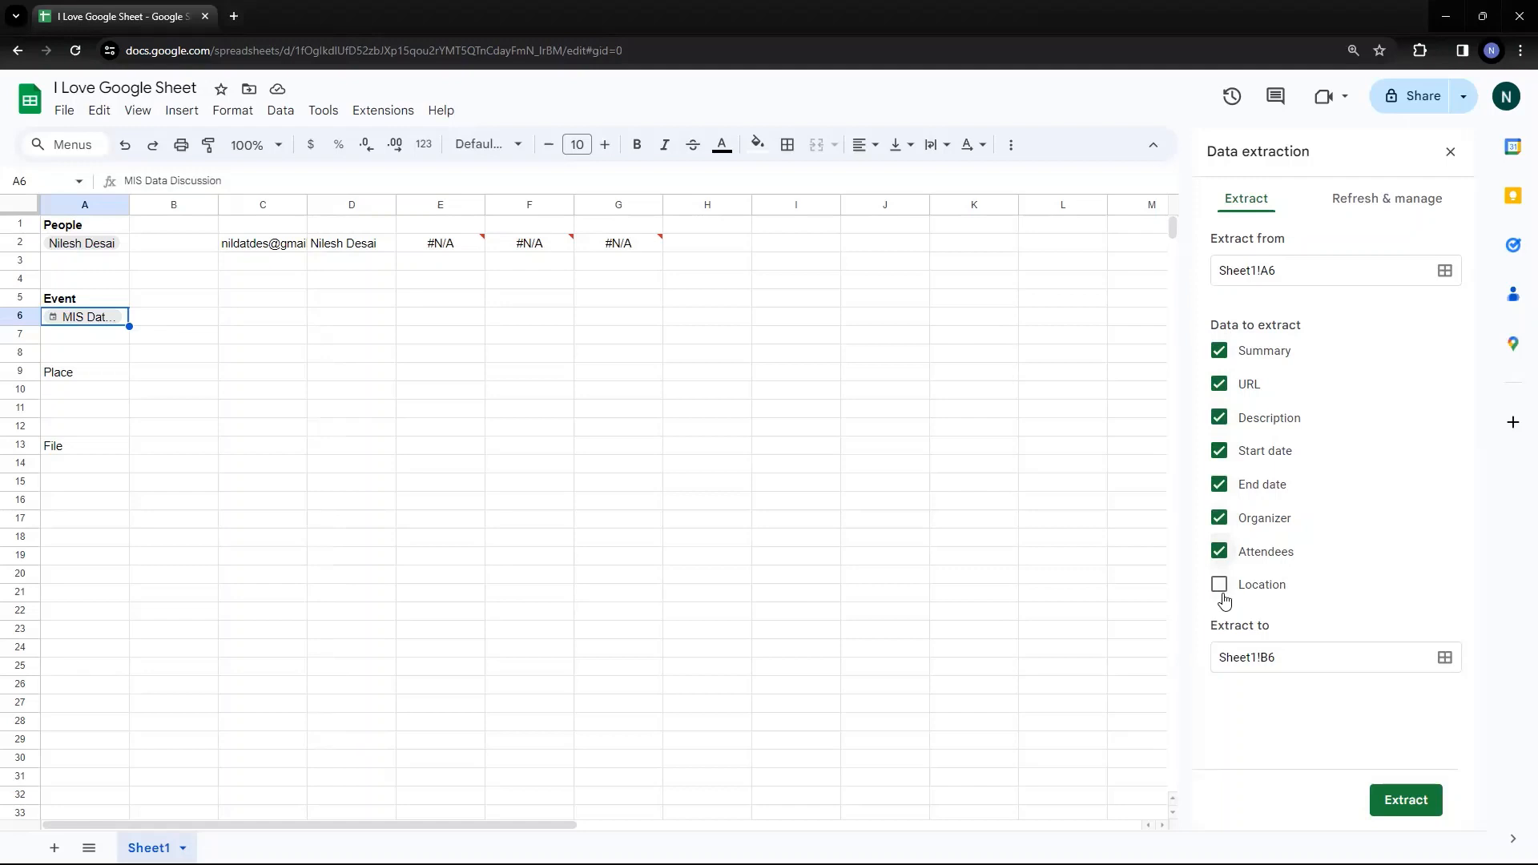
click(1220, 593)
Step: Extract the chosen event data from A6 into row 6 starting at B6 and approve the data verification
click(1415, 800)
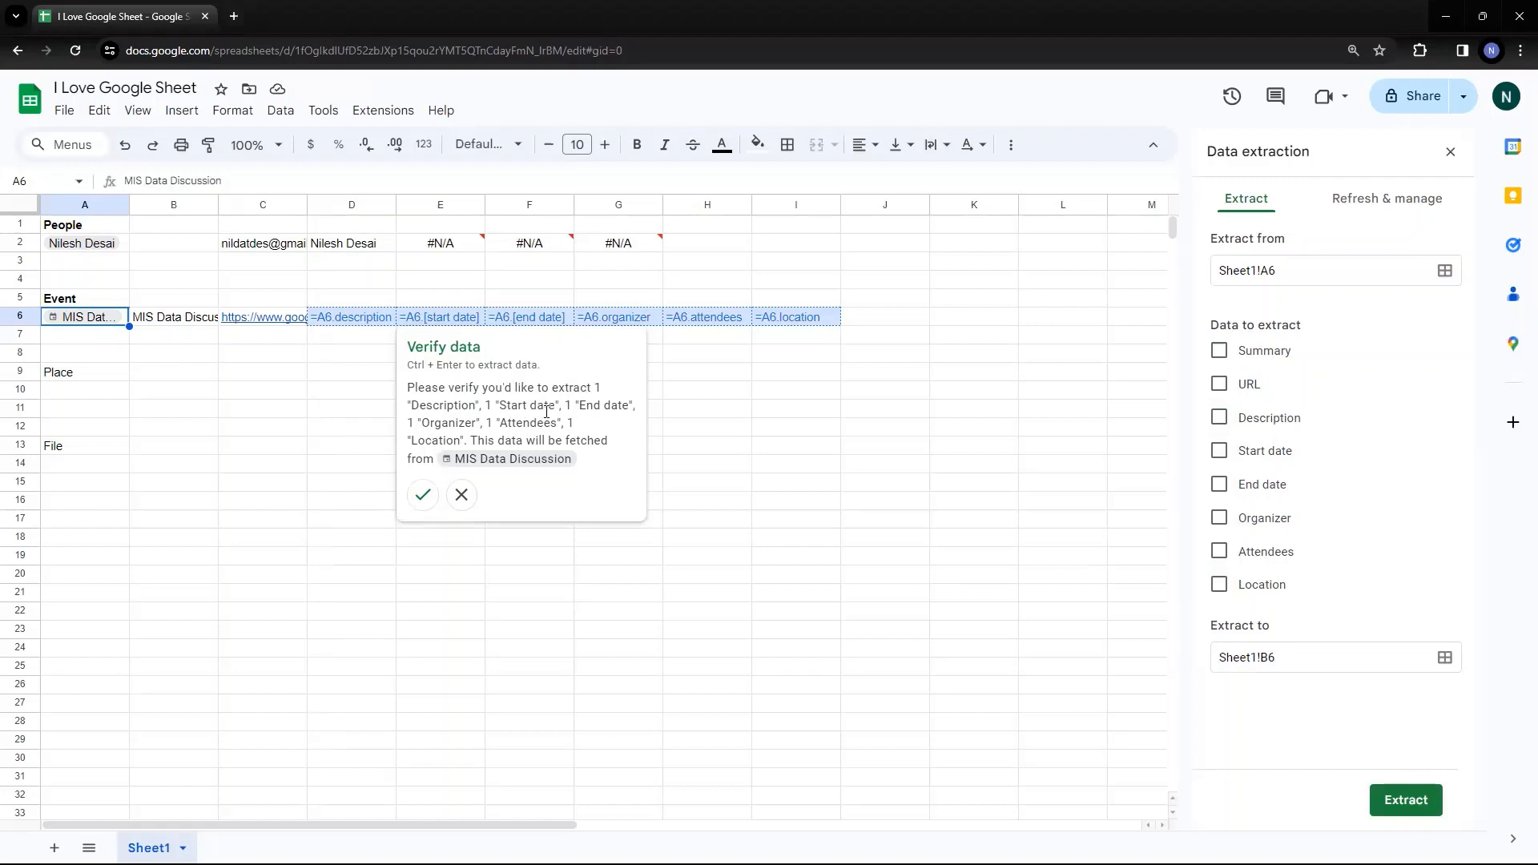
key(ctrl+Return)
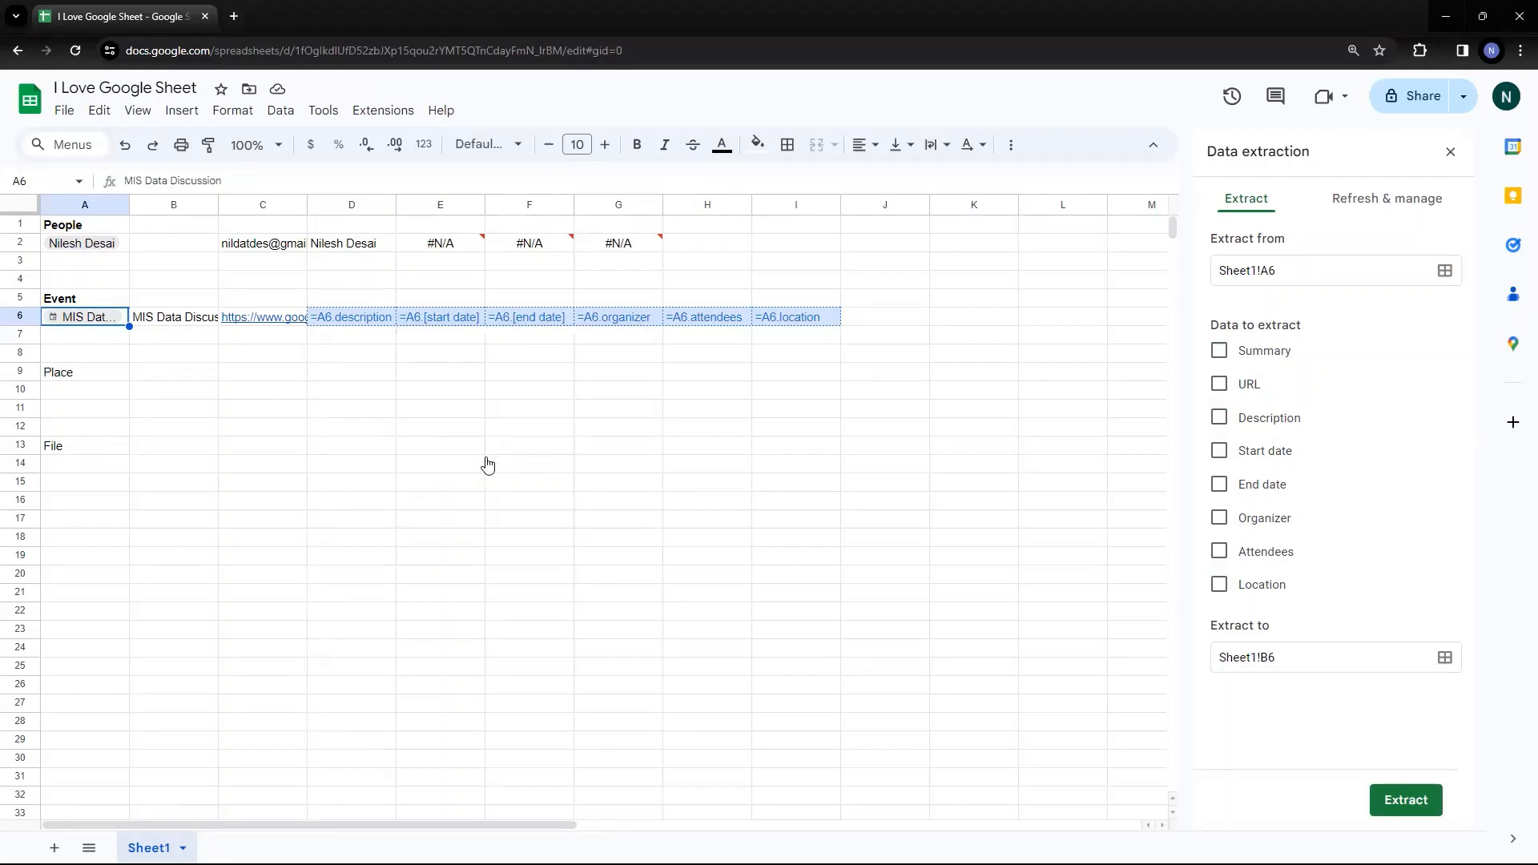
click(653, 377)
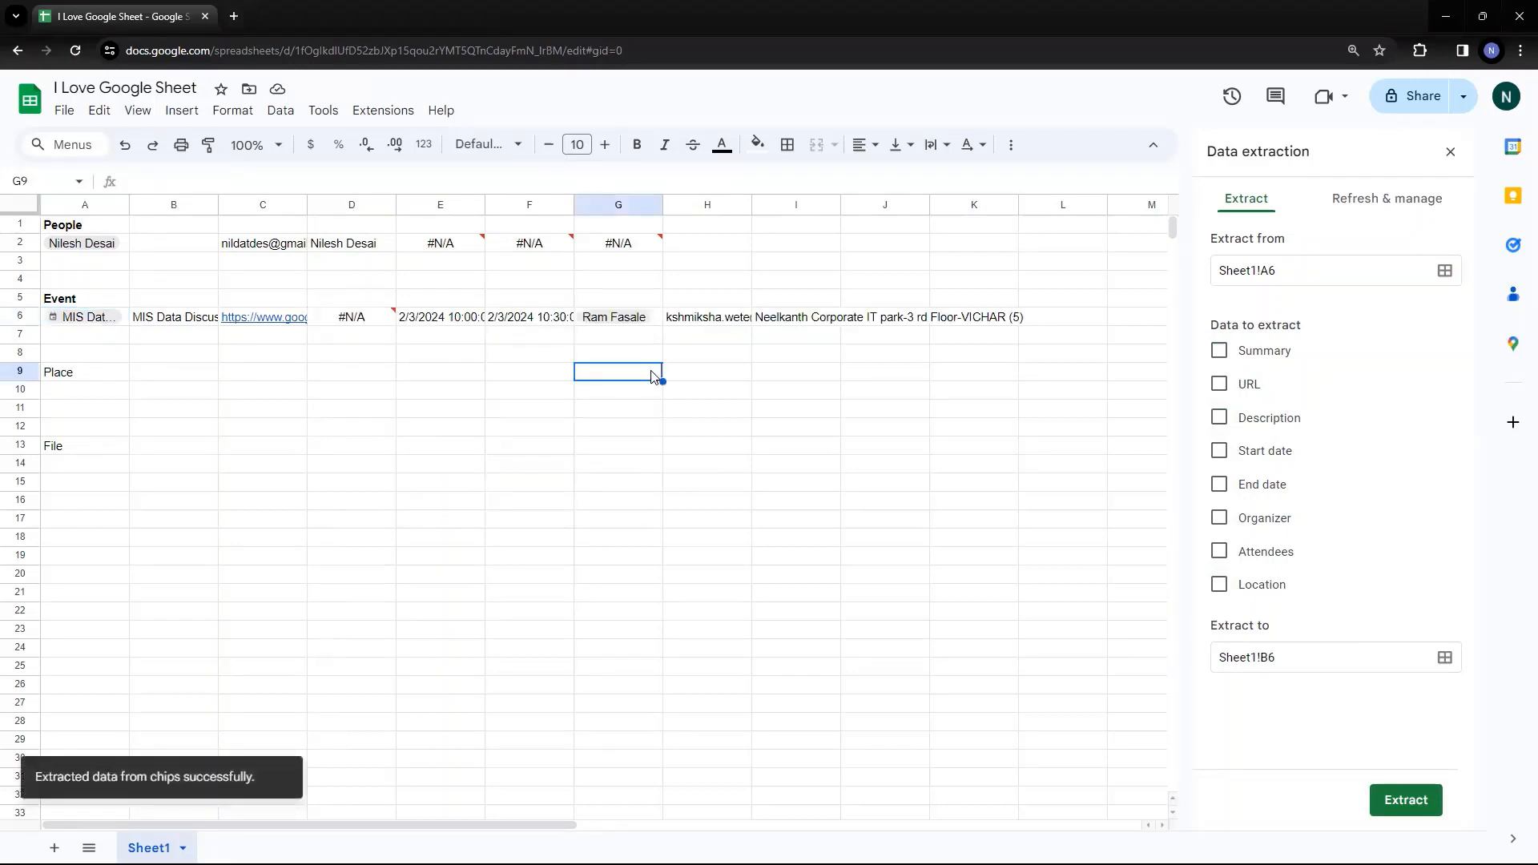
Step: Examine the extracted event fields across row 6, from the summary in B6 to the location in I6
click(174, 320)
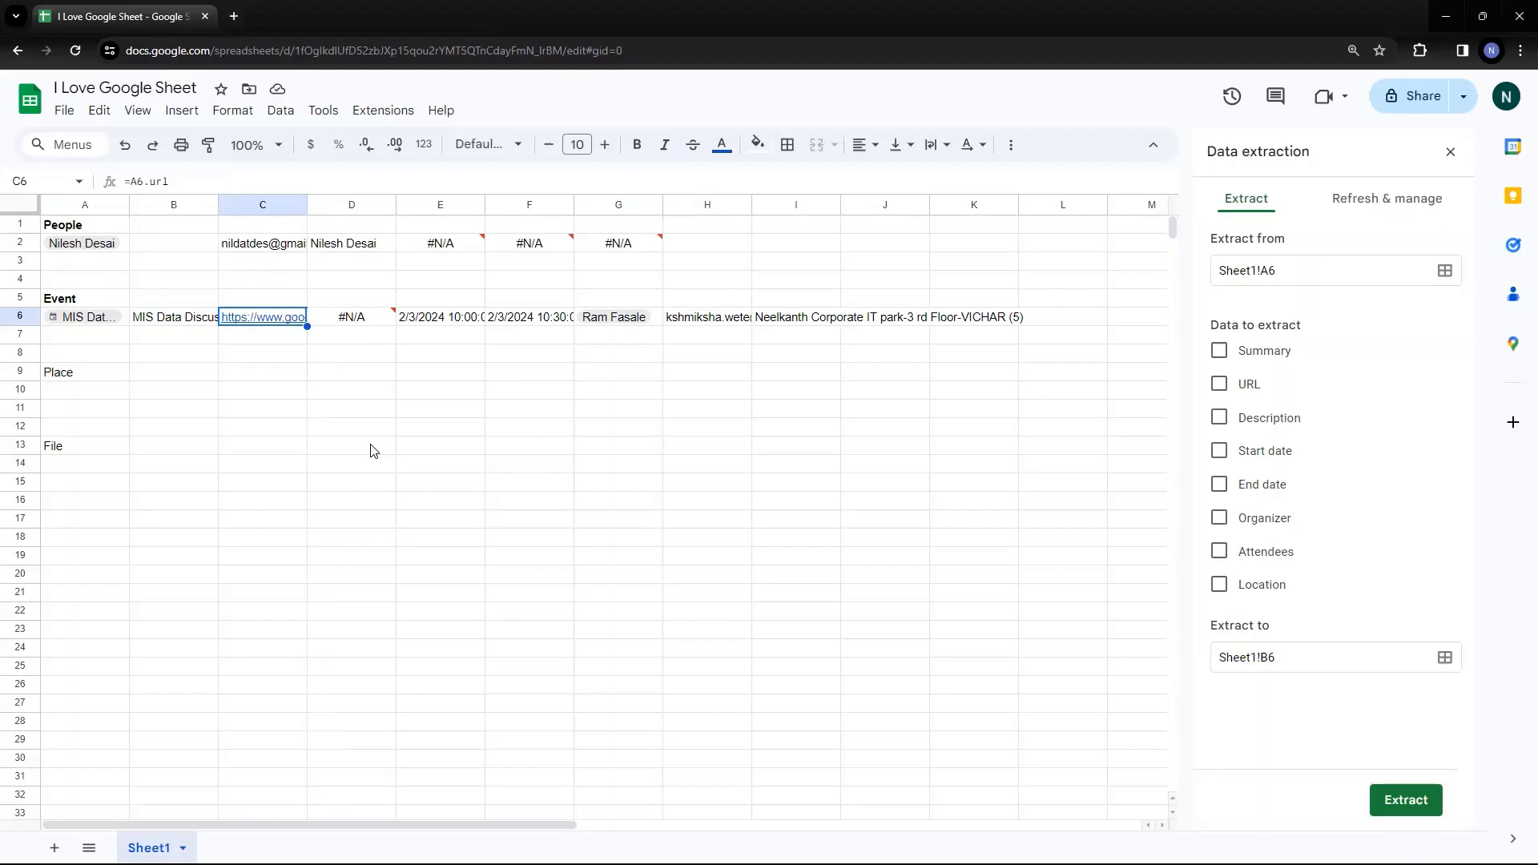
key(Right)
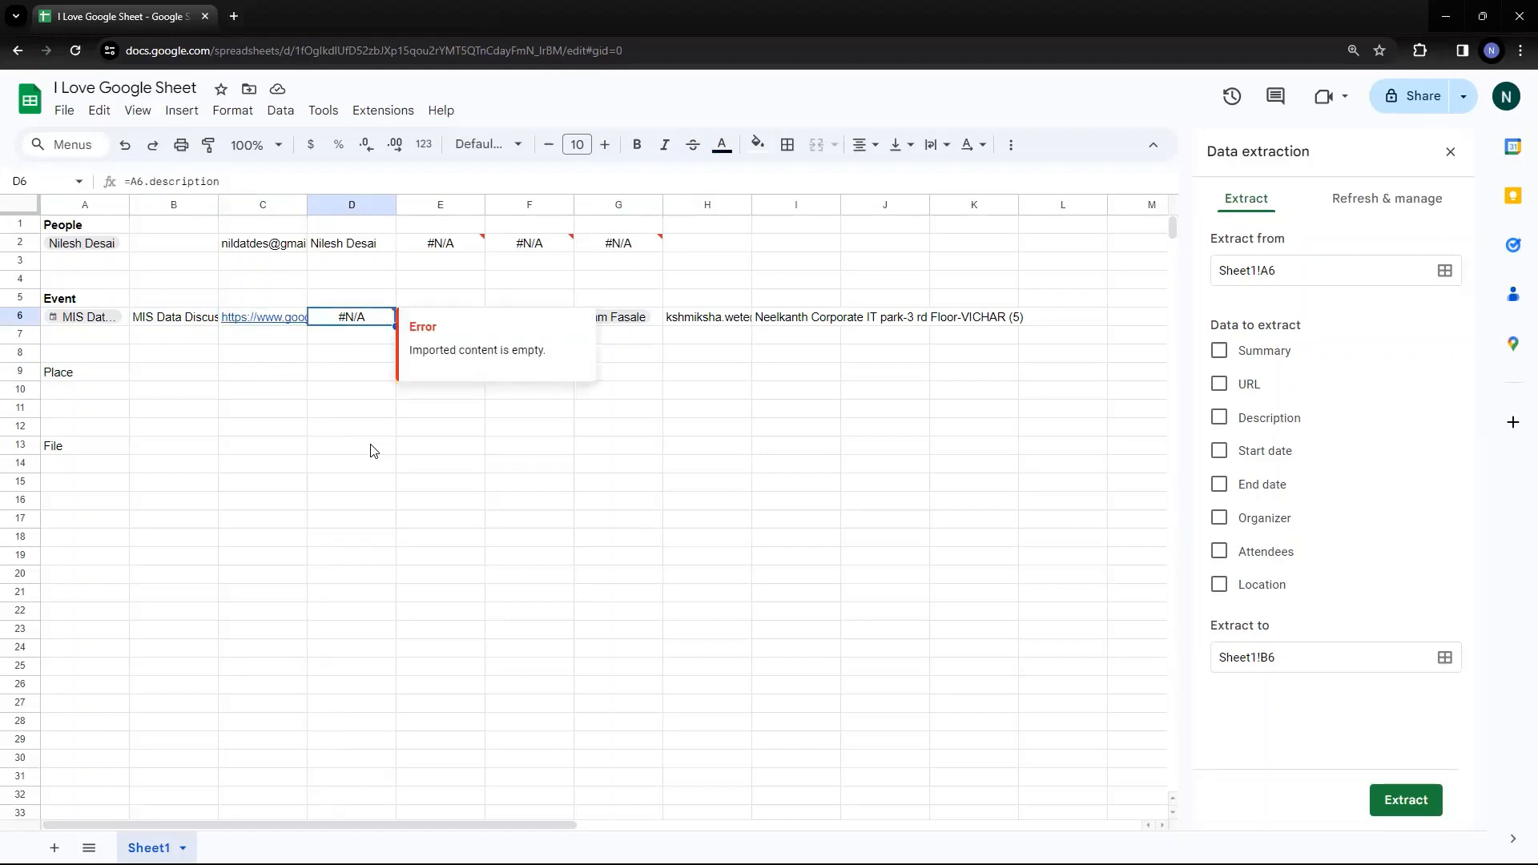
key(Right)
key(Left)
key(Right)
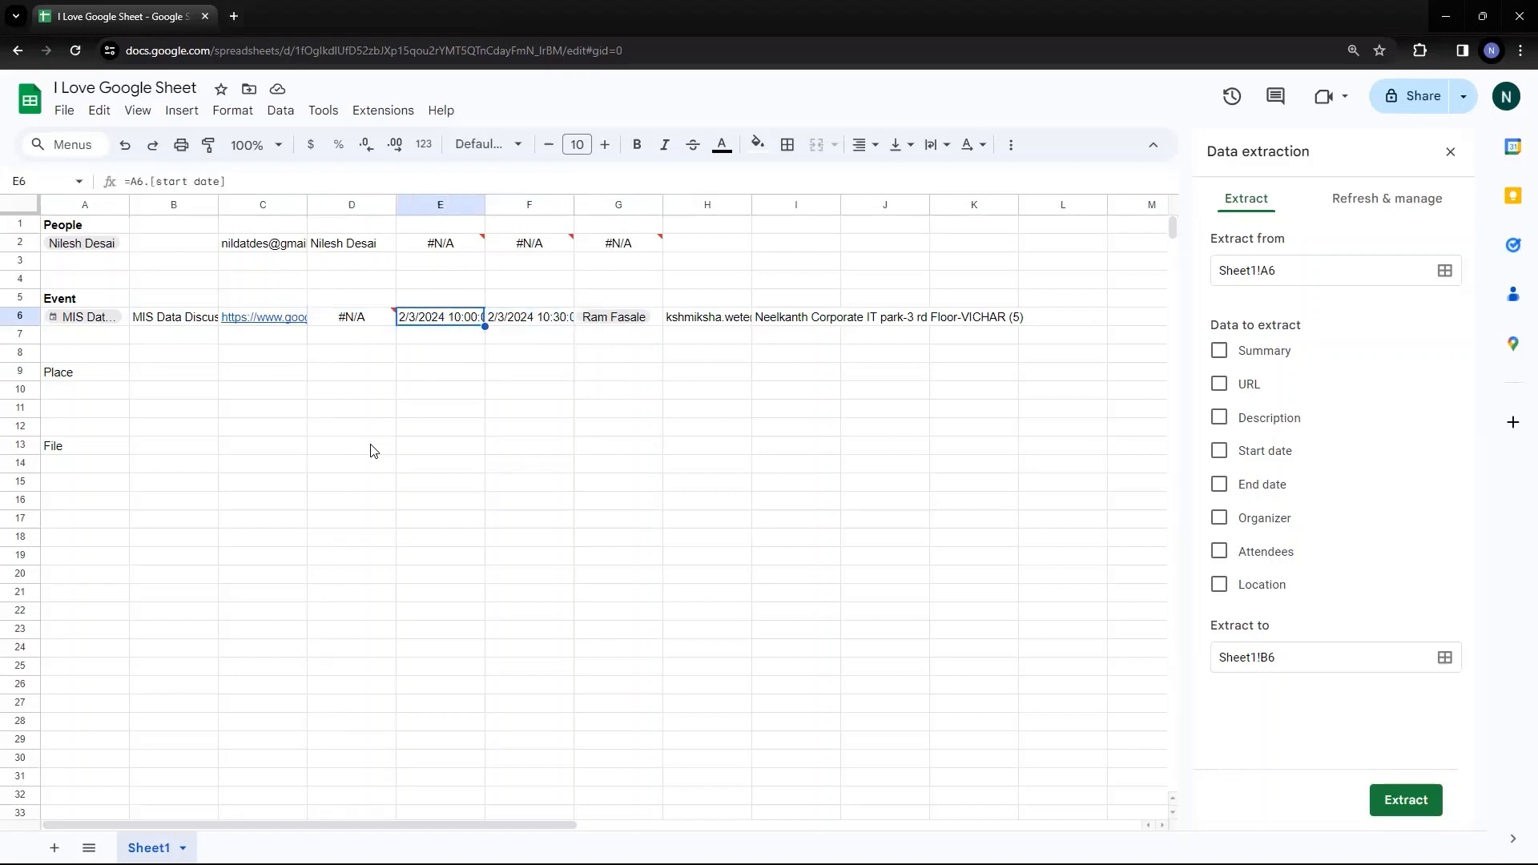
key(Right)
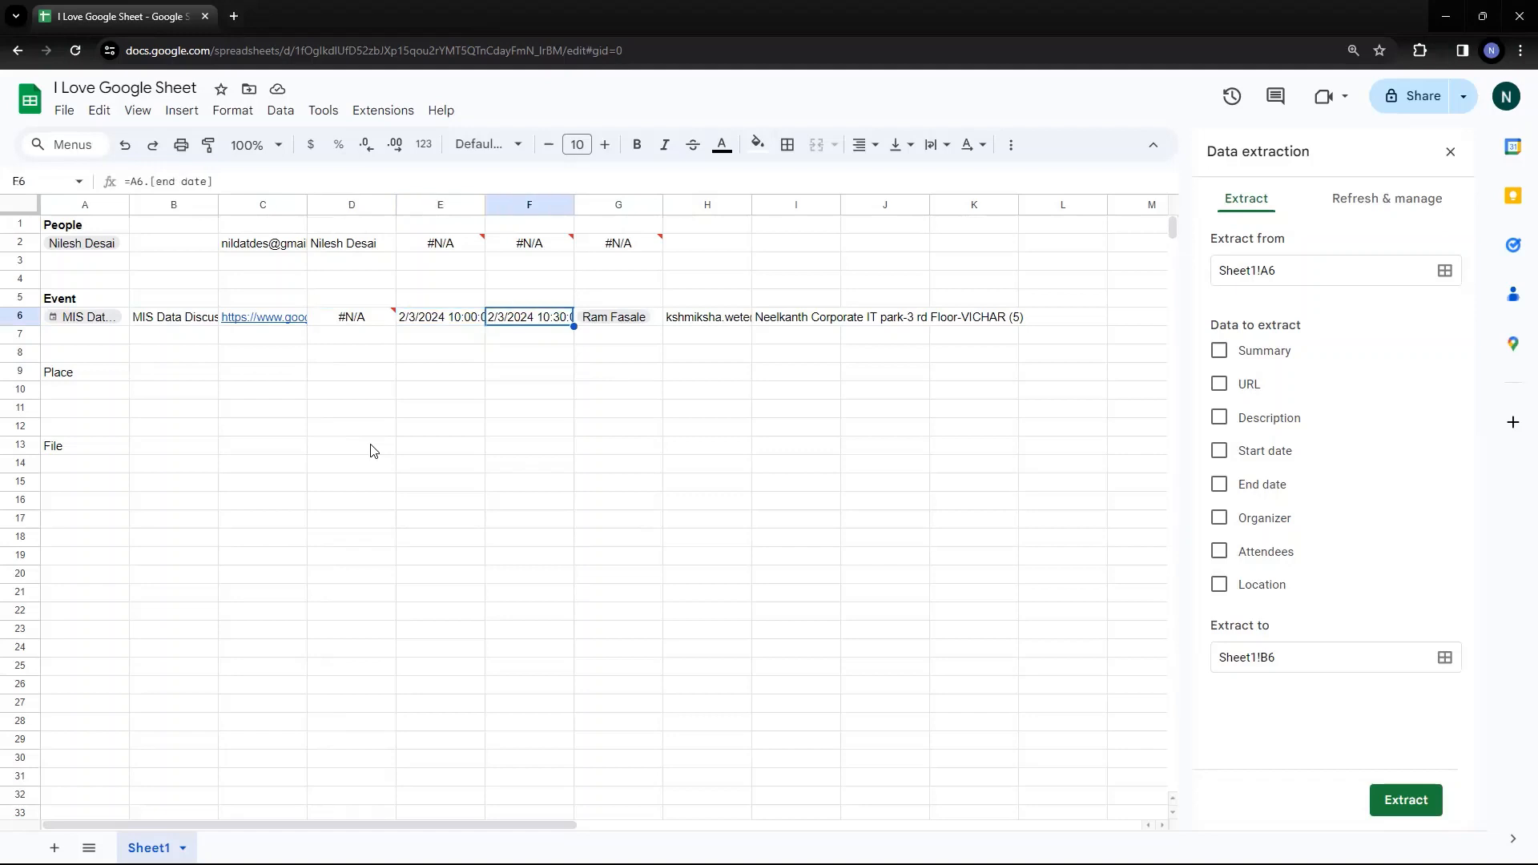
key(Right)
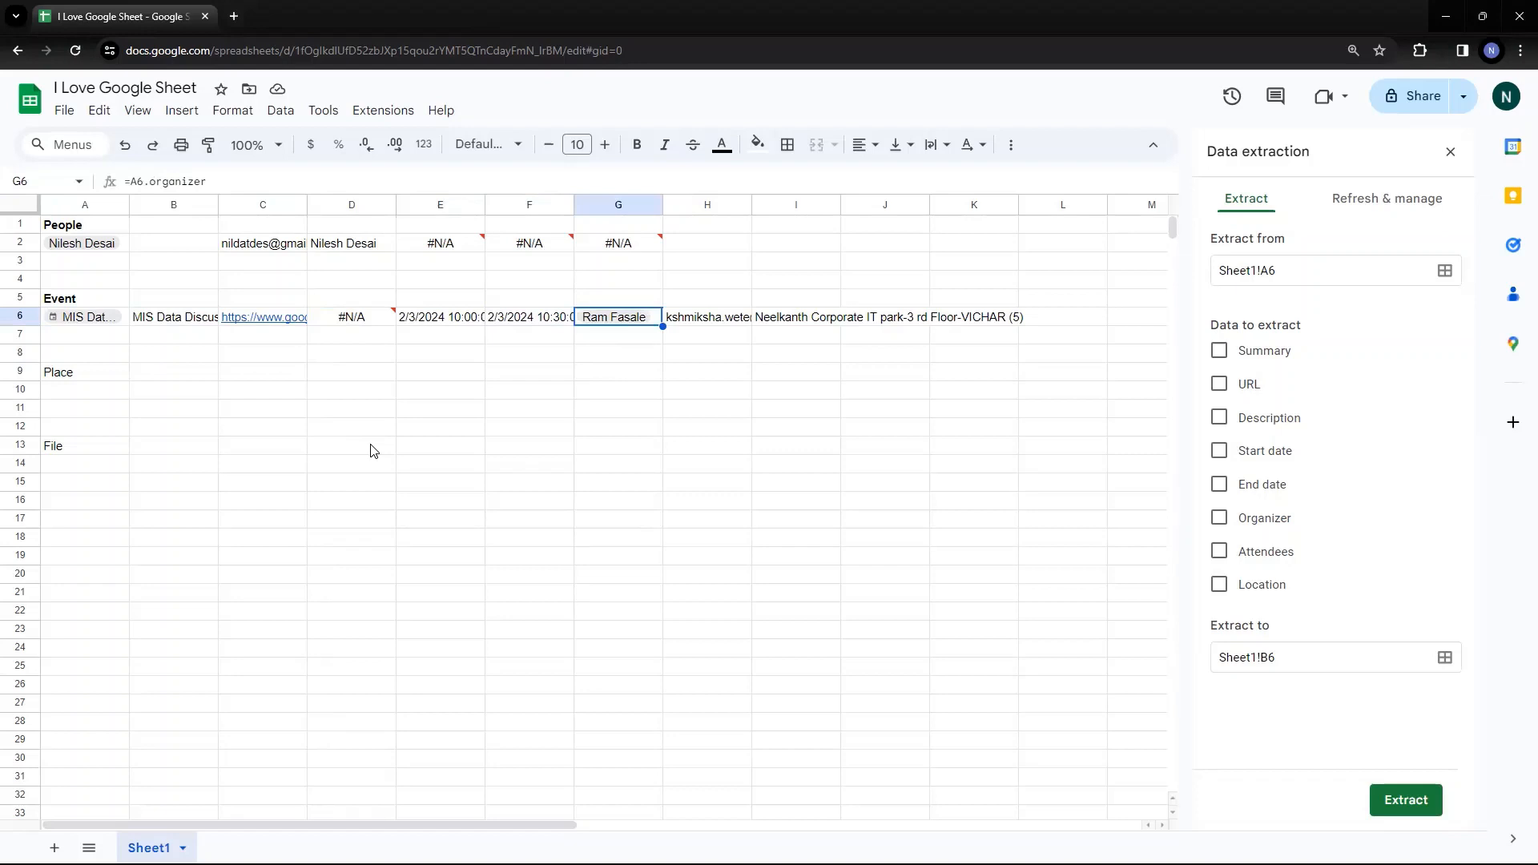
key(Right)
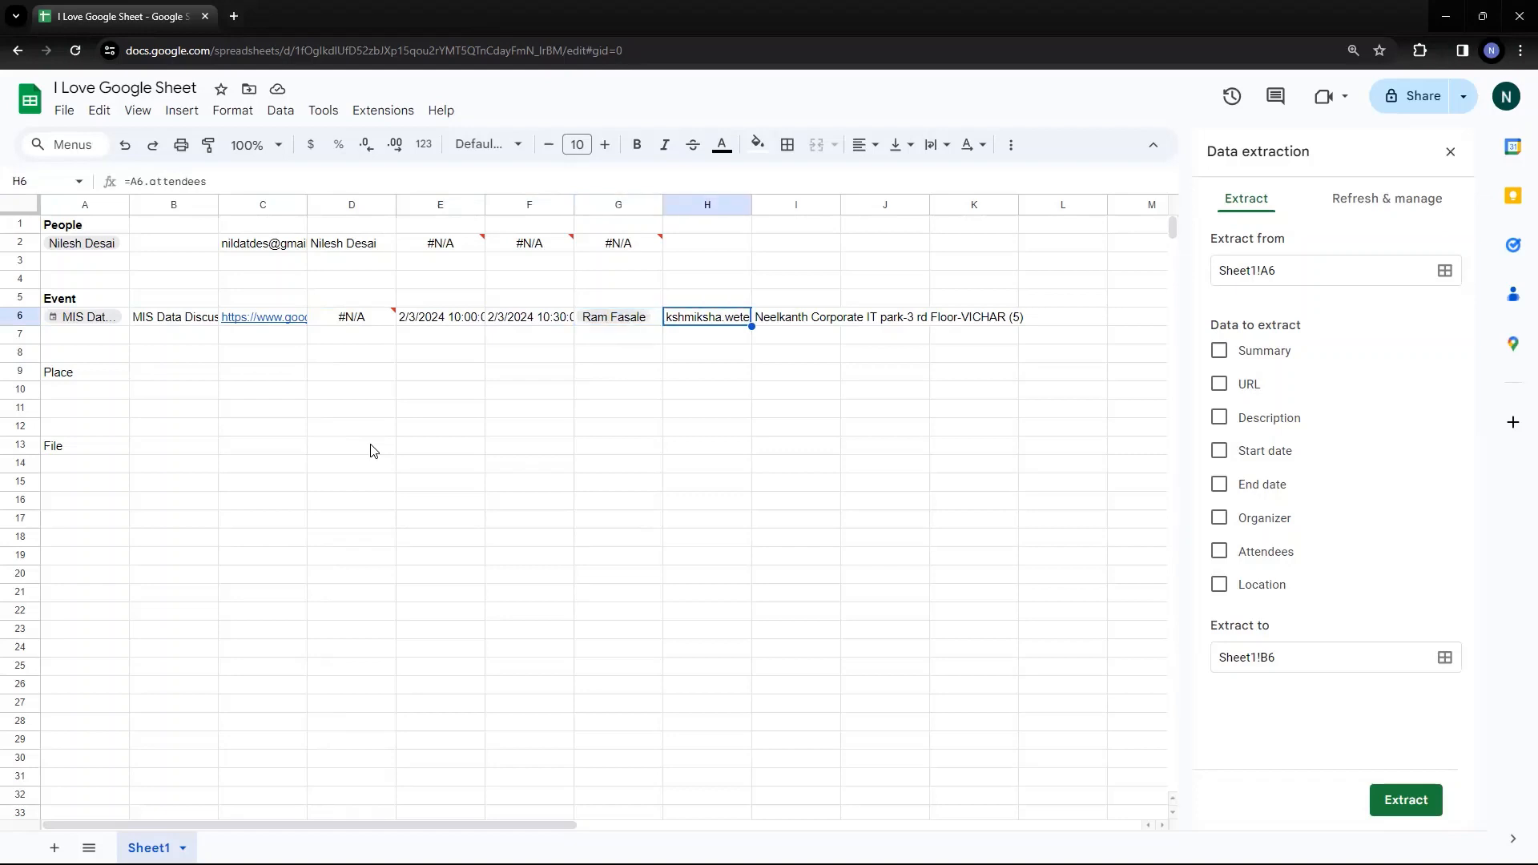
key(Right)
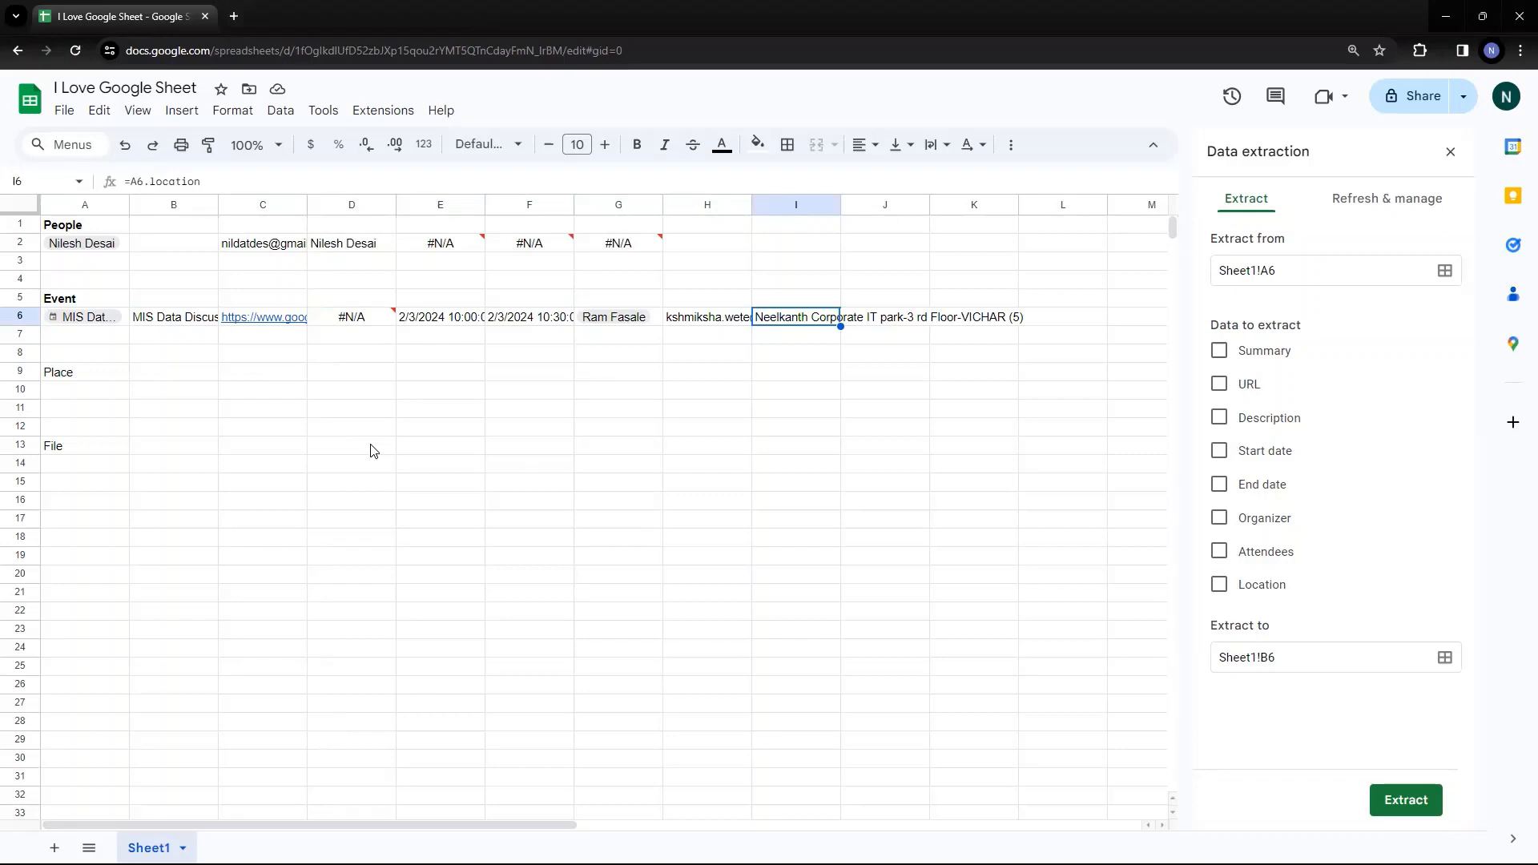
key(Left)
key(Left)
key(Left)
key(Left)
key(Left)
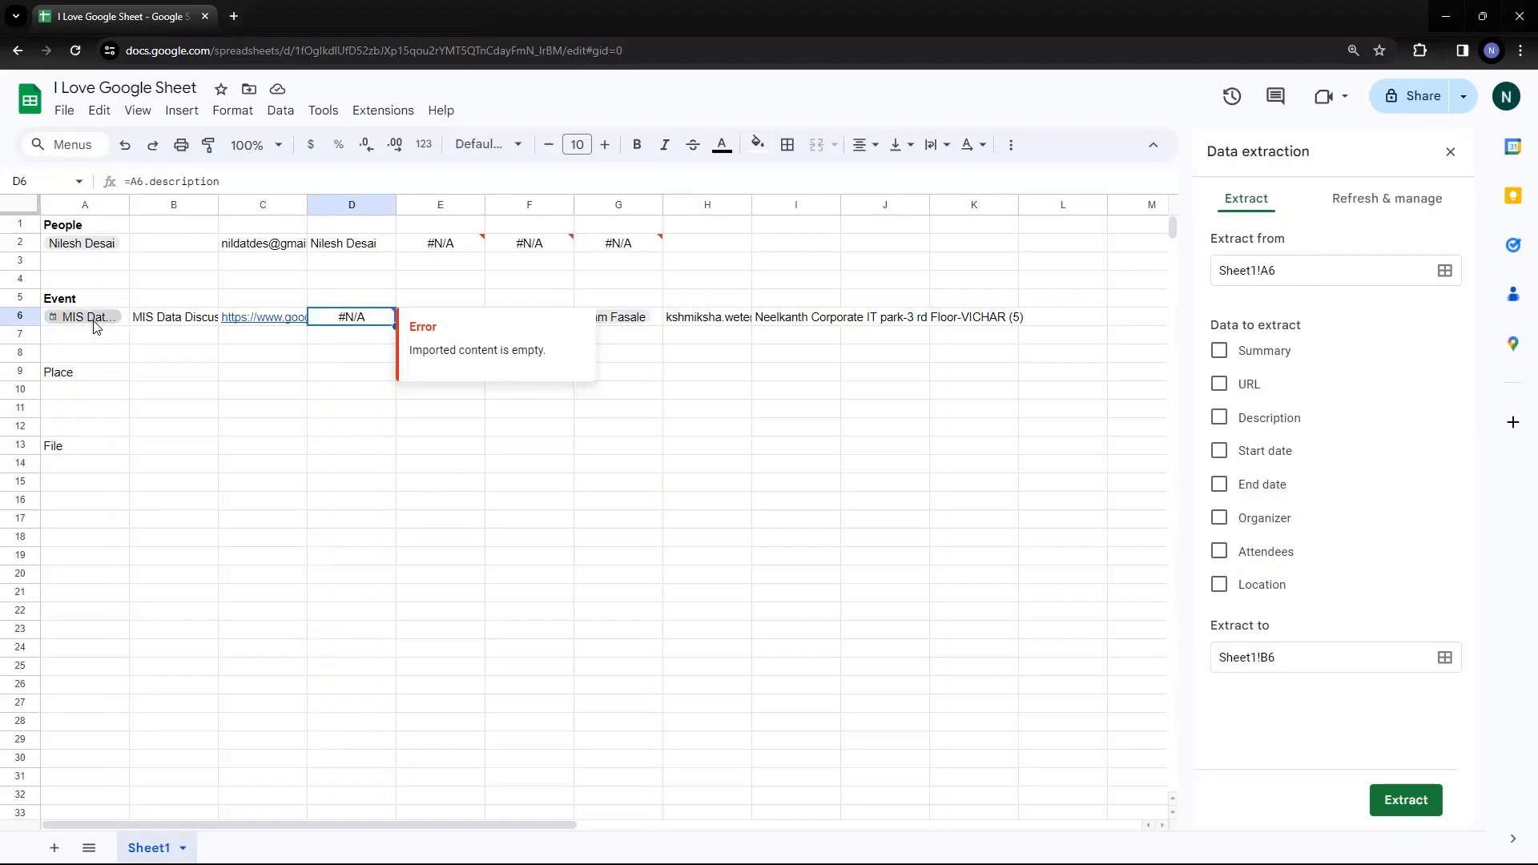
mouse_move(94, 324)
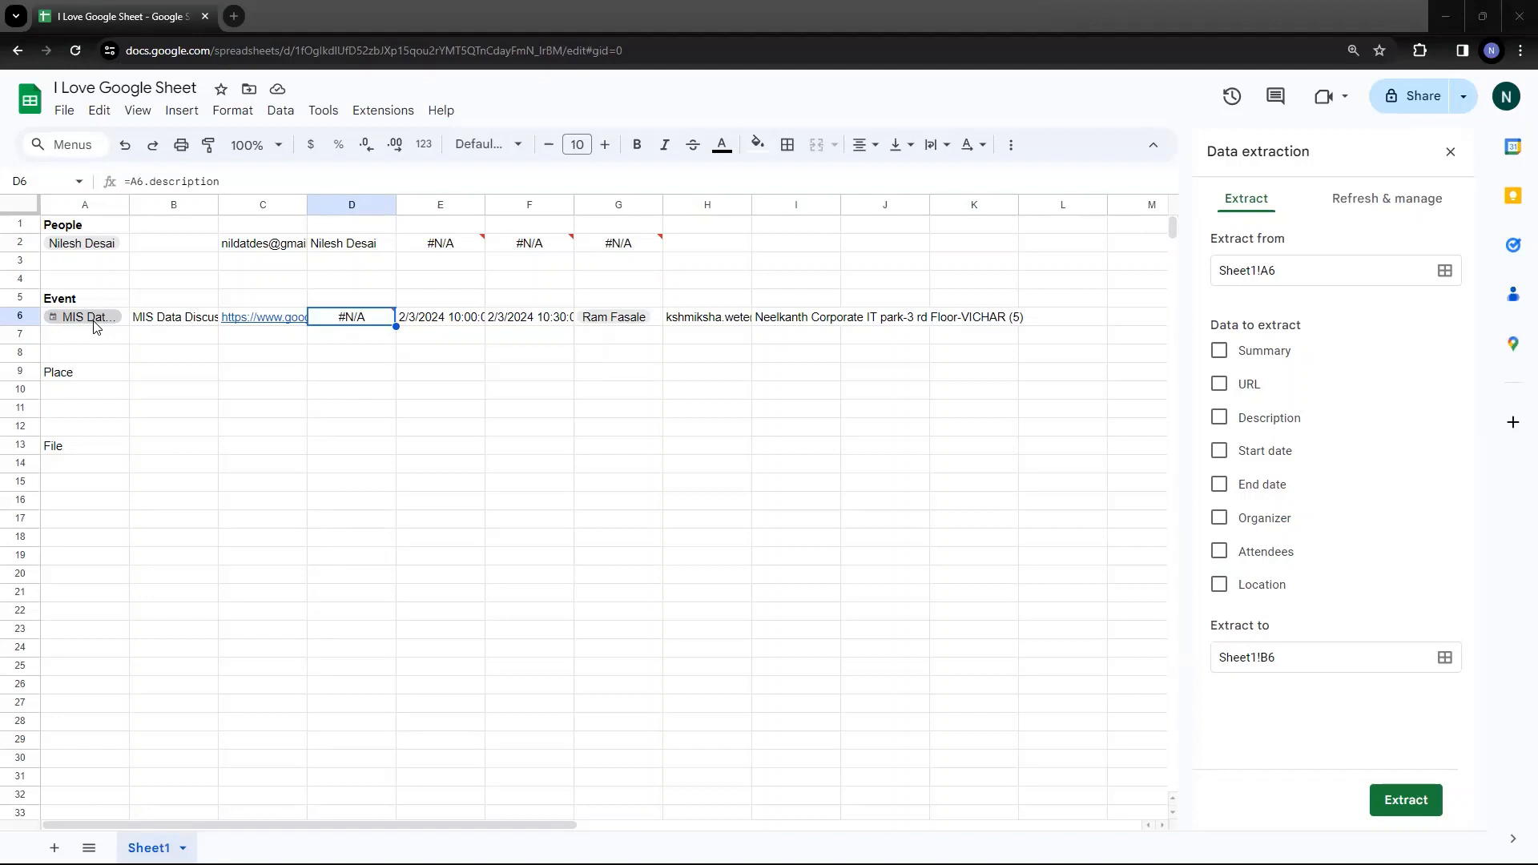
Step: Refresh all extracted chip data and select the event description in D6
click(1407, 210)
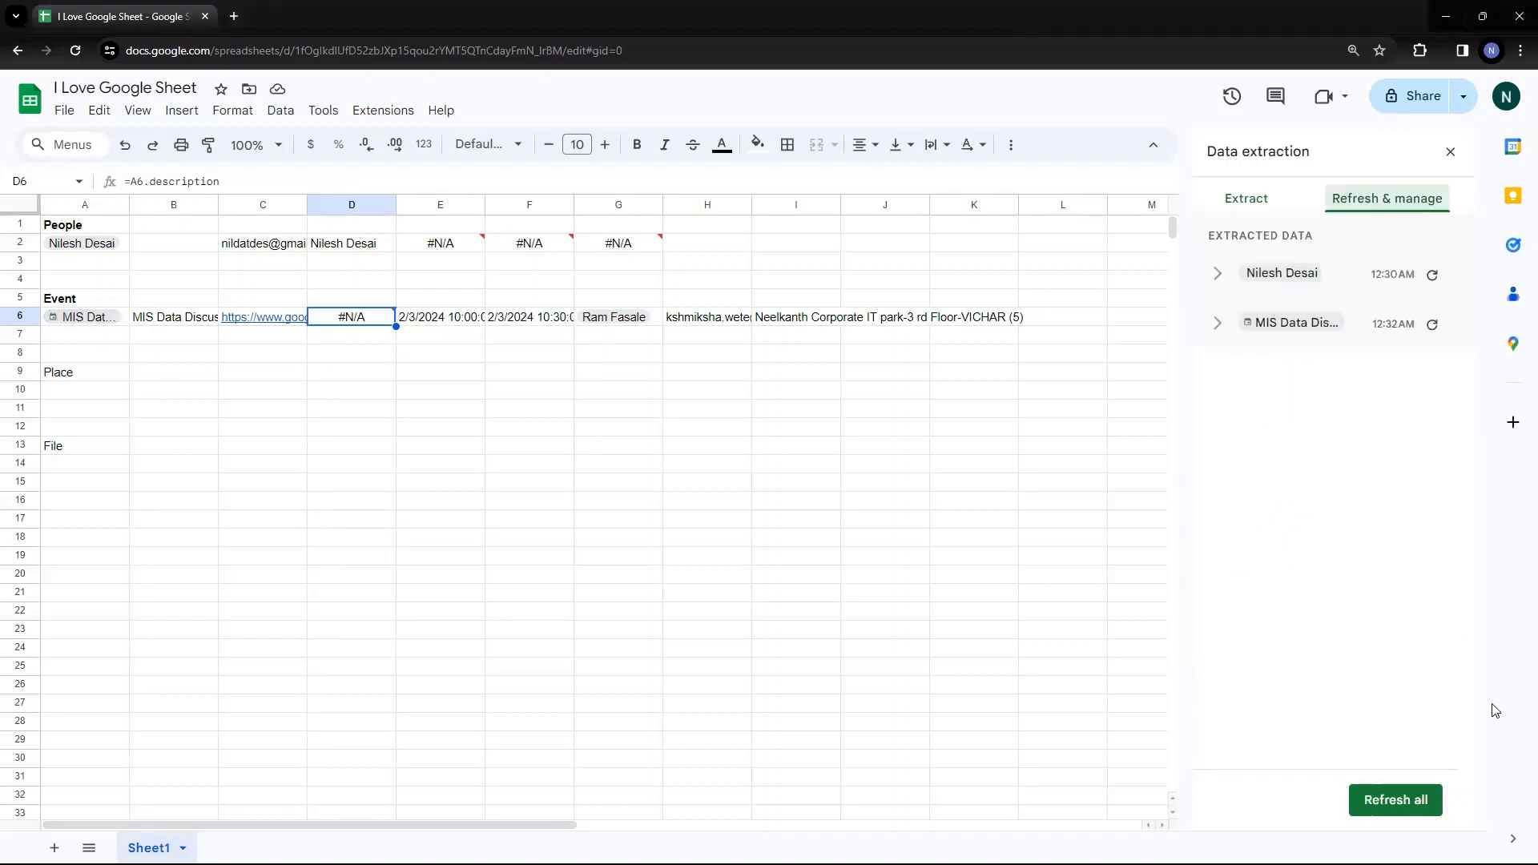
click(1392, 801)
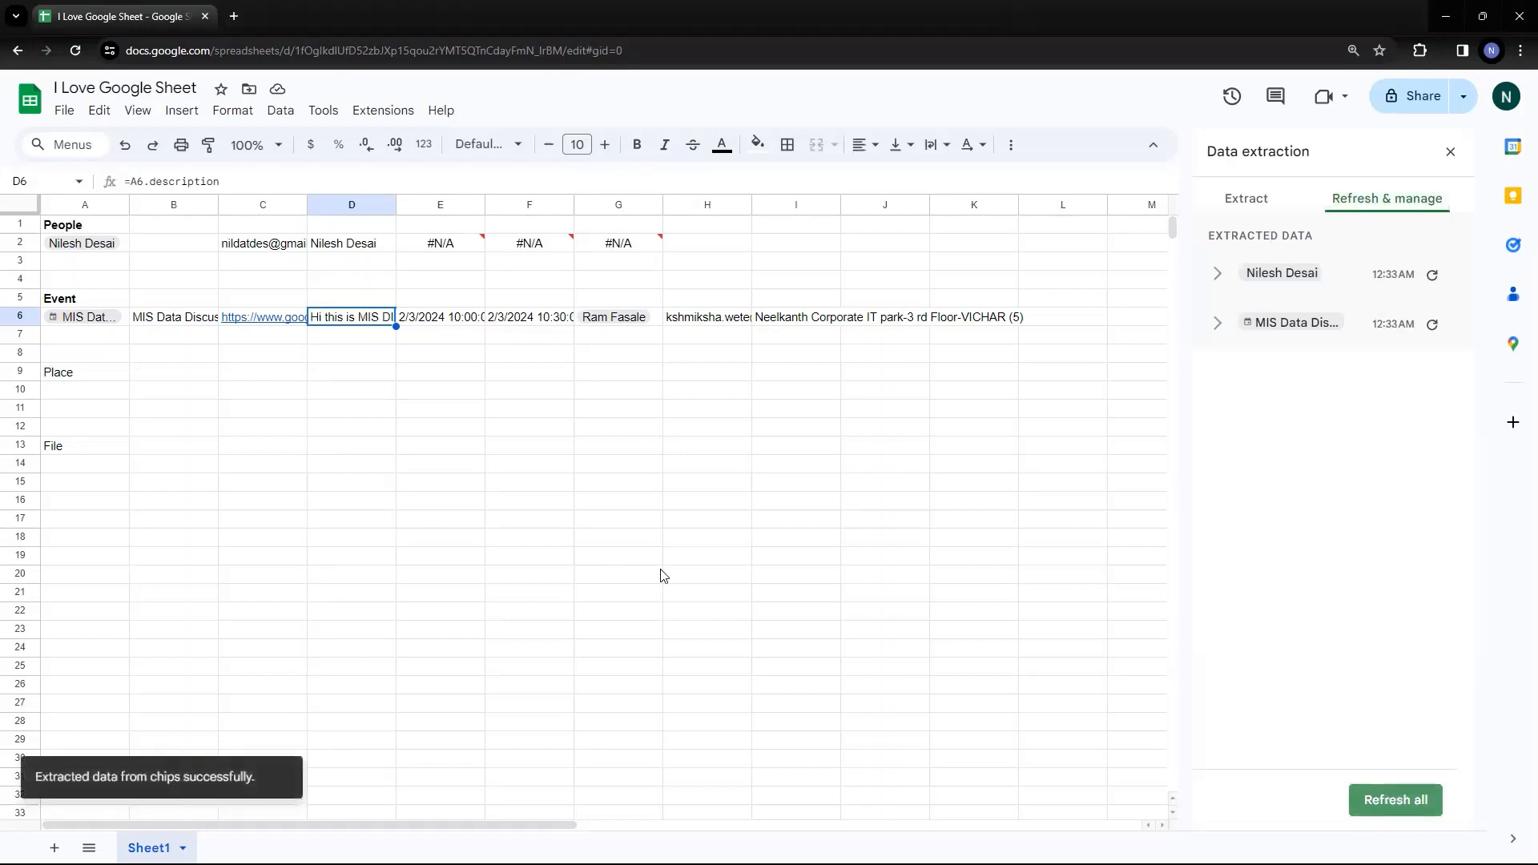
click(366, 426)
click(350, 318)
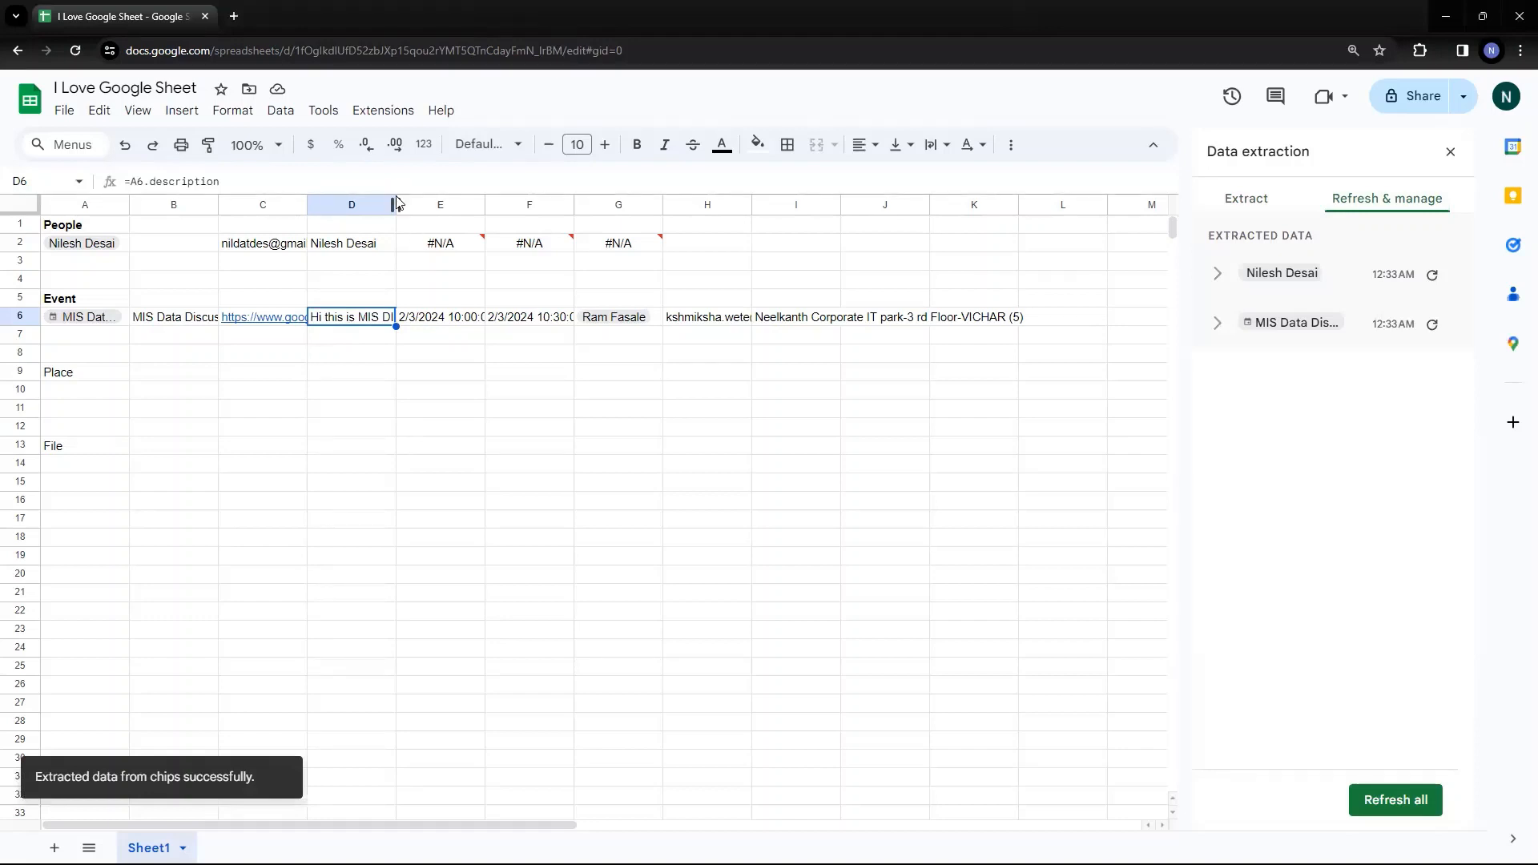
Step: Widen column D to read the full event description in D6, and narrow the column again
drag(393, 207, 520, 207)
click(422, 410)
click(418, 312)
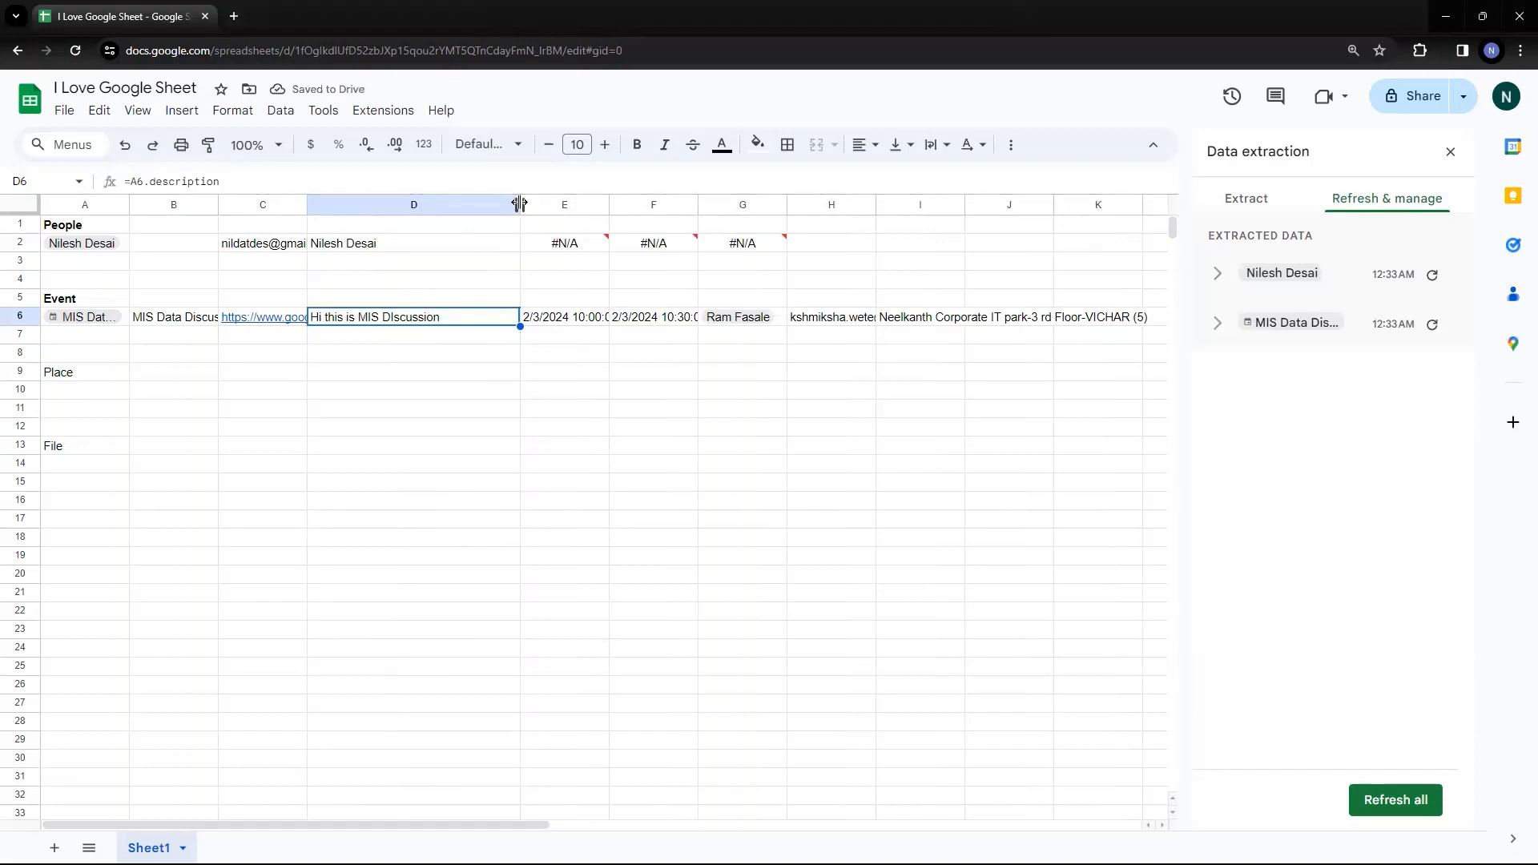
drag(520, 205, 359, 205)
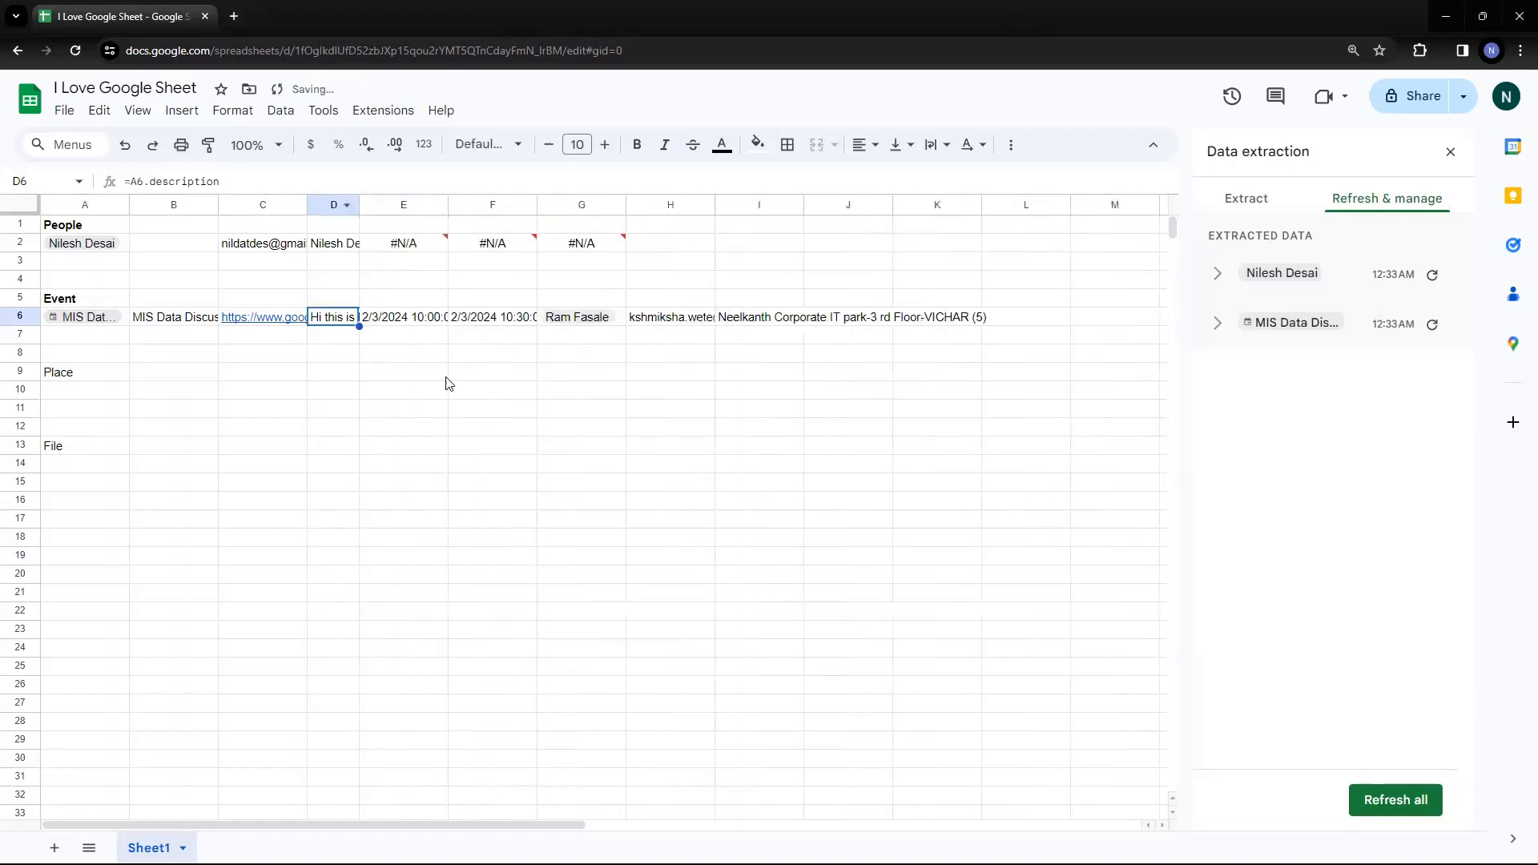
click(506, 430)
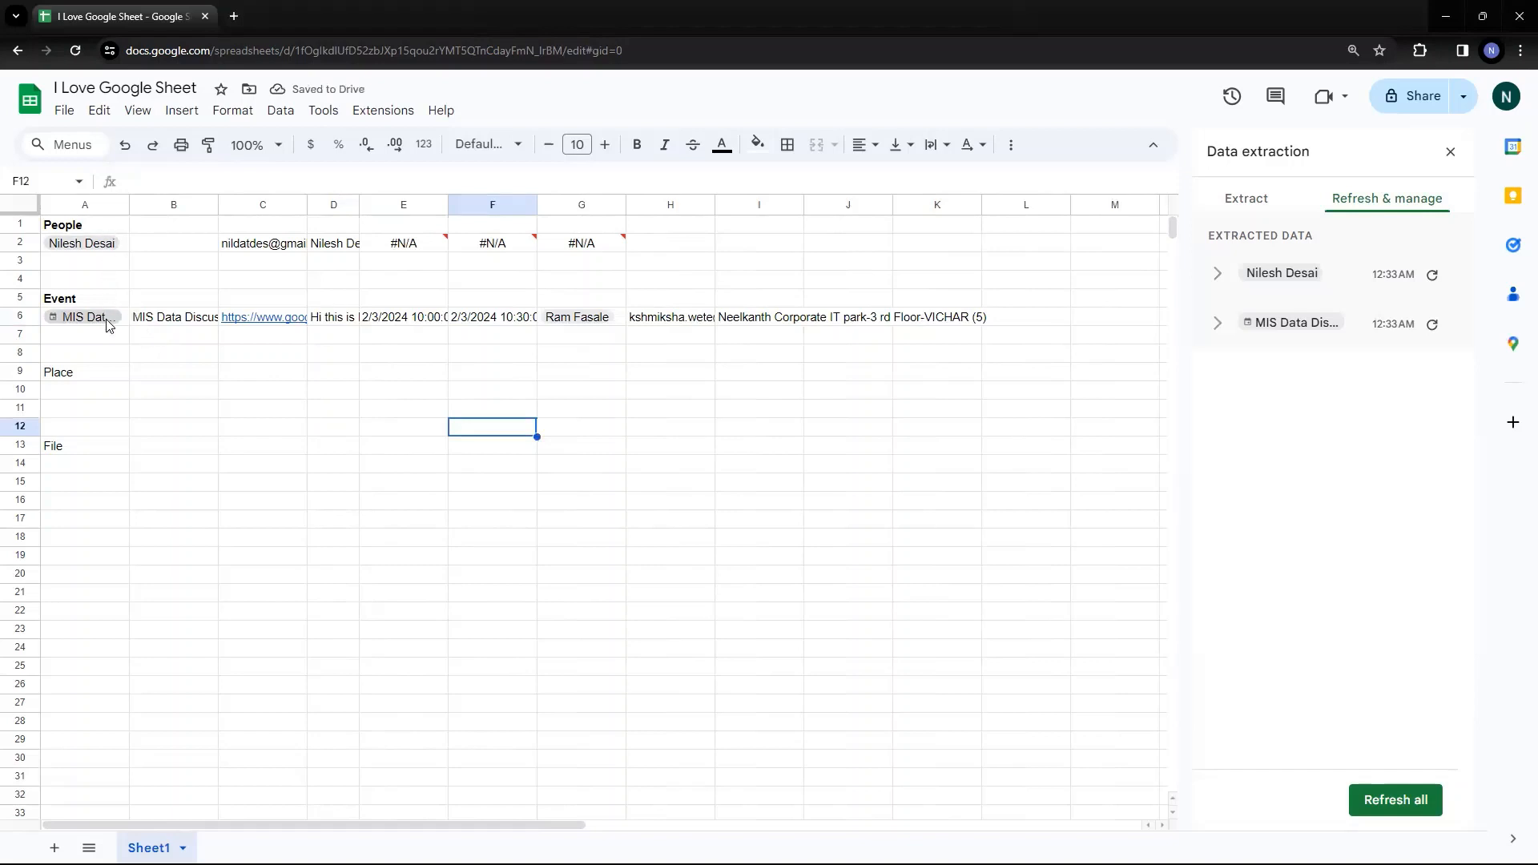
click(152, 501)
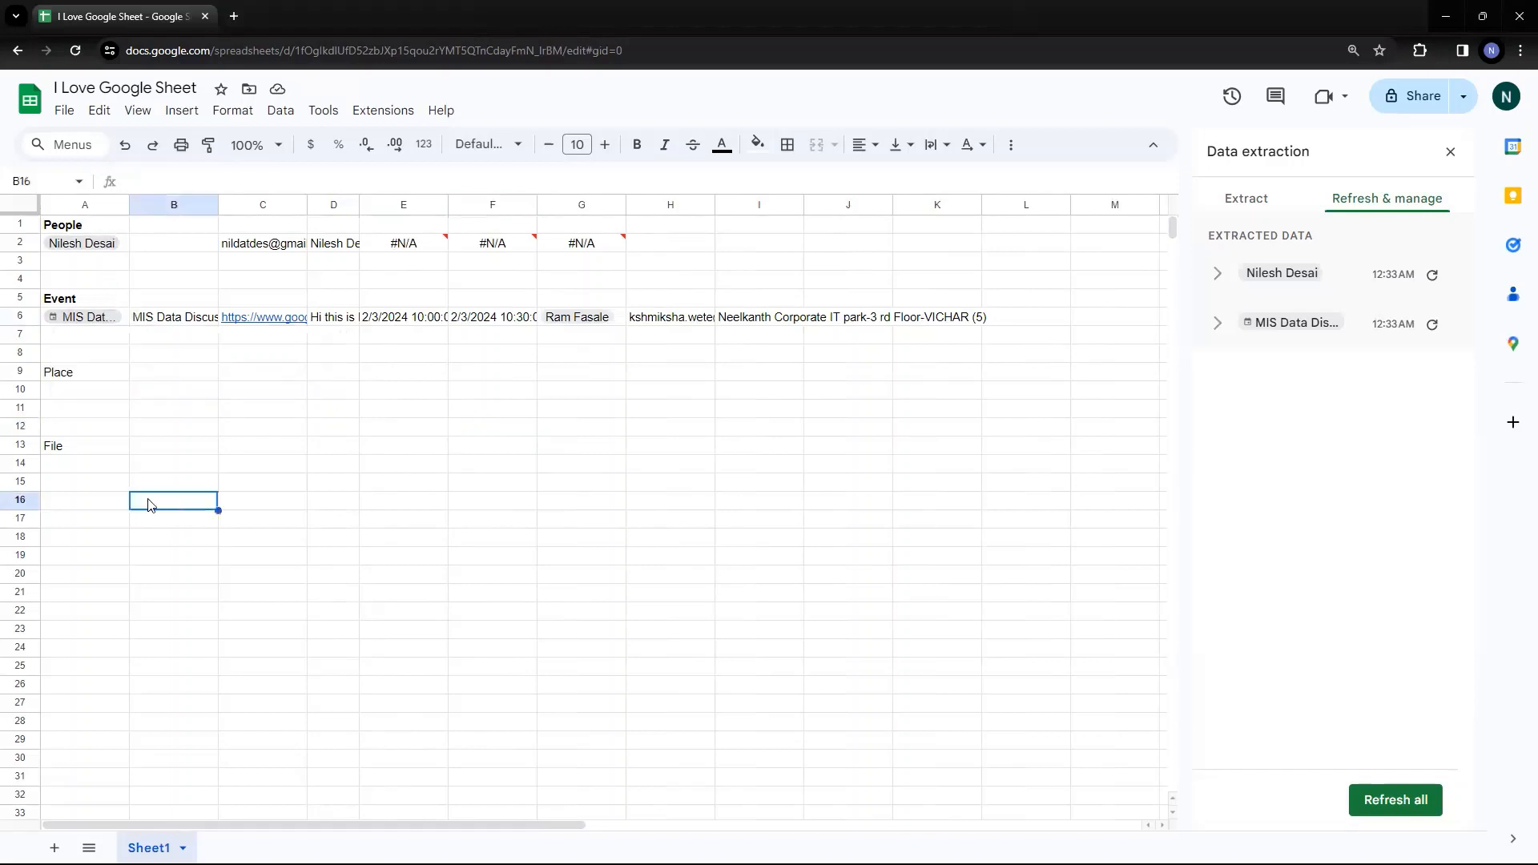
Step: Make the Place heading in A9 bold
click(83, 374)
key(ctrl+b)
key(Down)
key(Down)
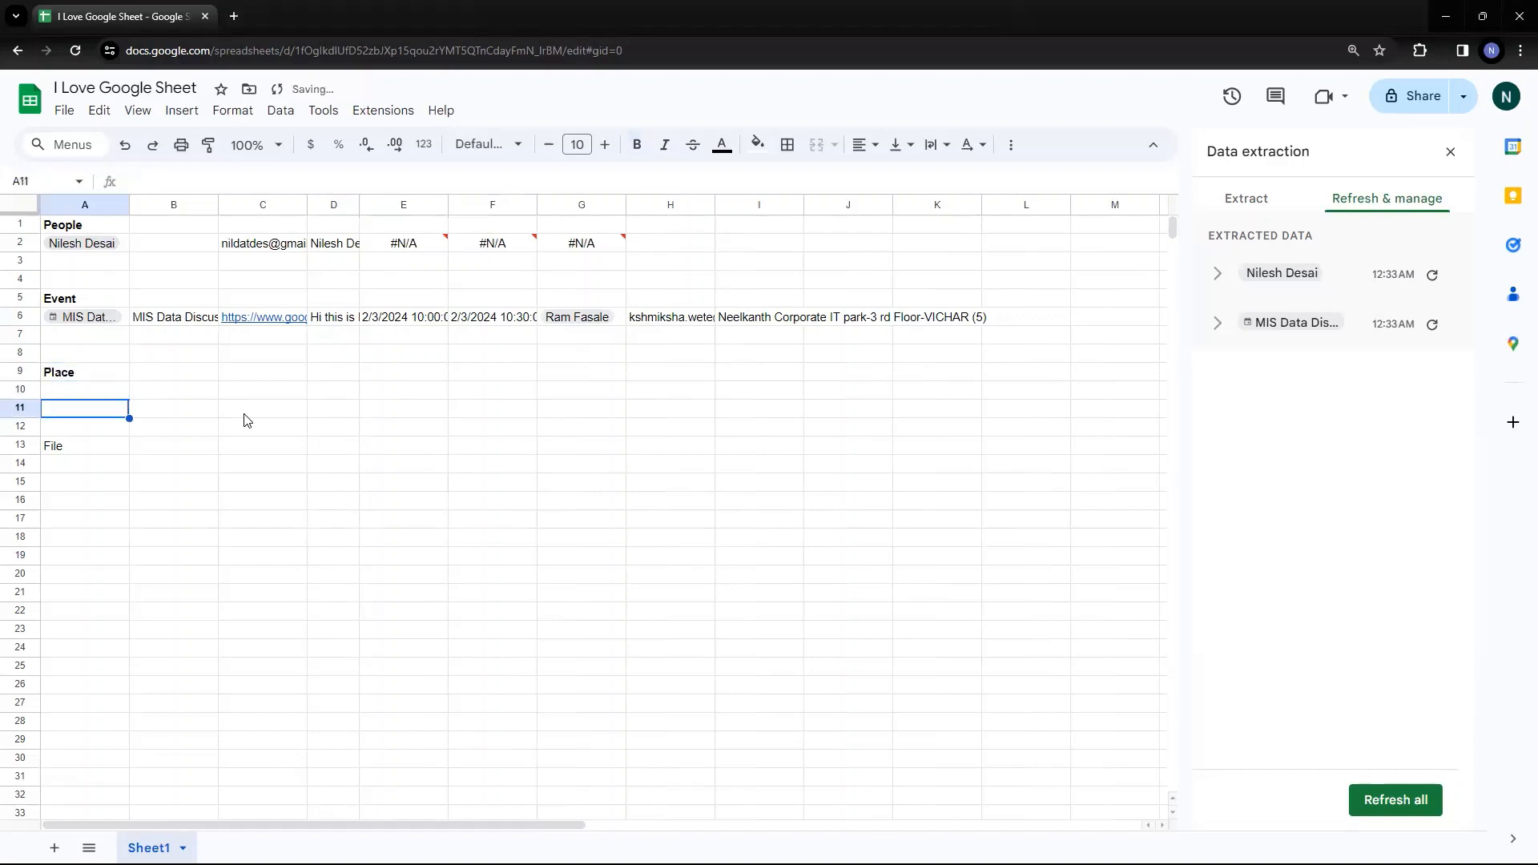
Step: Insert a place smart chip for Mumbai, Maharashtra, India in cell A10, searching for Mumbai
key(Up)
text(@)
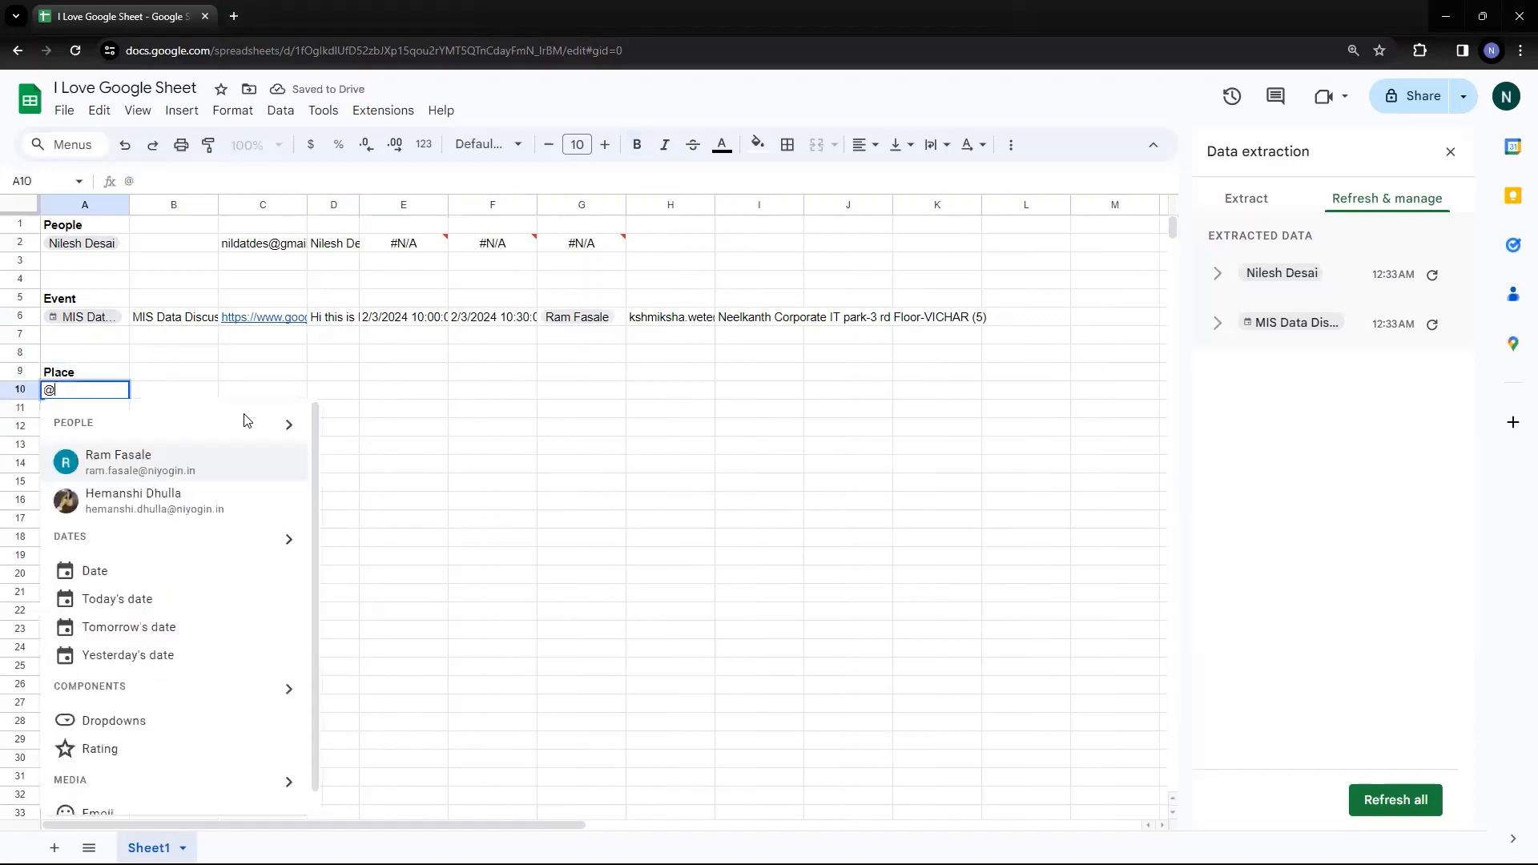
text(Mumbai)
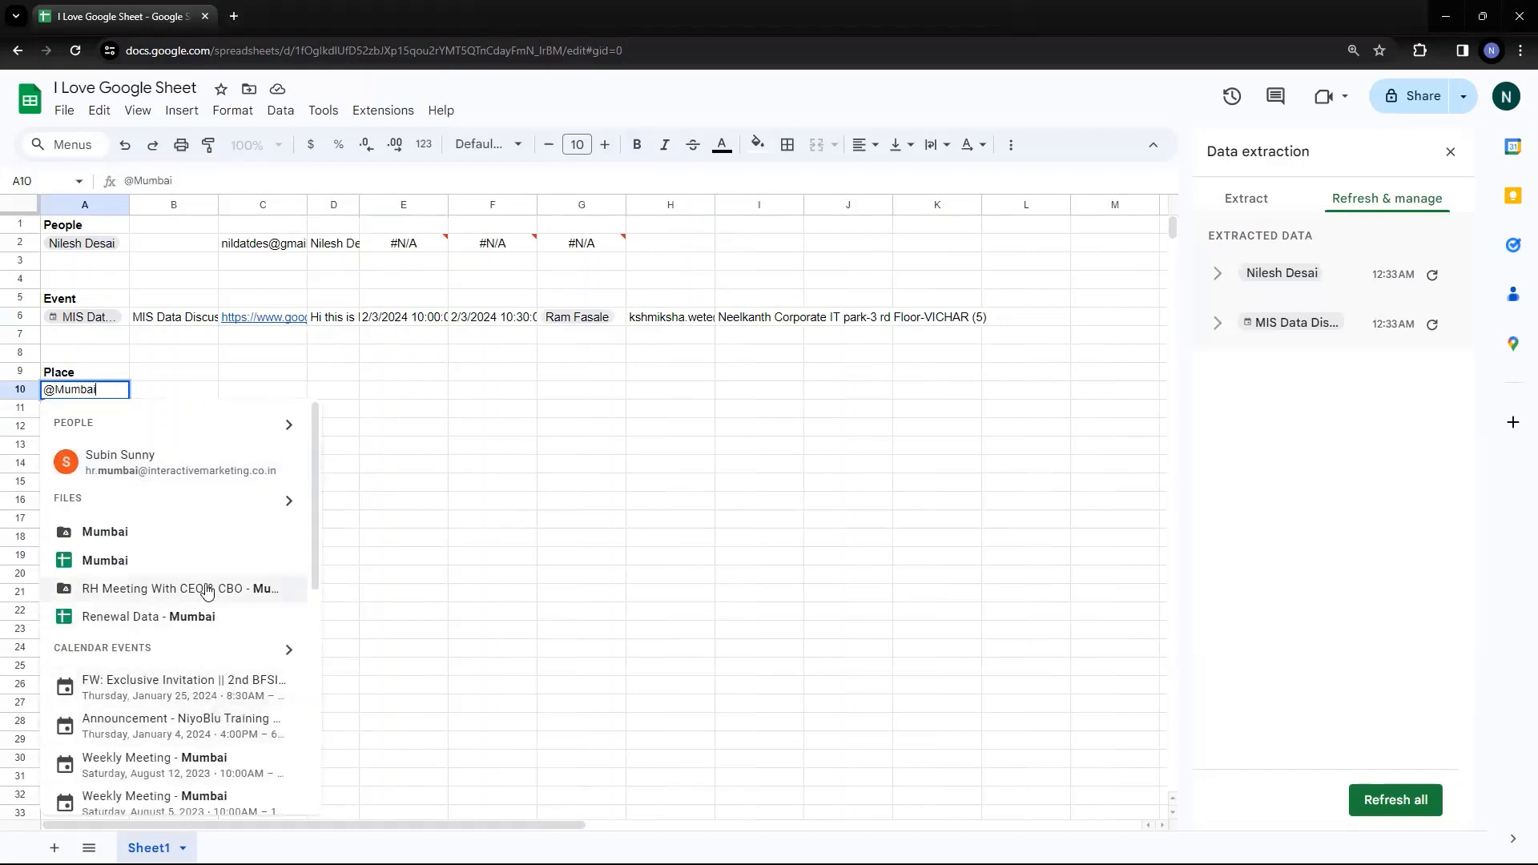
scroll(191, 593, down, 5)
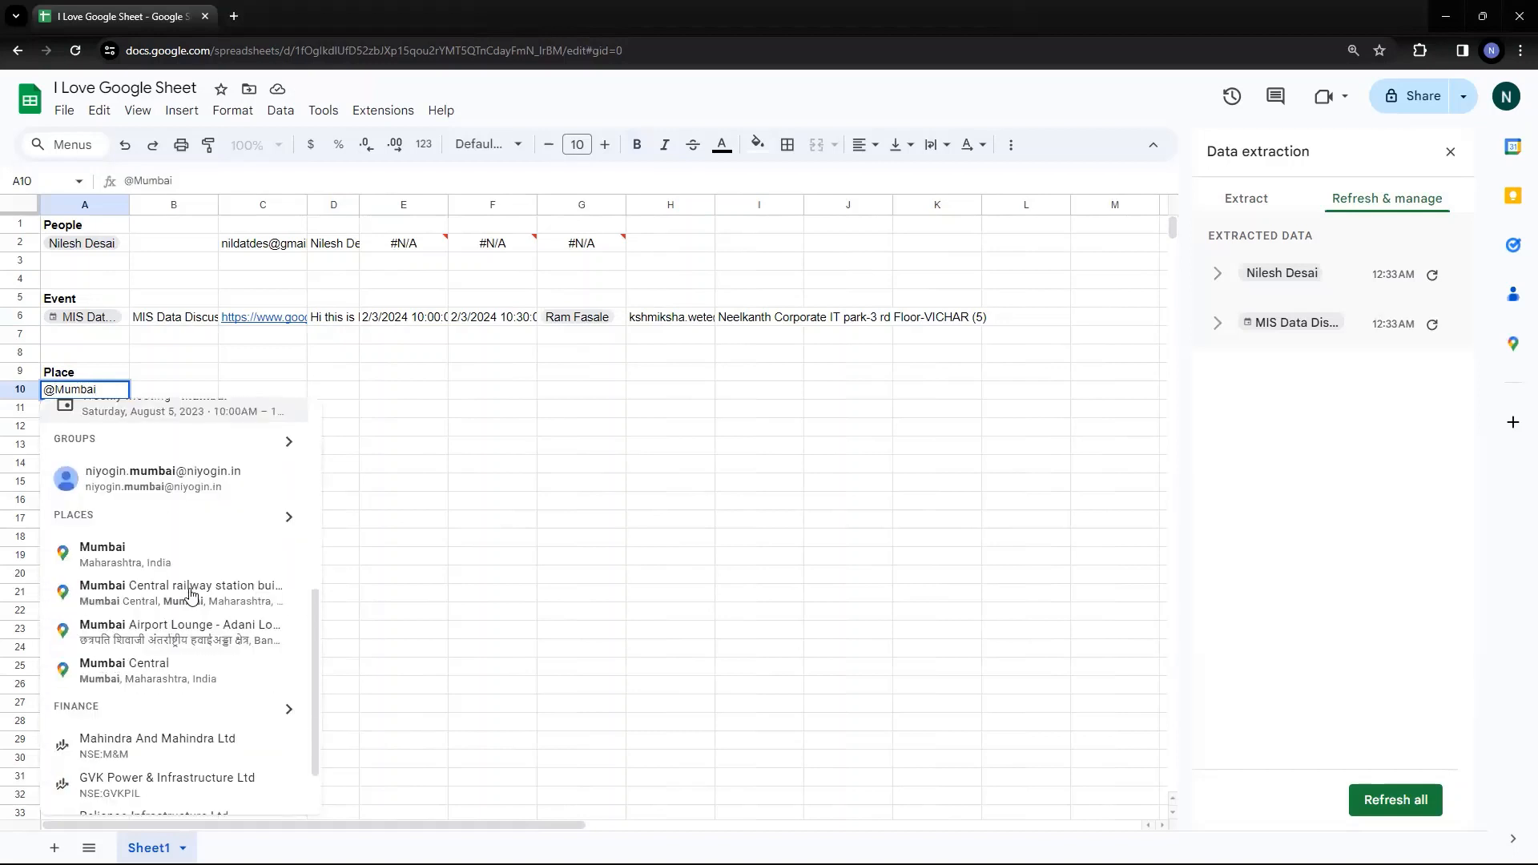
click(124, 551)
key(Return)
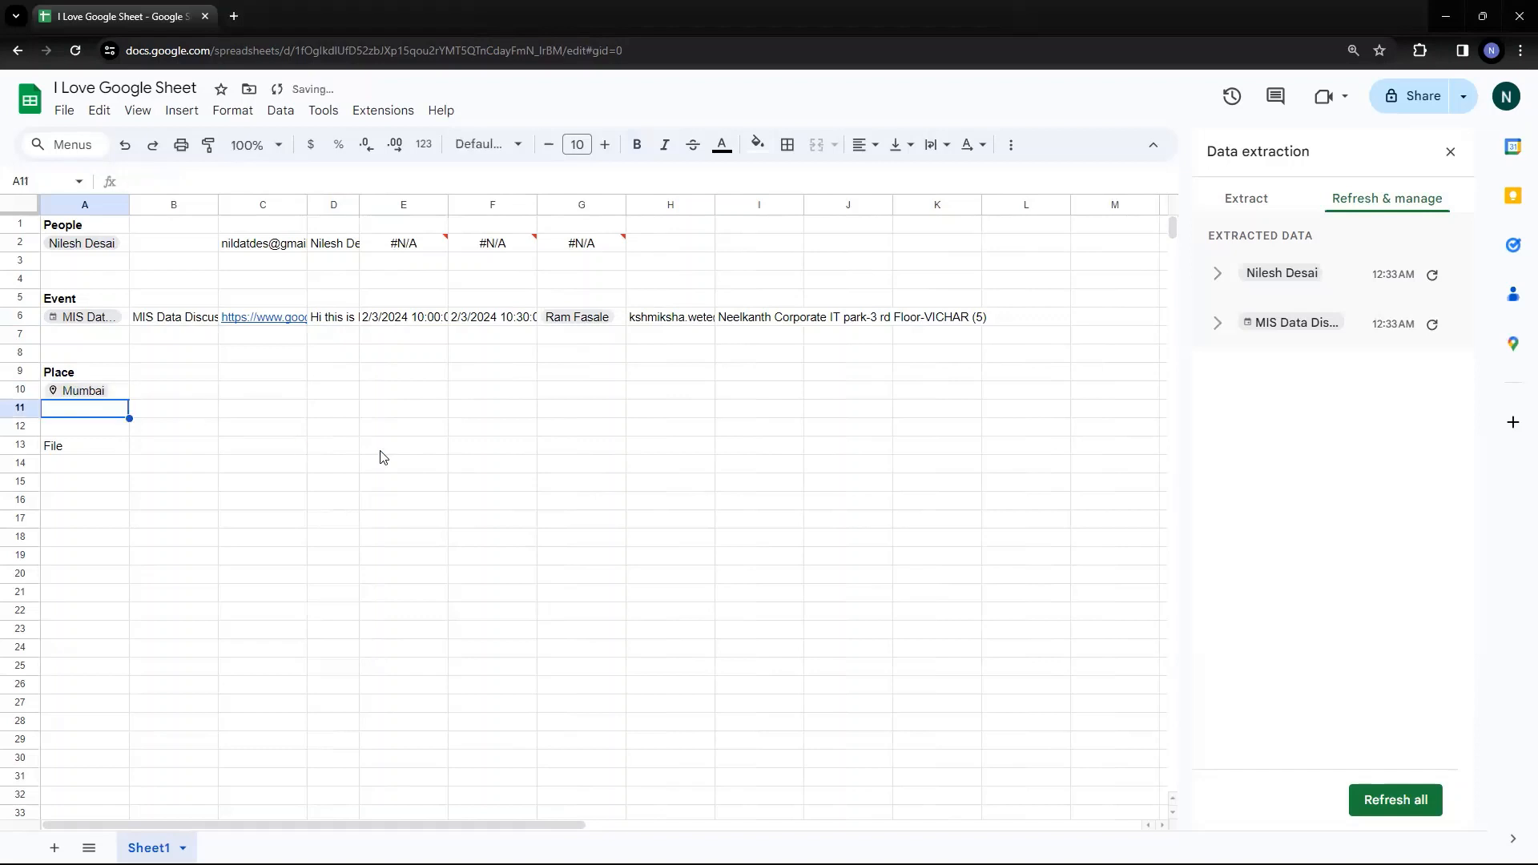
Step: Insert a place smart chip for Pune, Maharashtra, India in cell A11, searching for Pune
text(@Pune)
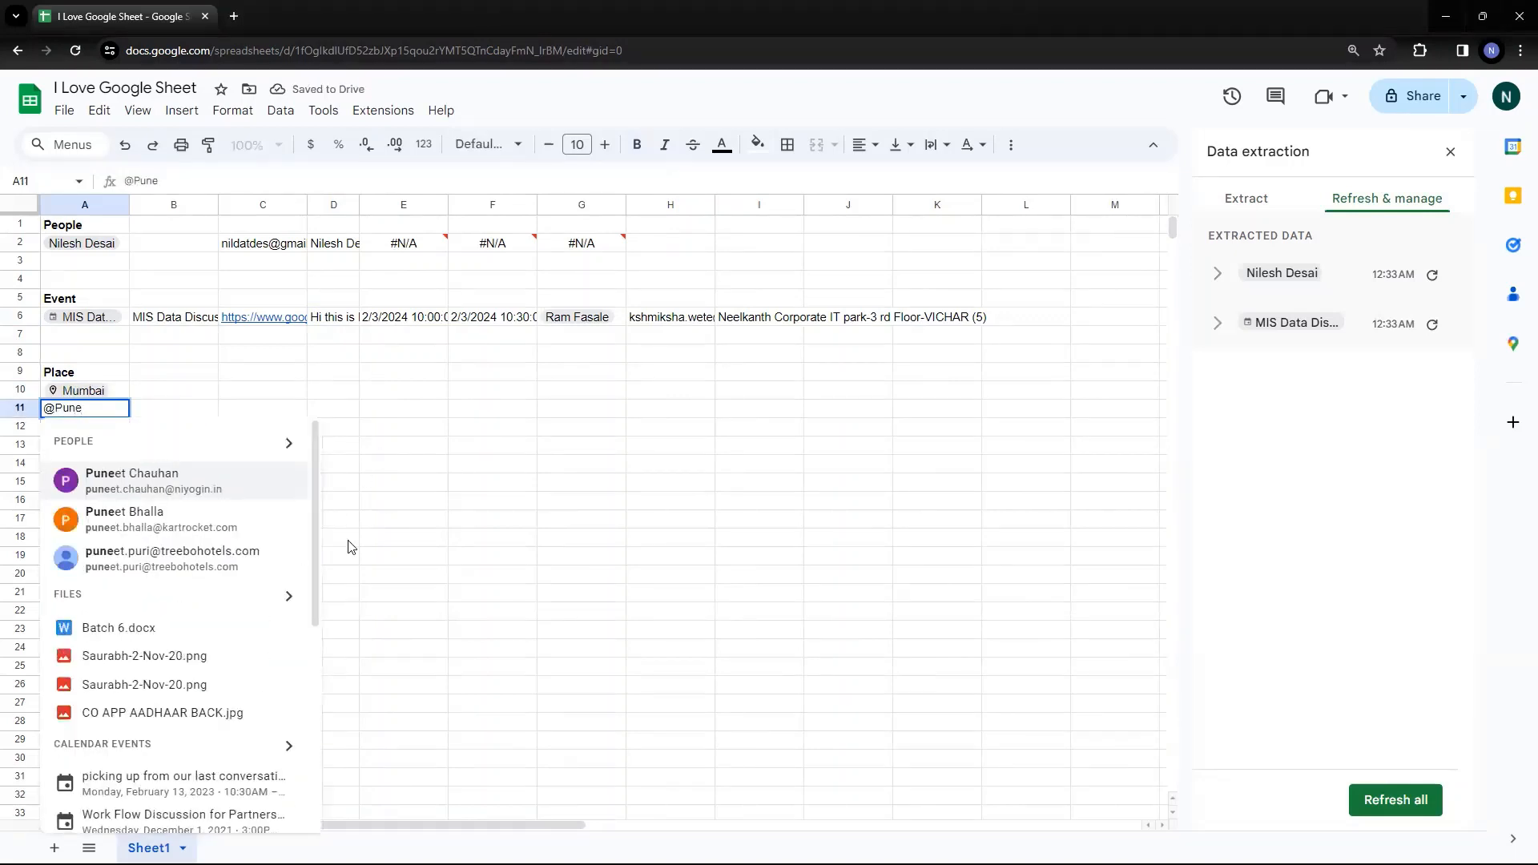
scroll(240, 622, down, 3)
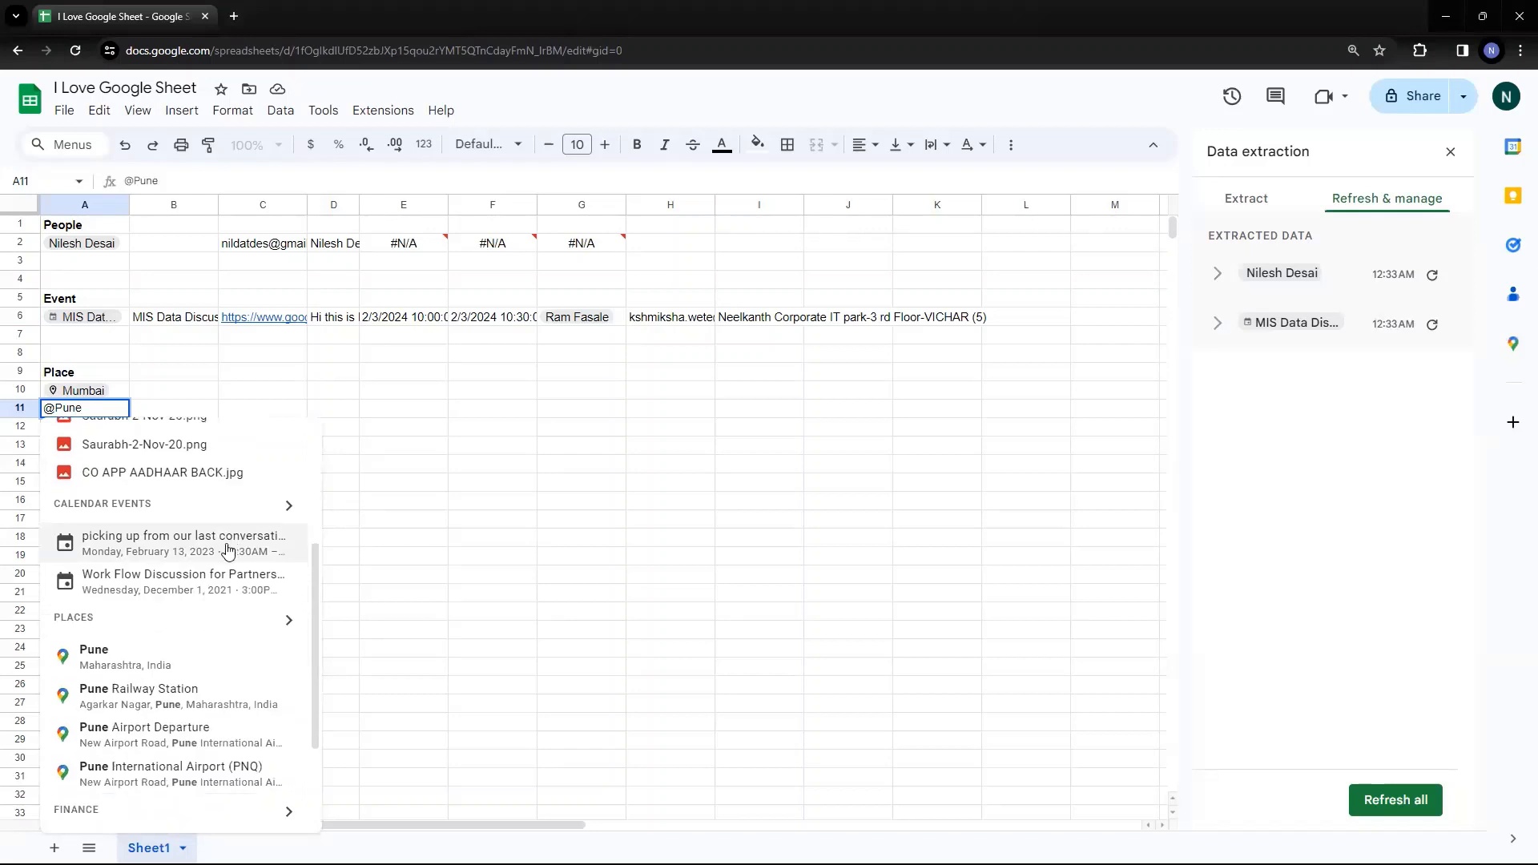
click(202, 665)
click(344, 500)
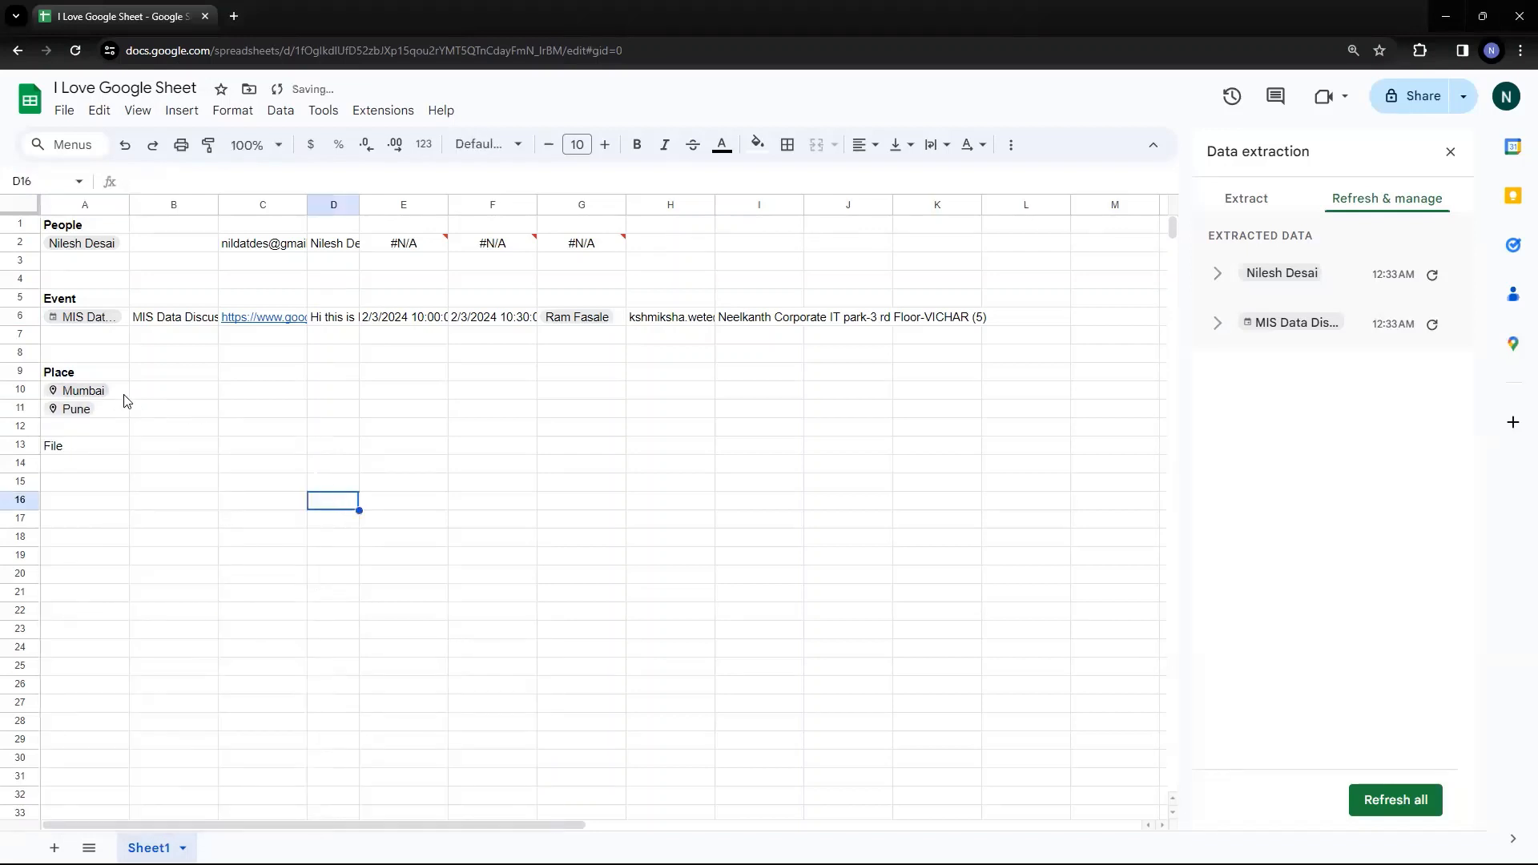
Step: Try to extract data from the place chips in A10:A11, and close data extraction
click(124, 394)
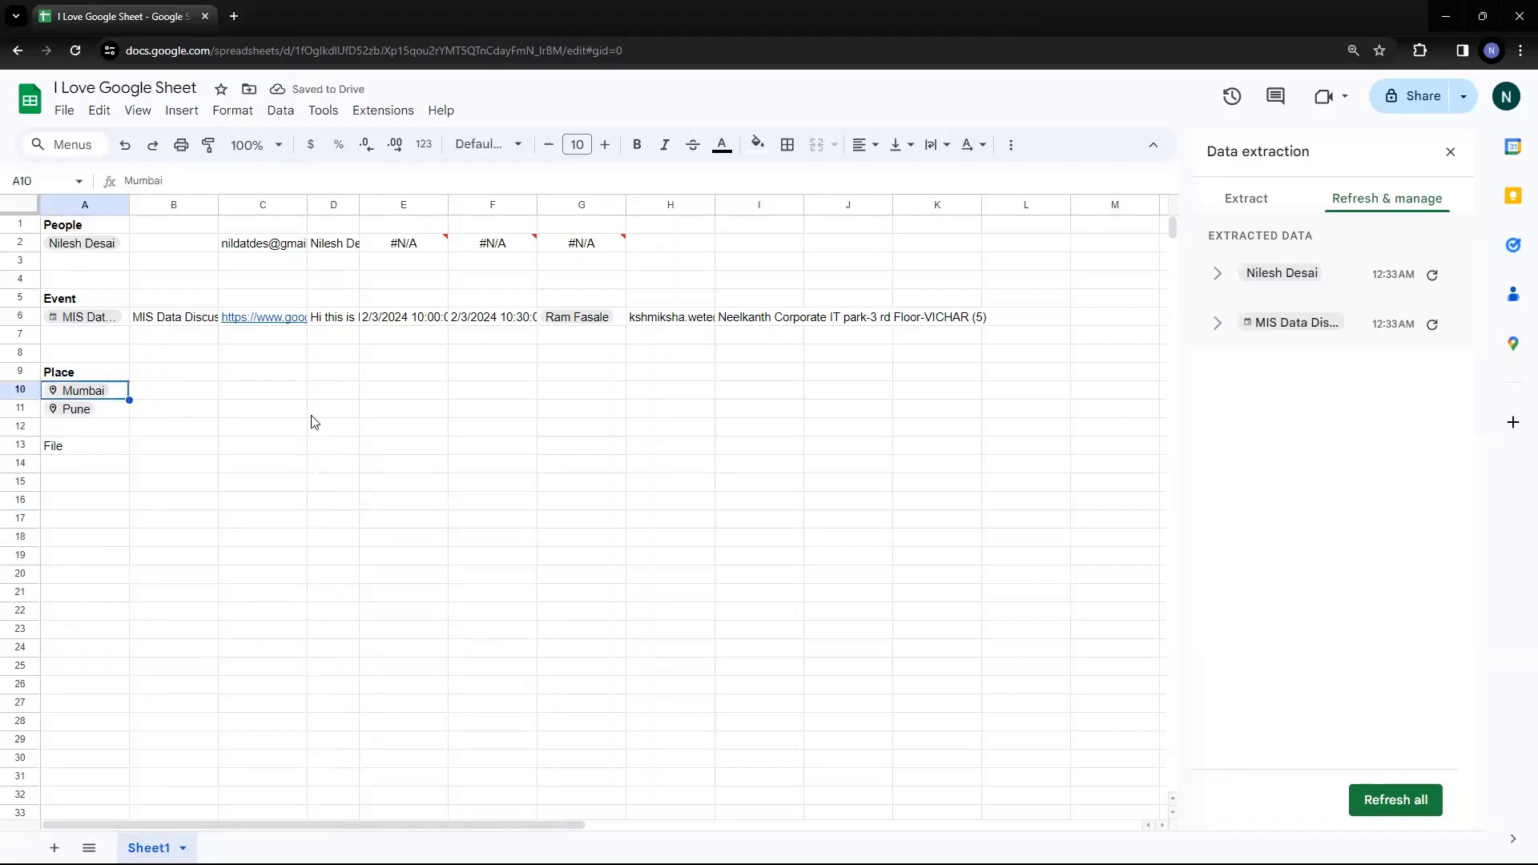
key(shift+Down)
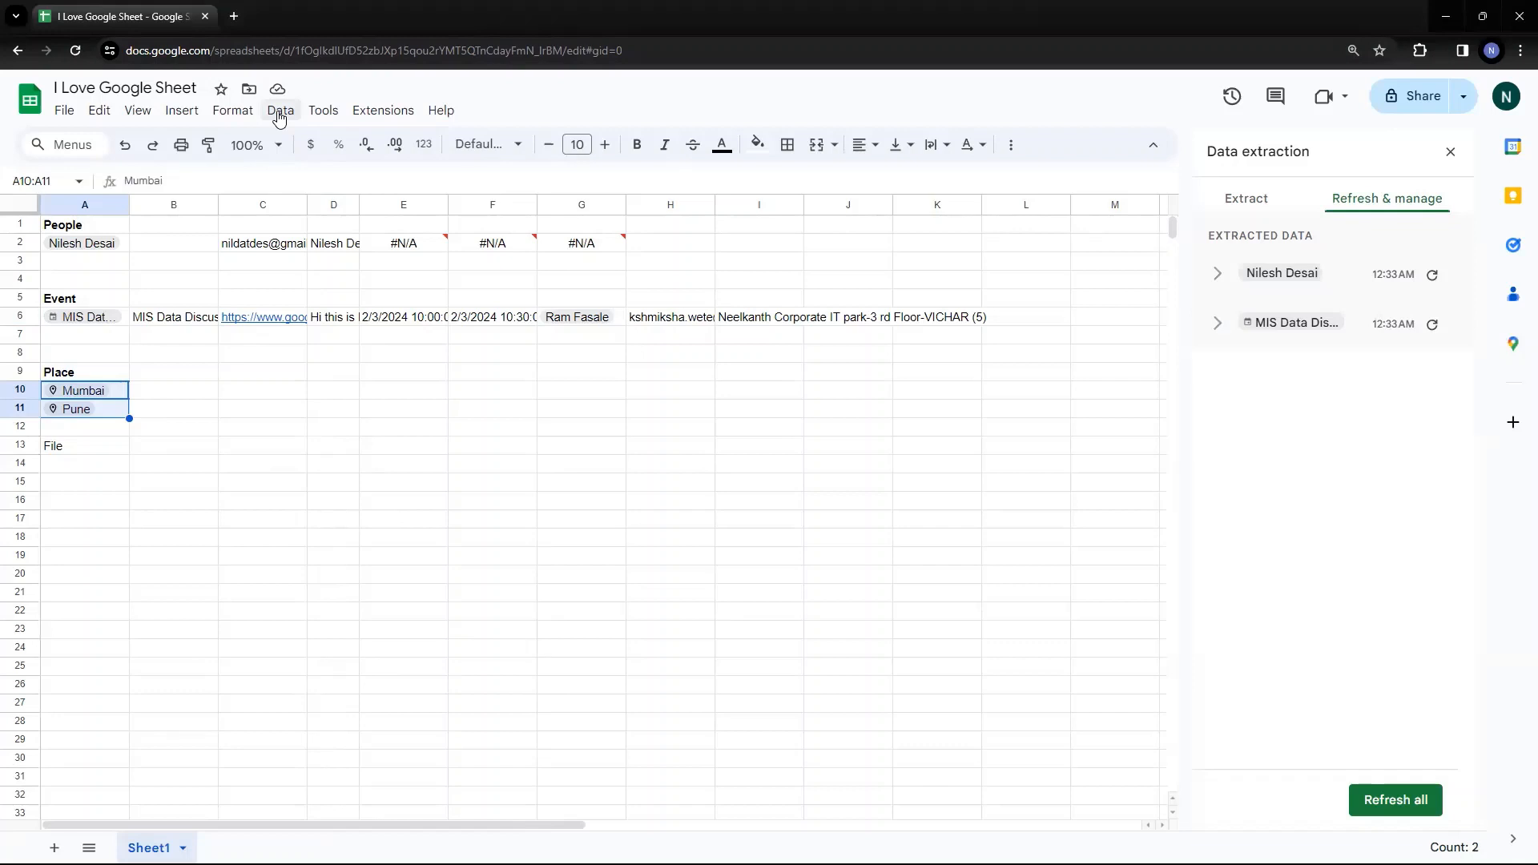
click(279, 117)
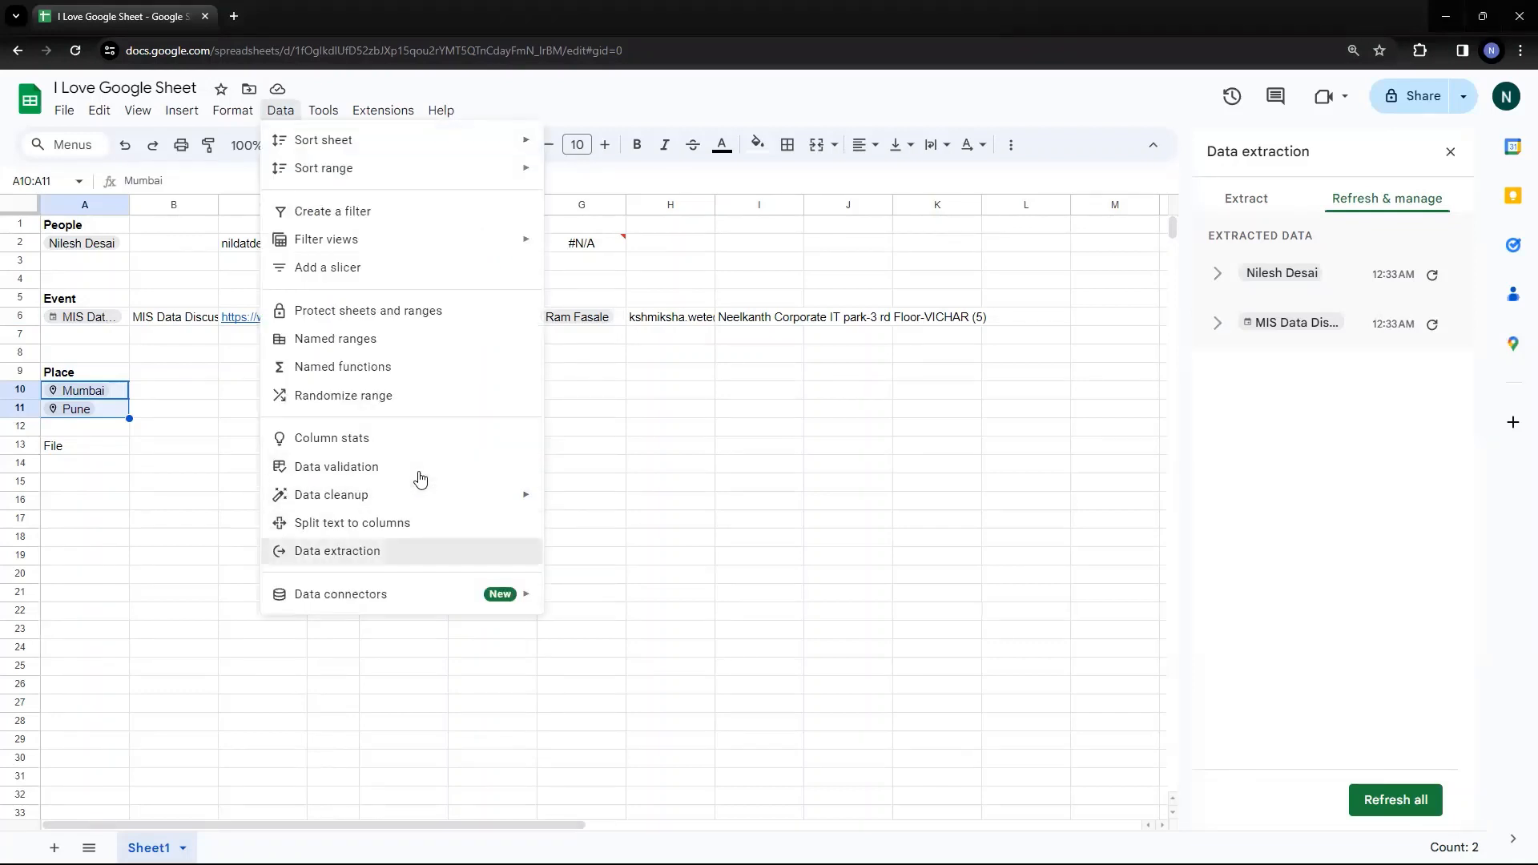
key(Return)
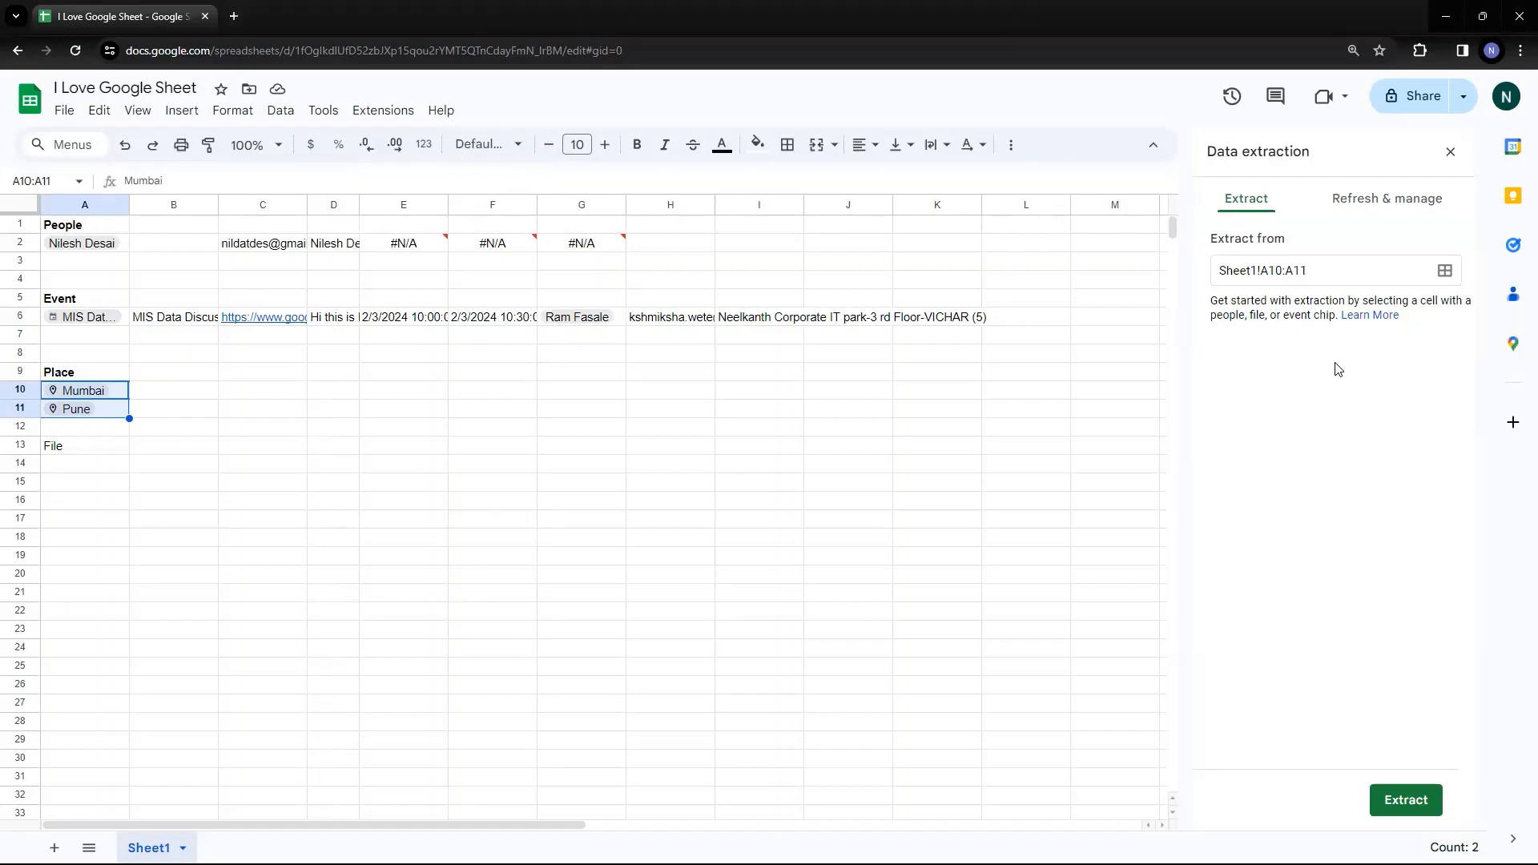
click(1405, 799)
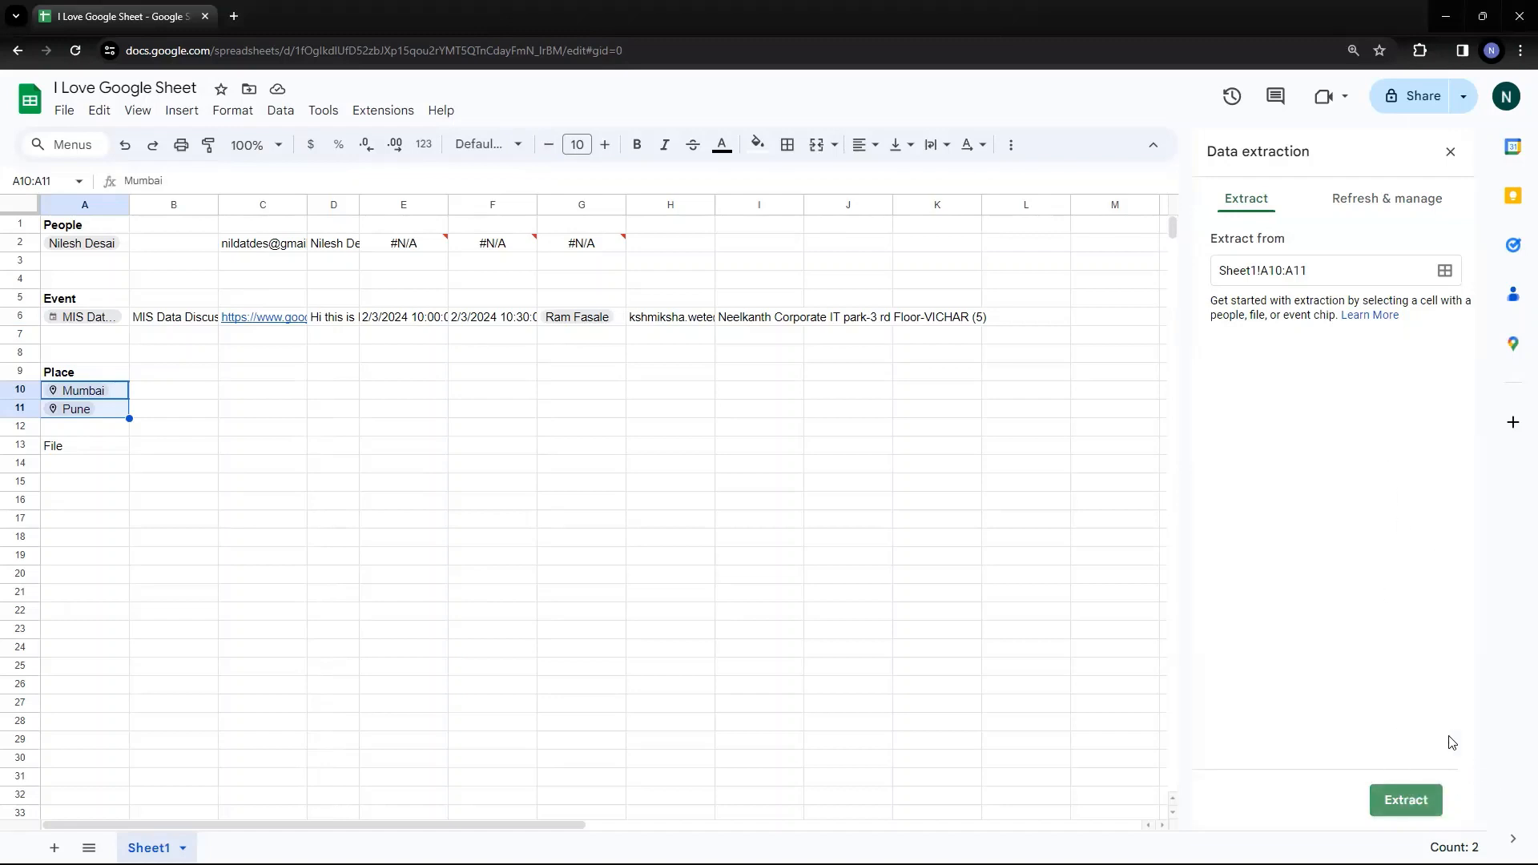
click(225, 397)
key(Left)
key(Left)
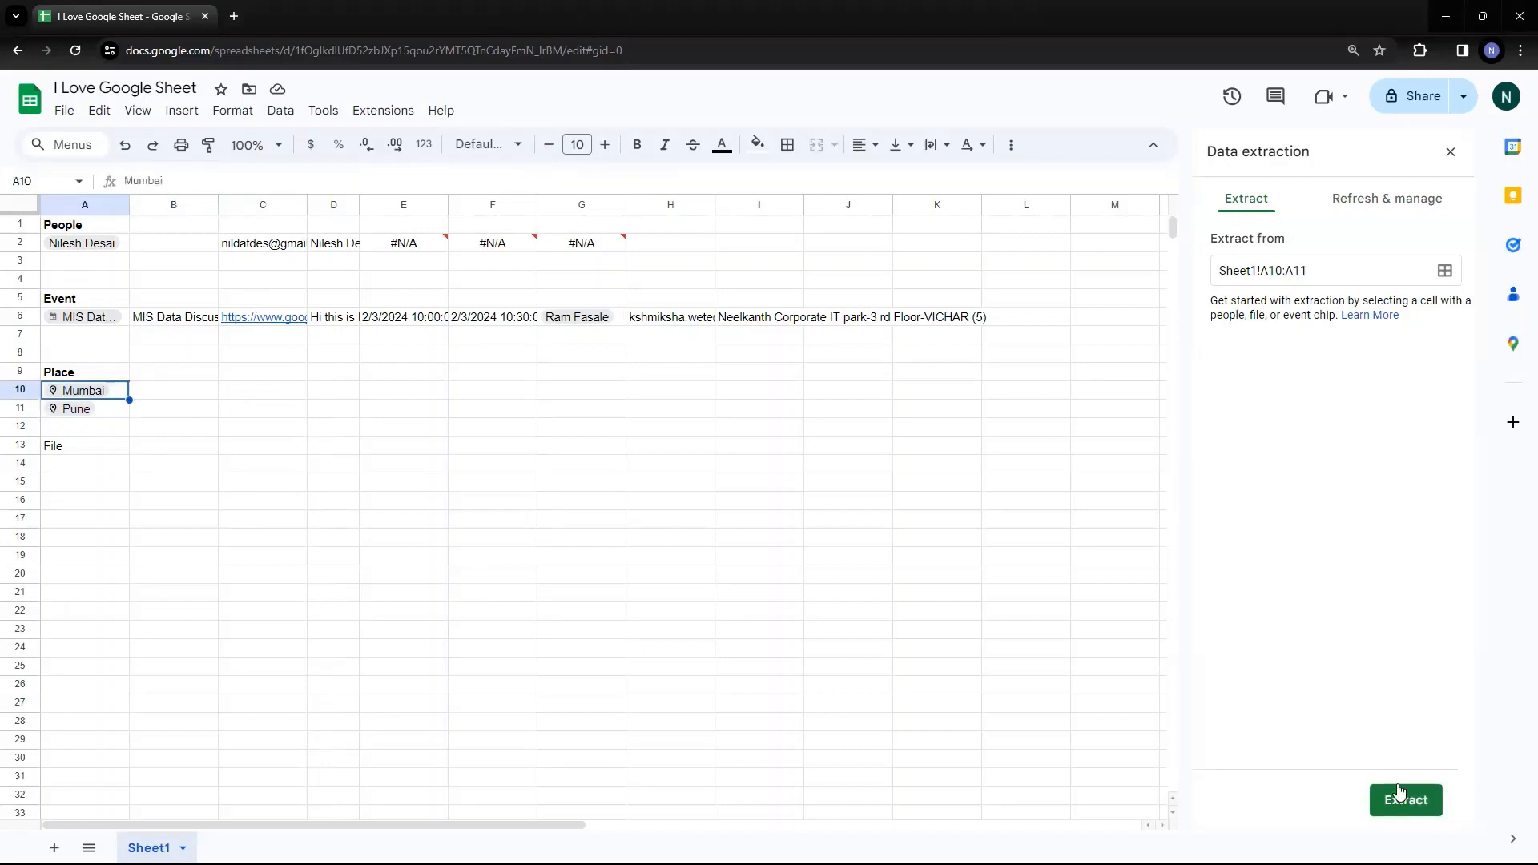
click(1450, 152)
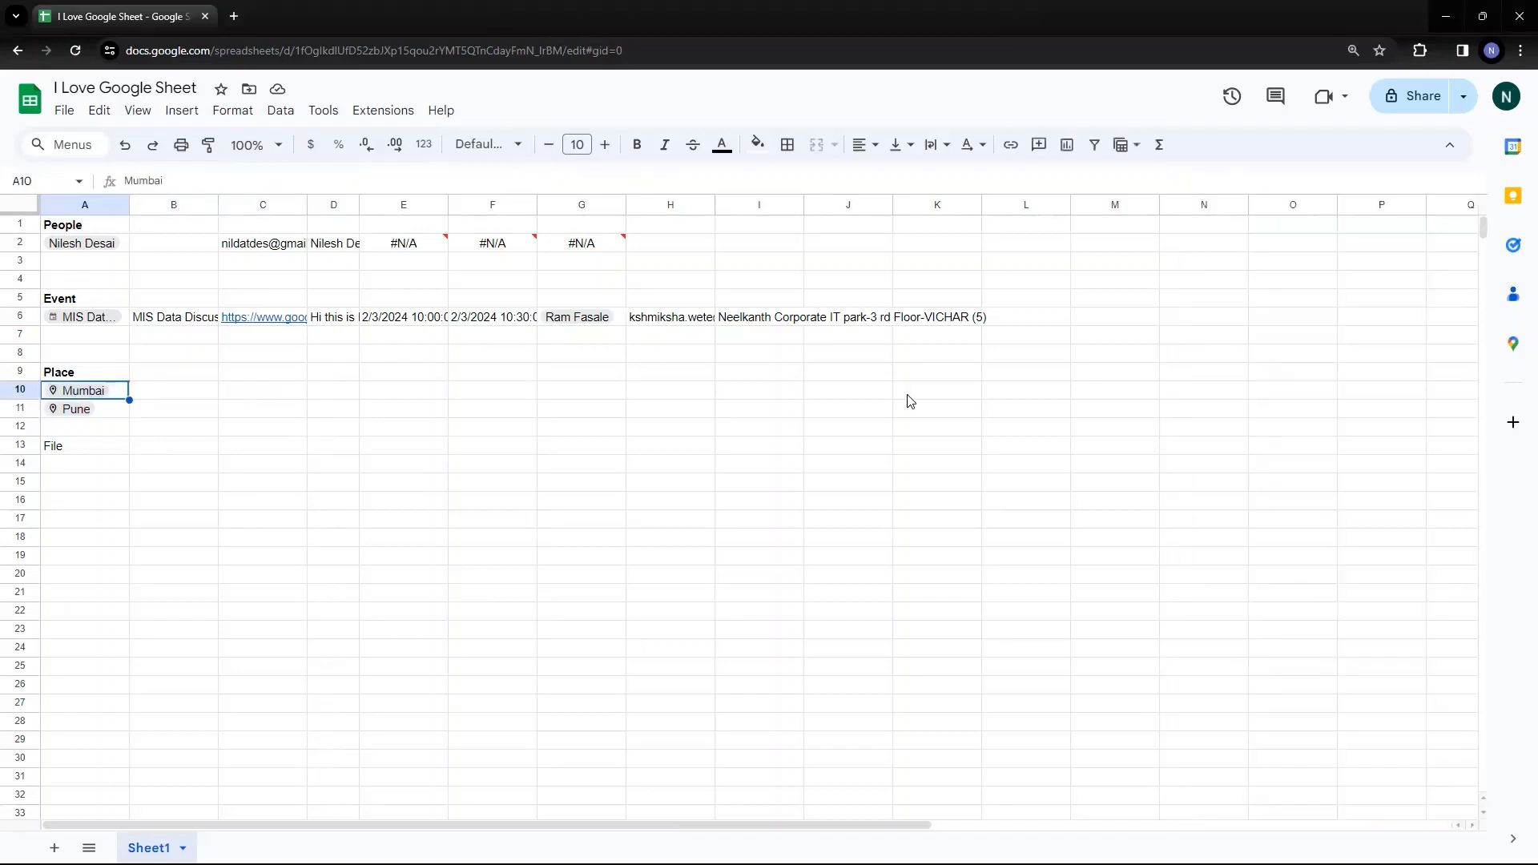
Step: Preview the Mumbai place chip and check the data extraction options for A10 alone
mouse_move(90, 398)
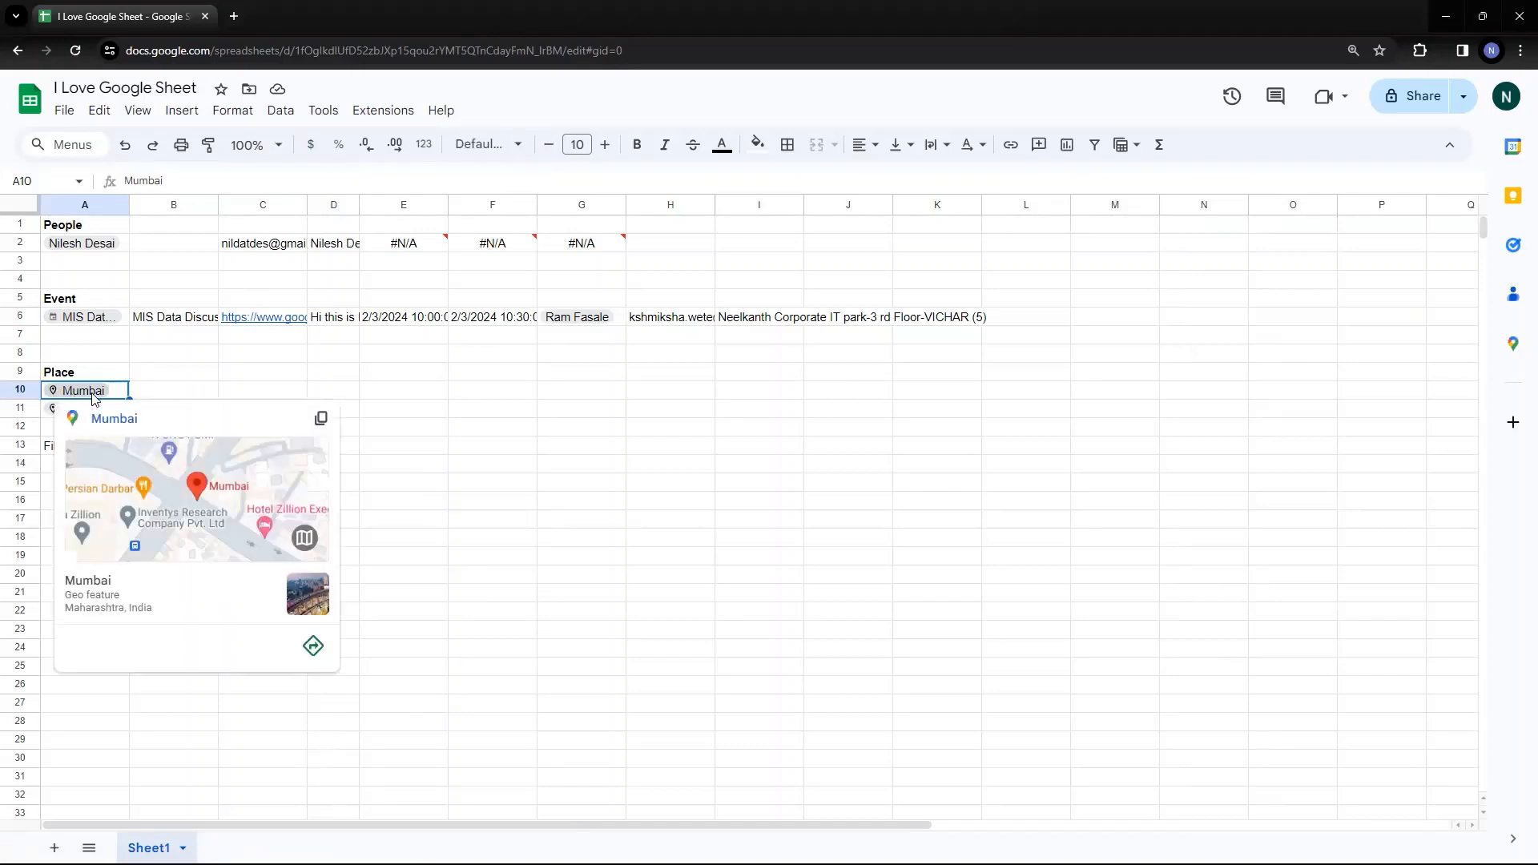
click(280, 110)
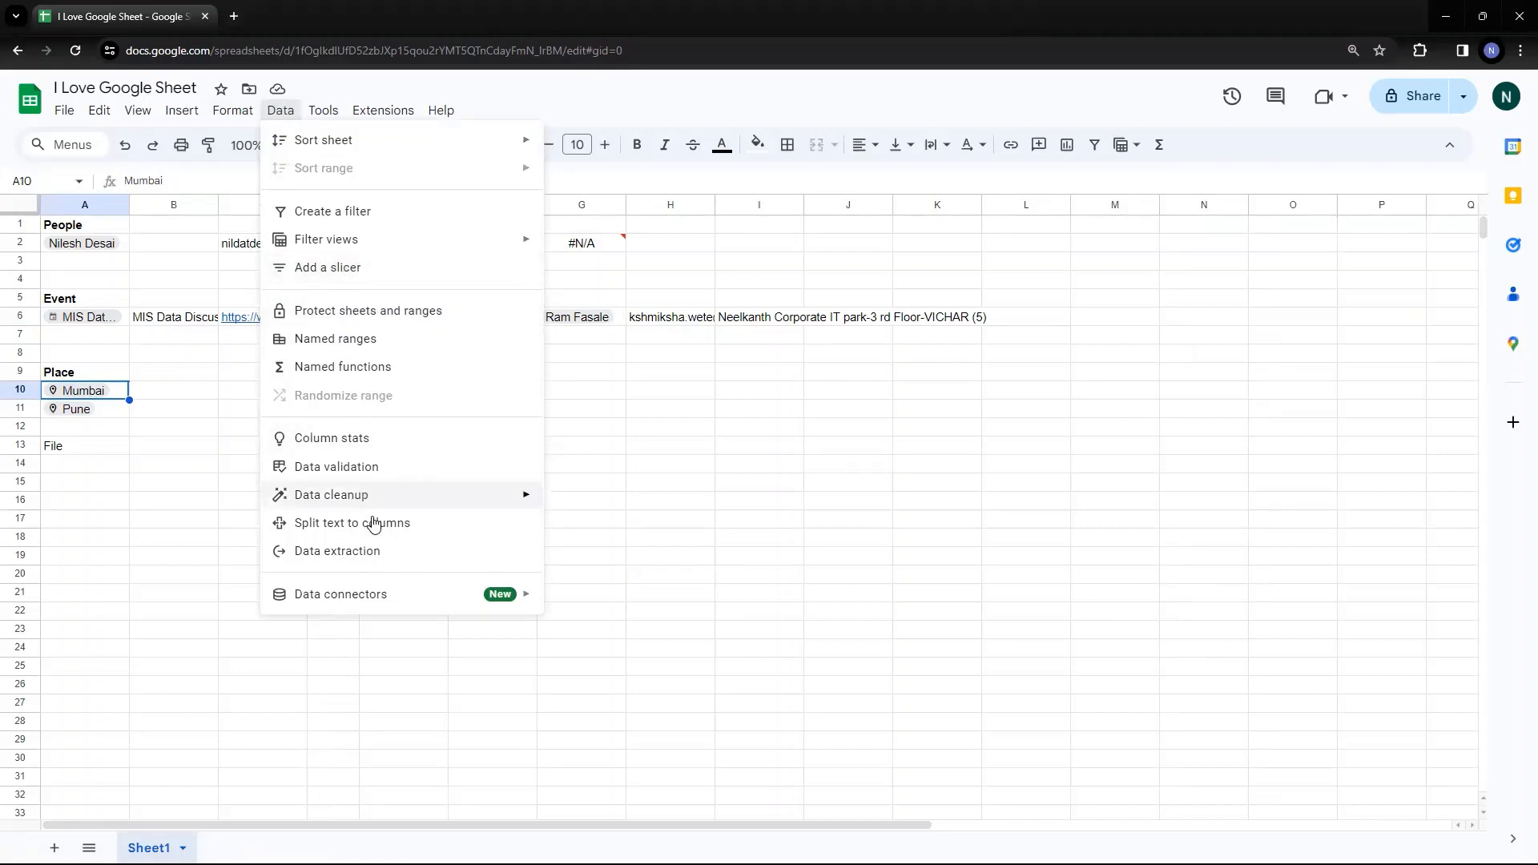
click(376, 551)
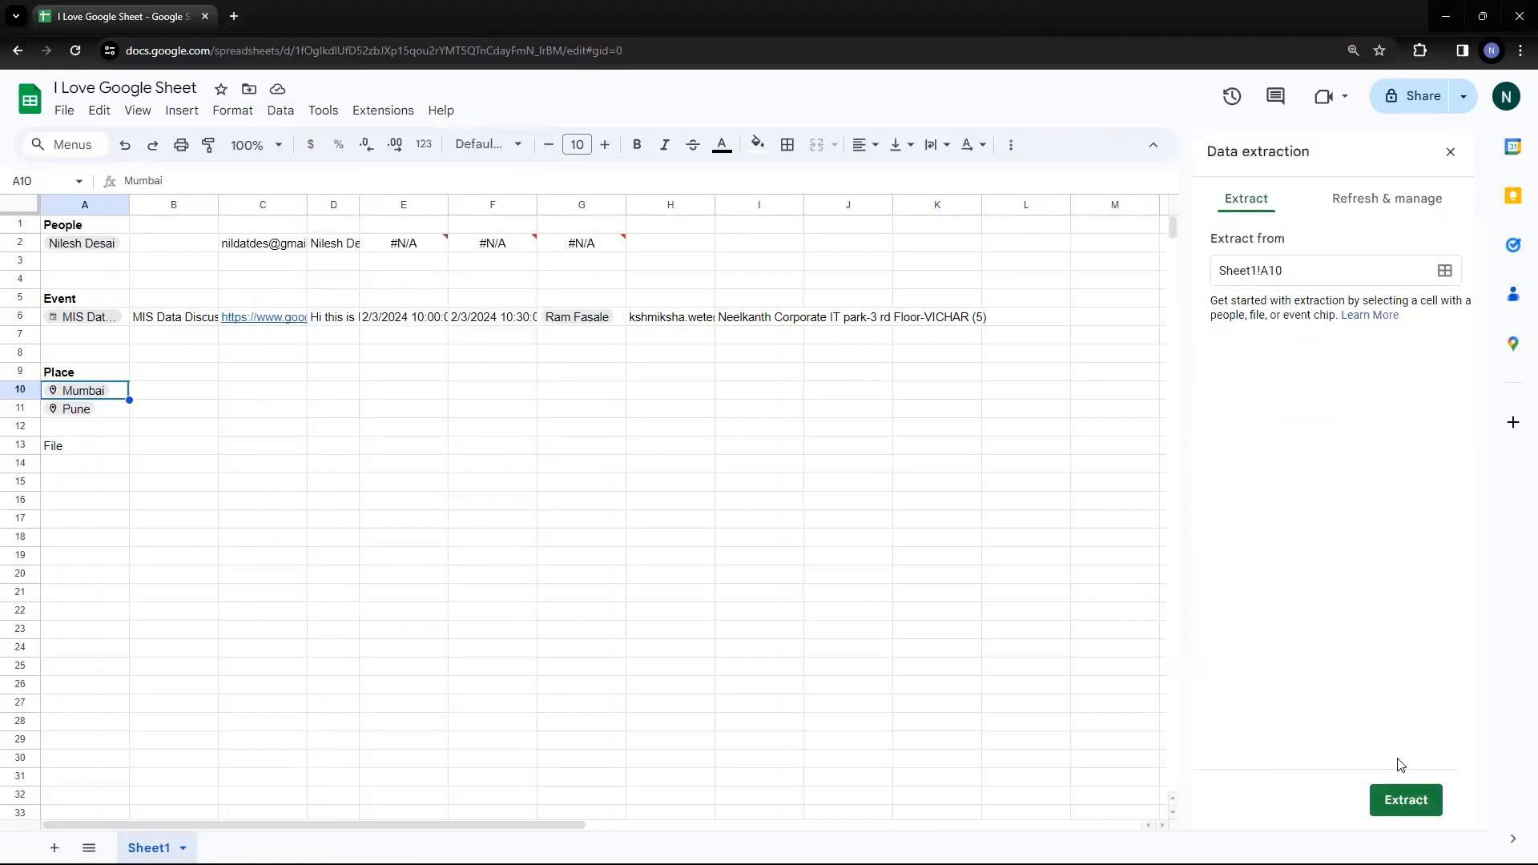
click(226, 427)
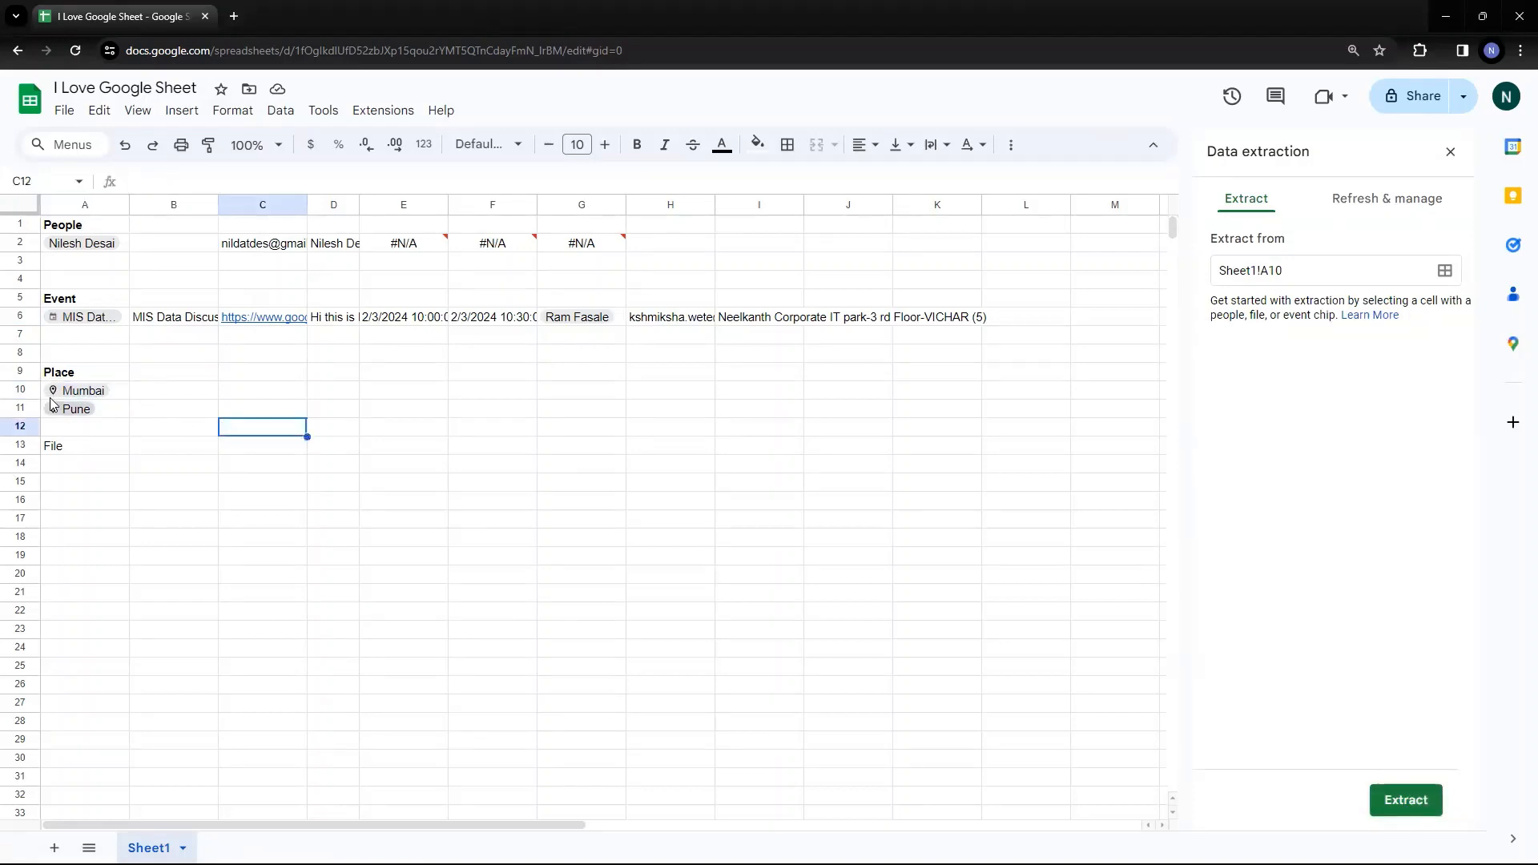
Step: Preview the Mumbai place chip in cell A10 once more and close the preview
click(64, 393)
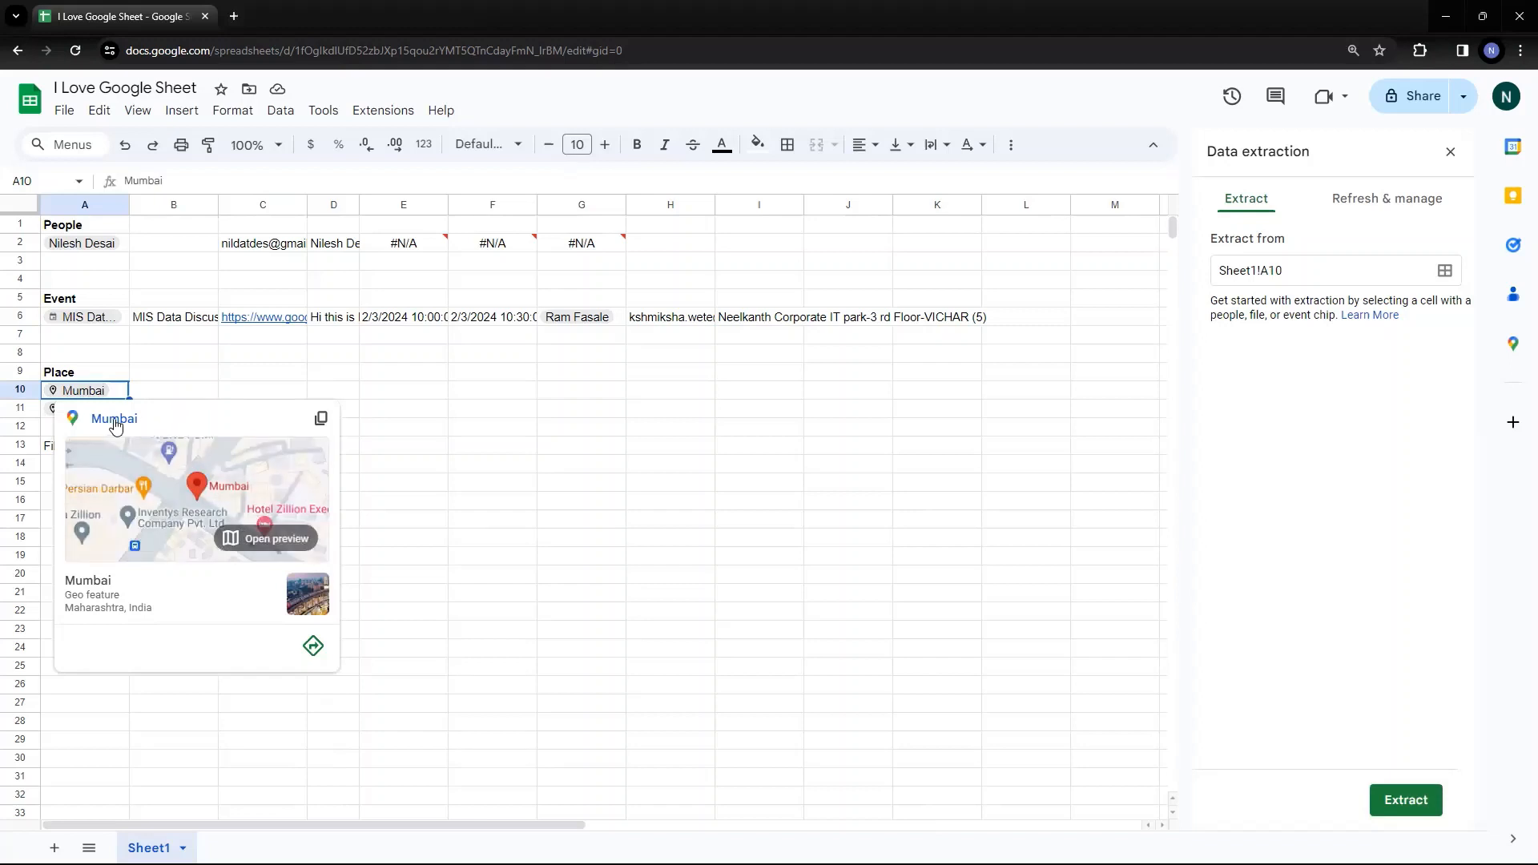
click(603, 375)
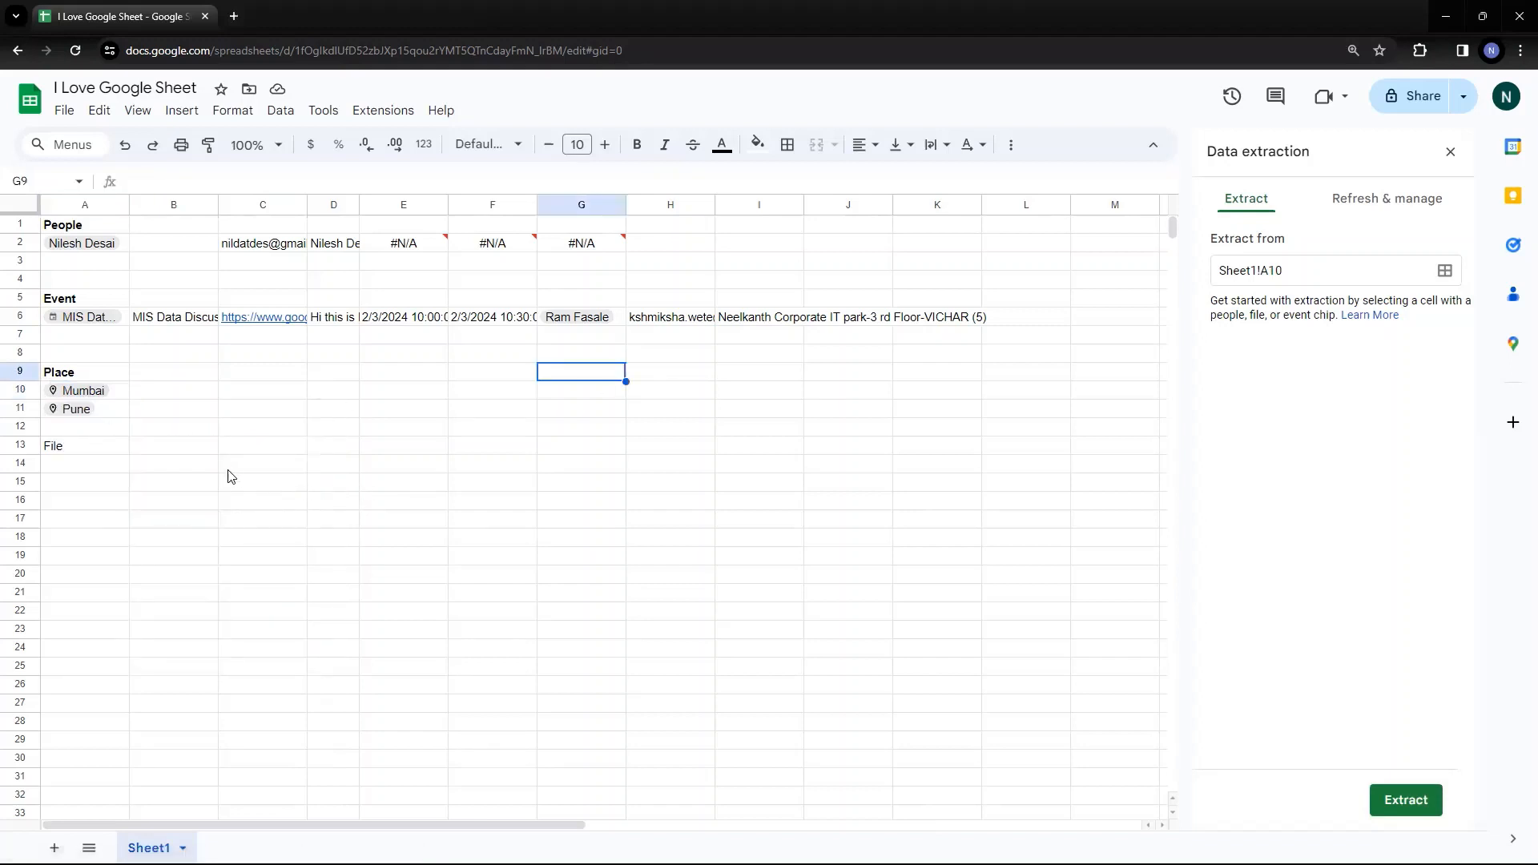
Step: Make the File heading in cell A13 bold
click(164, 452)
key(Left)
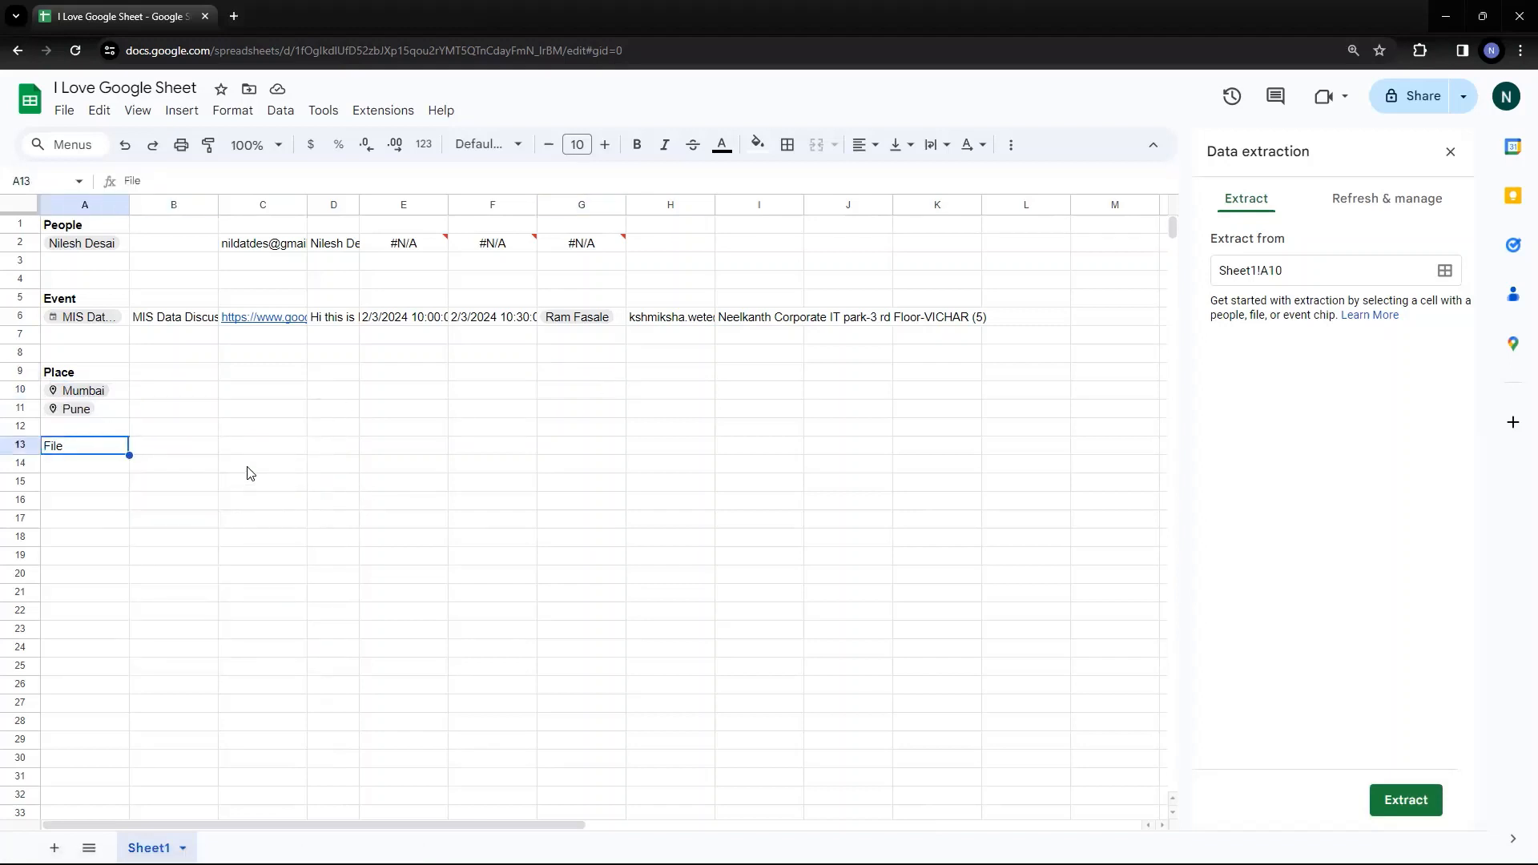
key(ctrl+b)
Step: Look through the smart chip suggestions for cell A14 from people and files down to media, without inserting a chip
key(Down)
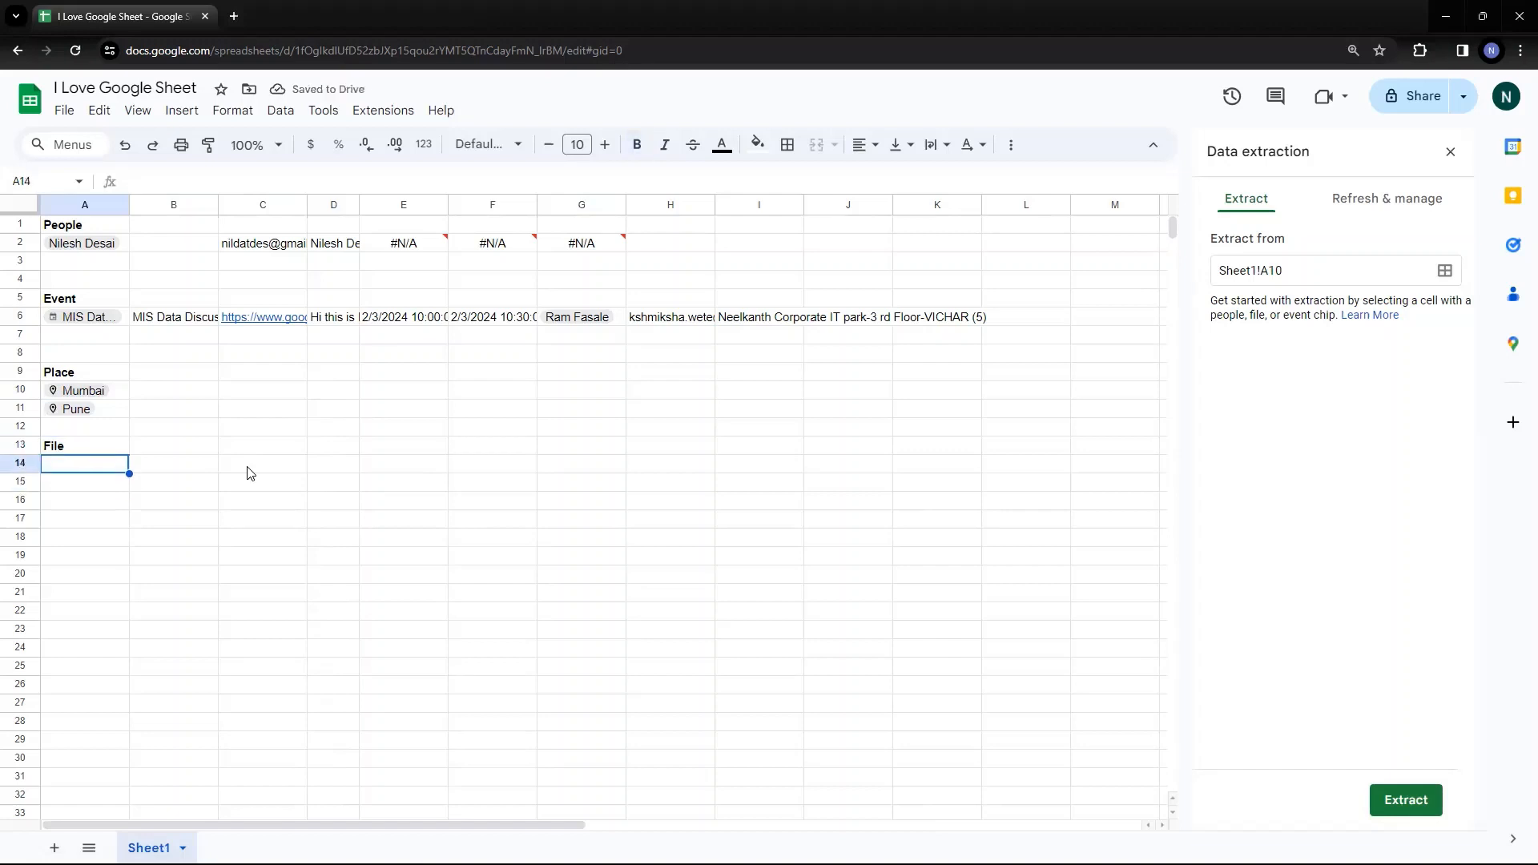
text(@)
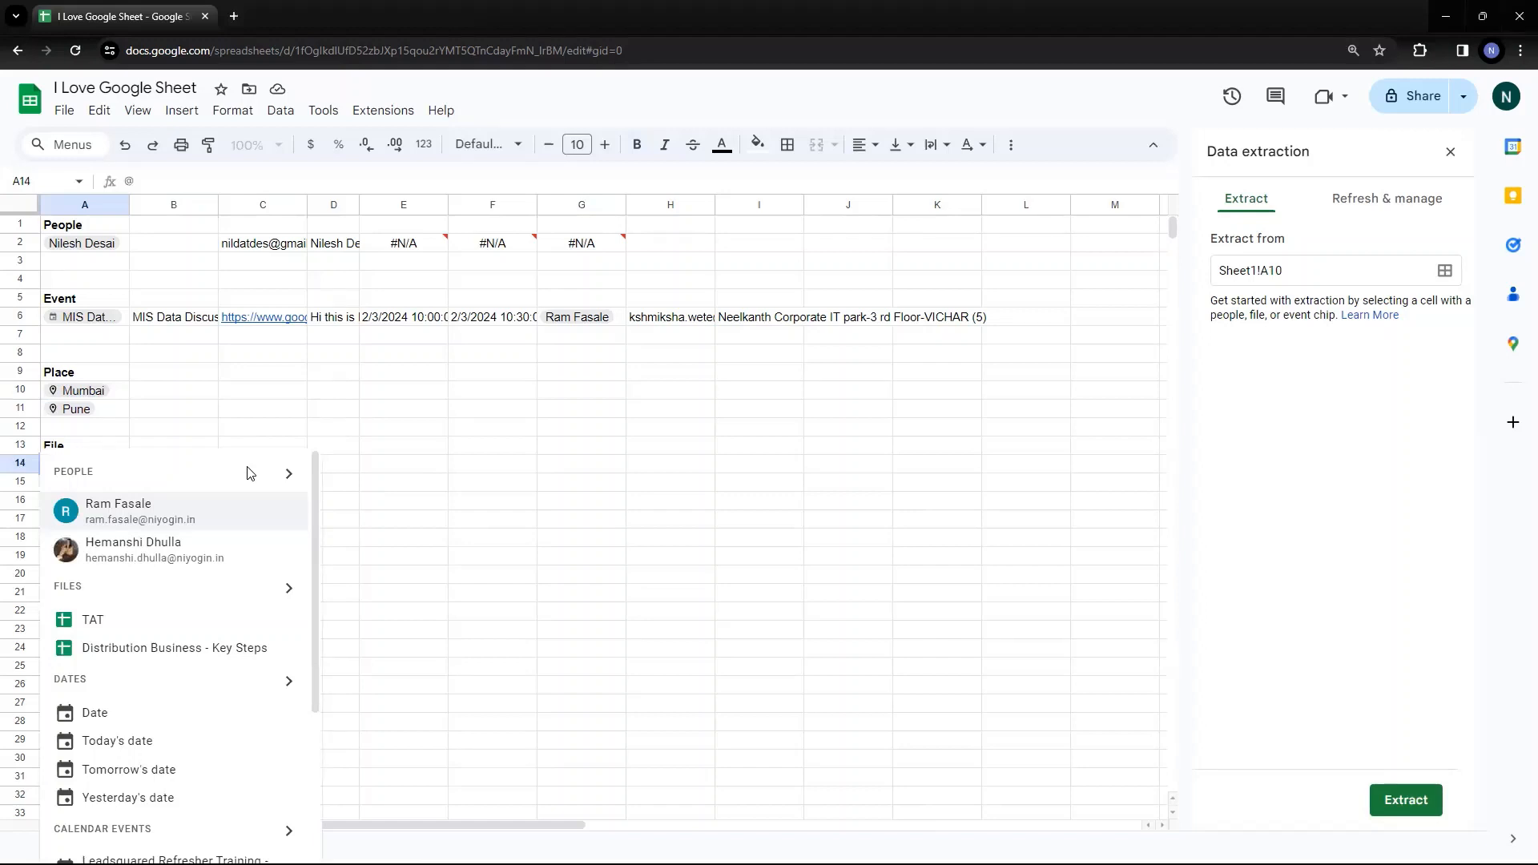
key(Down)
key(Down)
key(Down)
key(Down)
key(Down)
key(Down)
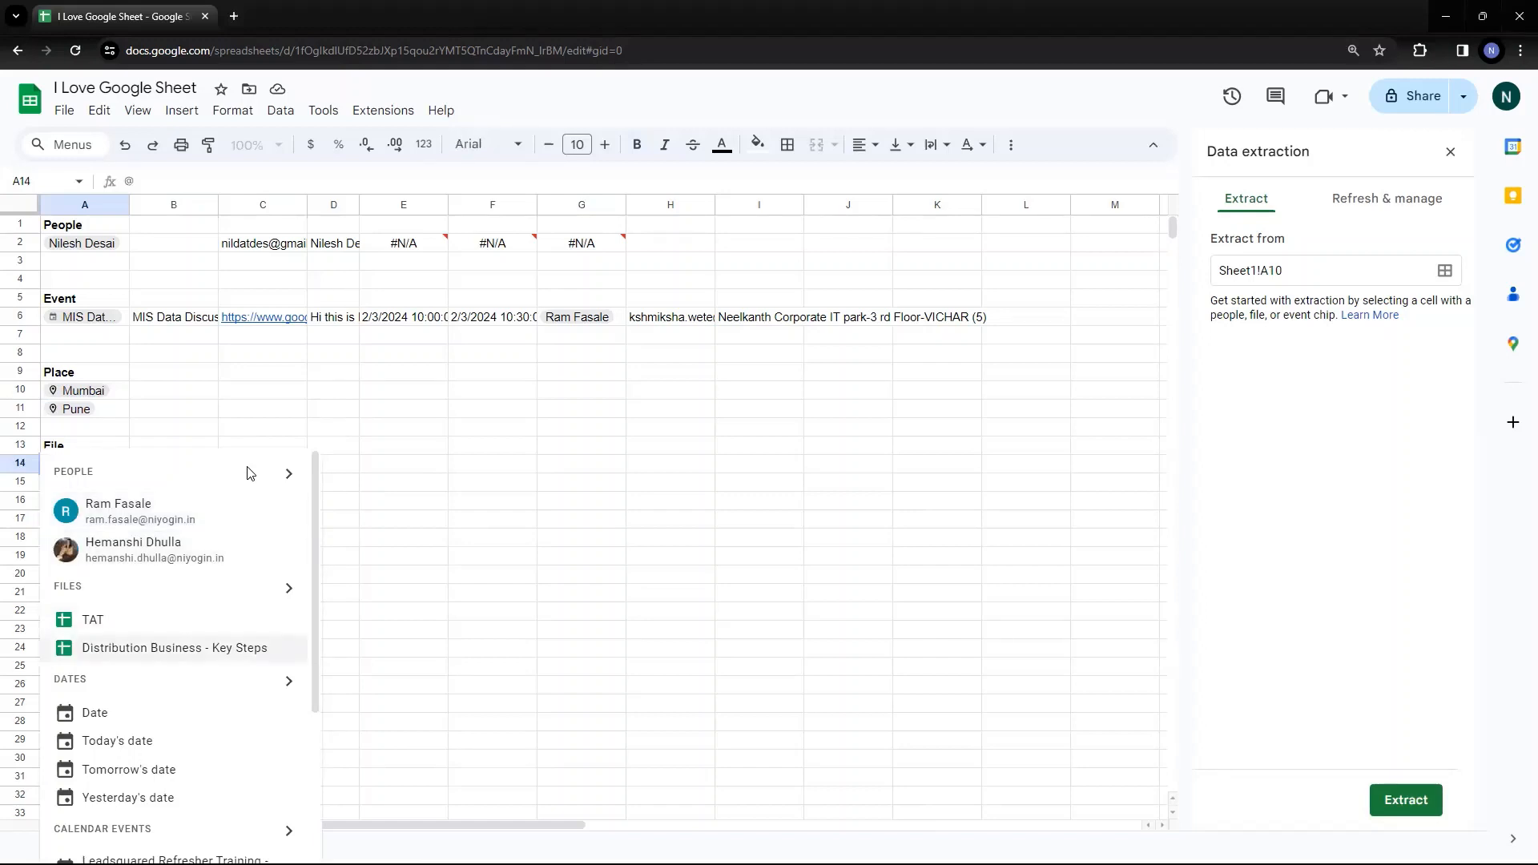
key(Up)
key(Up)
key(Up)
key(Up)
key(Up)
key(Up)
key(Up)
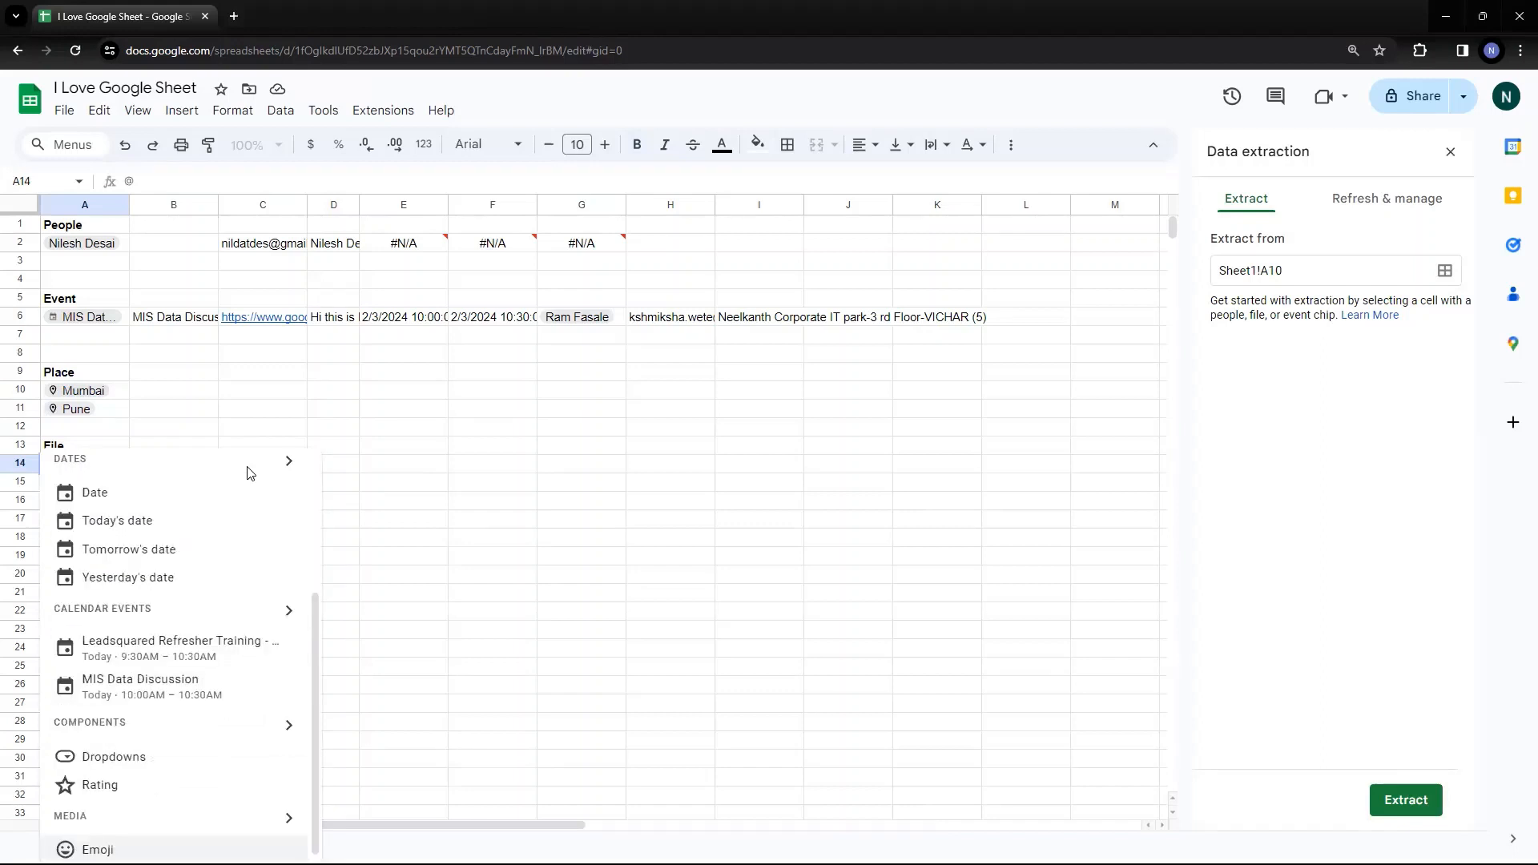
click(229, 414)
click(99, 453)
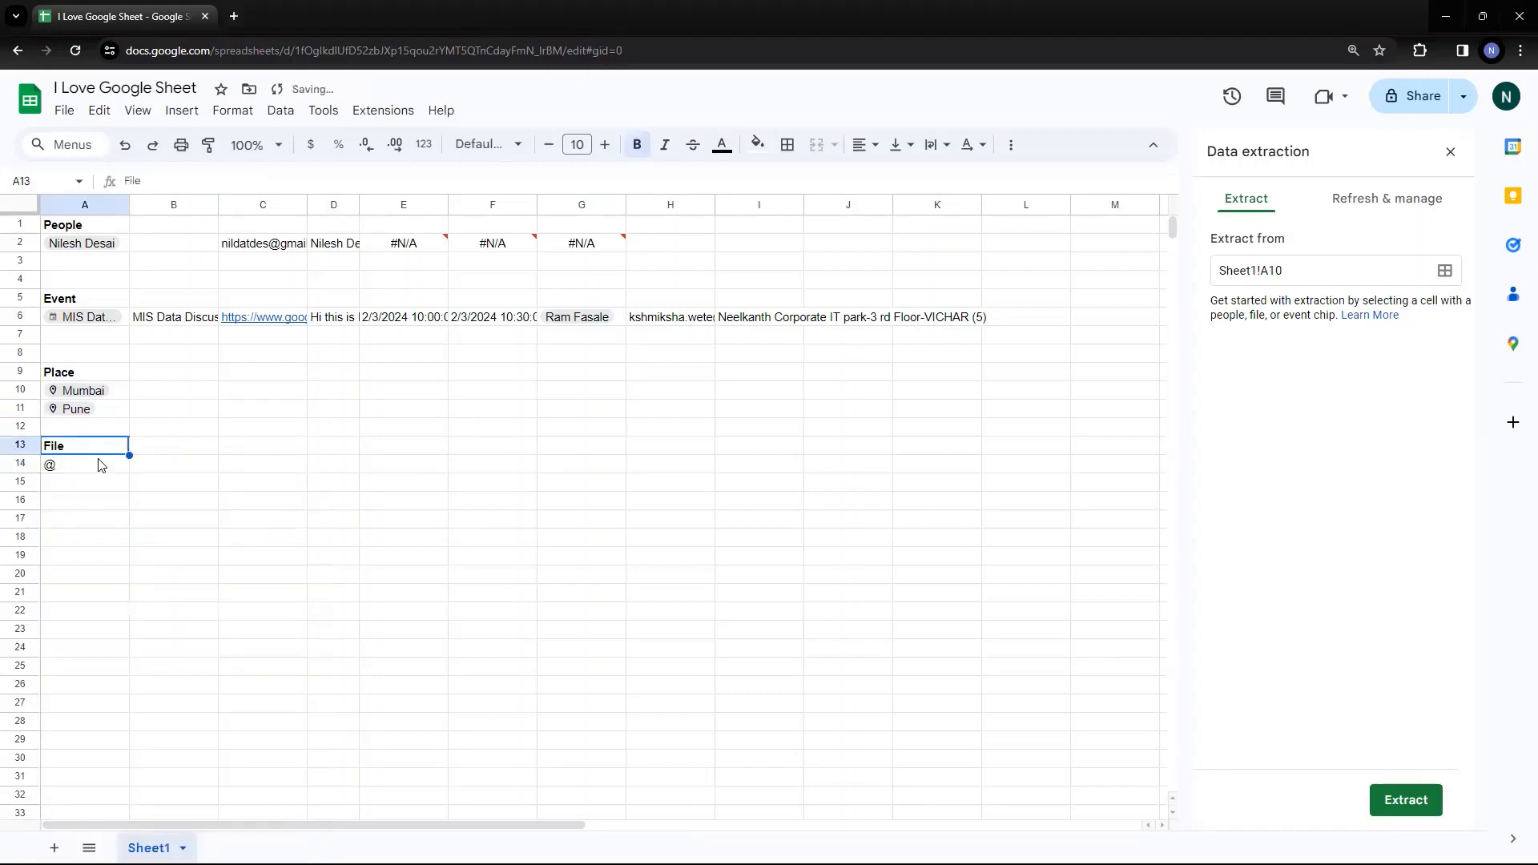
click(99, 467)
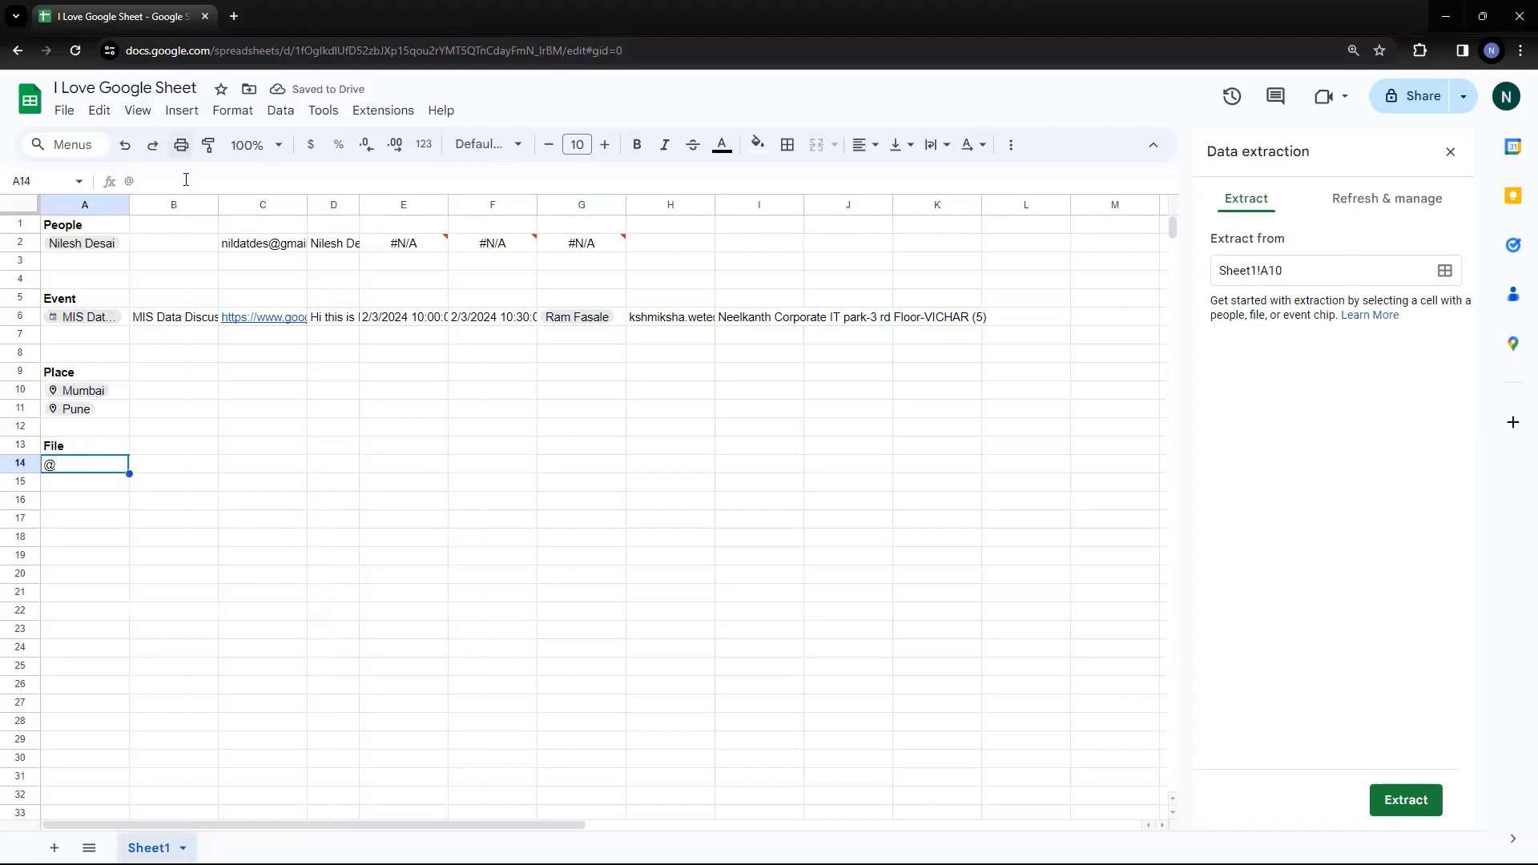
Step: Create a new blank spreadsheet and enter the headers Name in A1 and Designation in B1
mouse_move(134, 146)
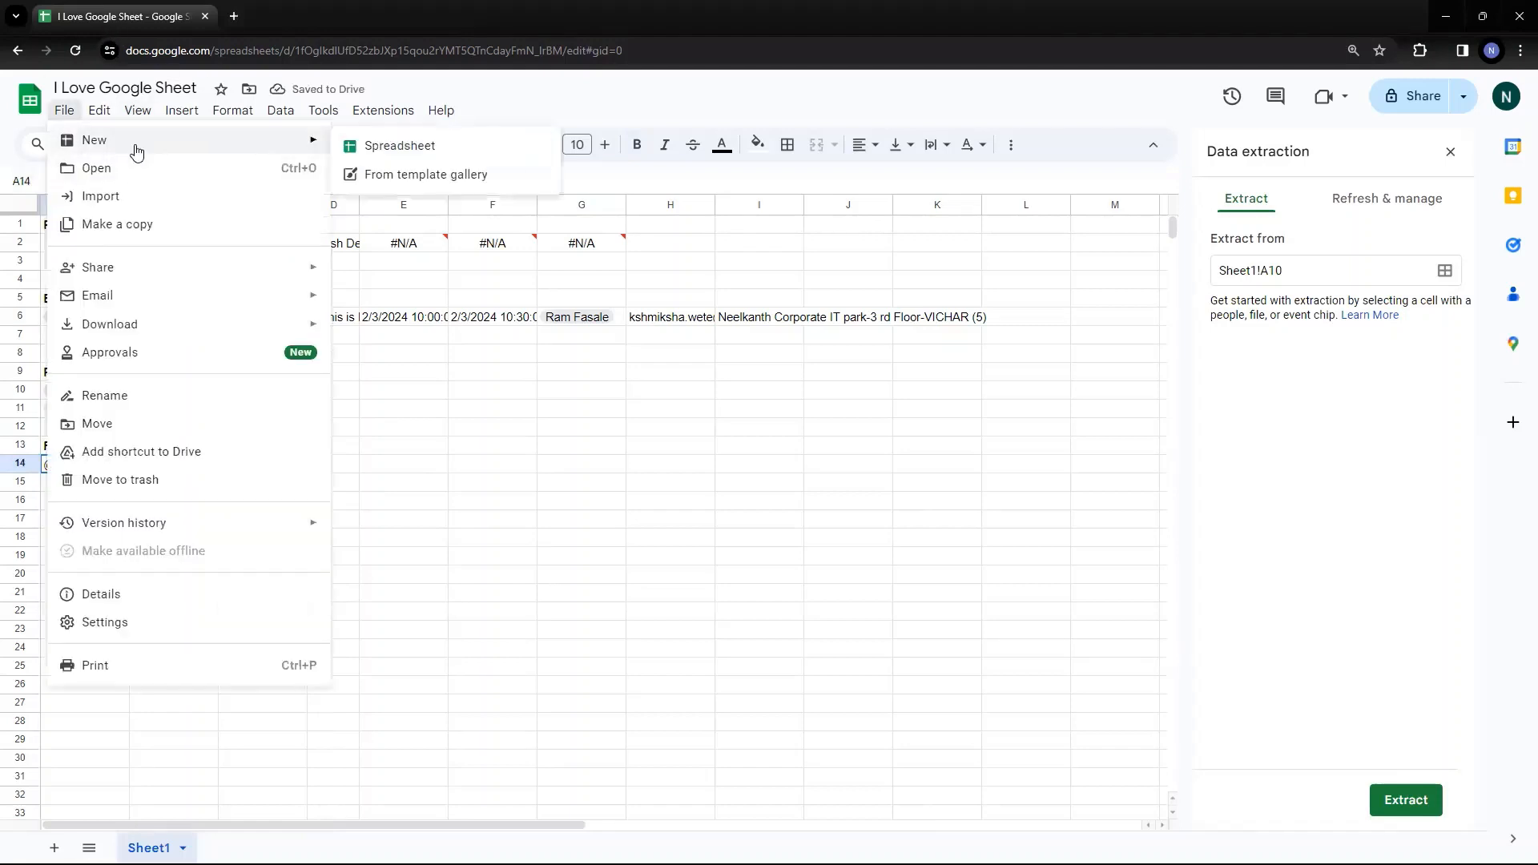
click(408, 158)
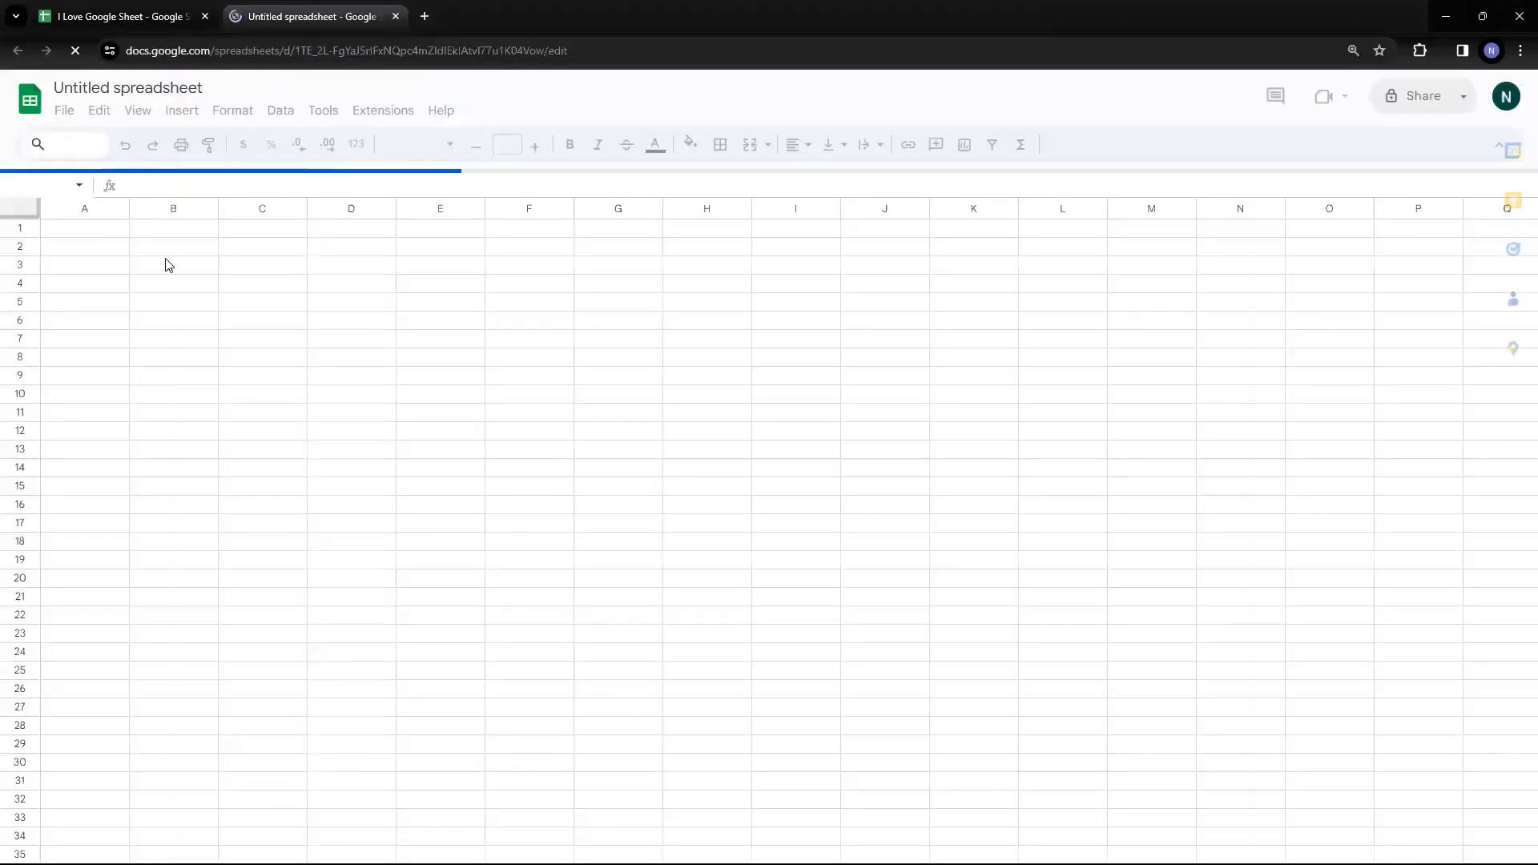
text(Name)
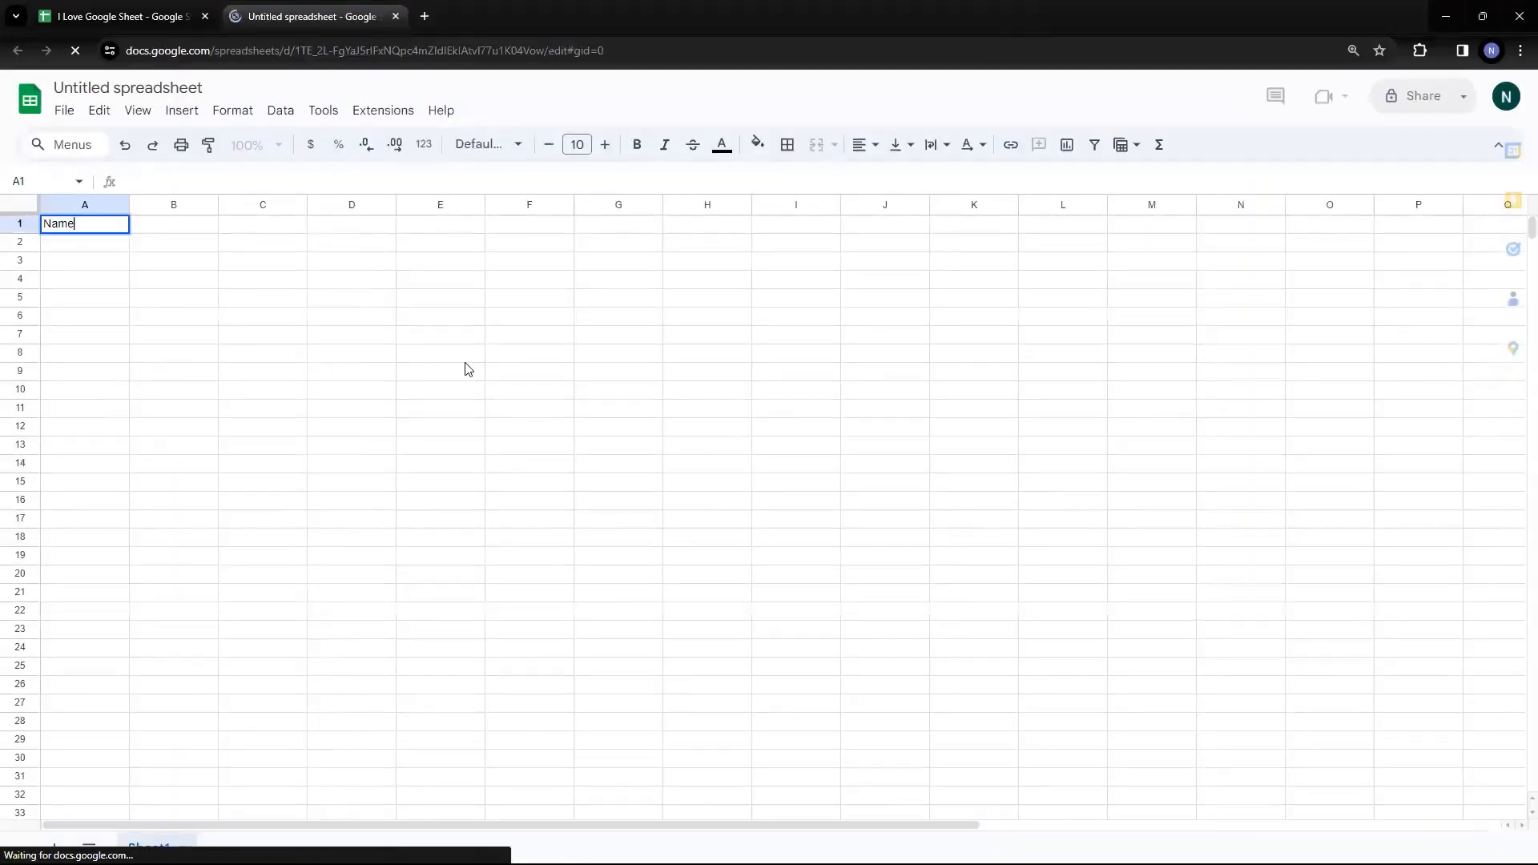
key(Tab)
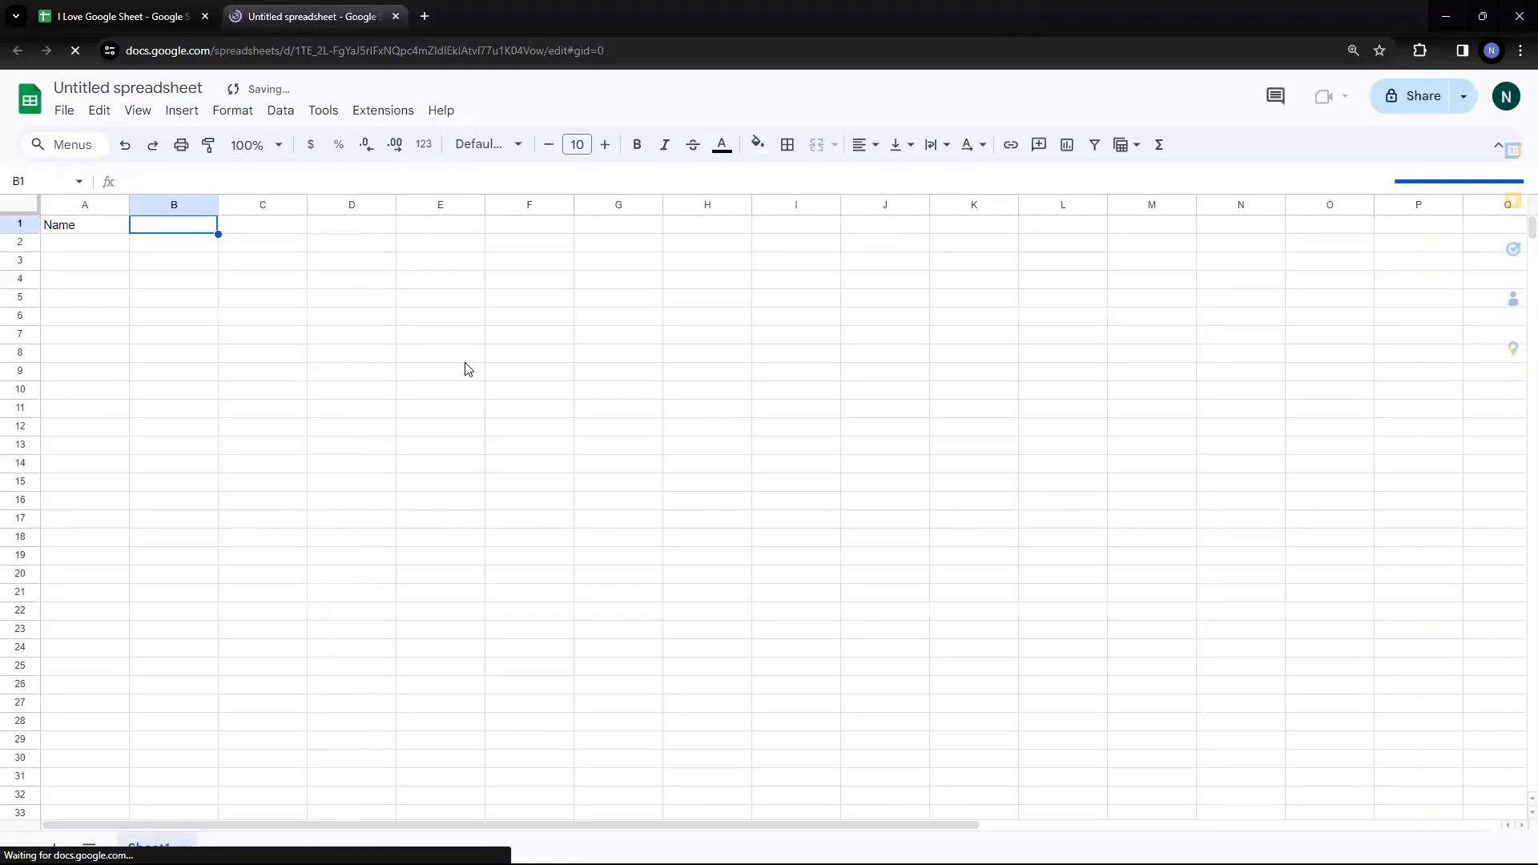
text(Designation)
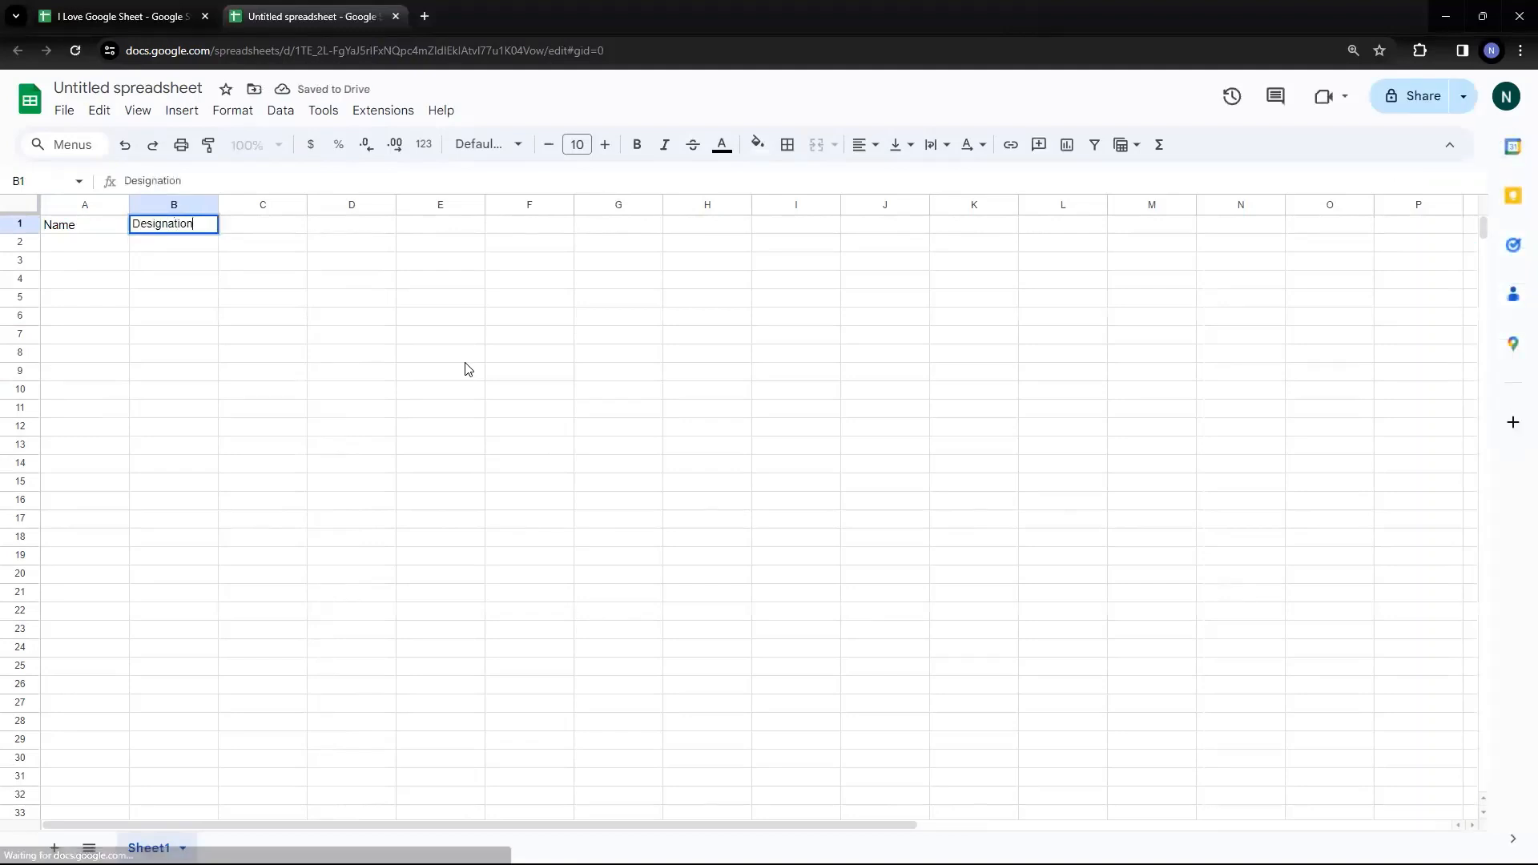
key(Return)
Step: Enter the headers Title in C1 and DOJ in D1
key(Up)
key(Right)
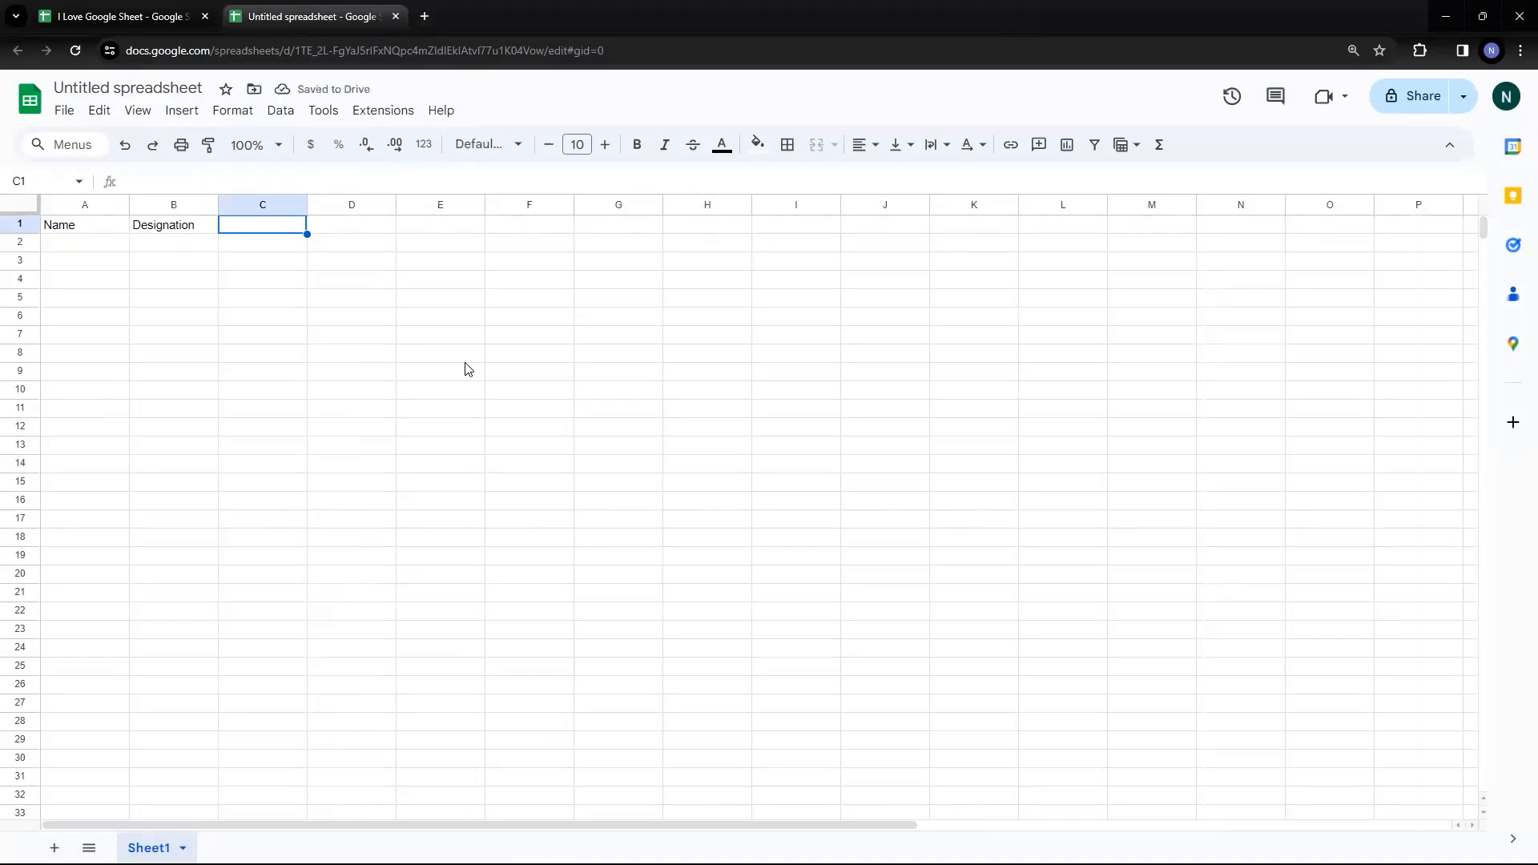
text(Tiktle)
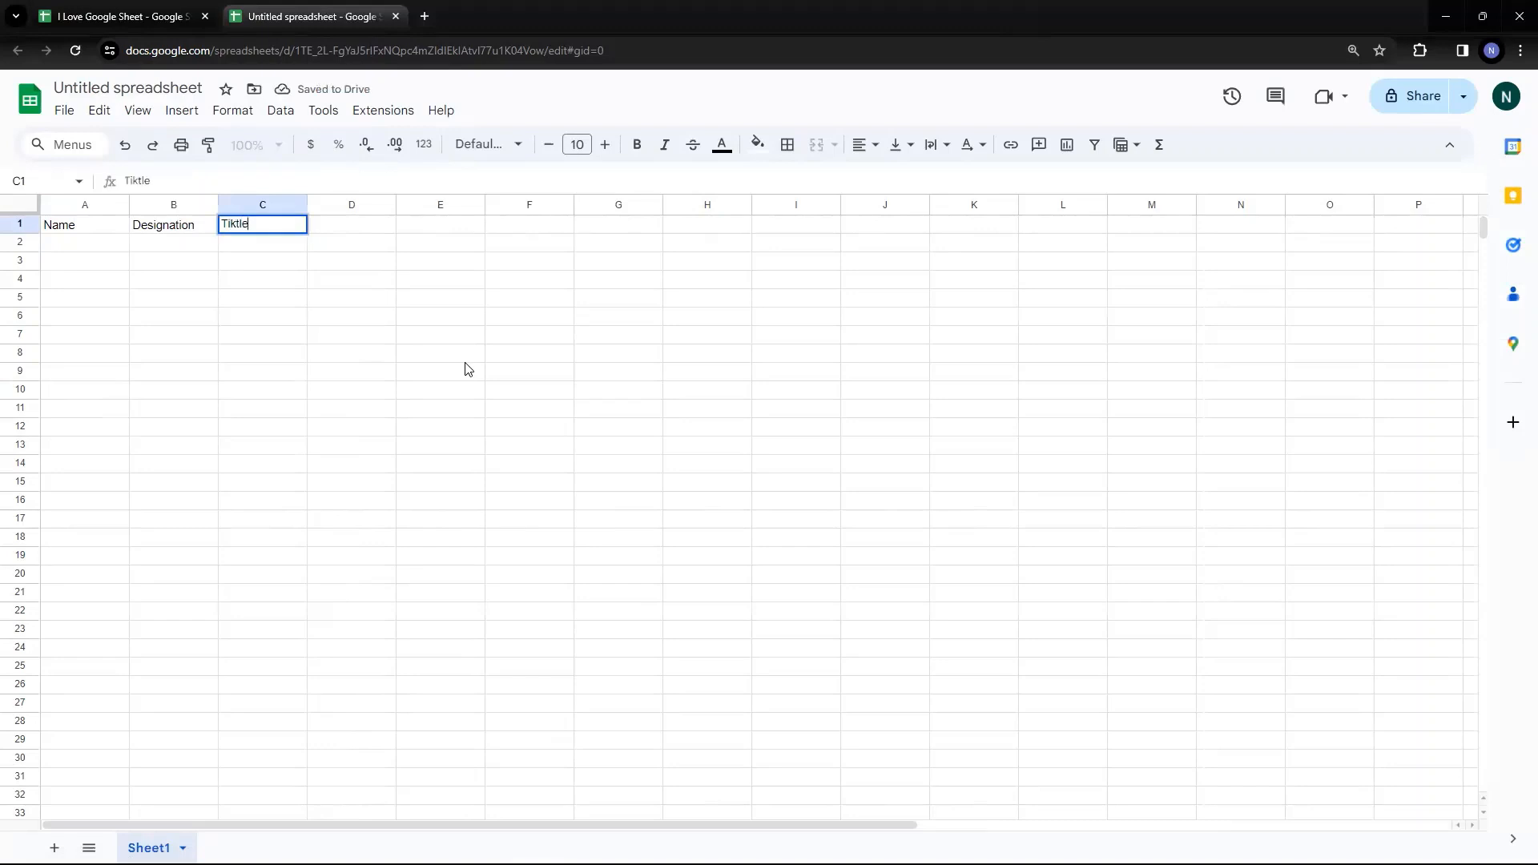
key(Escape)
text(Title)
key(Tab)
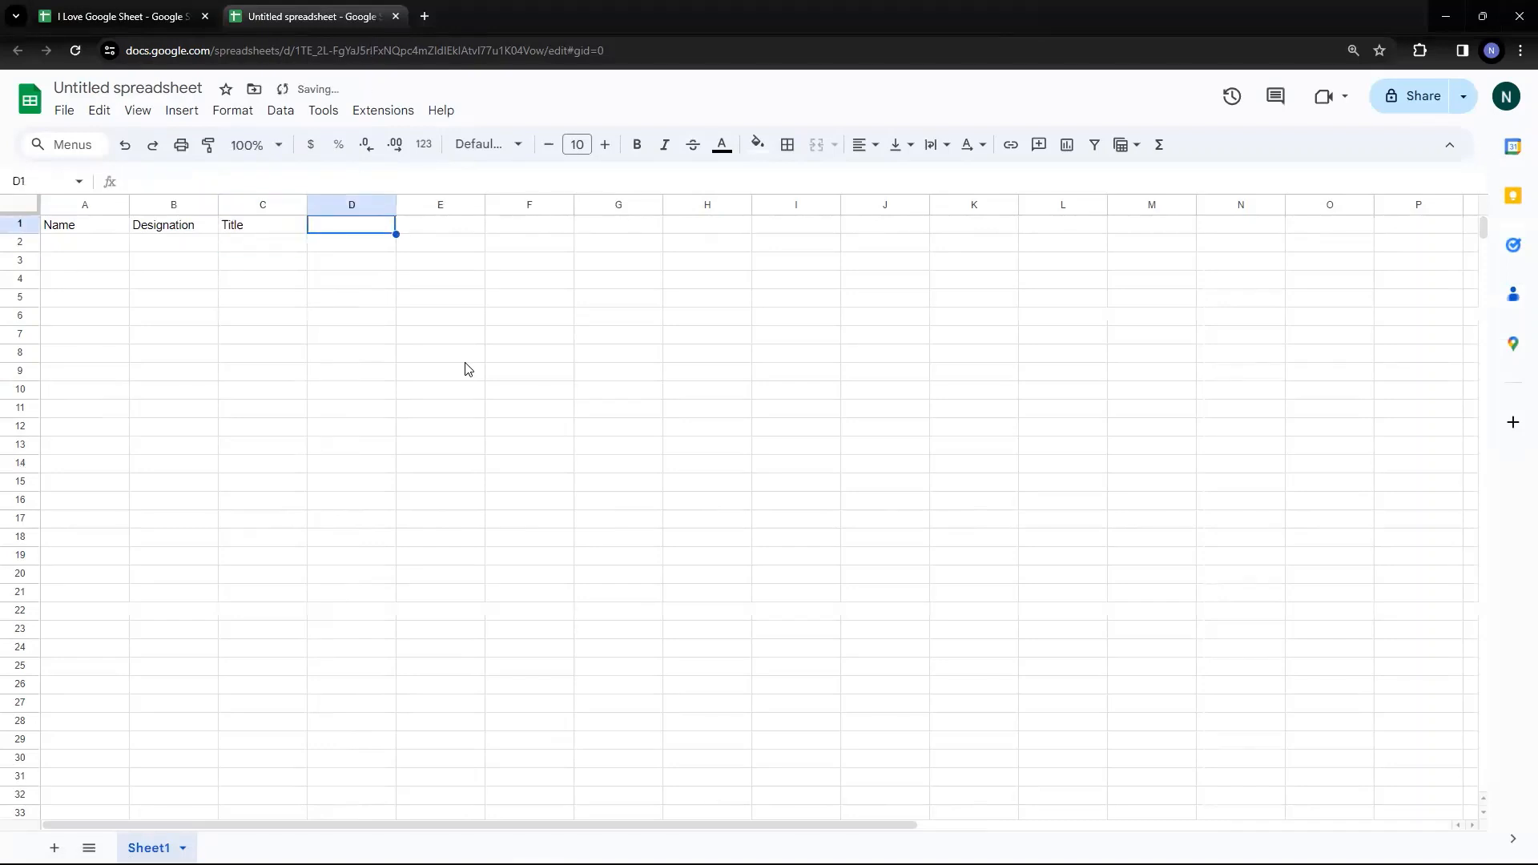
text(DOJ)
key(Return)
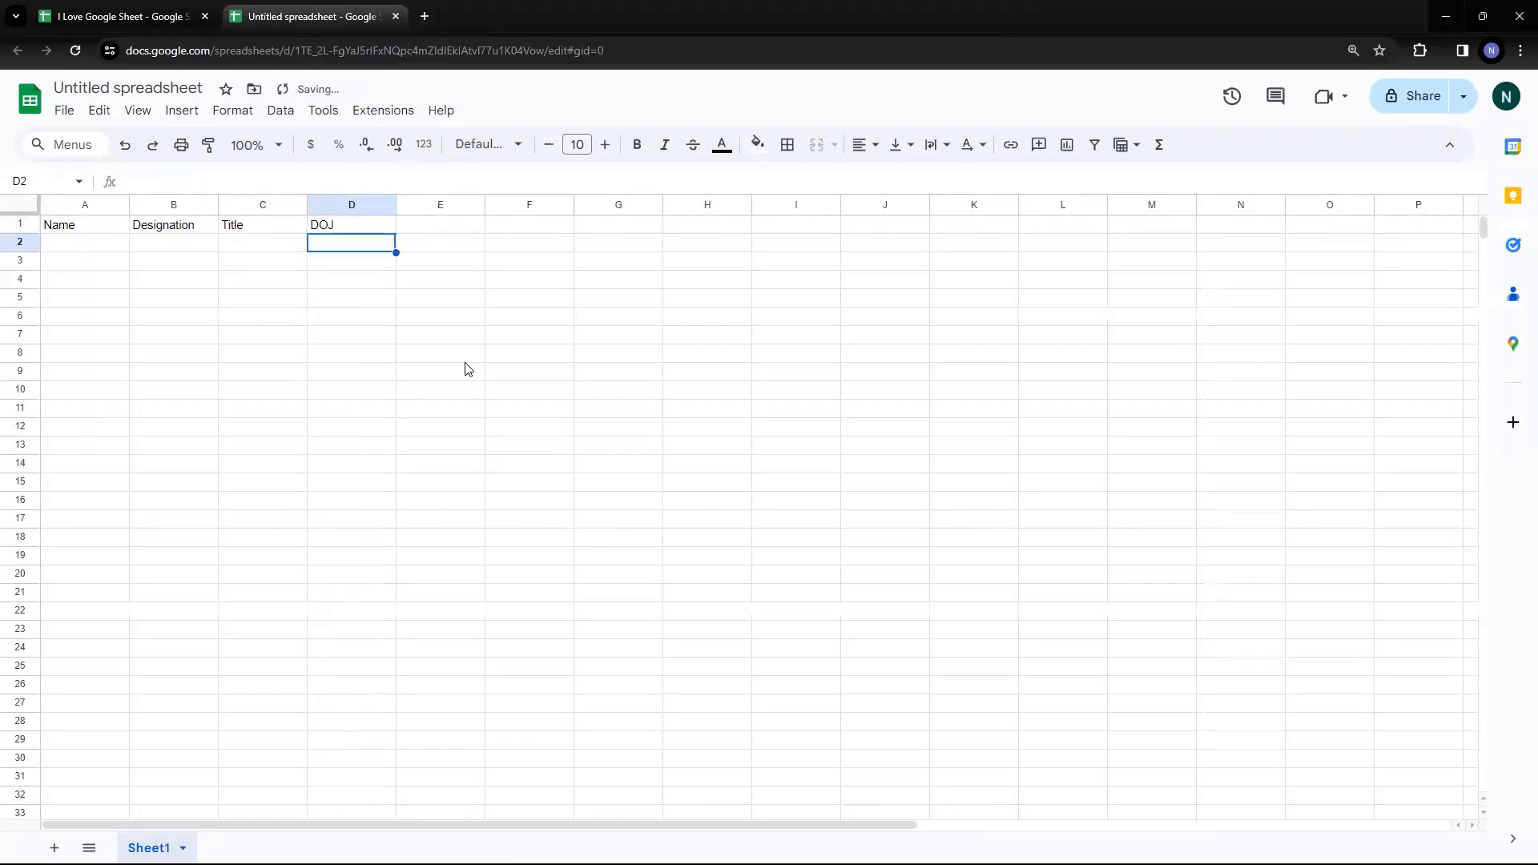
Step: Rename the new spreadsheet as EMP Details and return to the I Love Google Sheet spreadsheet
click(138, 88)
text(EMP)
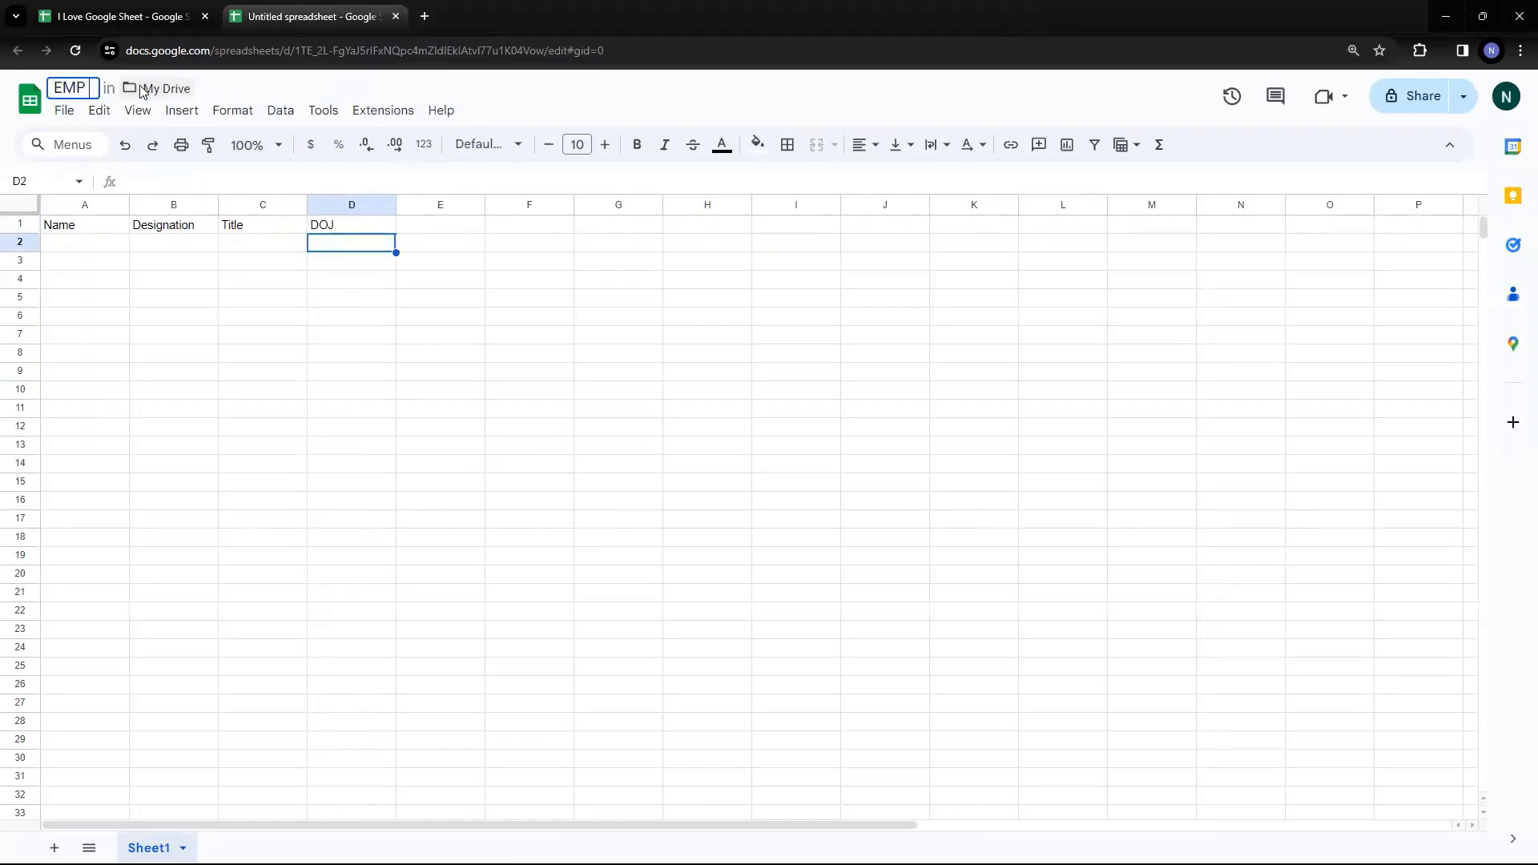
text( Details)
key(Return)
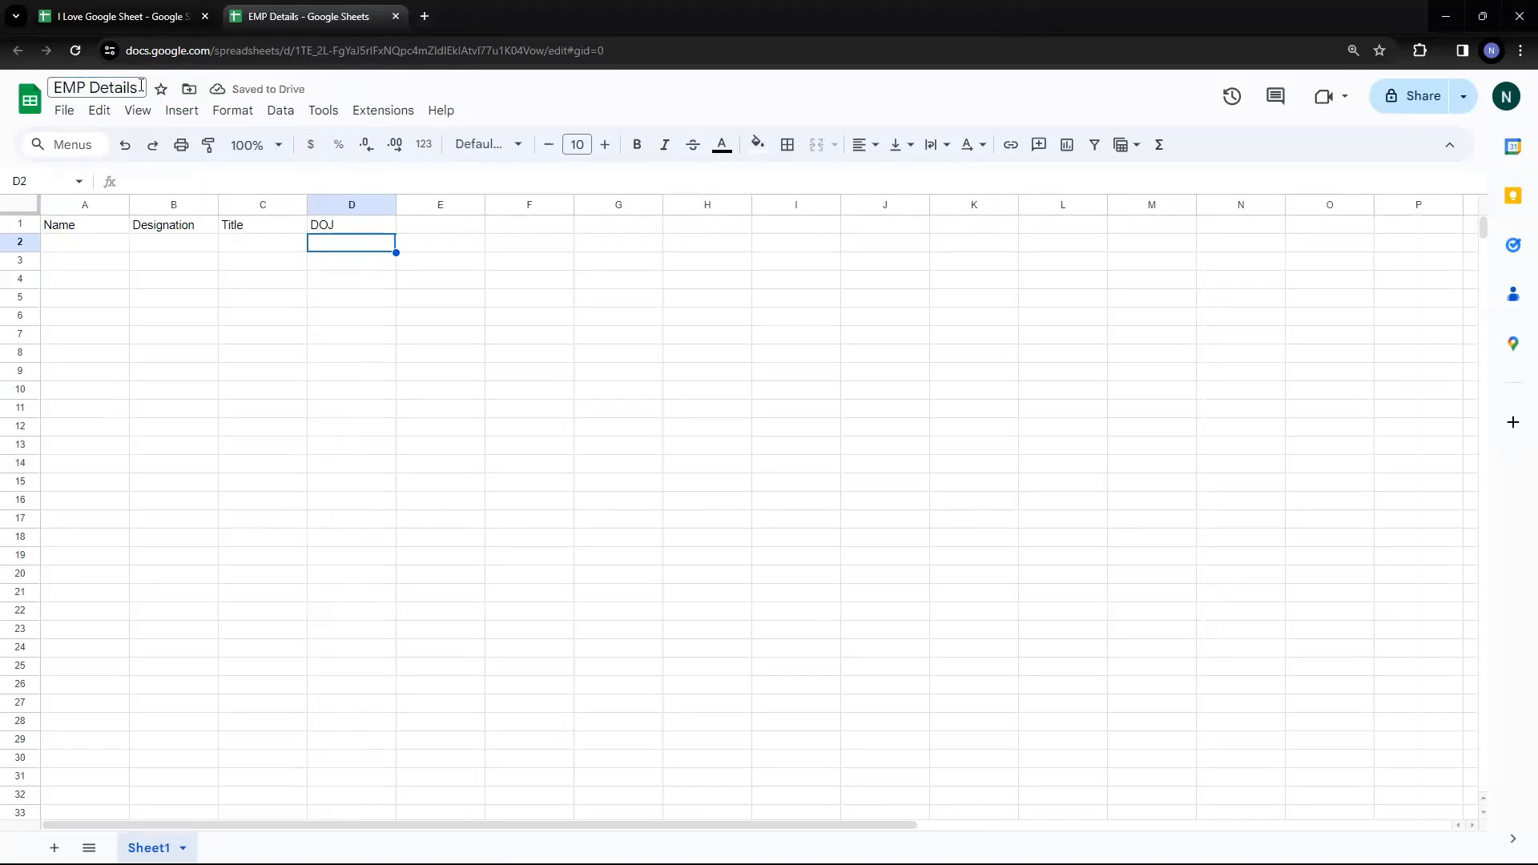
click(141, 18)
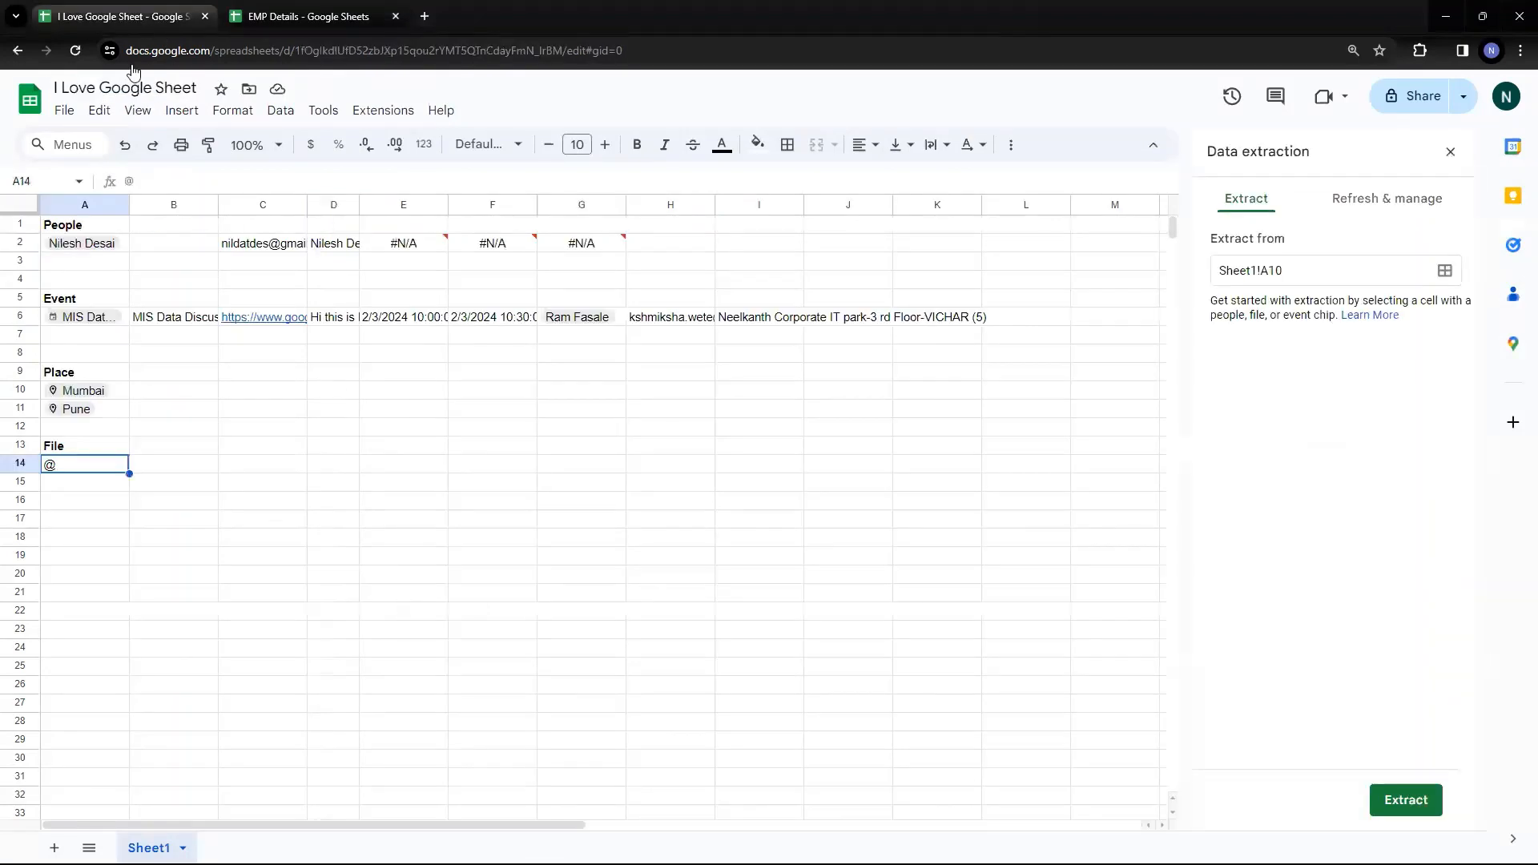
Step: Search the smart chip suggestions in cell A14 for "Emp de" and clear the cell
click(95, 534)
click(85, 466)
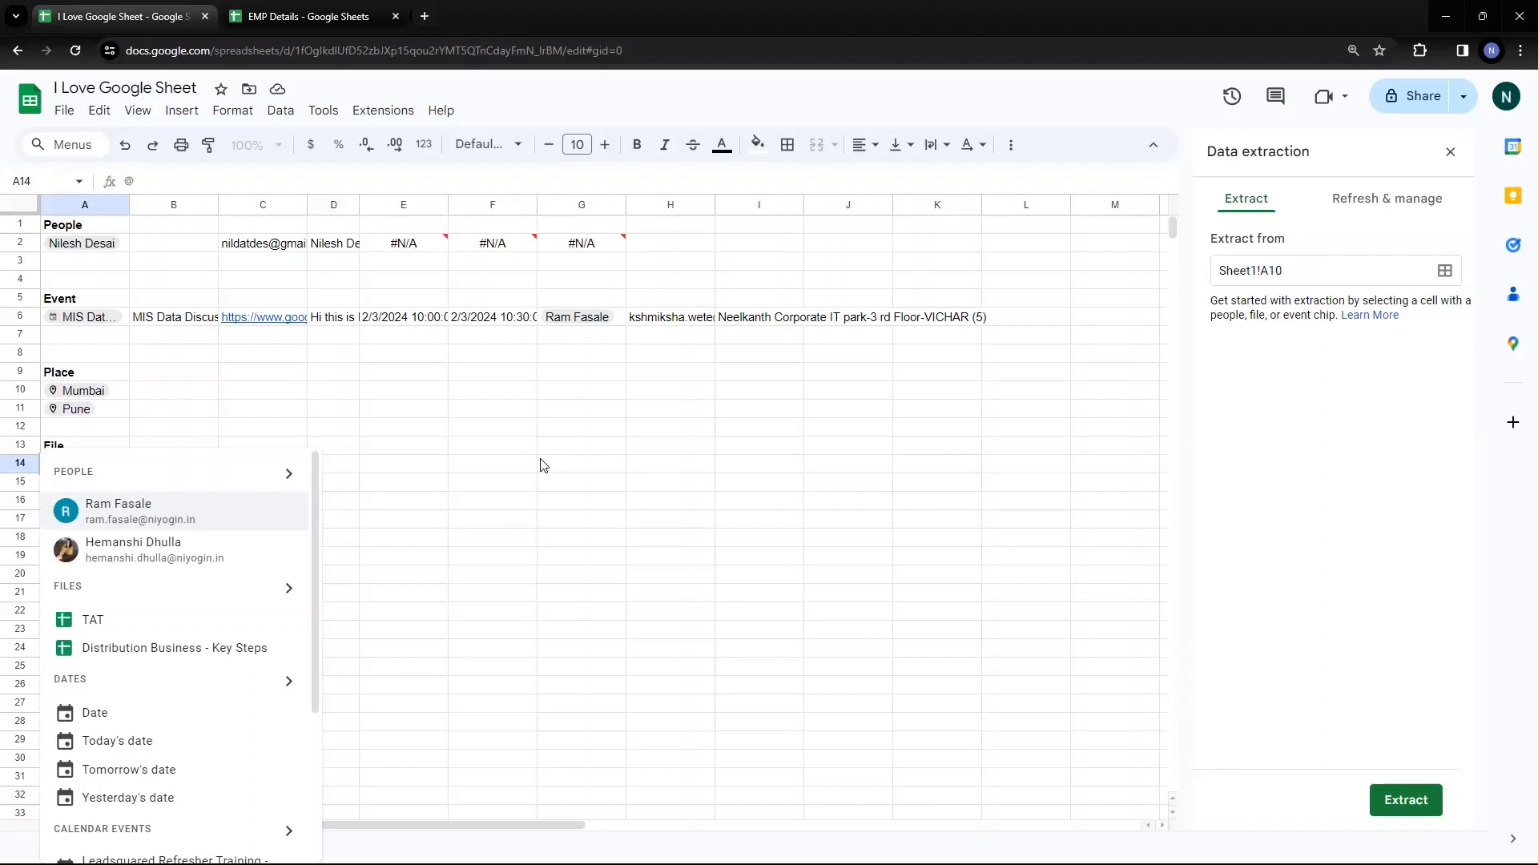
text(Emp de)
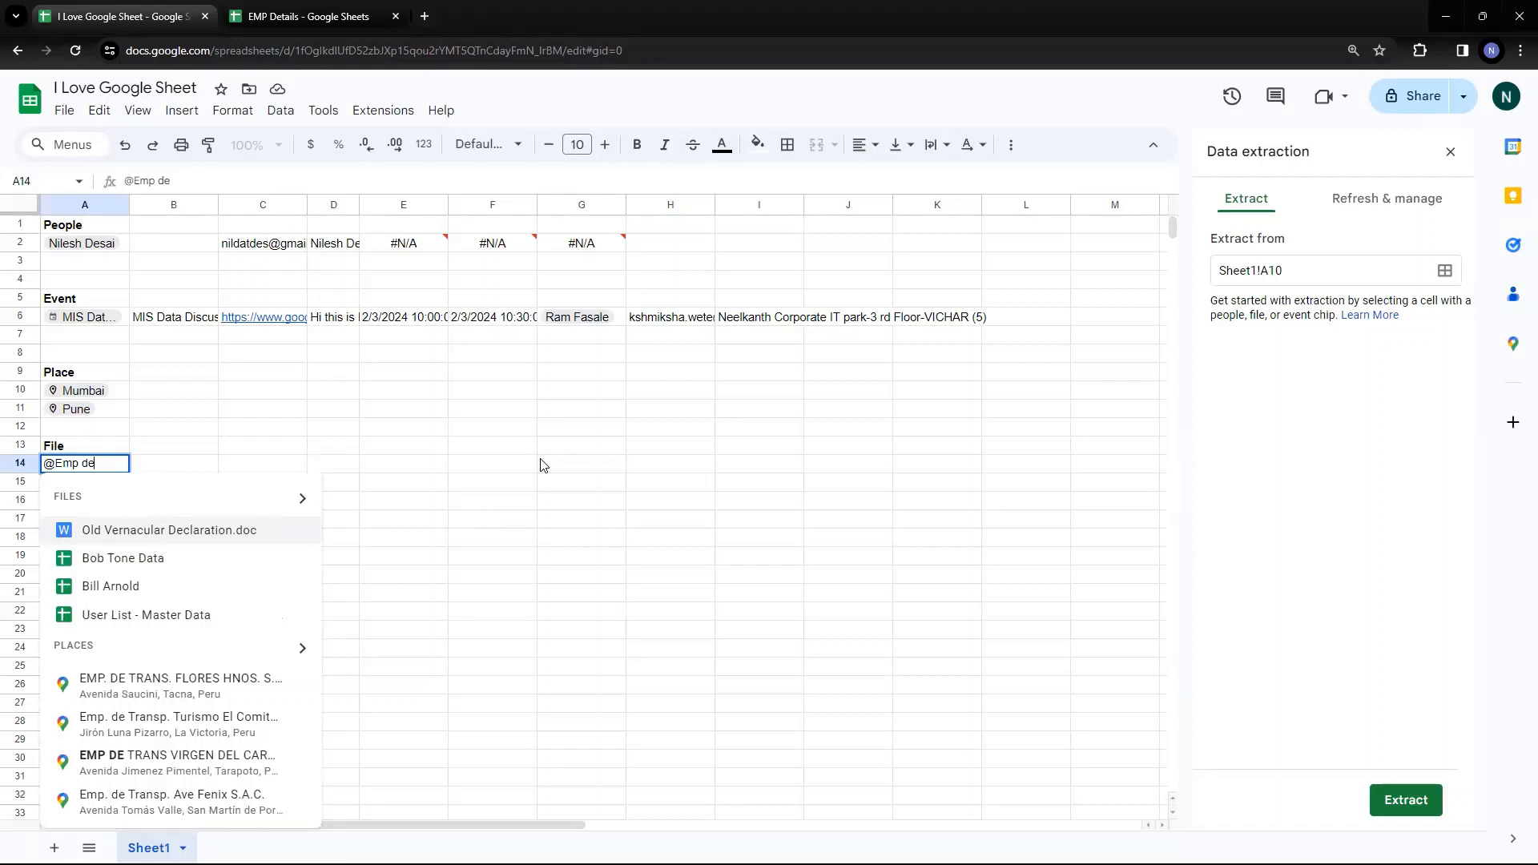
key(BackSpace)
key(BackSpace)
key(BackSpace)
key(BackSpace)
key(BackSpace)
key(BackSpace)
key(BackSpace)
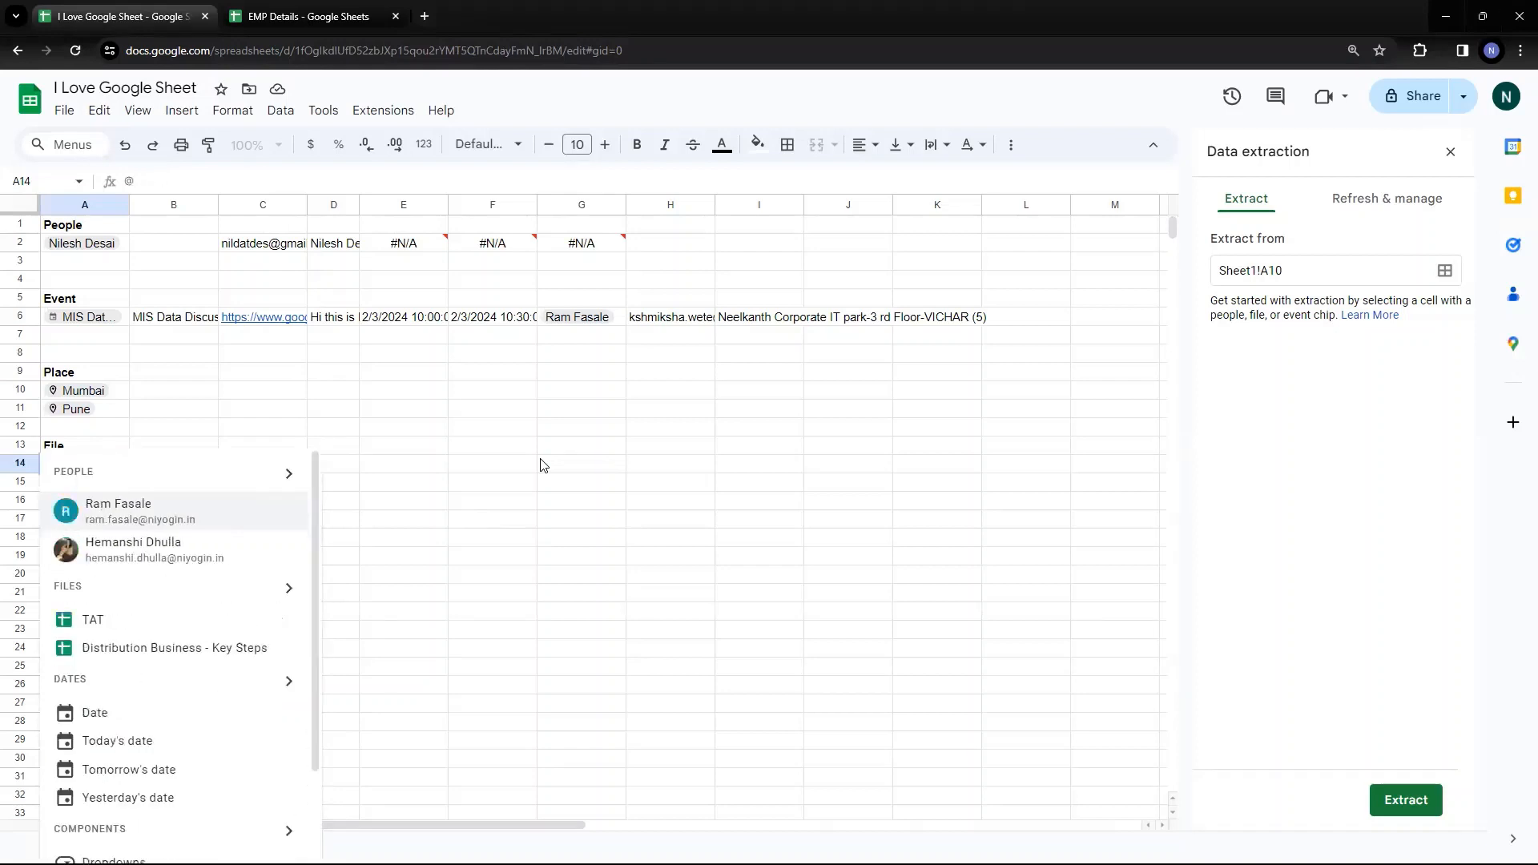
text(@)
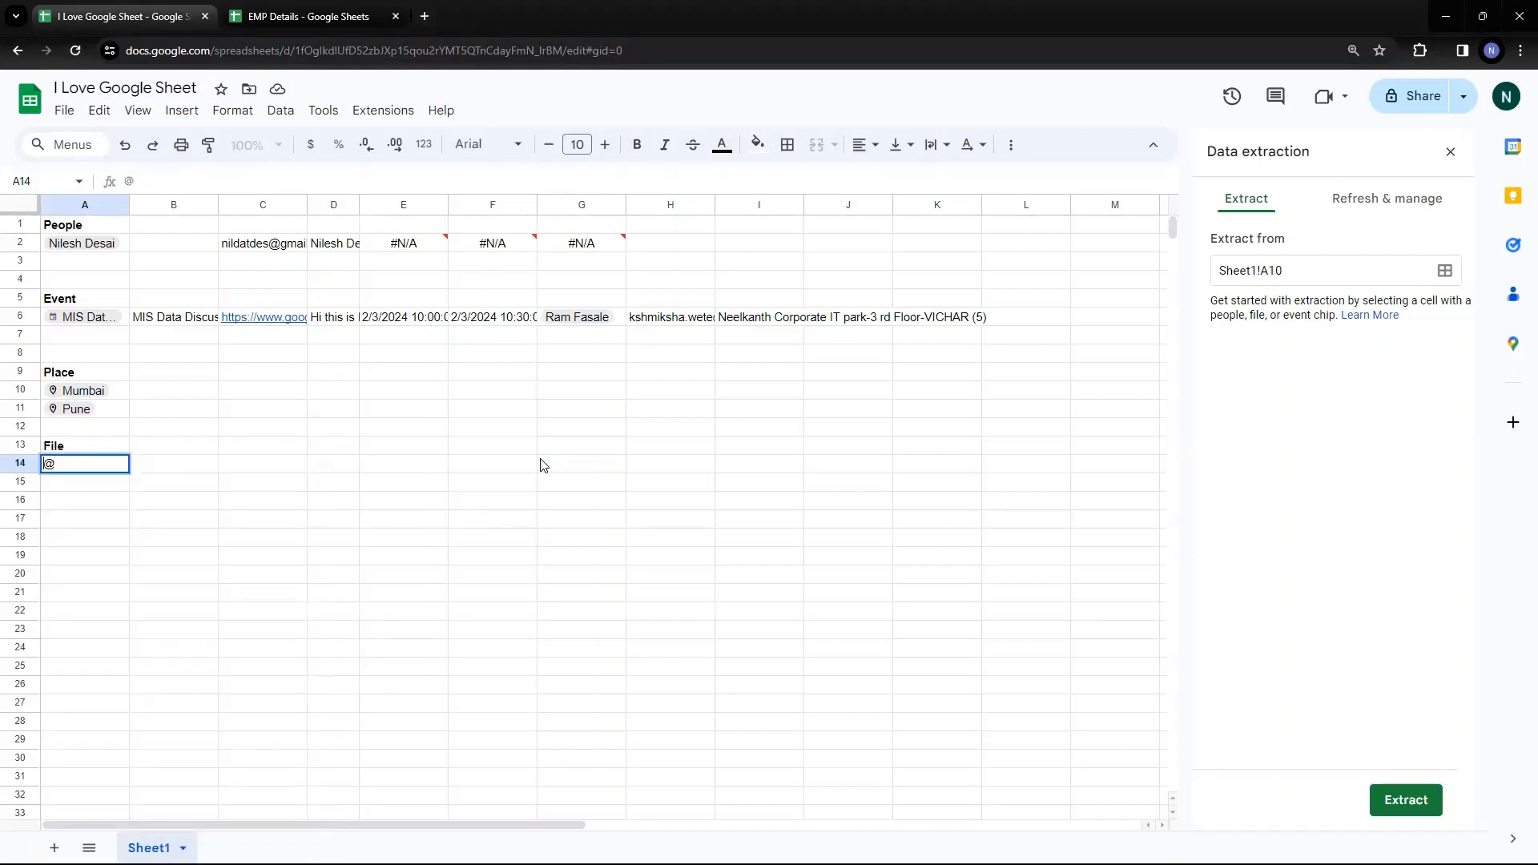
key(Escape)
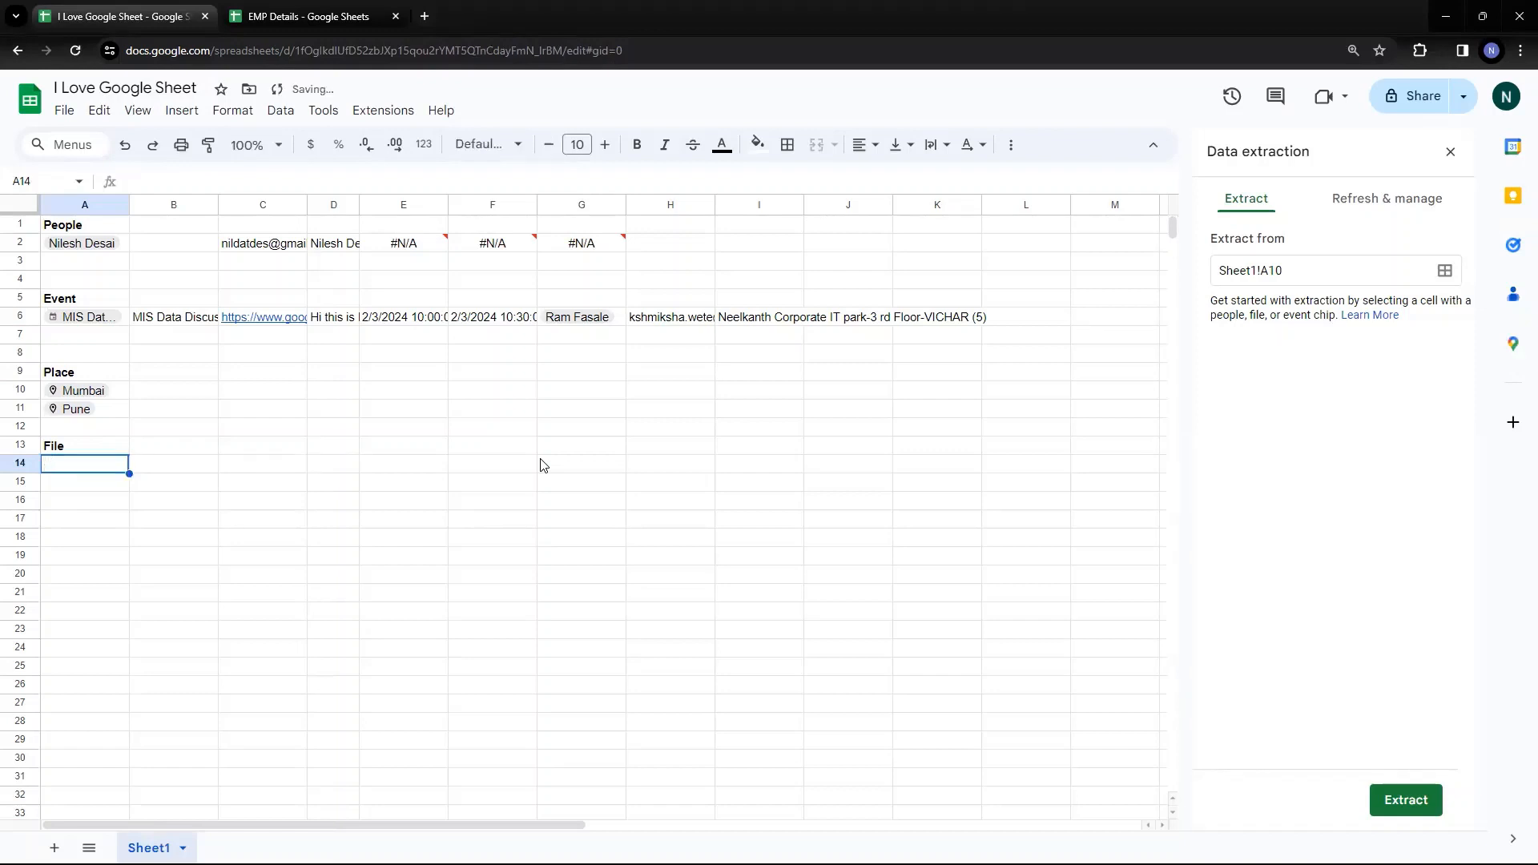
text(@EMP)
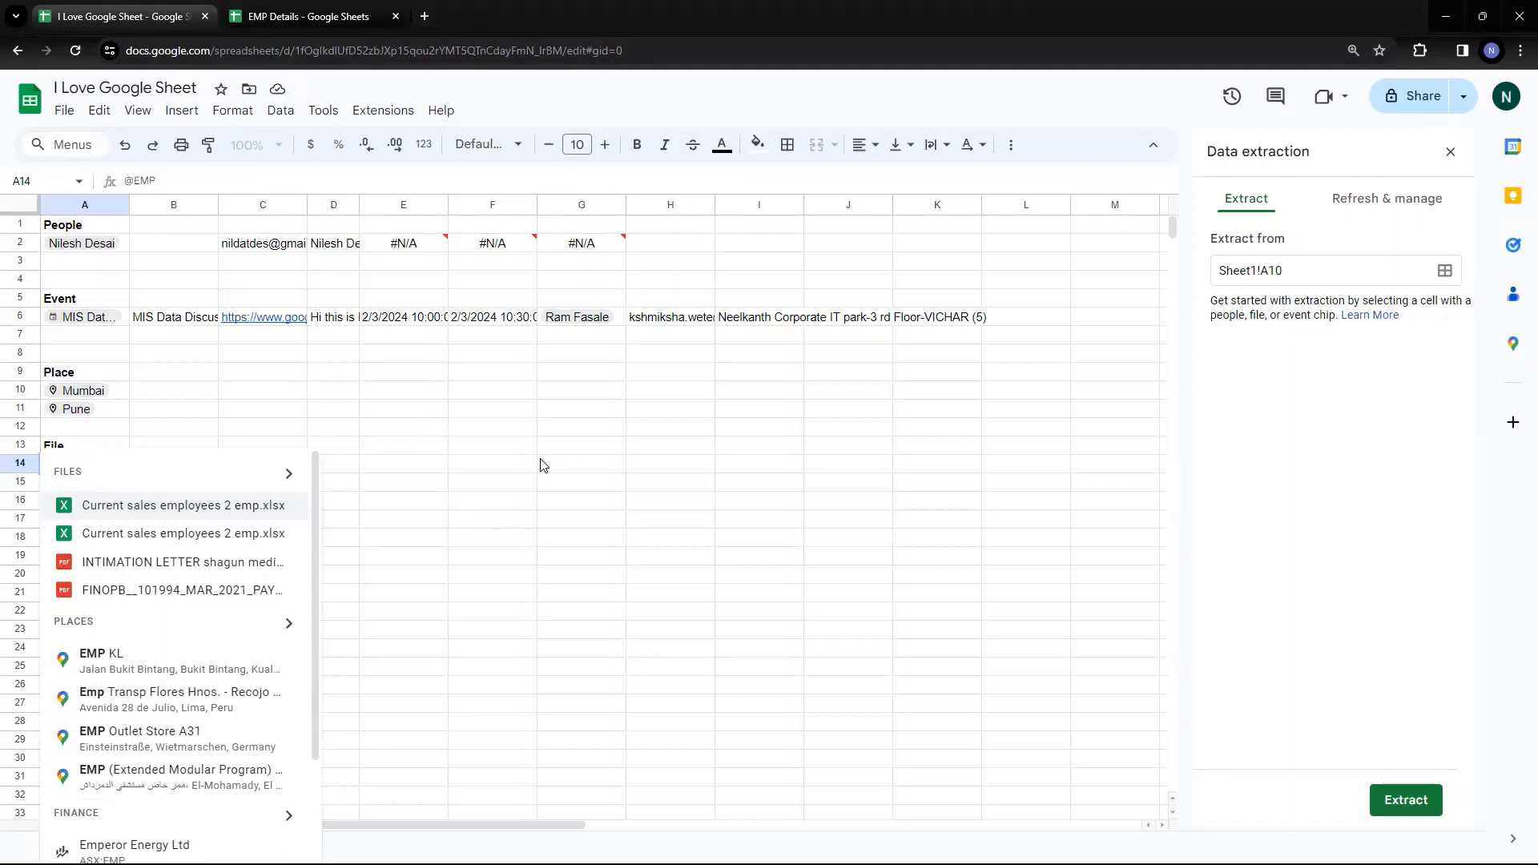
text(D)
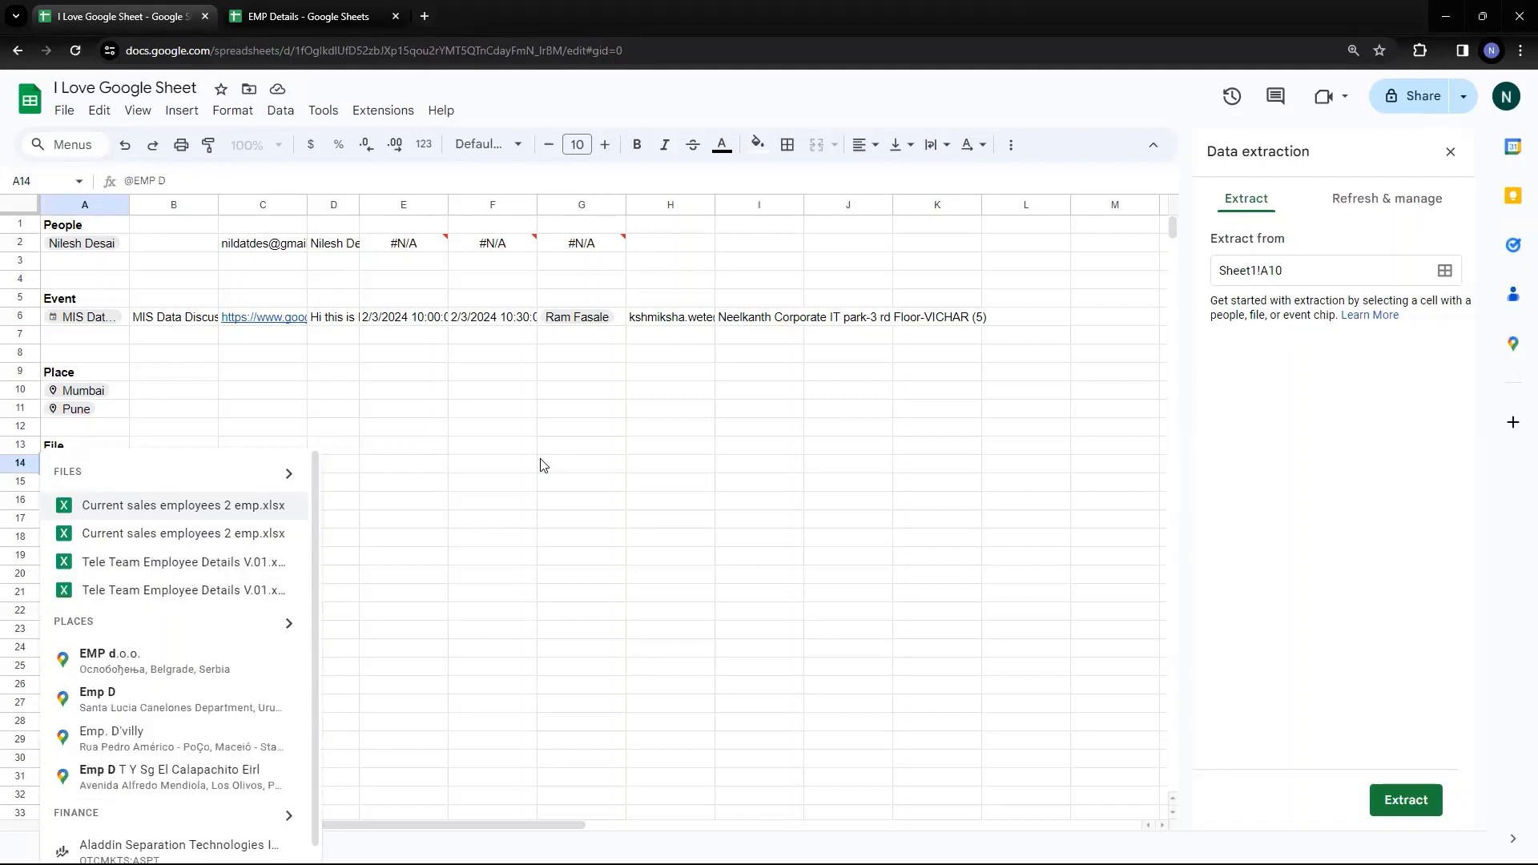
text(e)
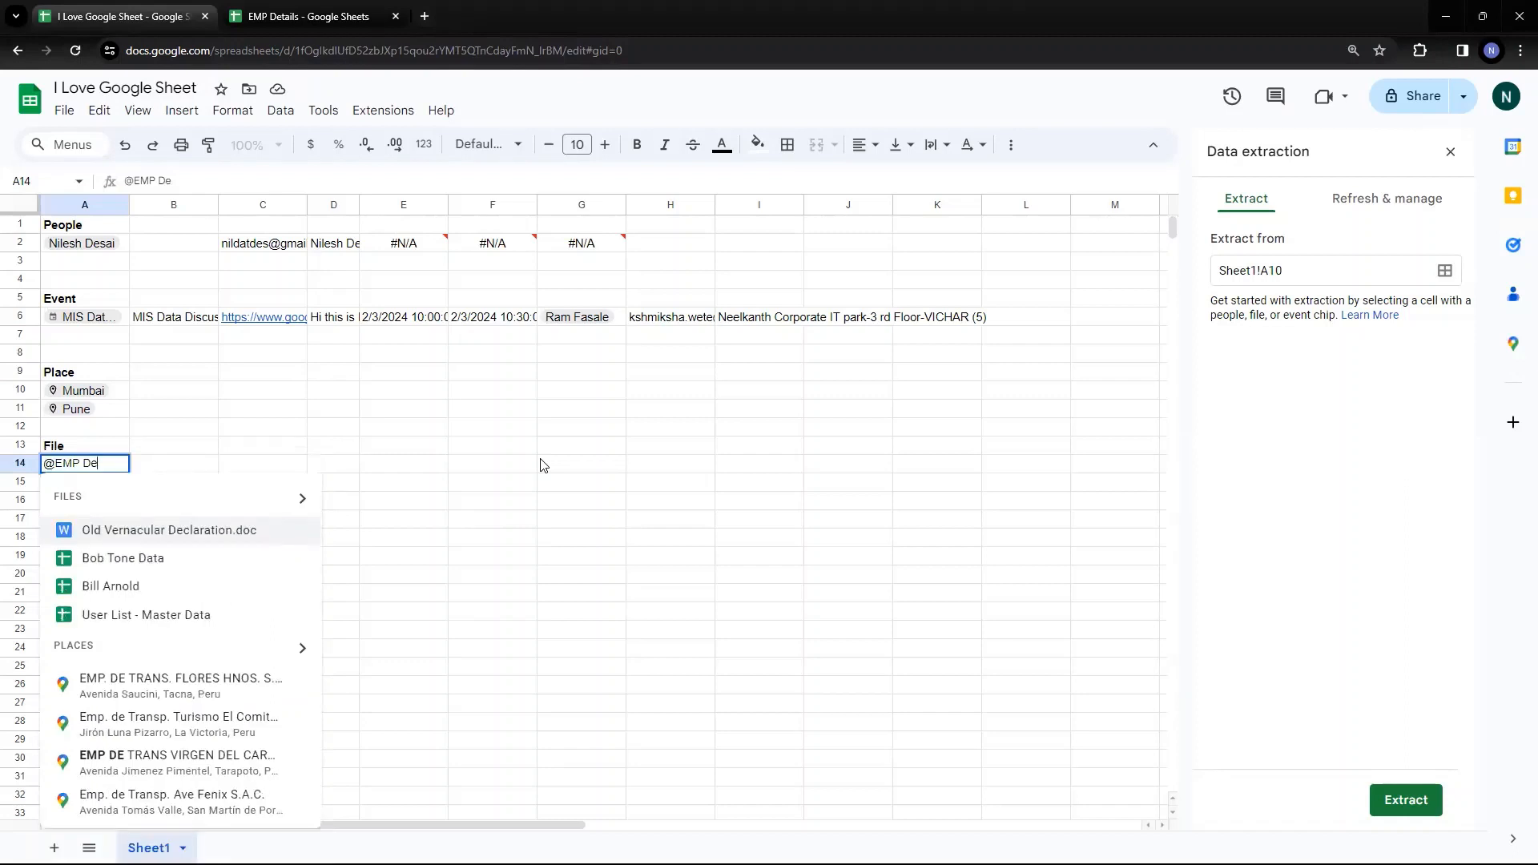
text(tails)
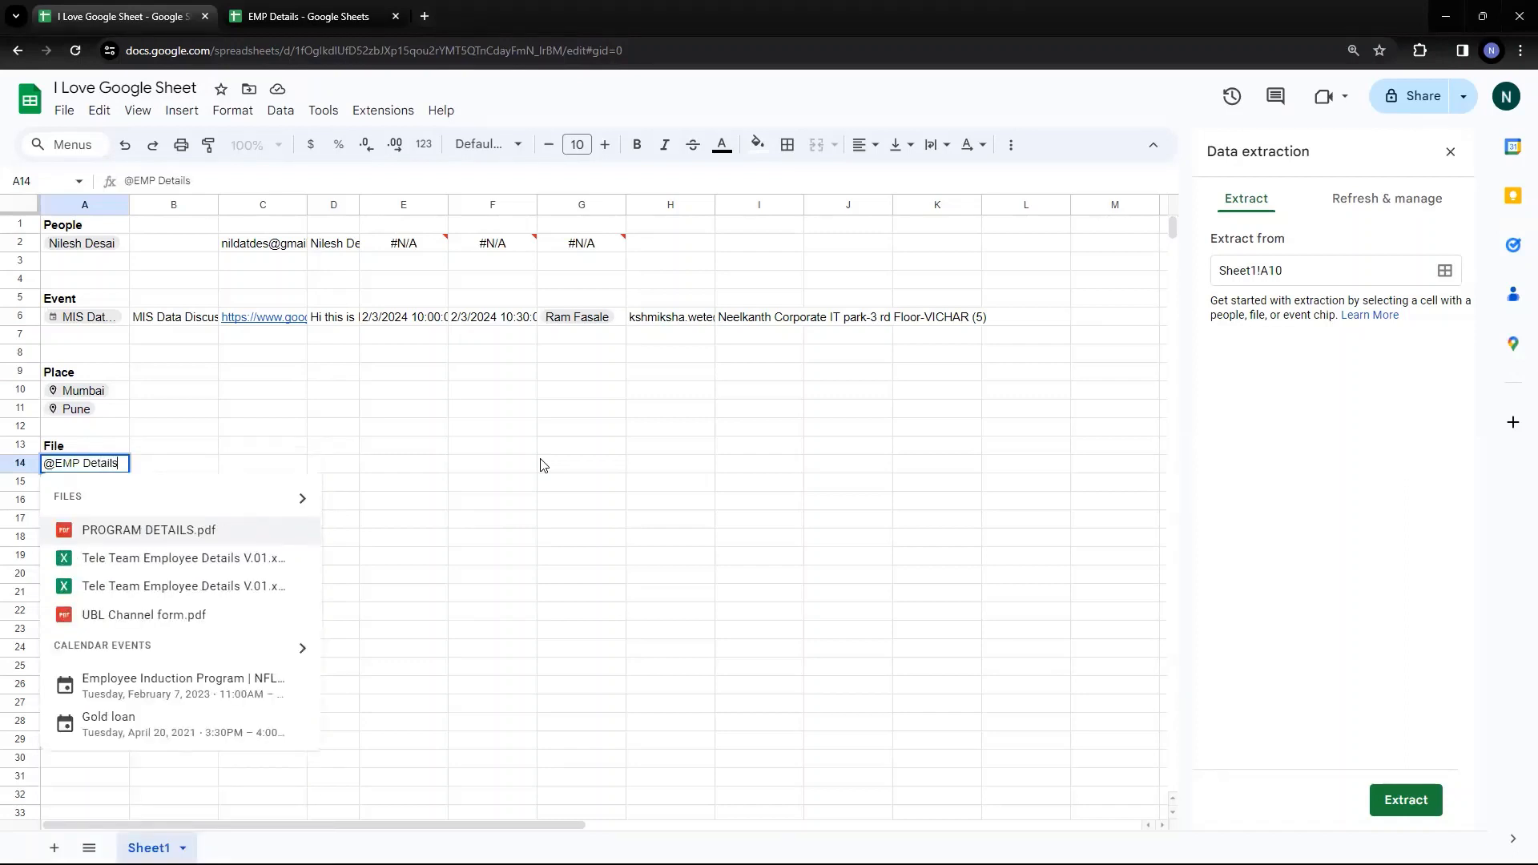
click(541, 465)
click(541, 464)
click(176, 570)
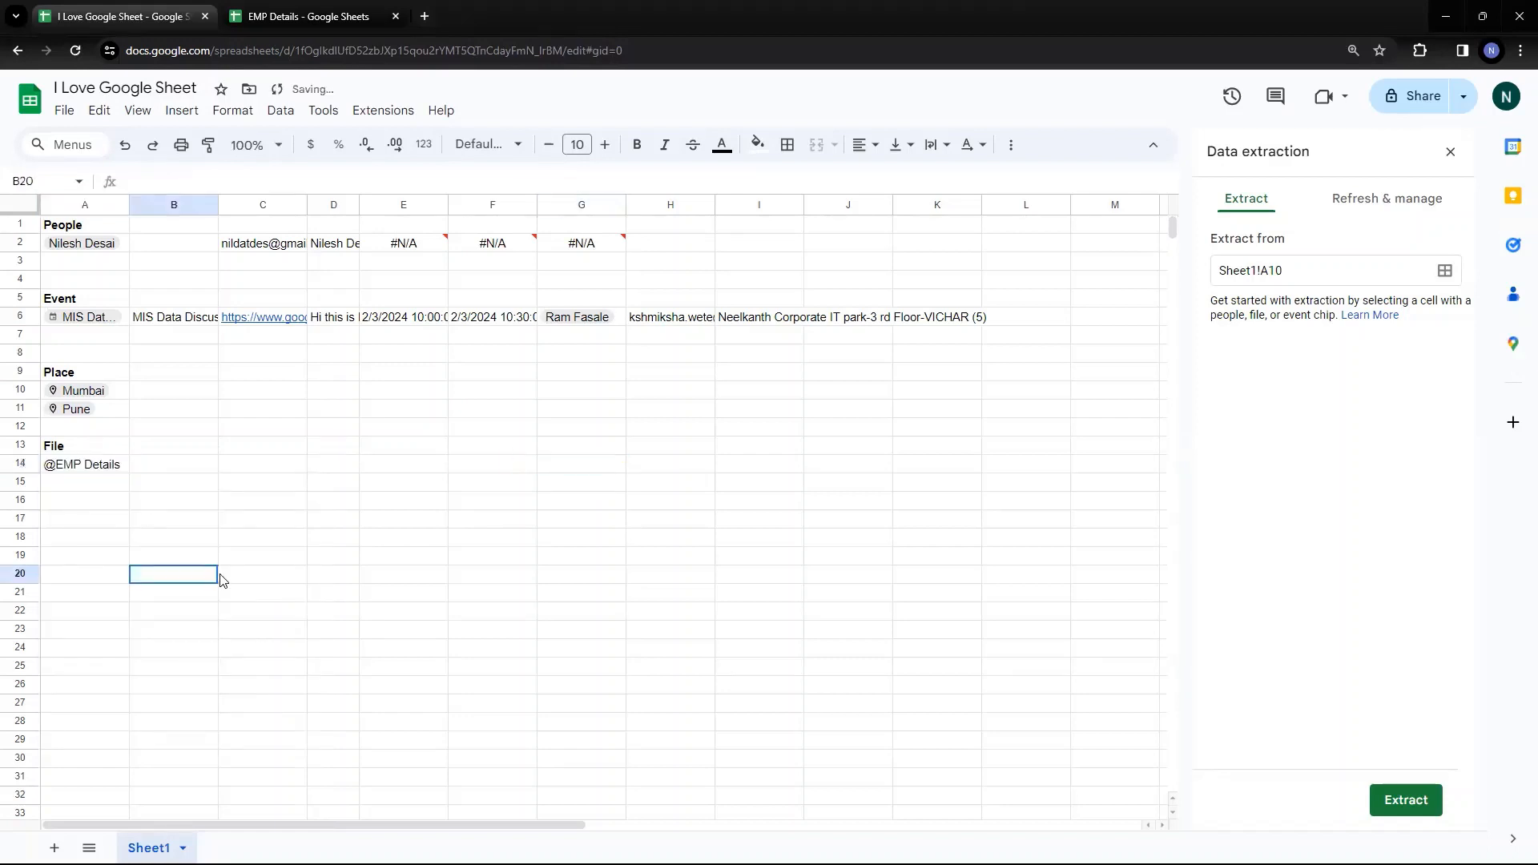
Step: Refresh all extracted chip data and reload the I Love Google Sheet spreadsheet
click(1409, 200)
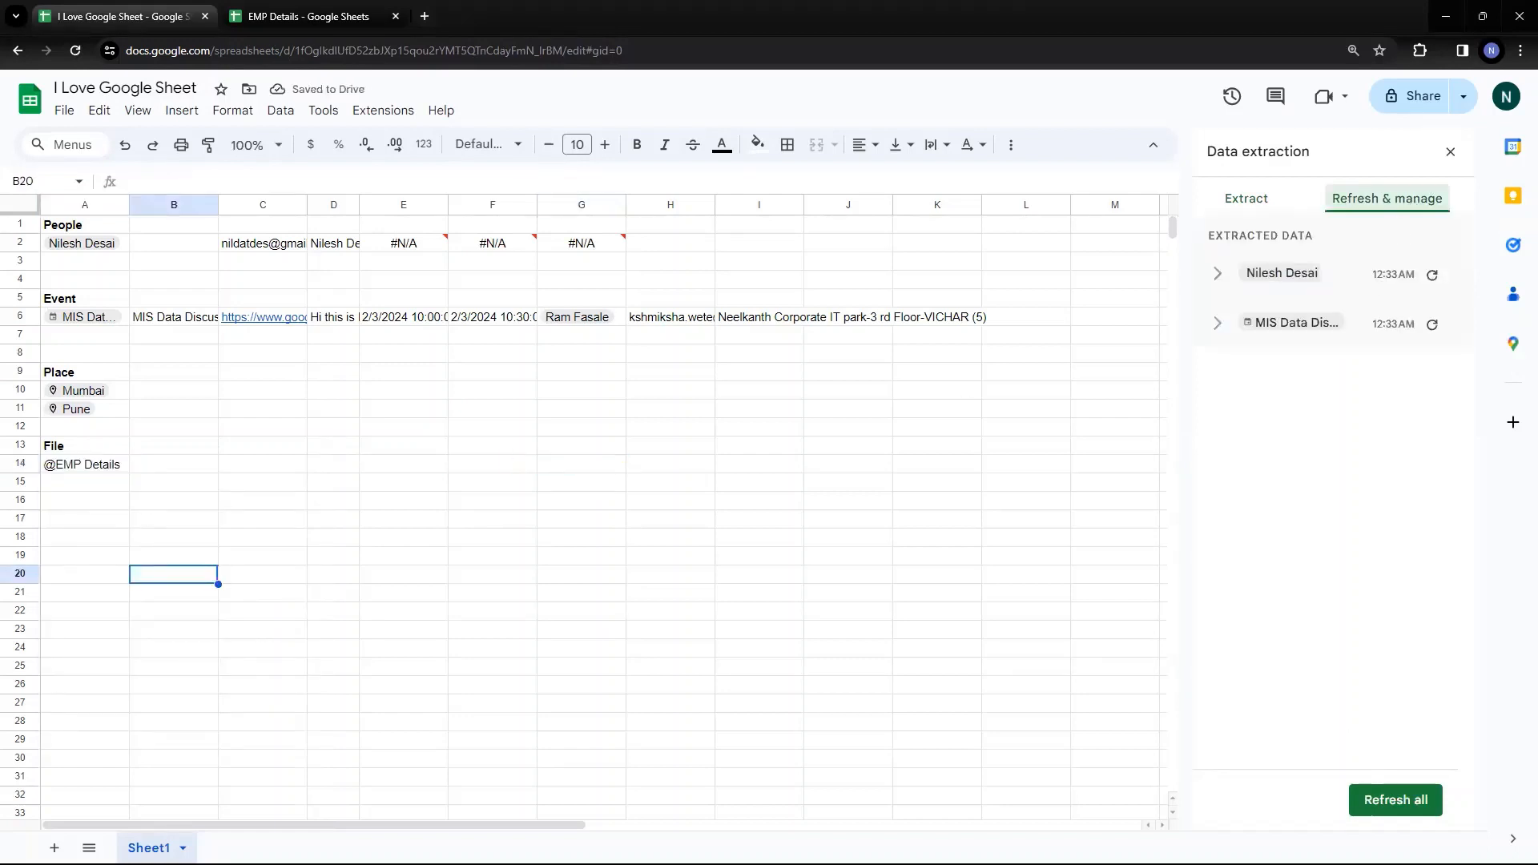
click(1388, 805)
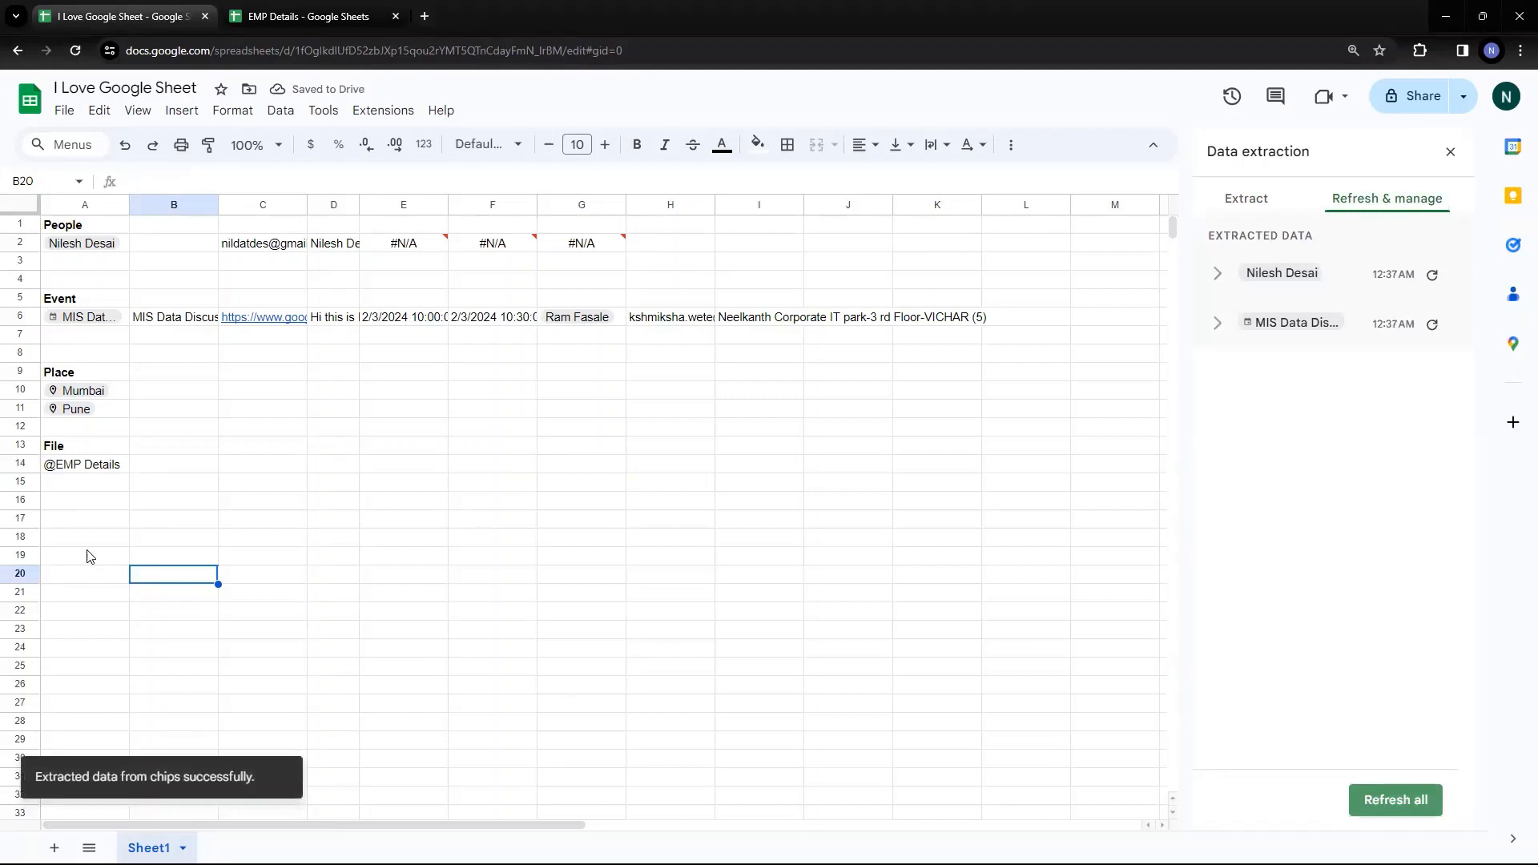
click(277, 525)
click(635, 53)
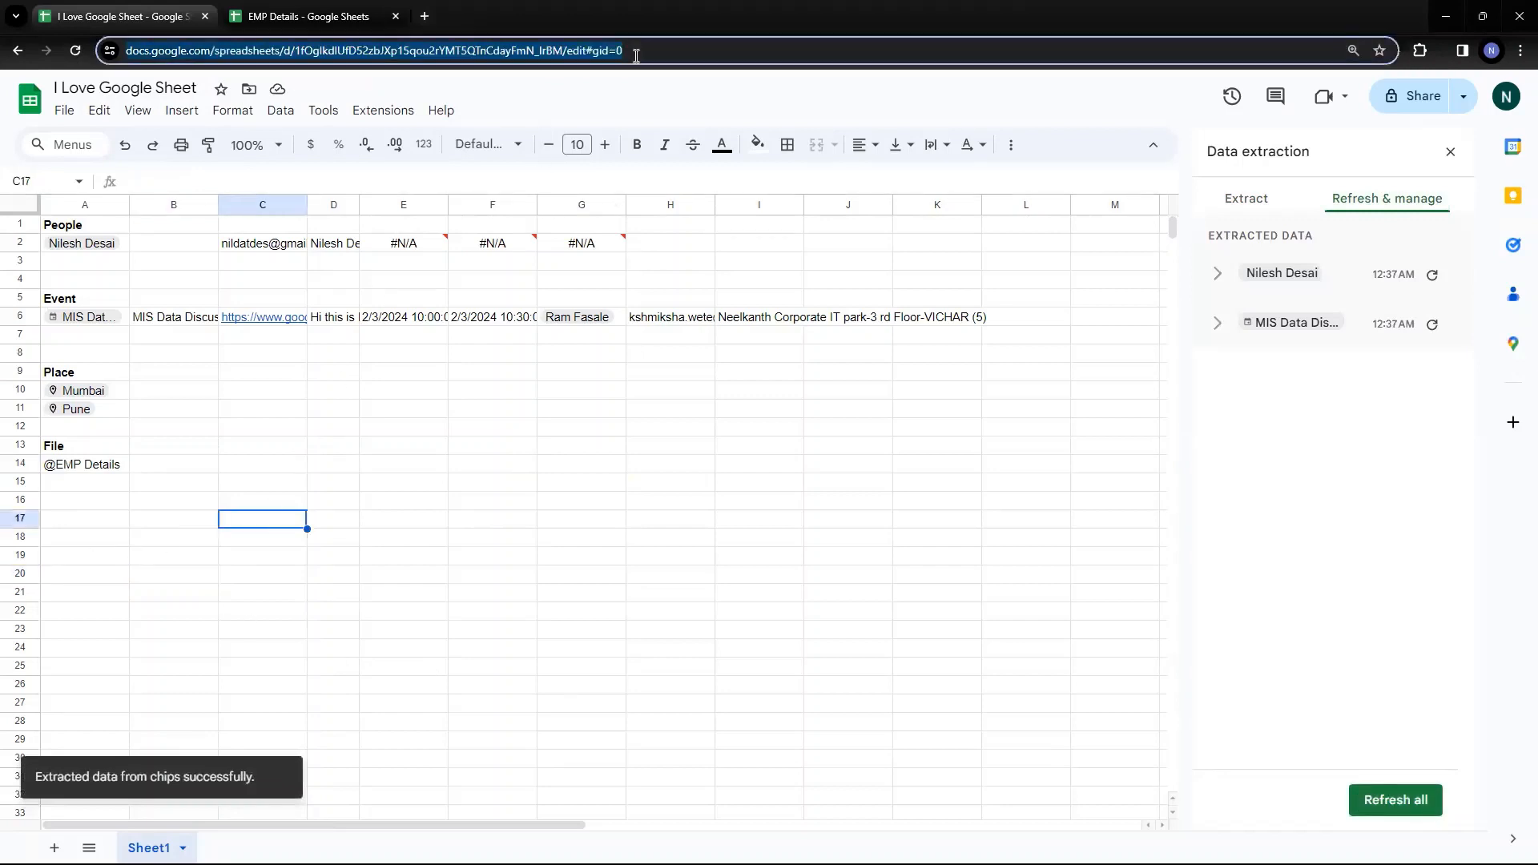
key(Return)
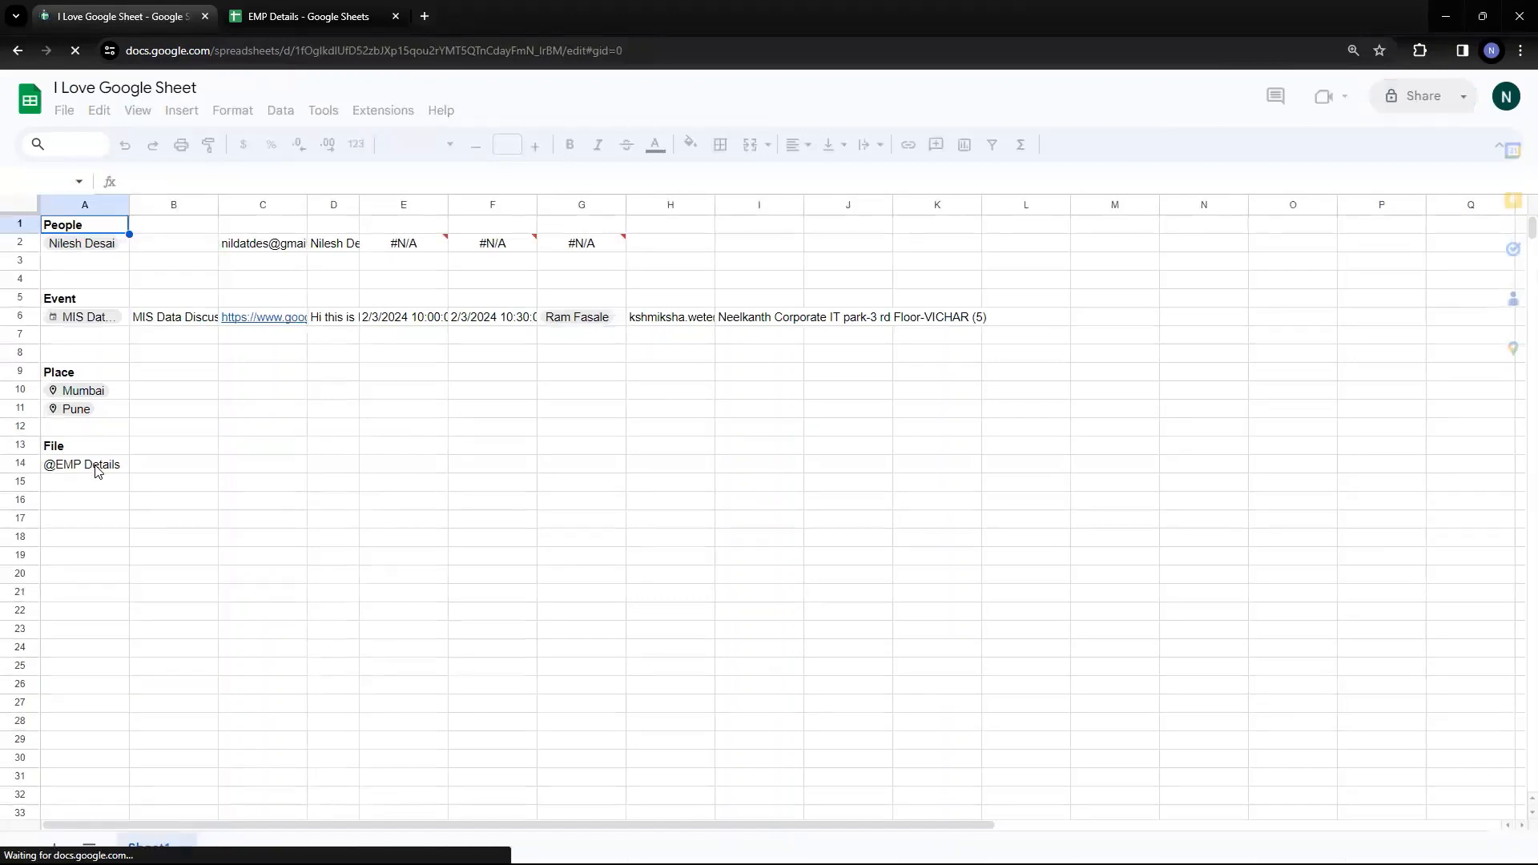
click(96, 470)
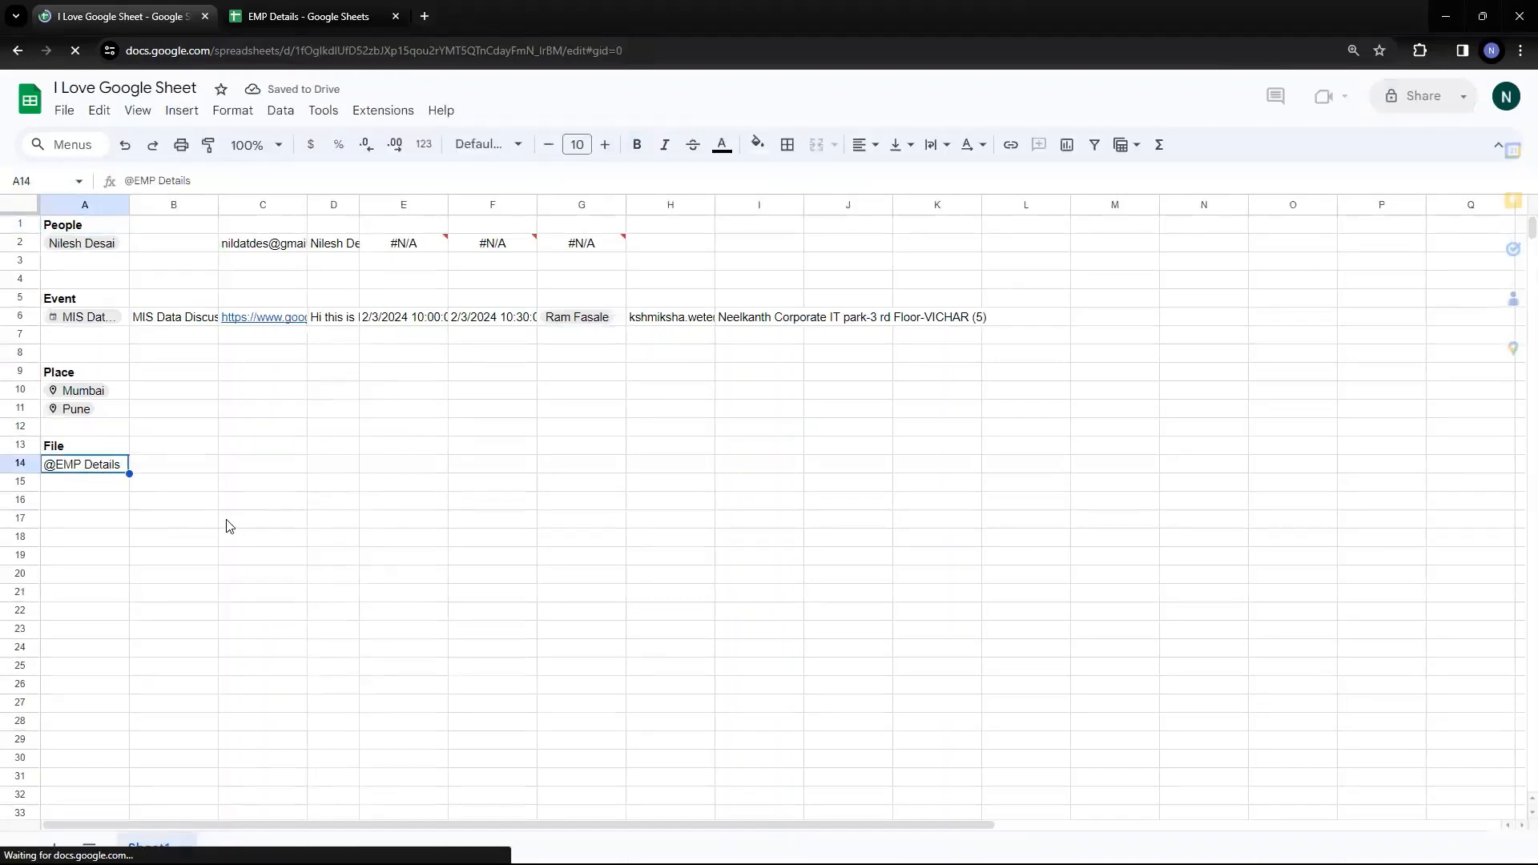
text(@EMP)
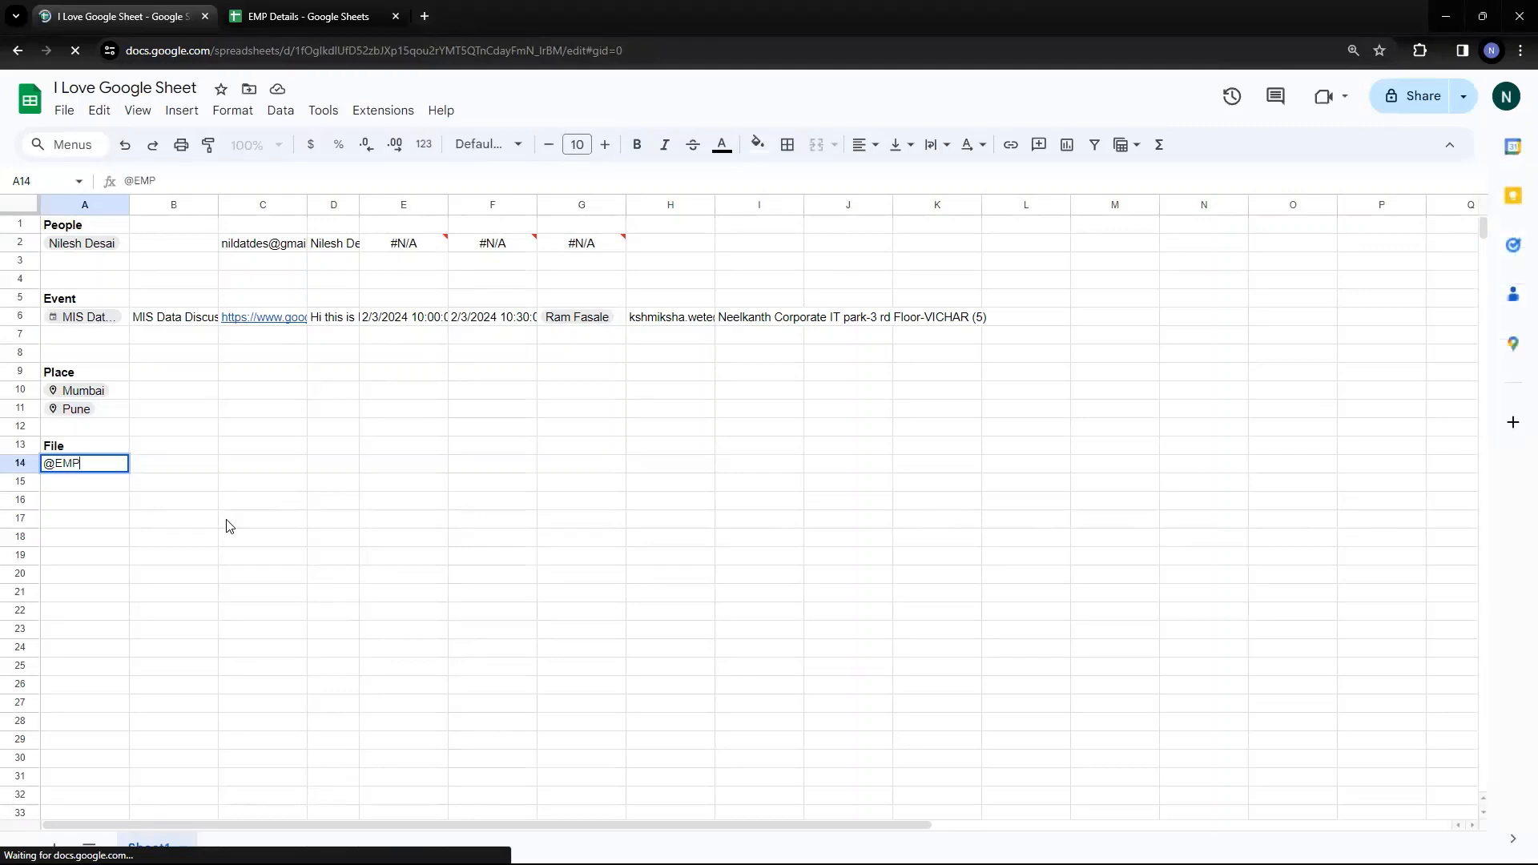
text( De)
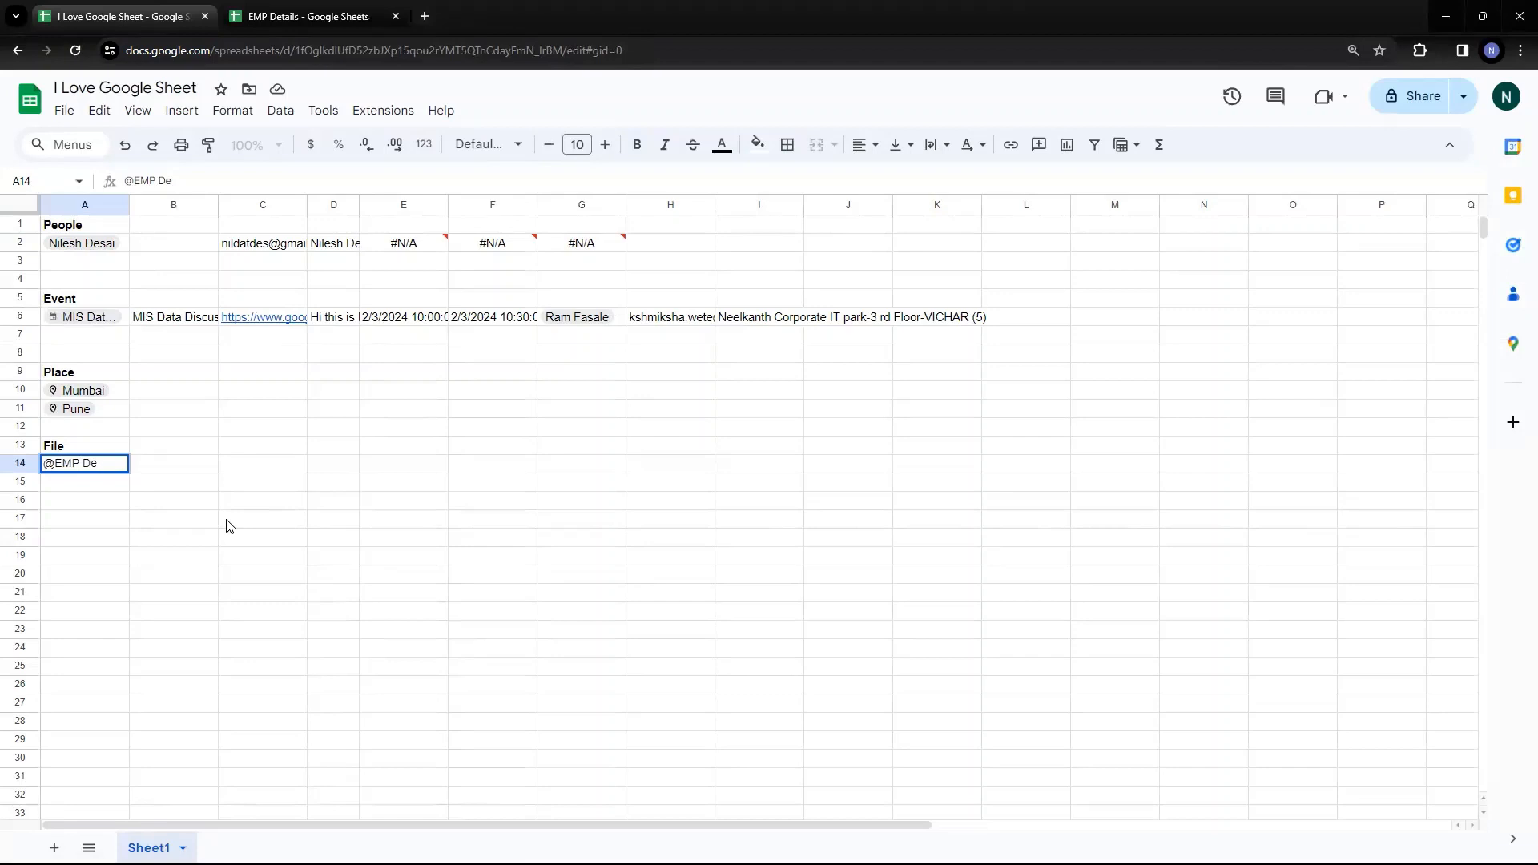
text(tails)
key(ctrl+a)
key(ctrl+x)
key(Escape)
key(ctrl+v)
key(F2)
key(Escape)
key(Down)
key(Up)
key(Delete)
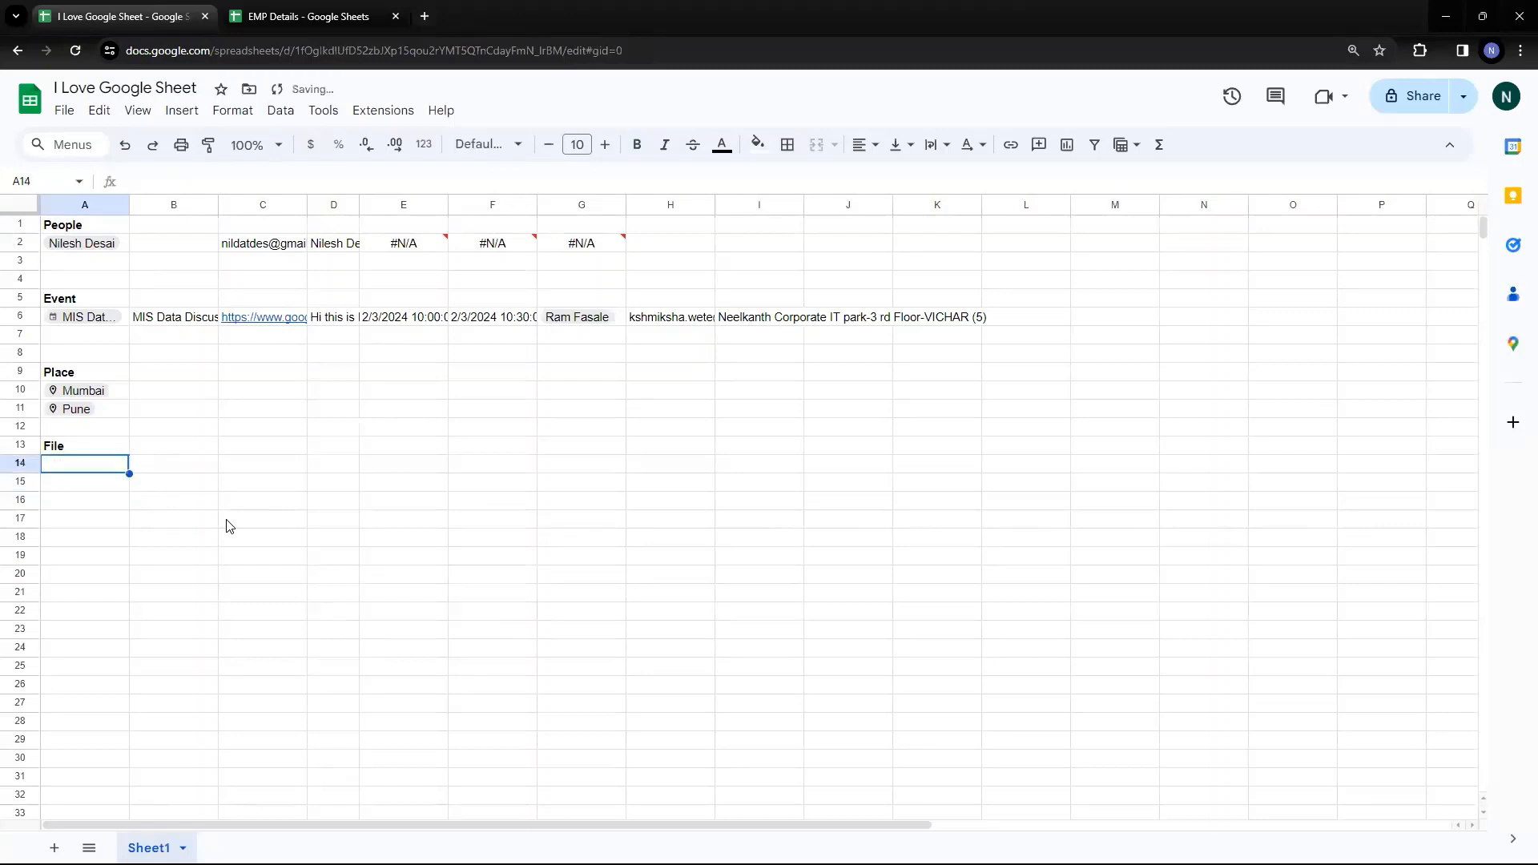
Step: Insert a file smart chip for the EMP Details spreadsheet in cell A14 under the File heading
text(@)
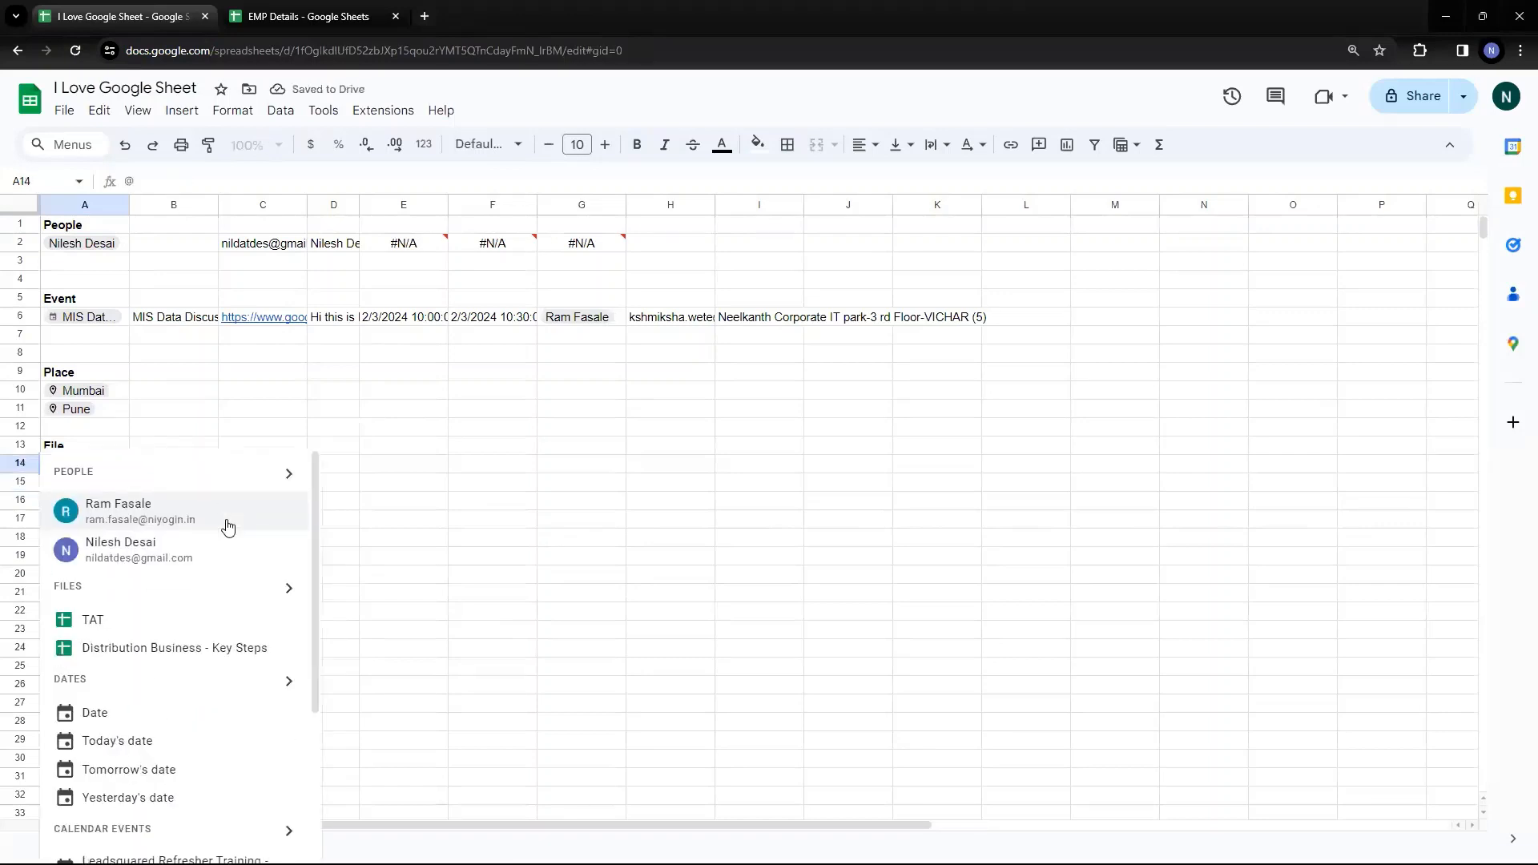
text(EMP)
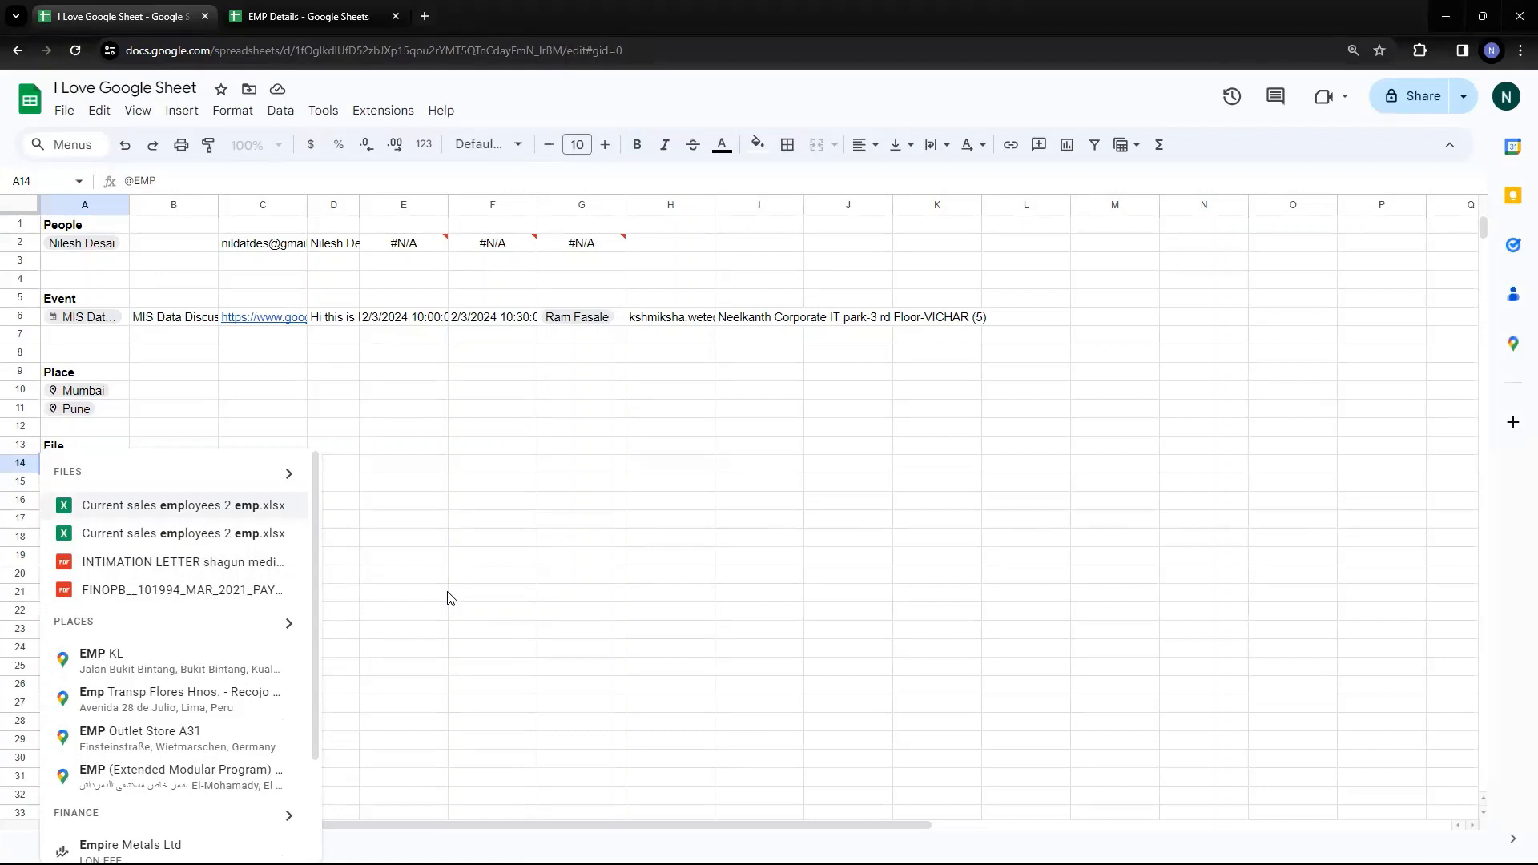
key(BackSpace)
key(BackSpace)
key(BackSpace)
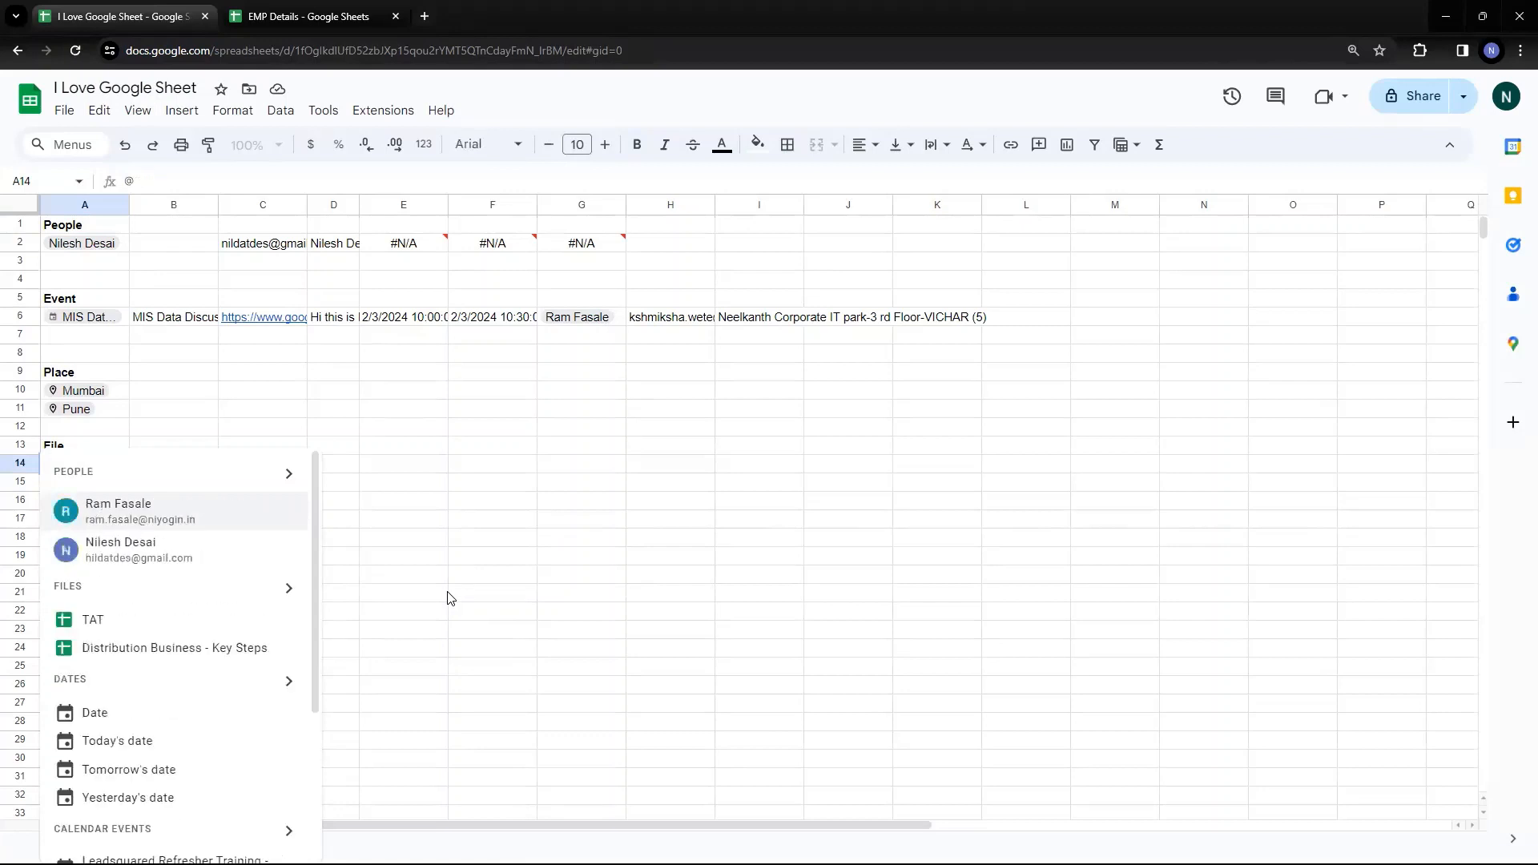
text(EMP De)
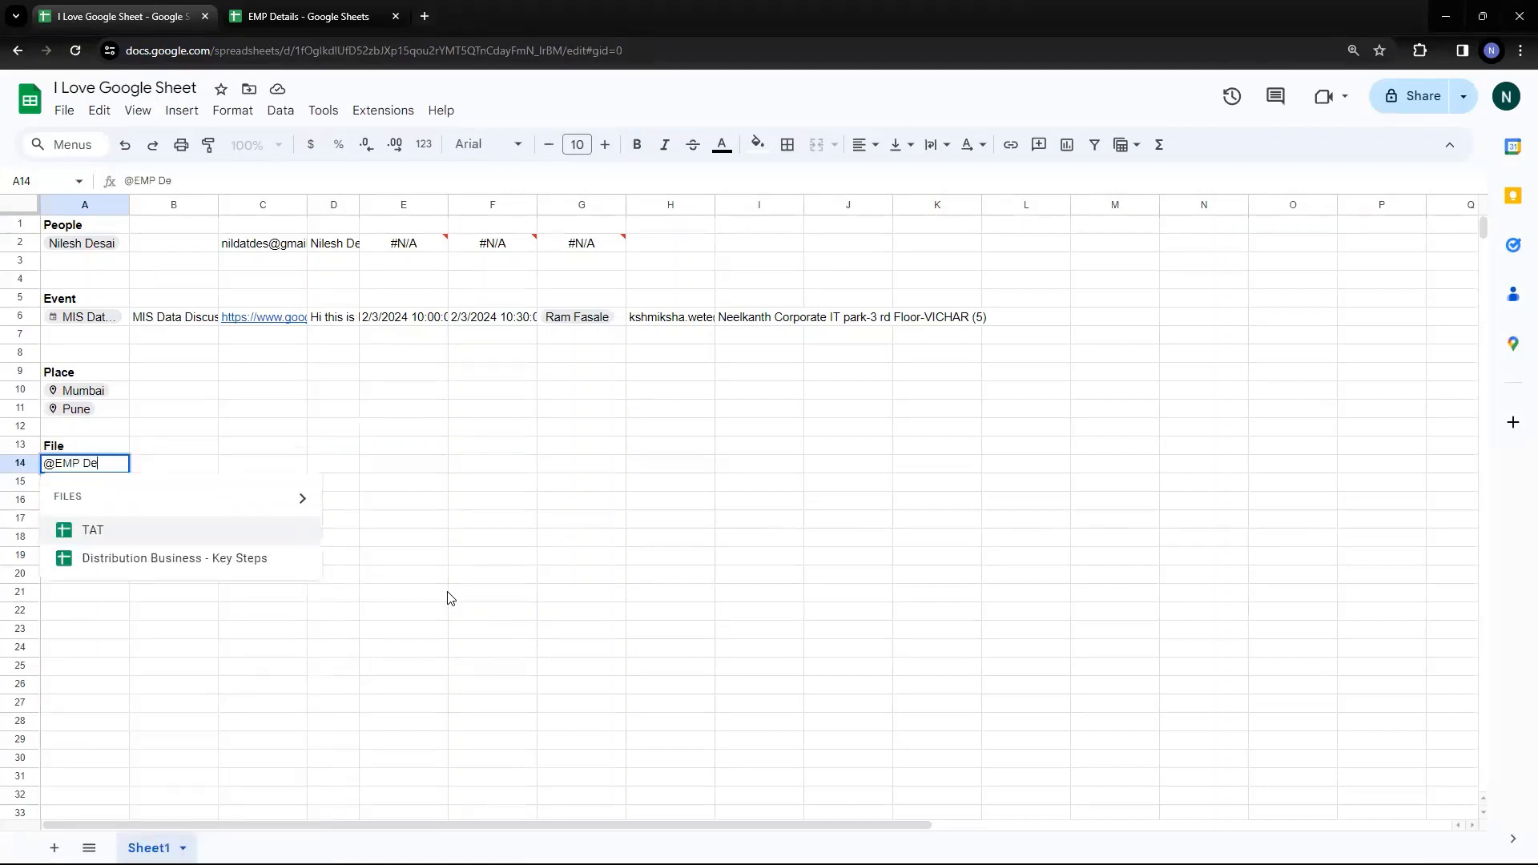
text(tails)
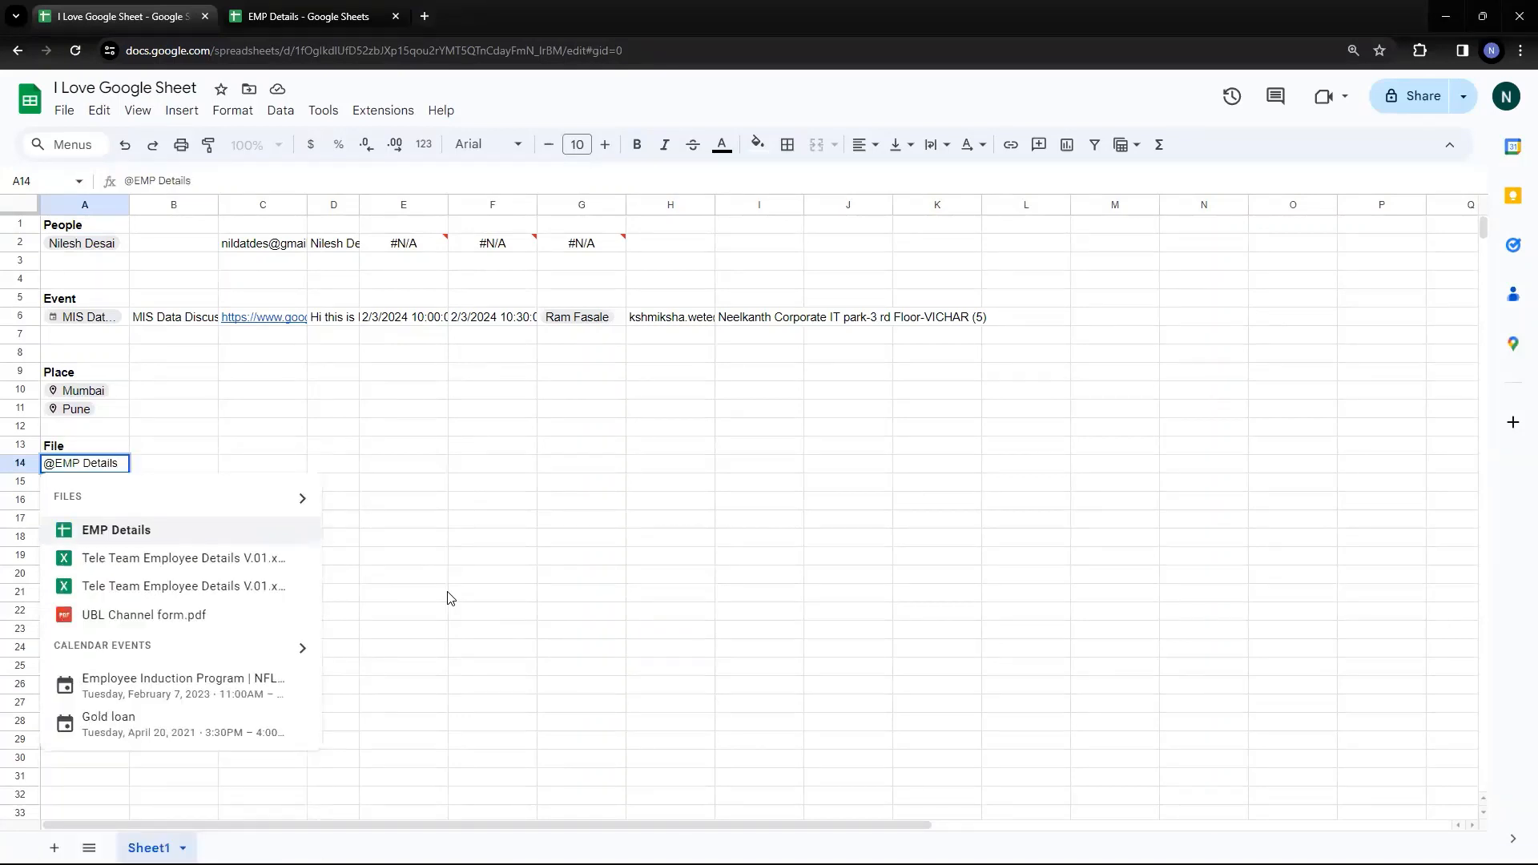
click(138, 535)
click(254, 632)
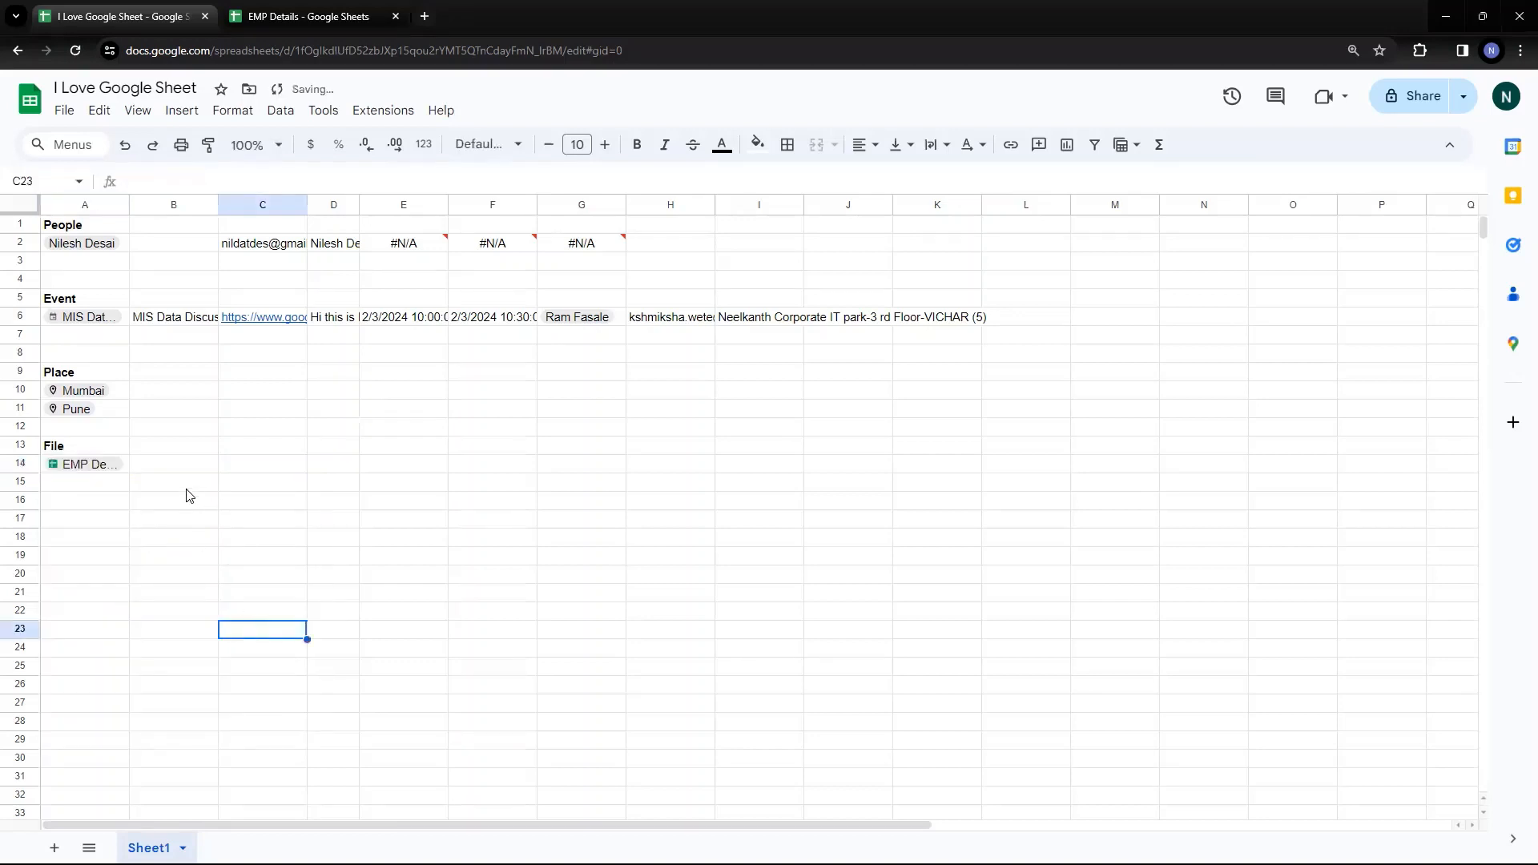
Step: Set up data extraction from the A14 file chip with File name, MIME Type, URL, Creation Time, Last Modified By, Last Modified Time and Owner
click(184, 466)
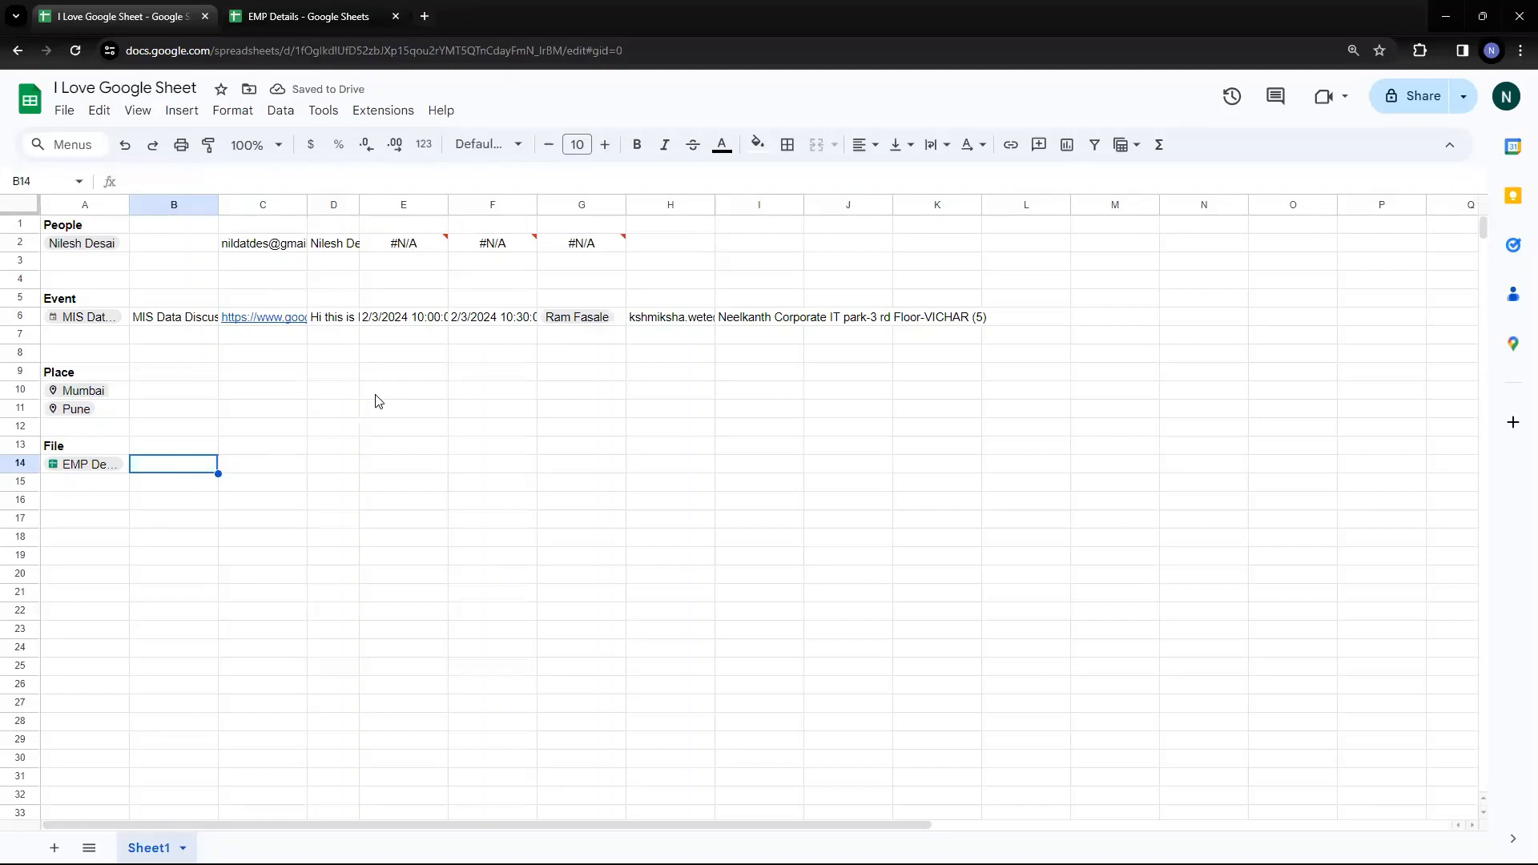
key(Left)
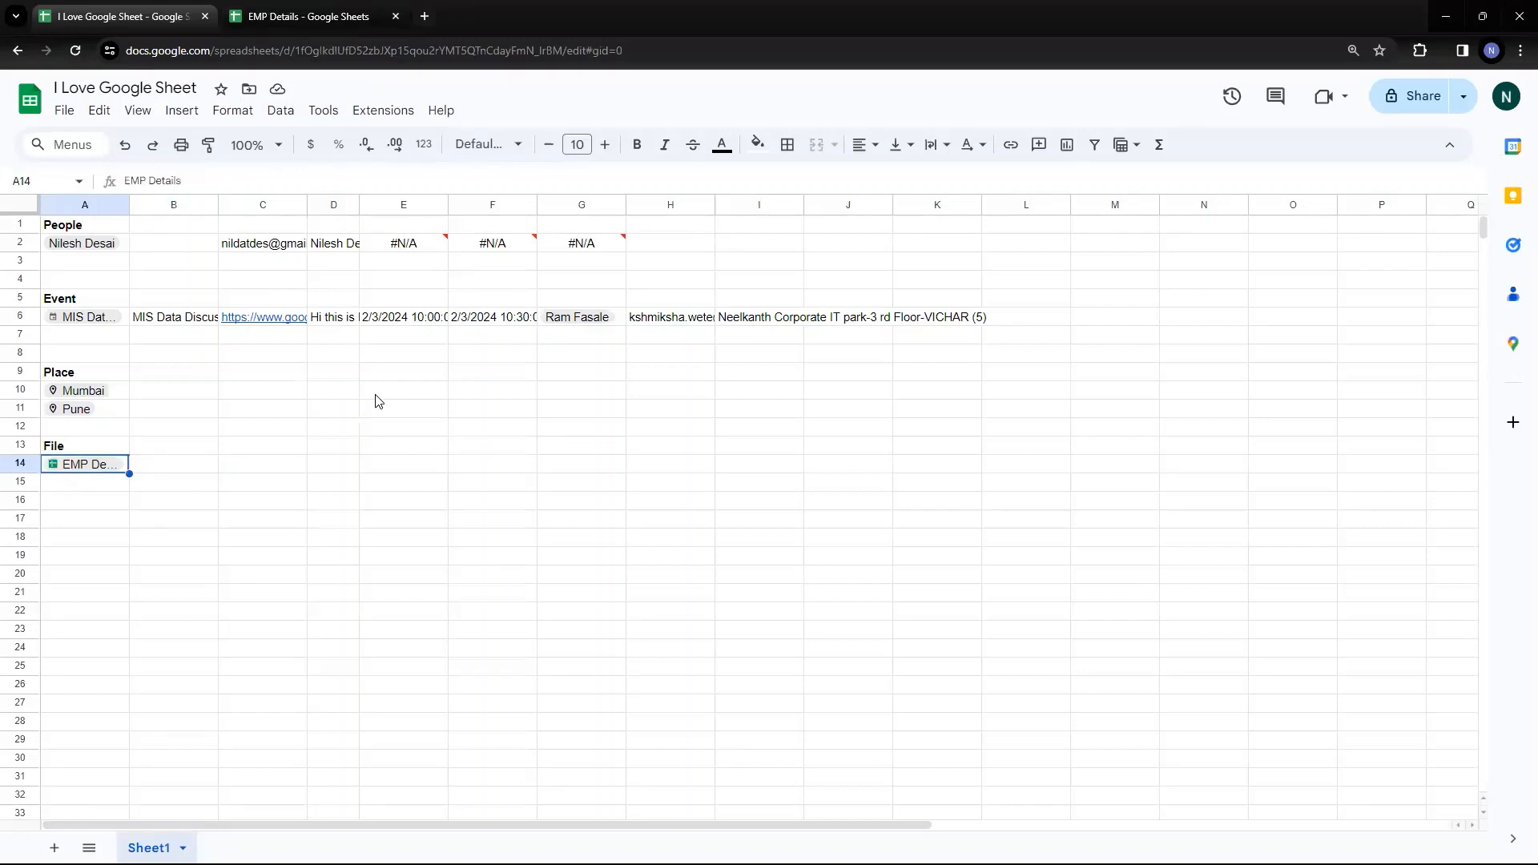
click(281, 112)
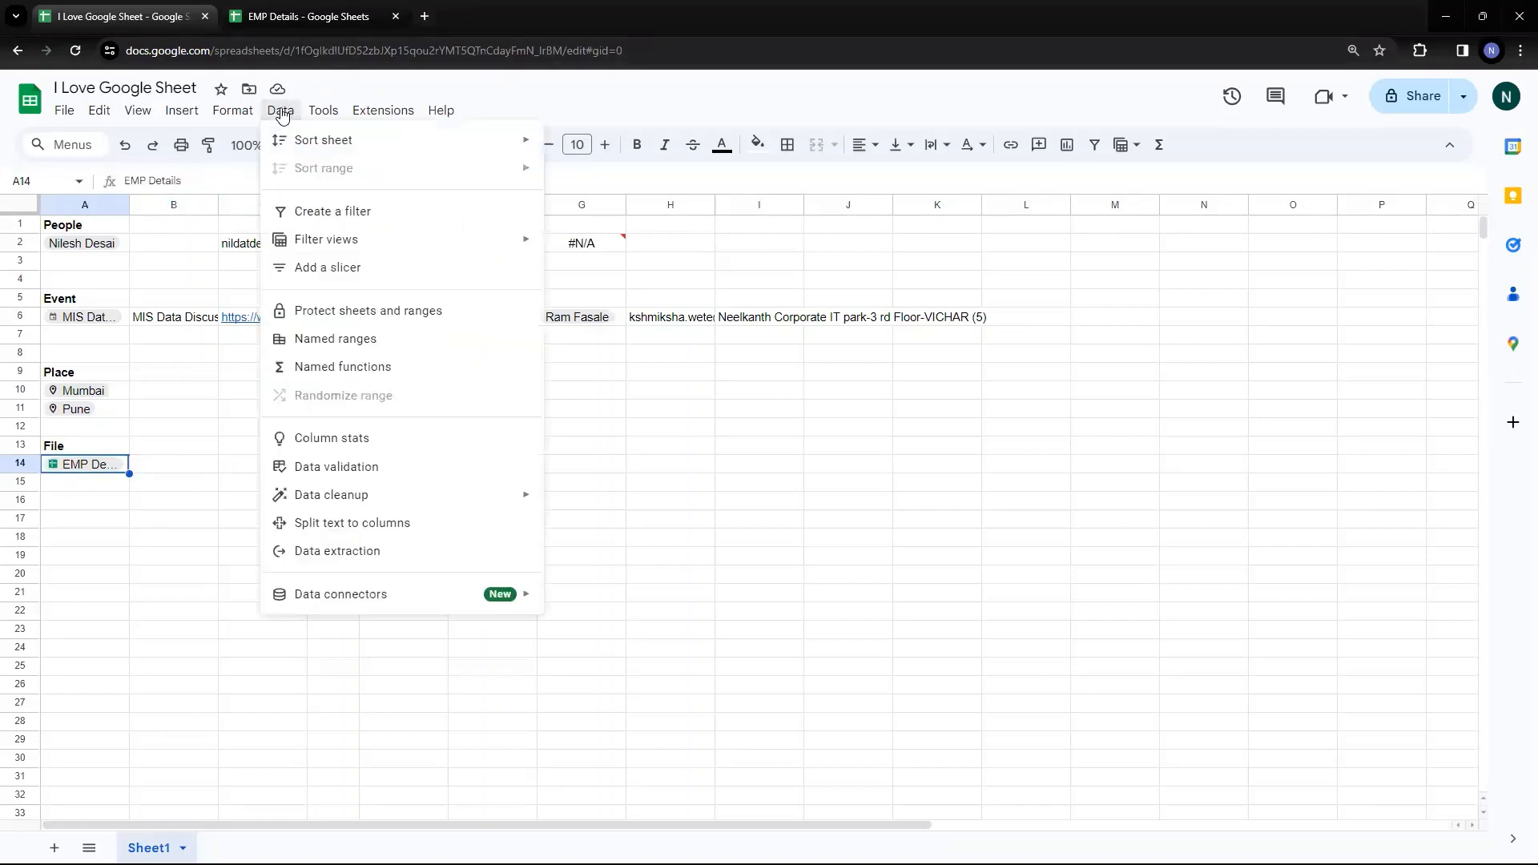
click(330, 553)
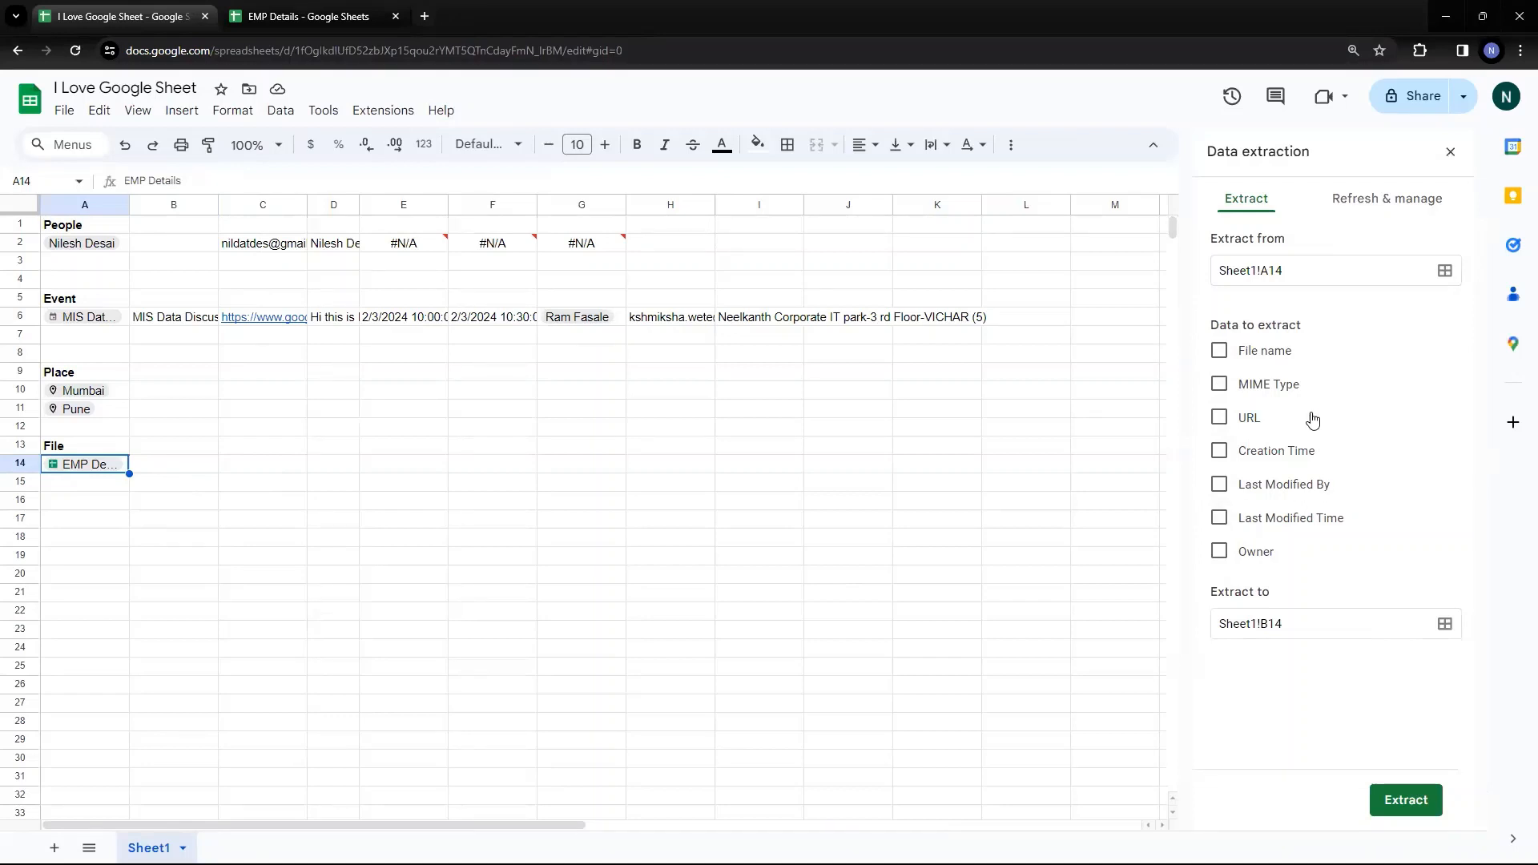
click(1220, 353)
click(1219, 386)
click(1219, 419)
click(1216, 452)
click(1218, 486)
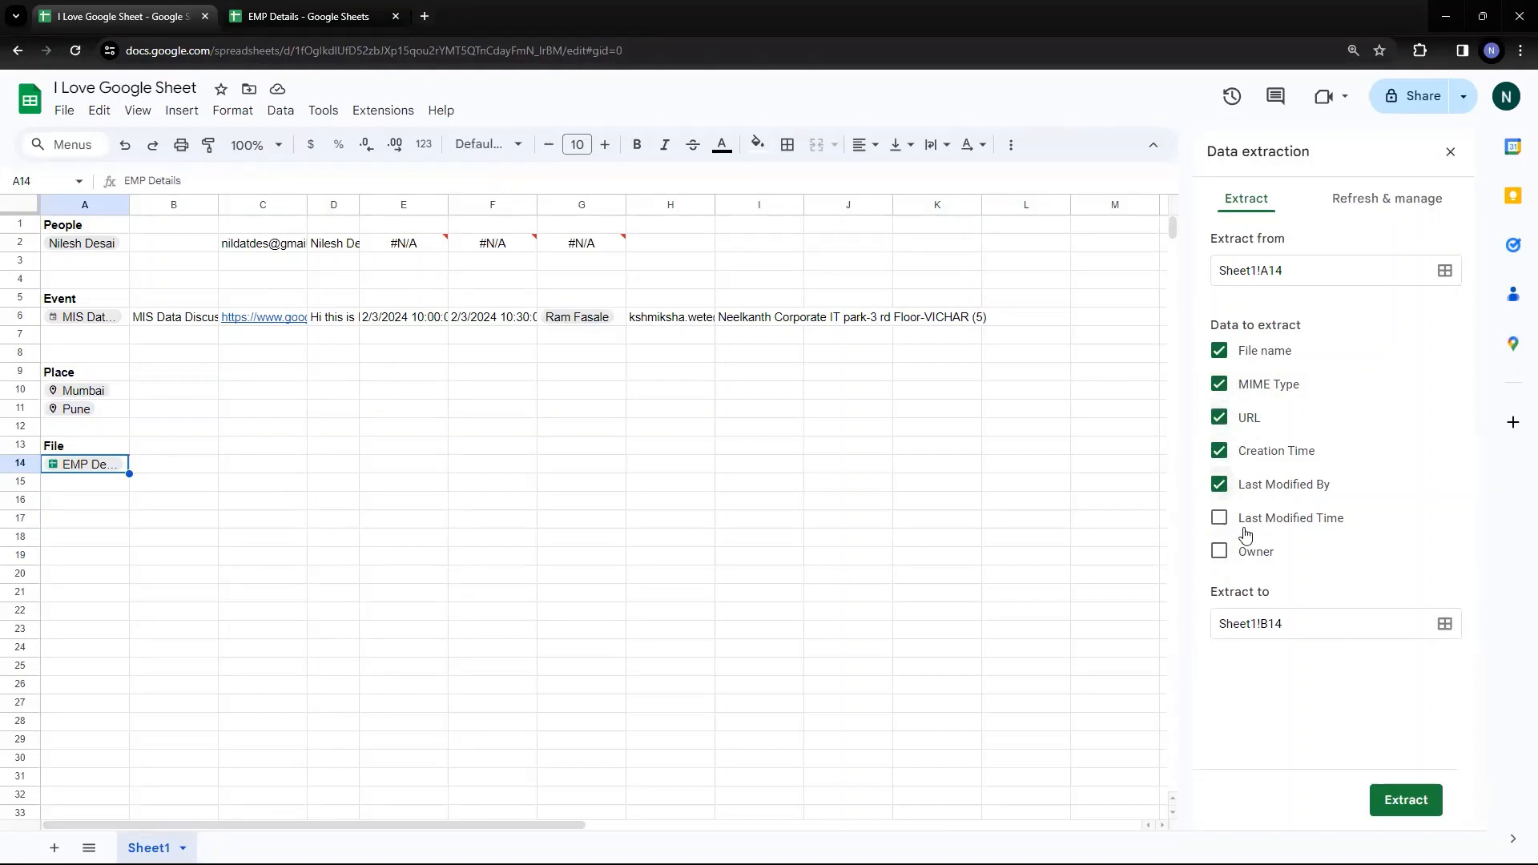
click(1215, 521)
click(1217, 551)
Step: Extract the chosen file details to Sheet1!B14 and approve fetching the data from the EMP Details chip
double_click(1273, 624)
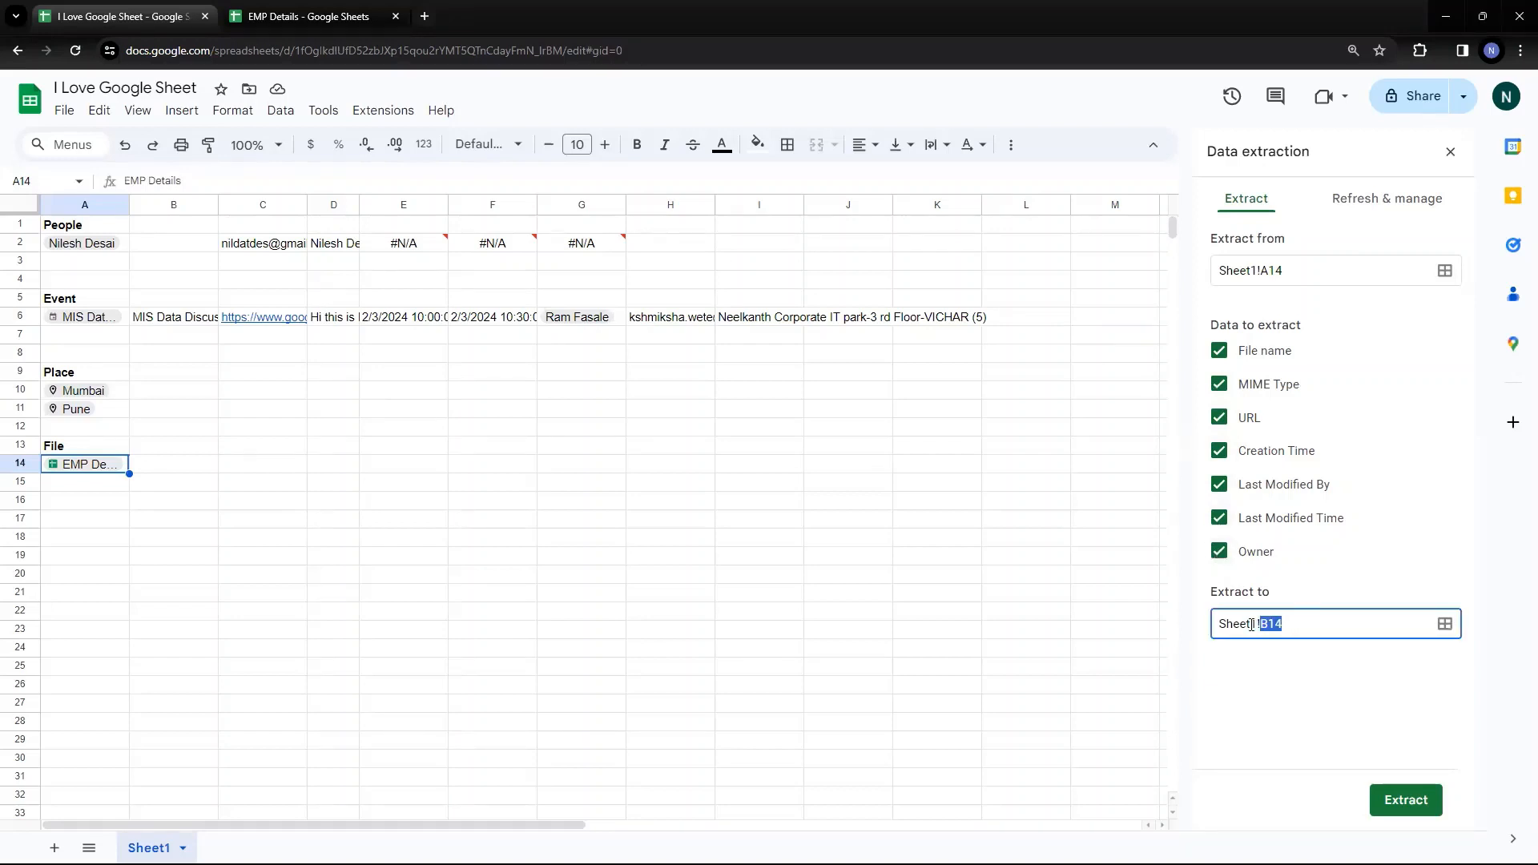
drag(1251, 624, 1246, 624)
click(1355, 697)
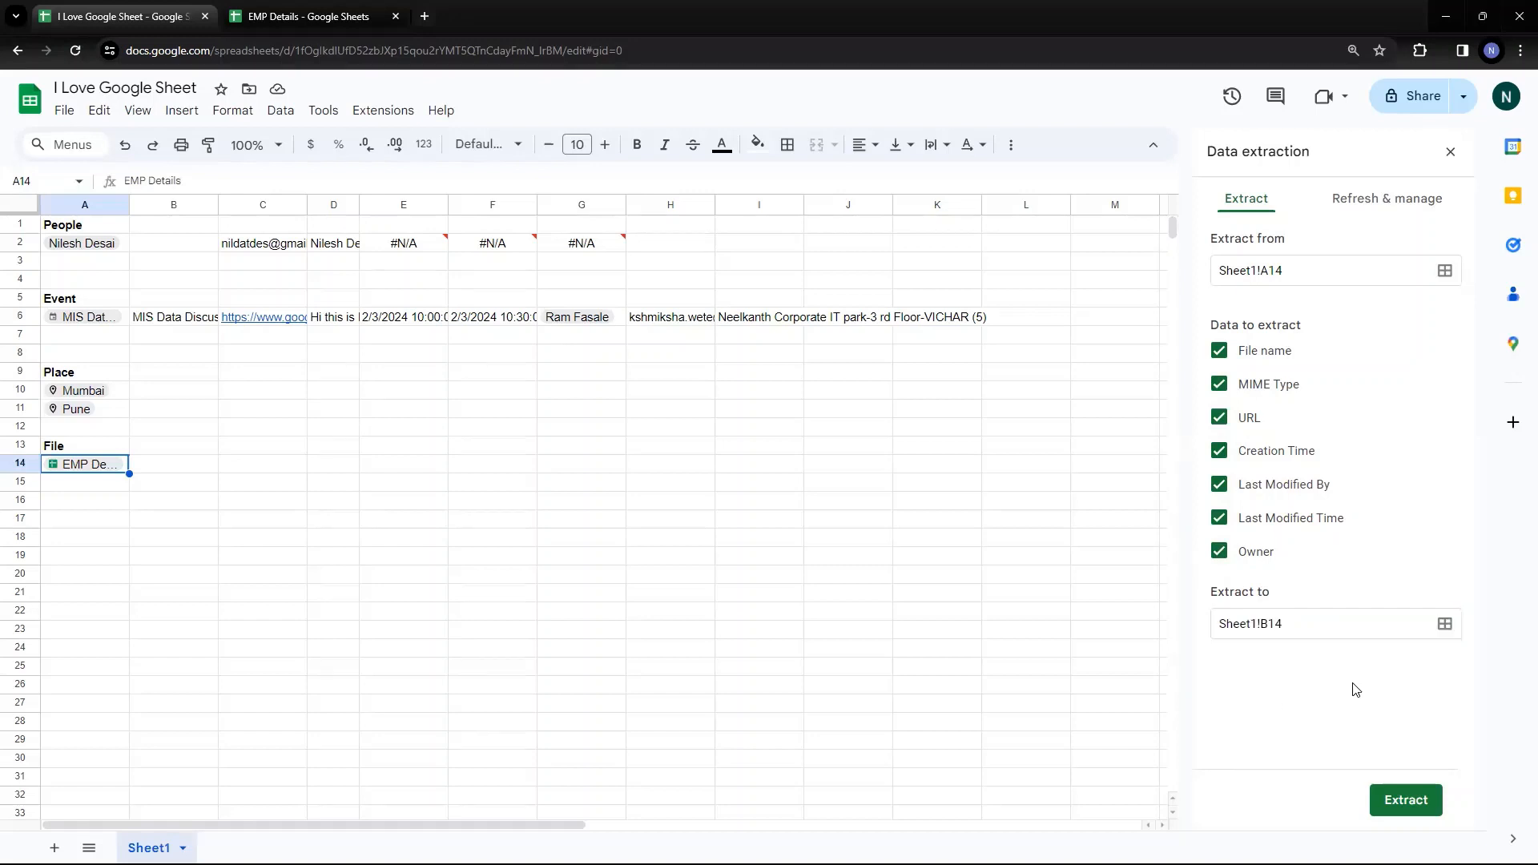
click(1404, 799)
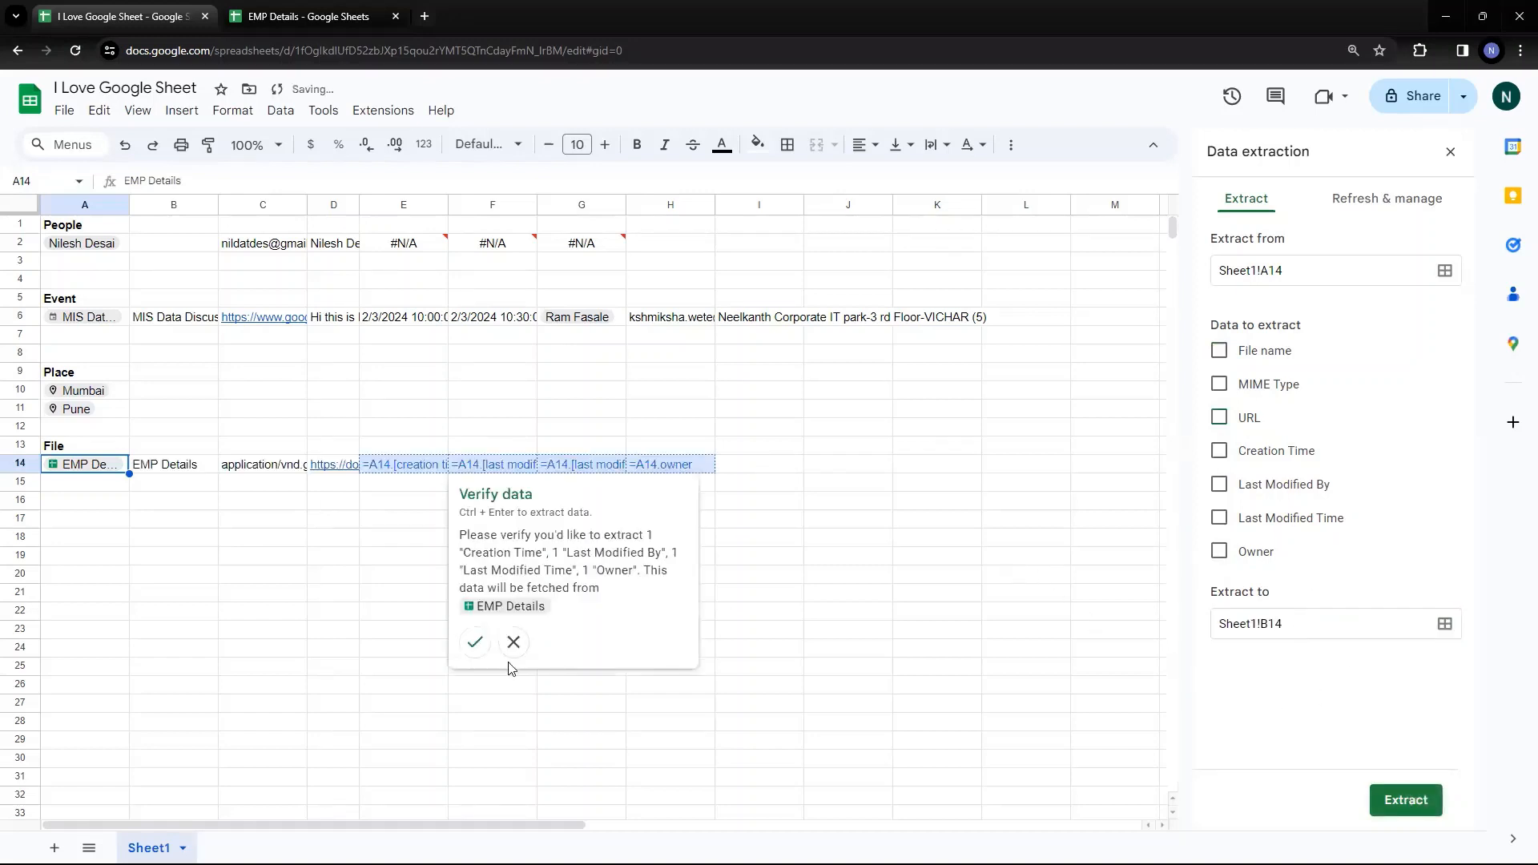
click(477, 642)
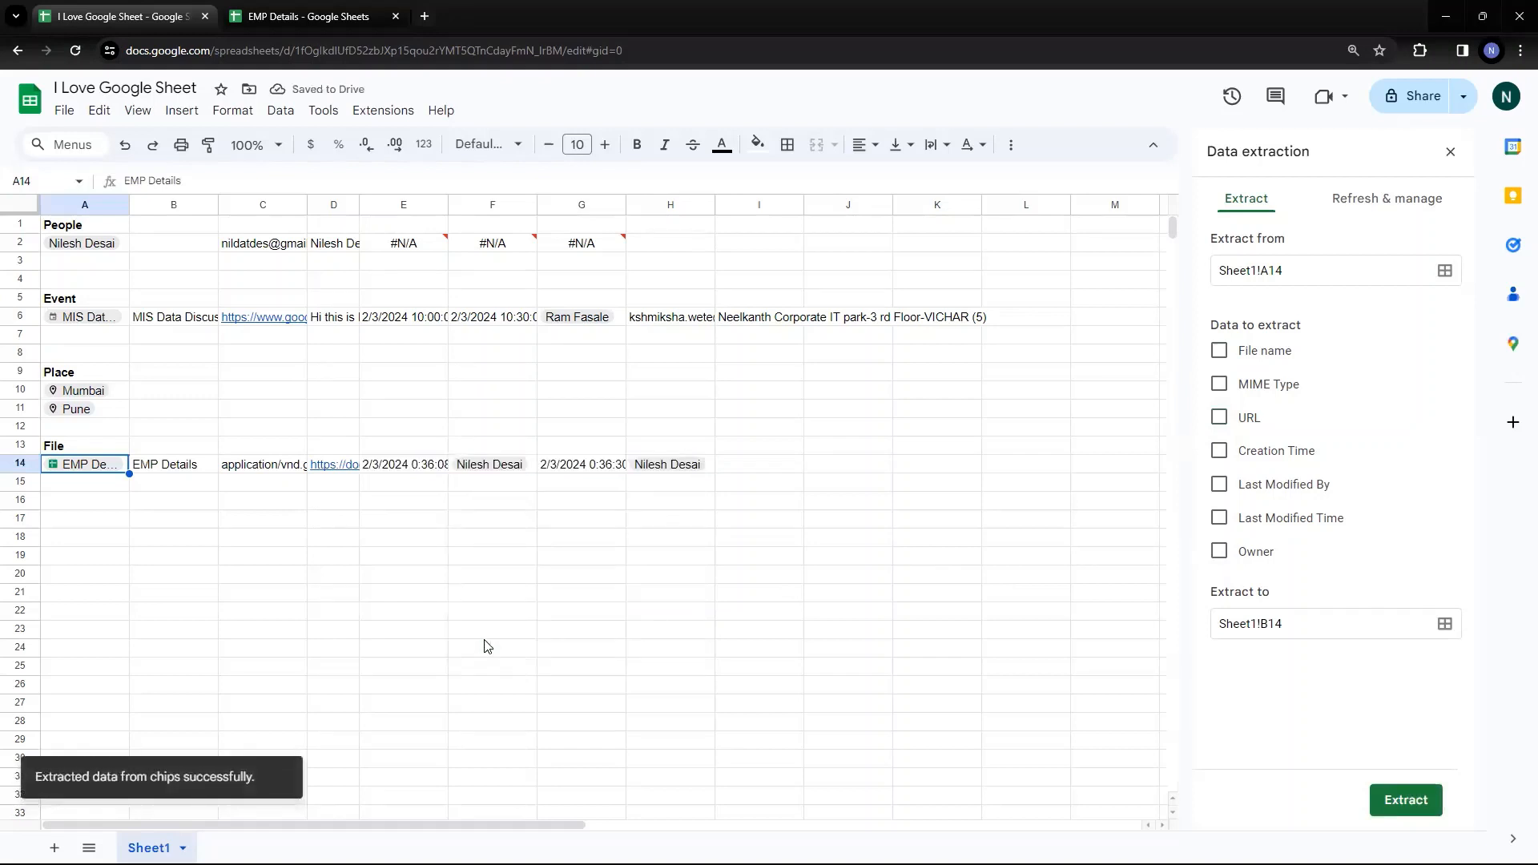
click(636, 612)
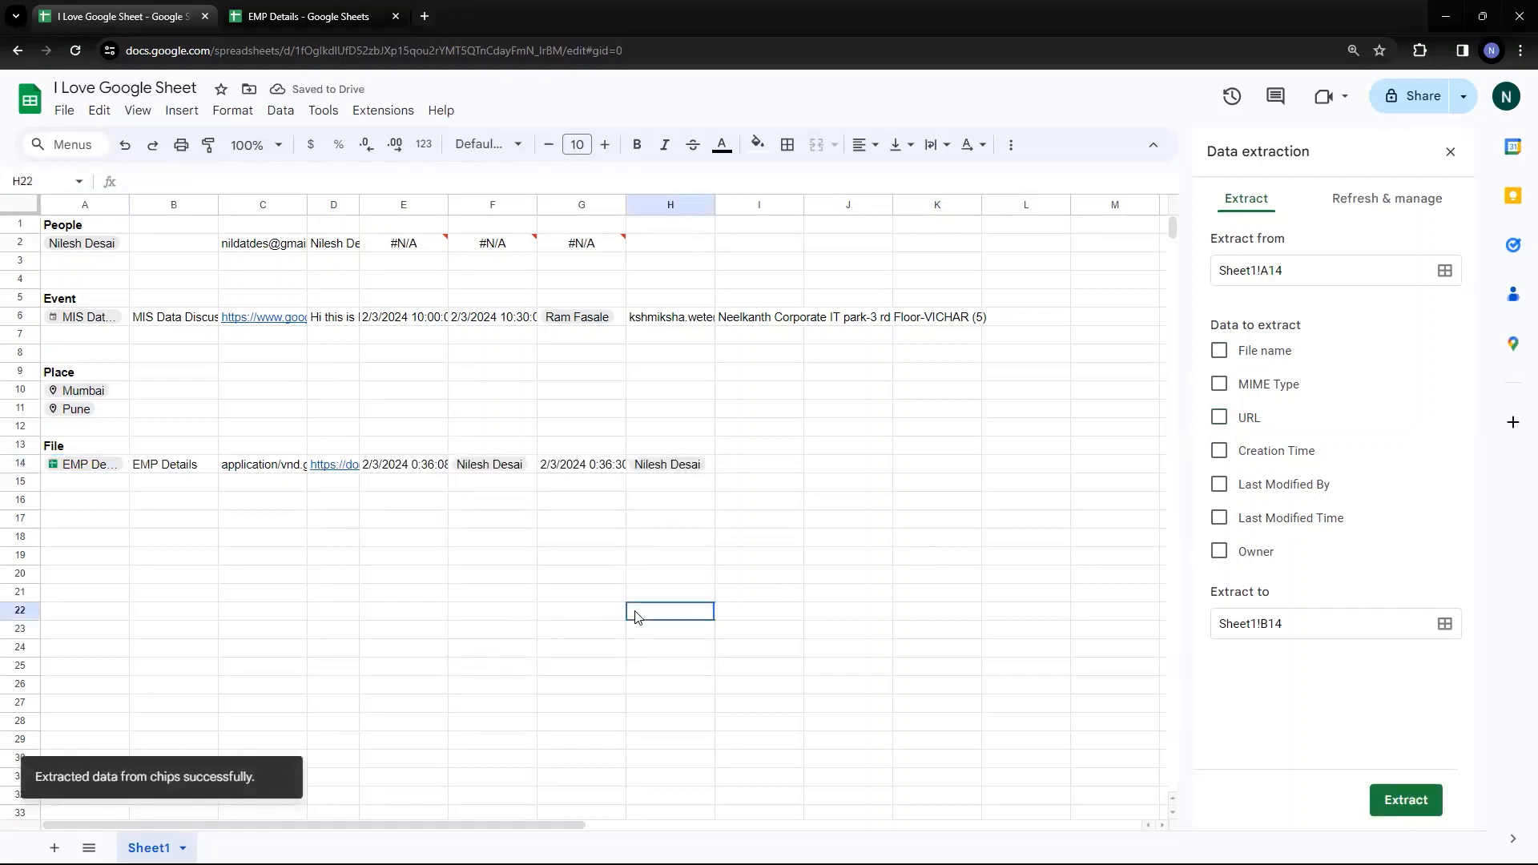
Step: Examine the extracted file details across row 14, from the file name in B14 to the owner in H14
click(192, 470)
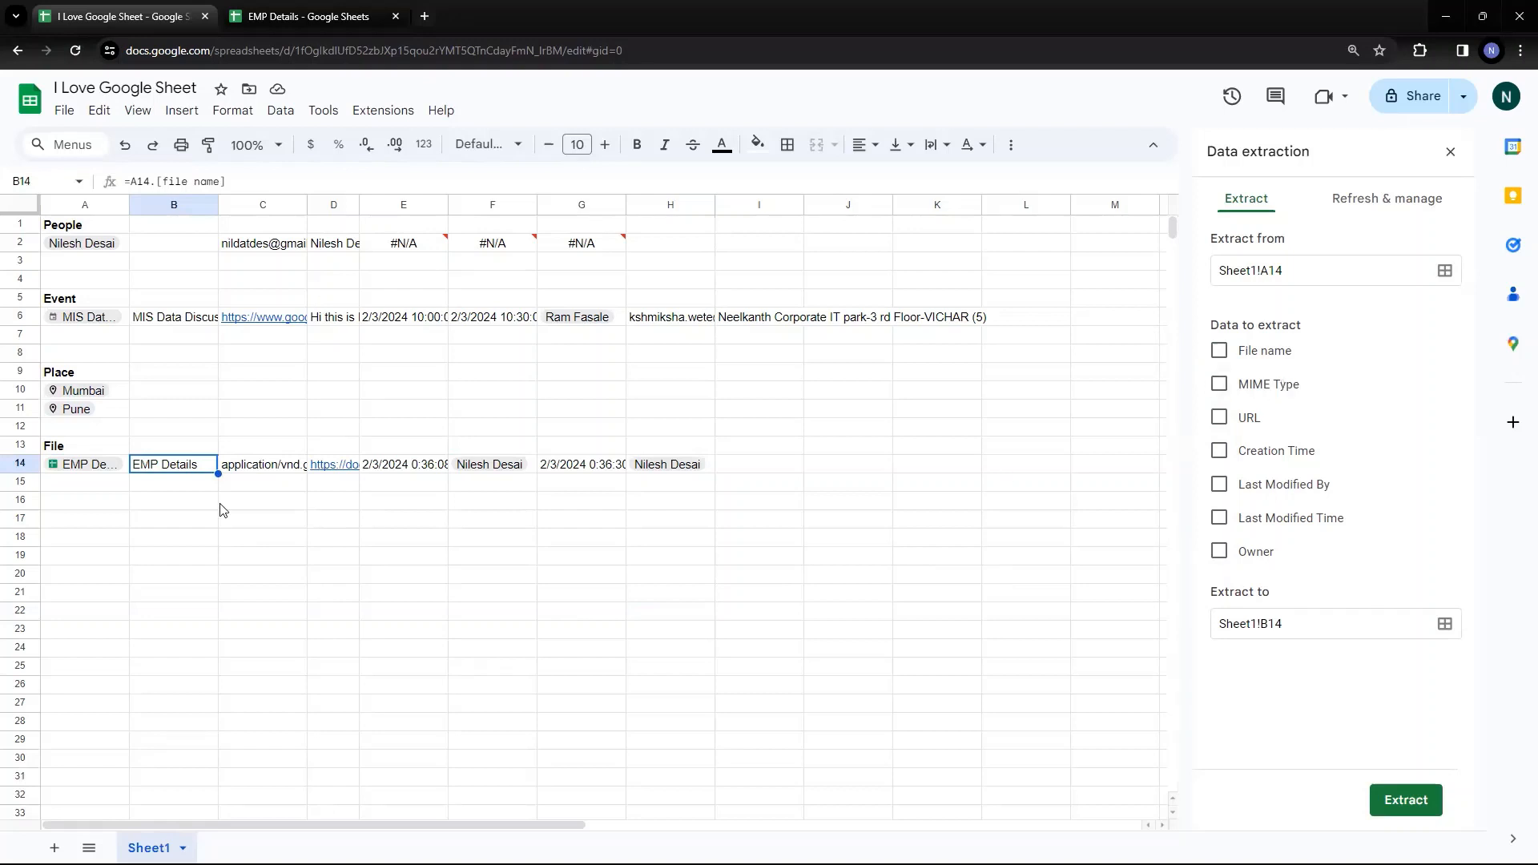
click(263, 465)
mouse_move(306, 202)
mouse_down()
mouse_move(379, 202)
mouse_move(307, 202)
mouse_up()
mouse_move(340, 476)
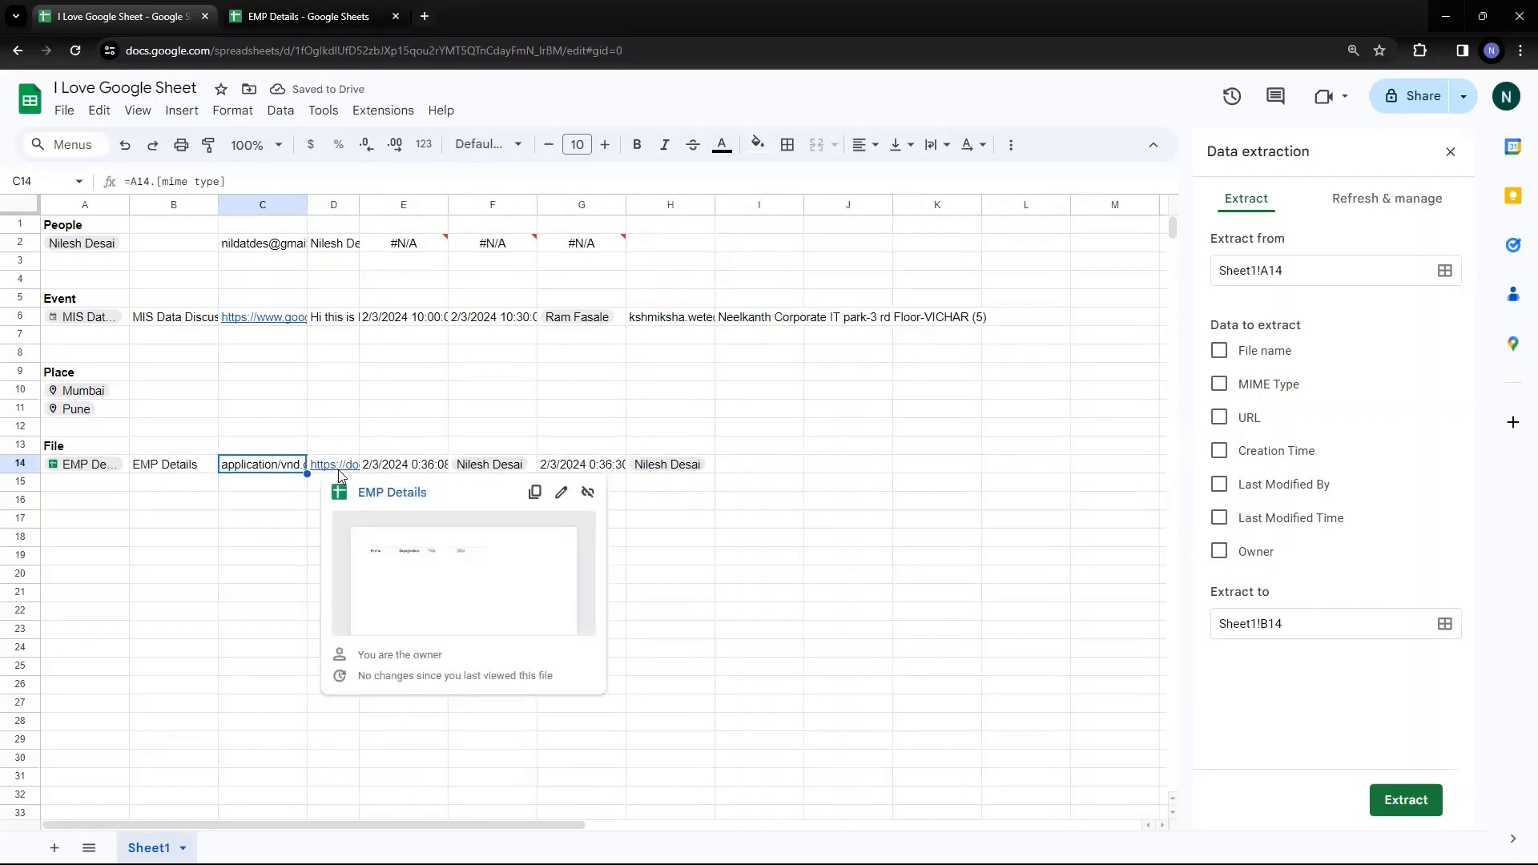
click(414, 474)
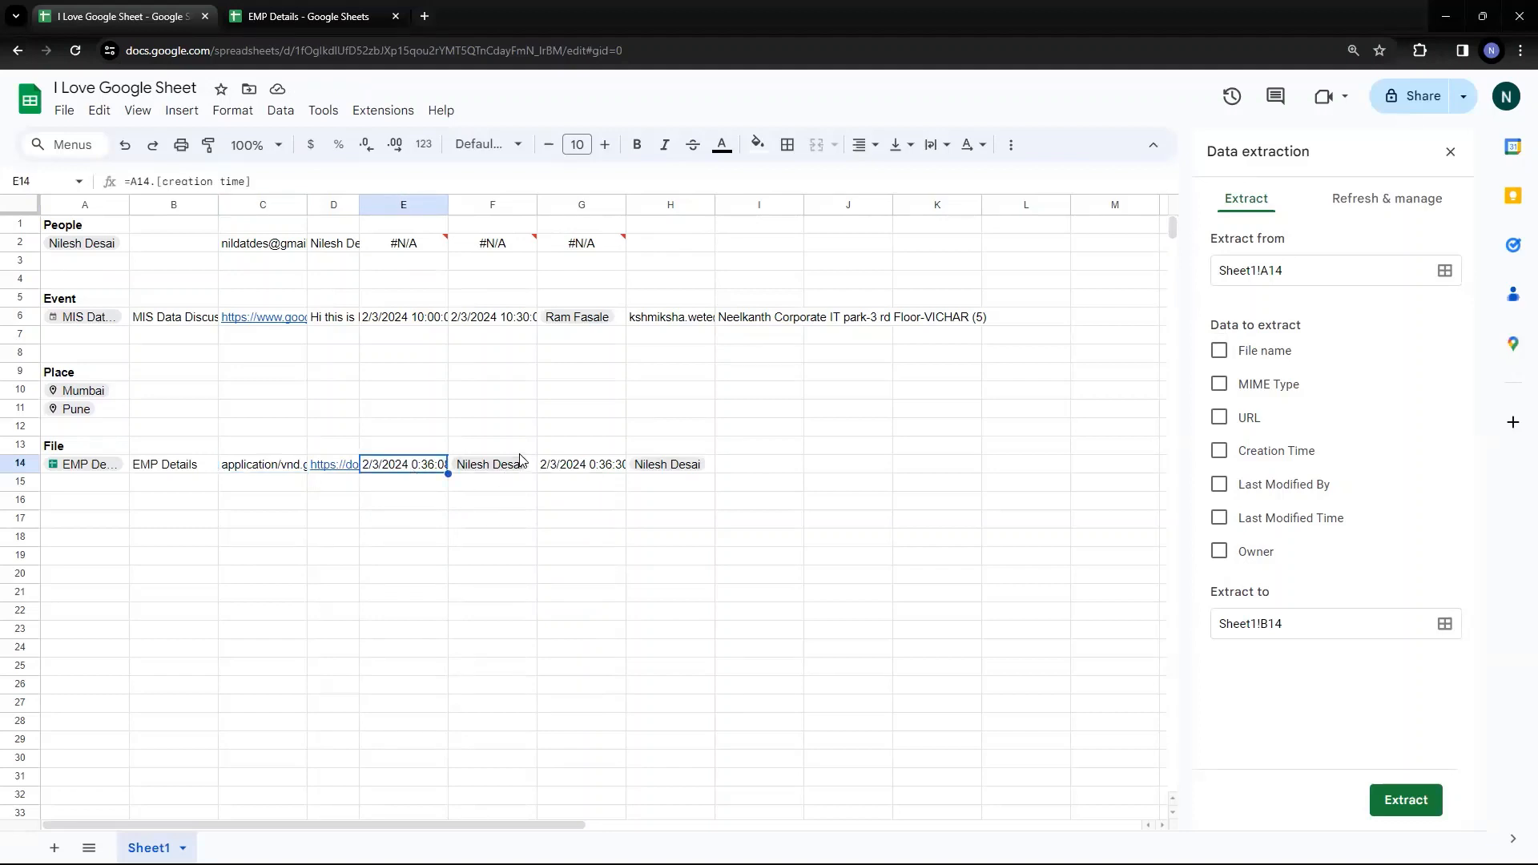
mouse_move(507, 474)
click(582, 473)
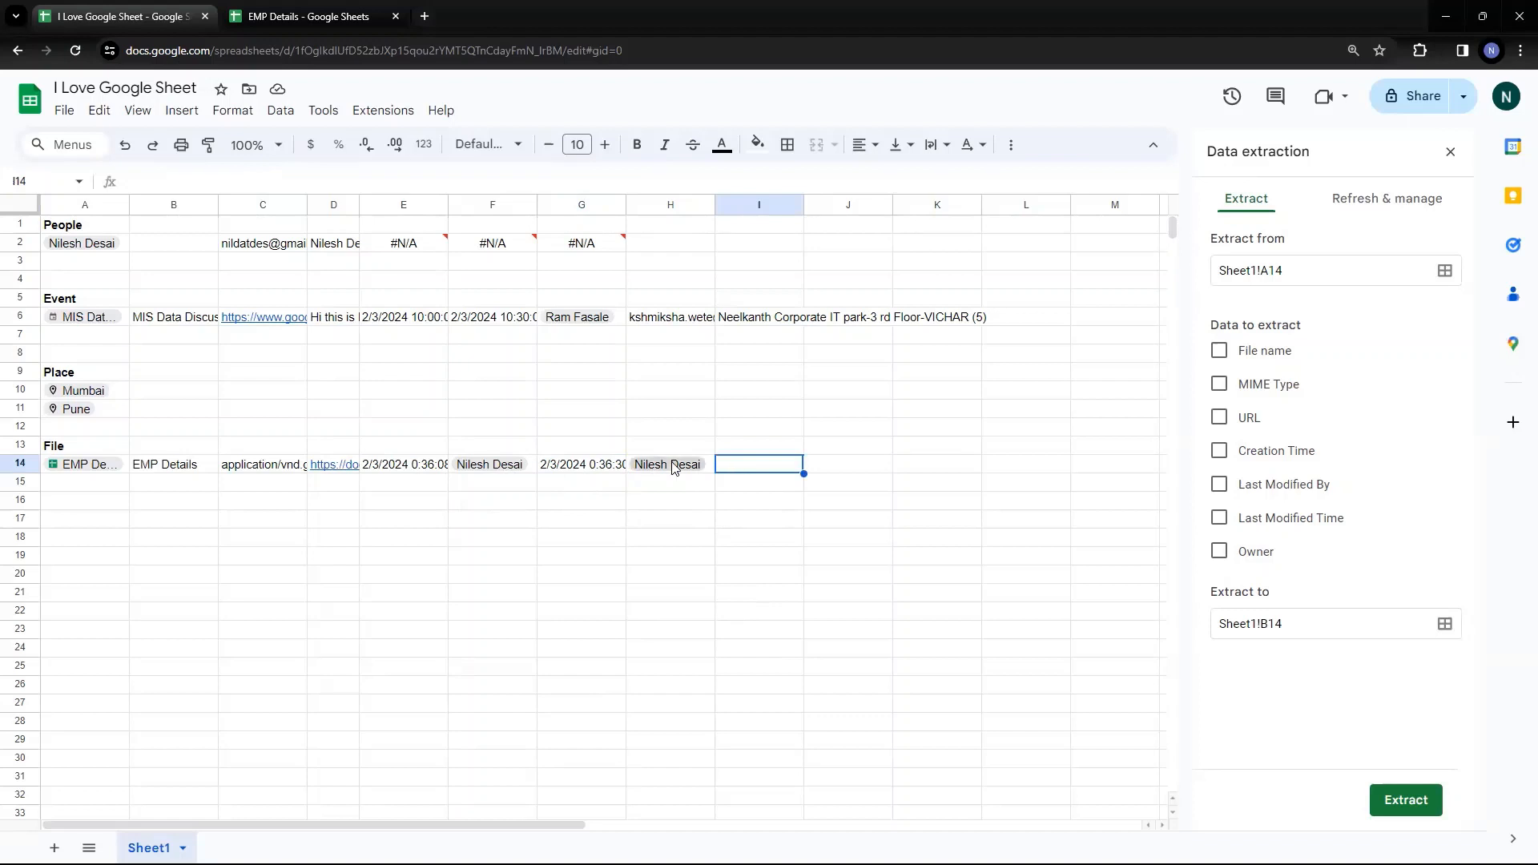
click(419, 503)
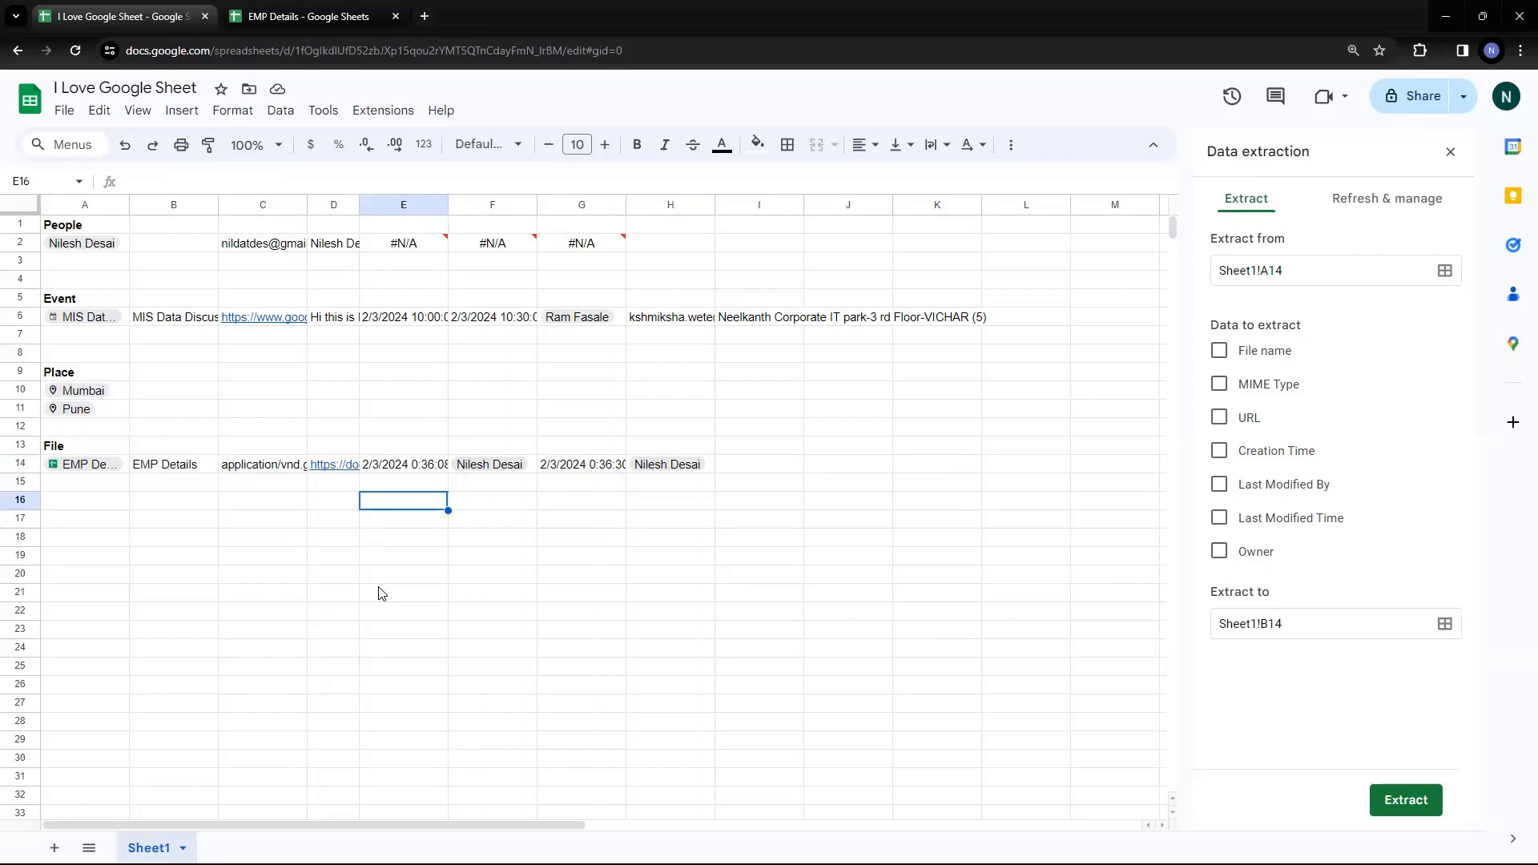
click(280, 112)
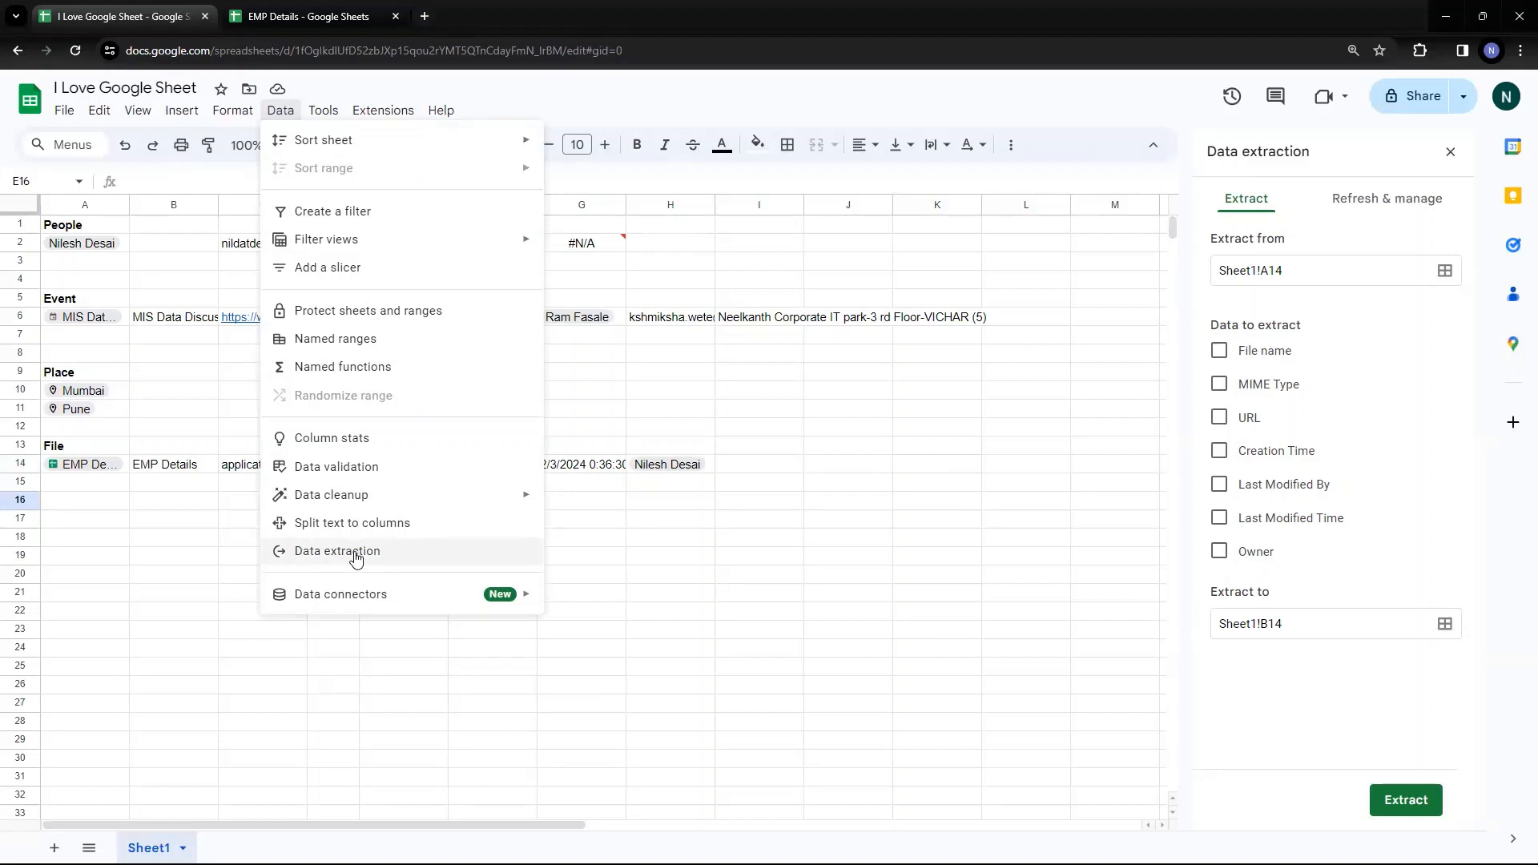
click(159, 536)
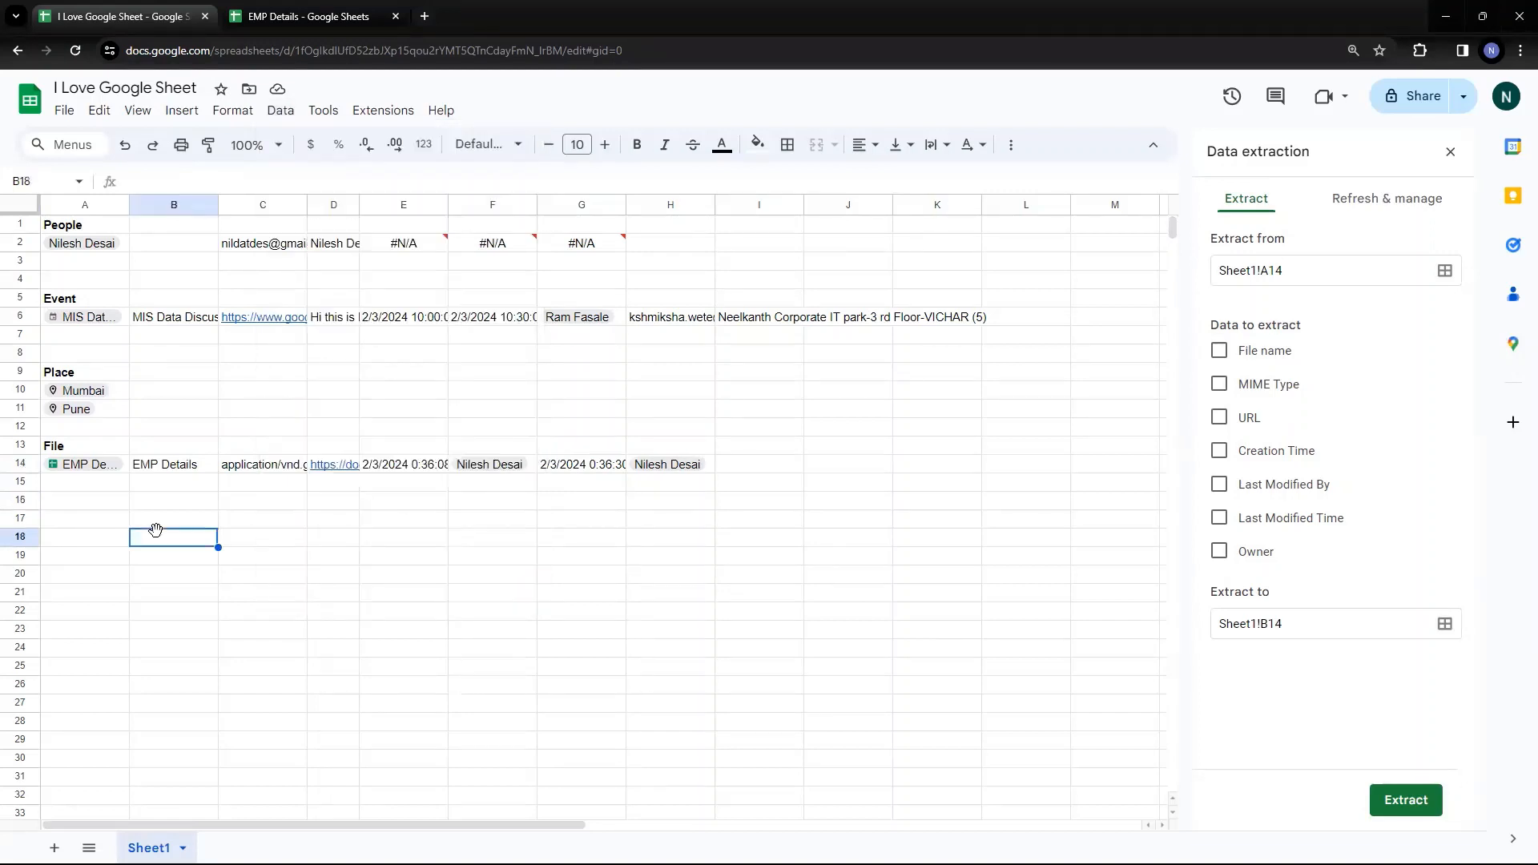